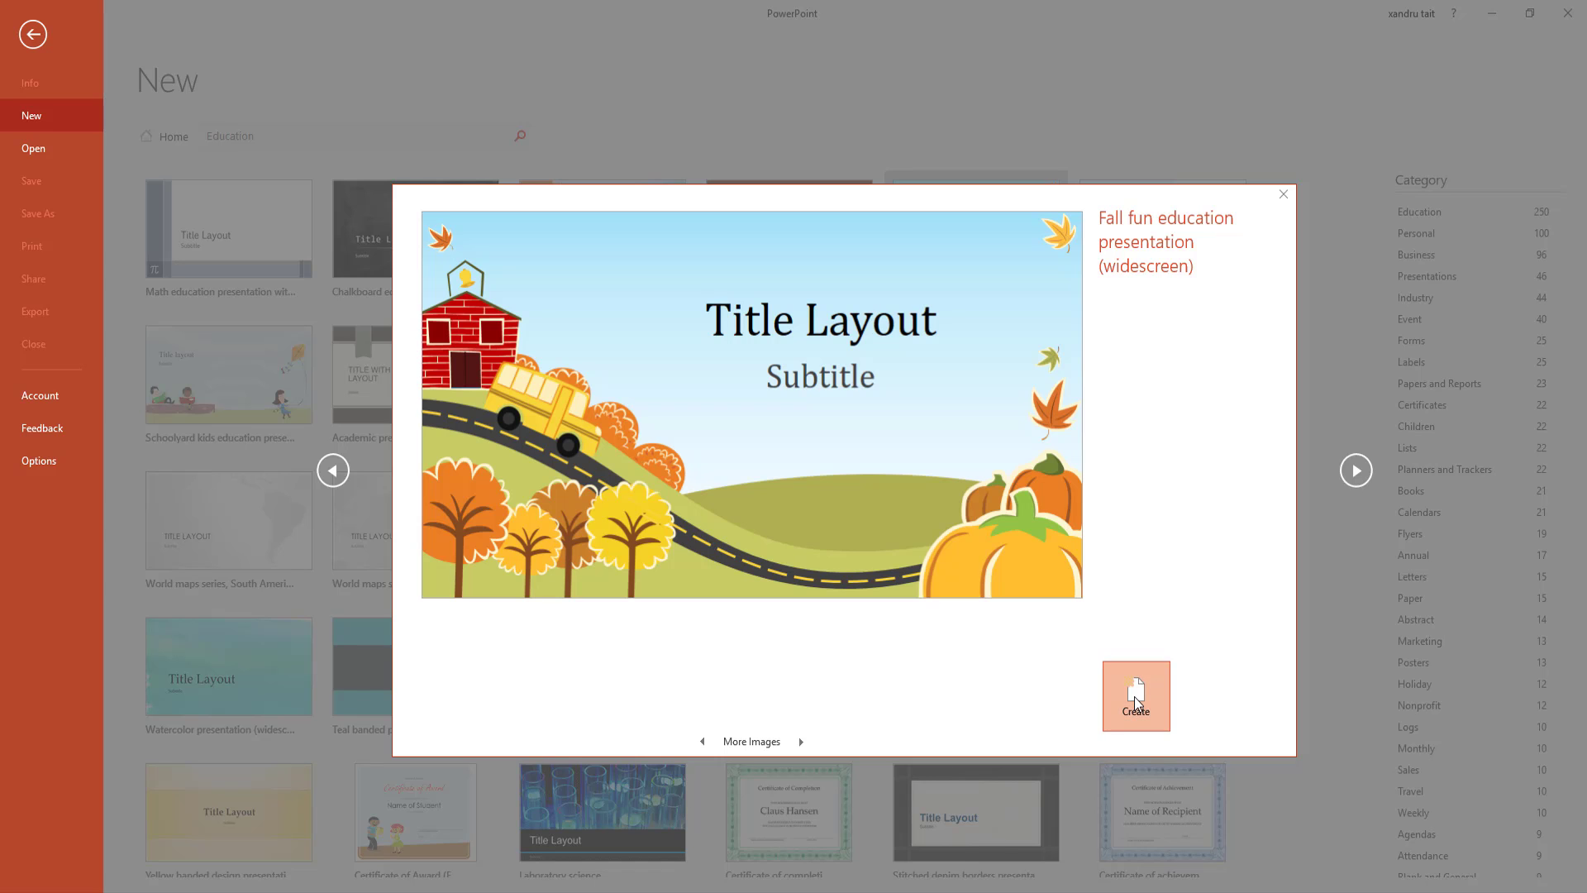
Step: Create a new presentation from the Fall fun education presentation (widescreen) template
click(1136, 703)
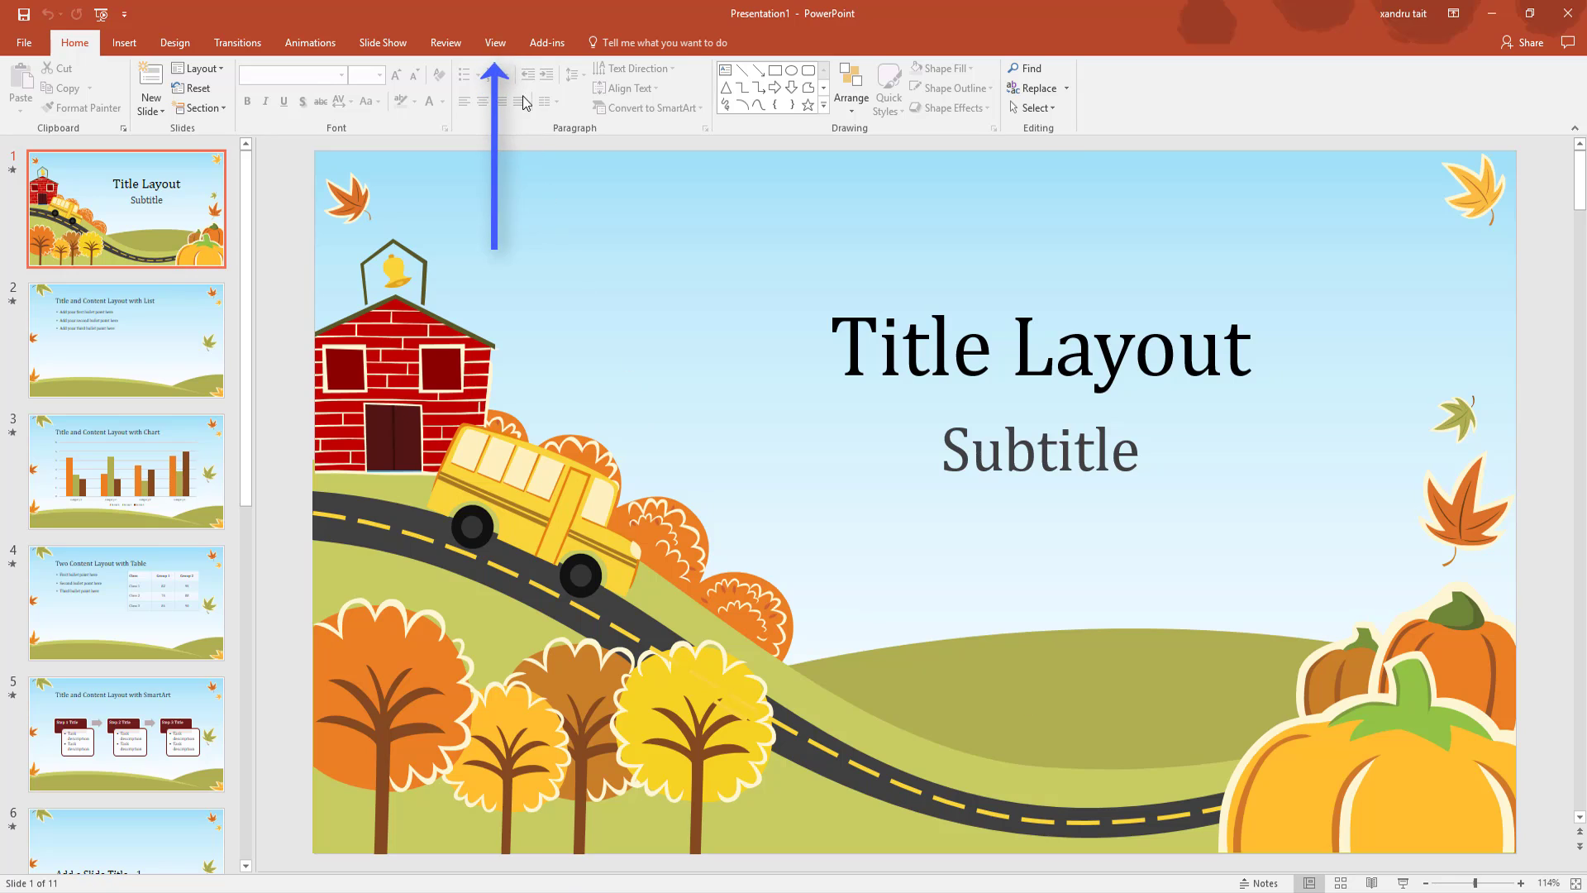
Step: Add the speaker note 'The wheels on the bus go round and round.' to the title slide
click(501, 42)
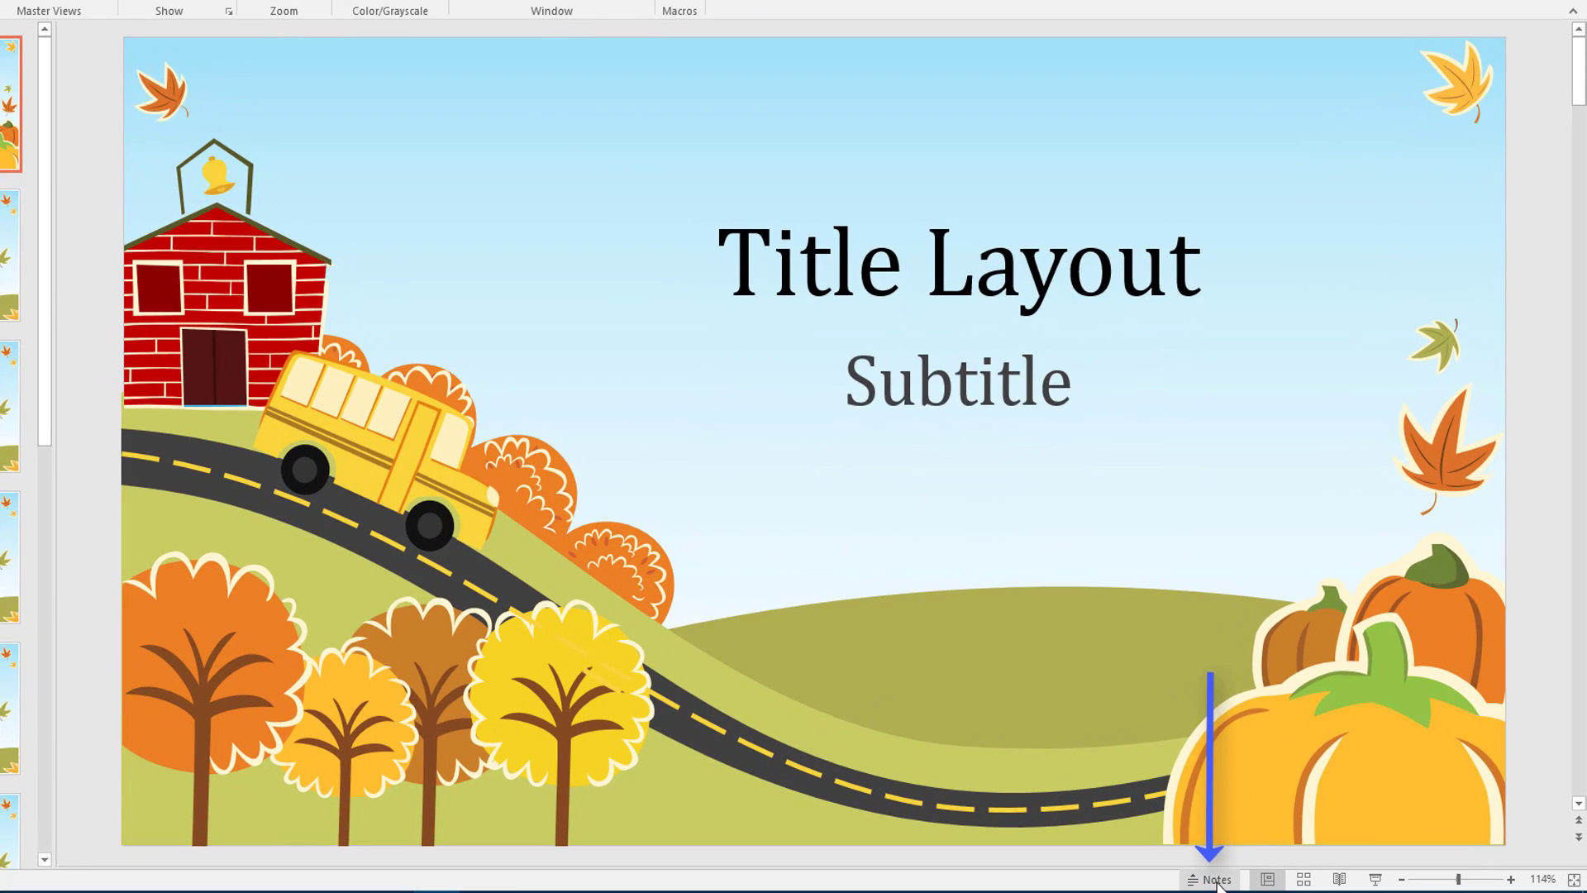
click(1215, 880)
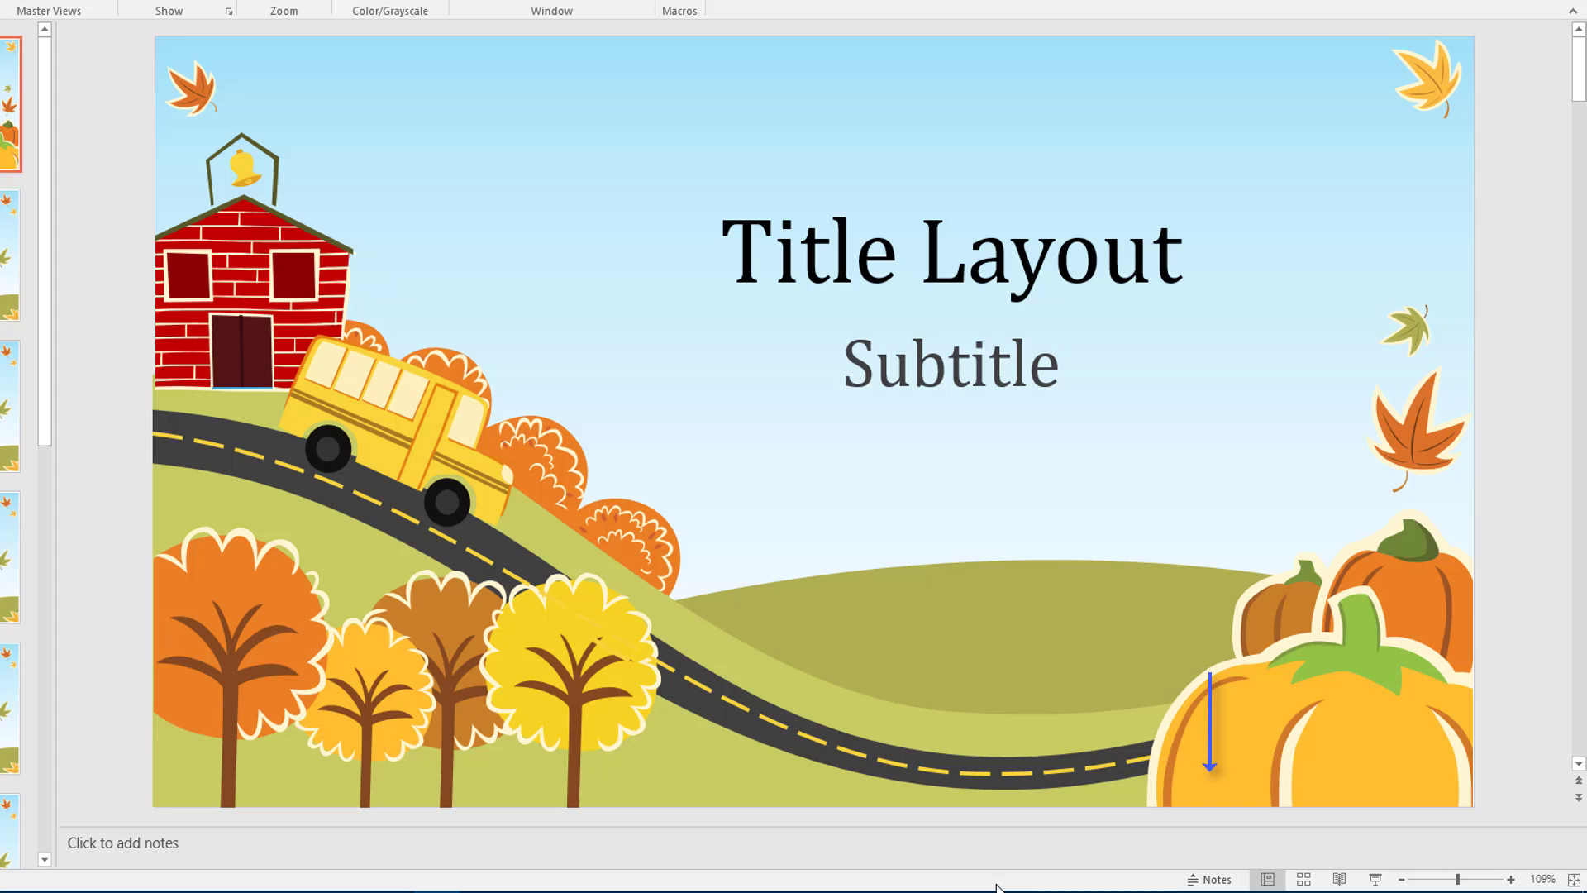
click(129, 849)
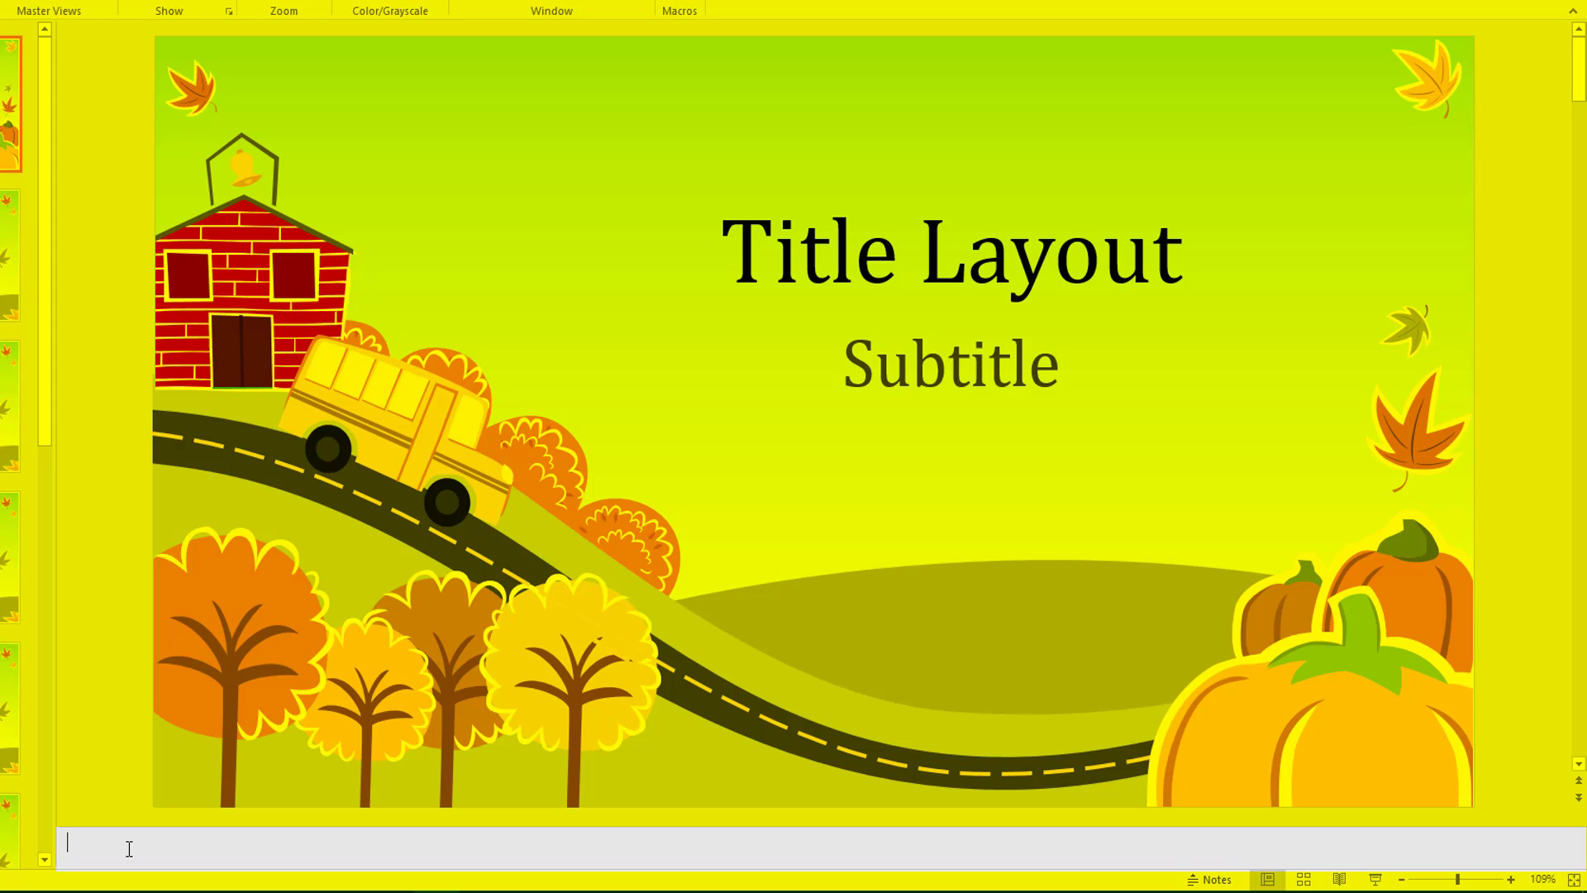
text(The wheels on the bus go round and r)
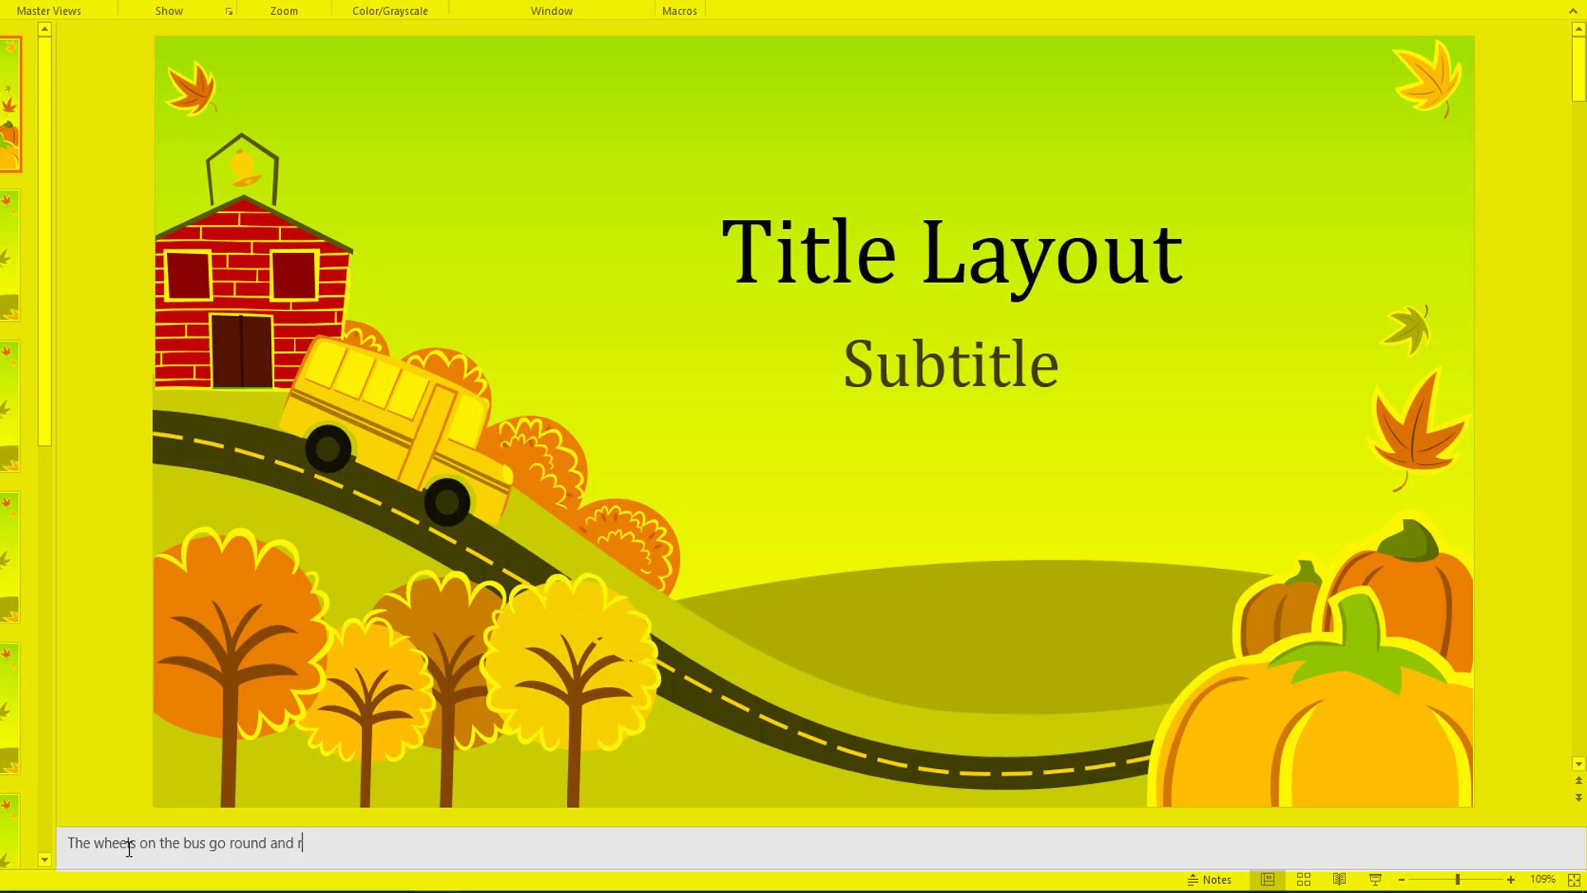
text(ound.)
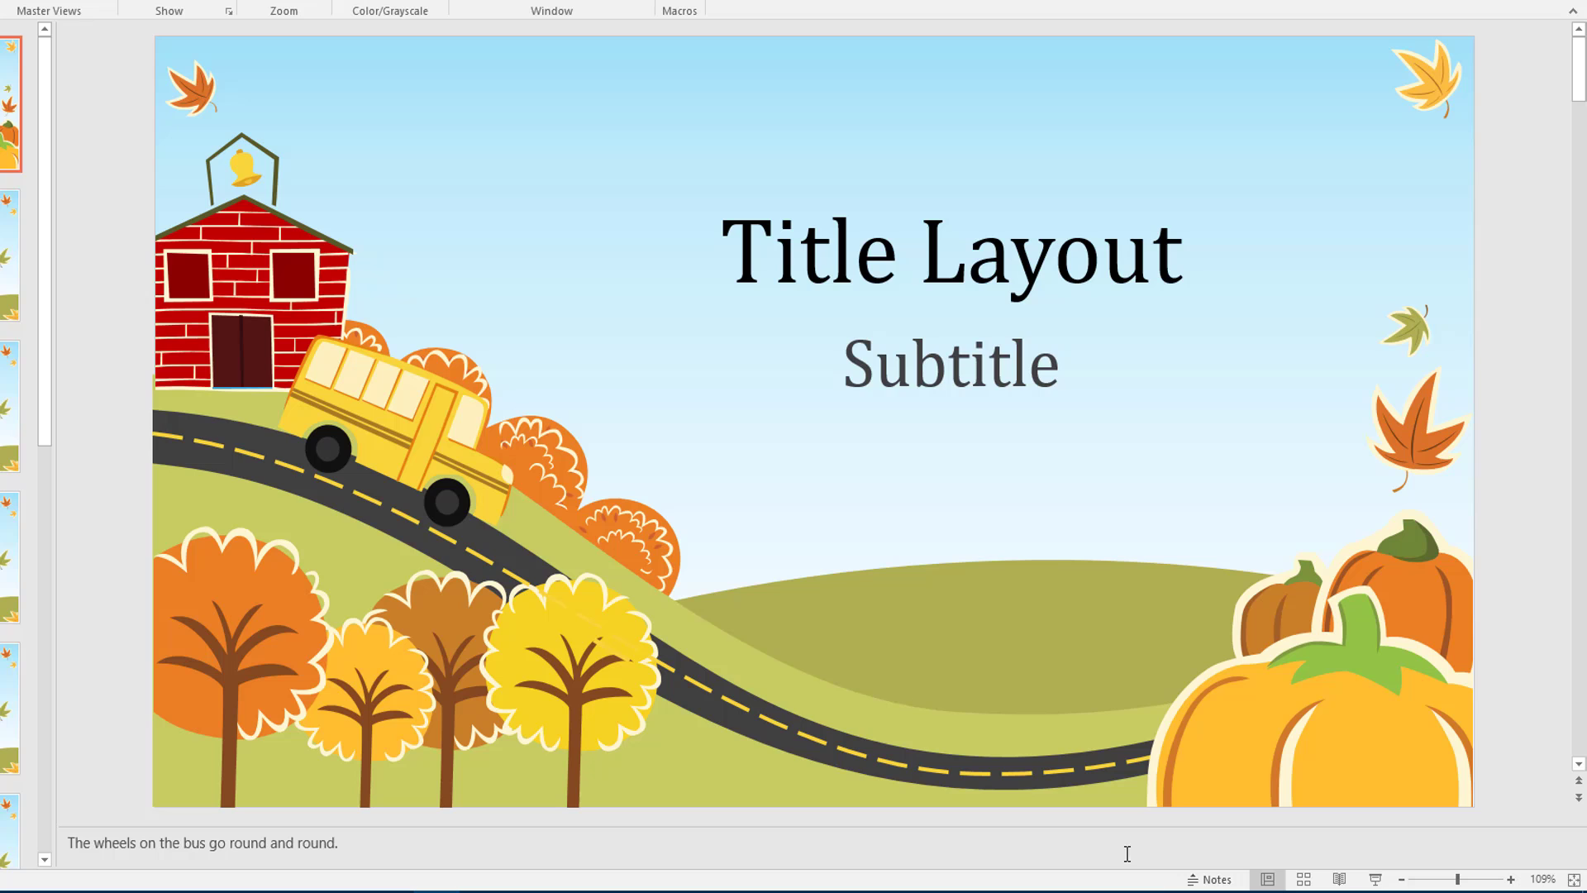
Step: Toggle the notes pane off, back on, and off again
click(1210, 880)
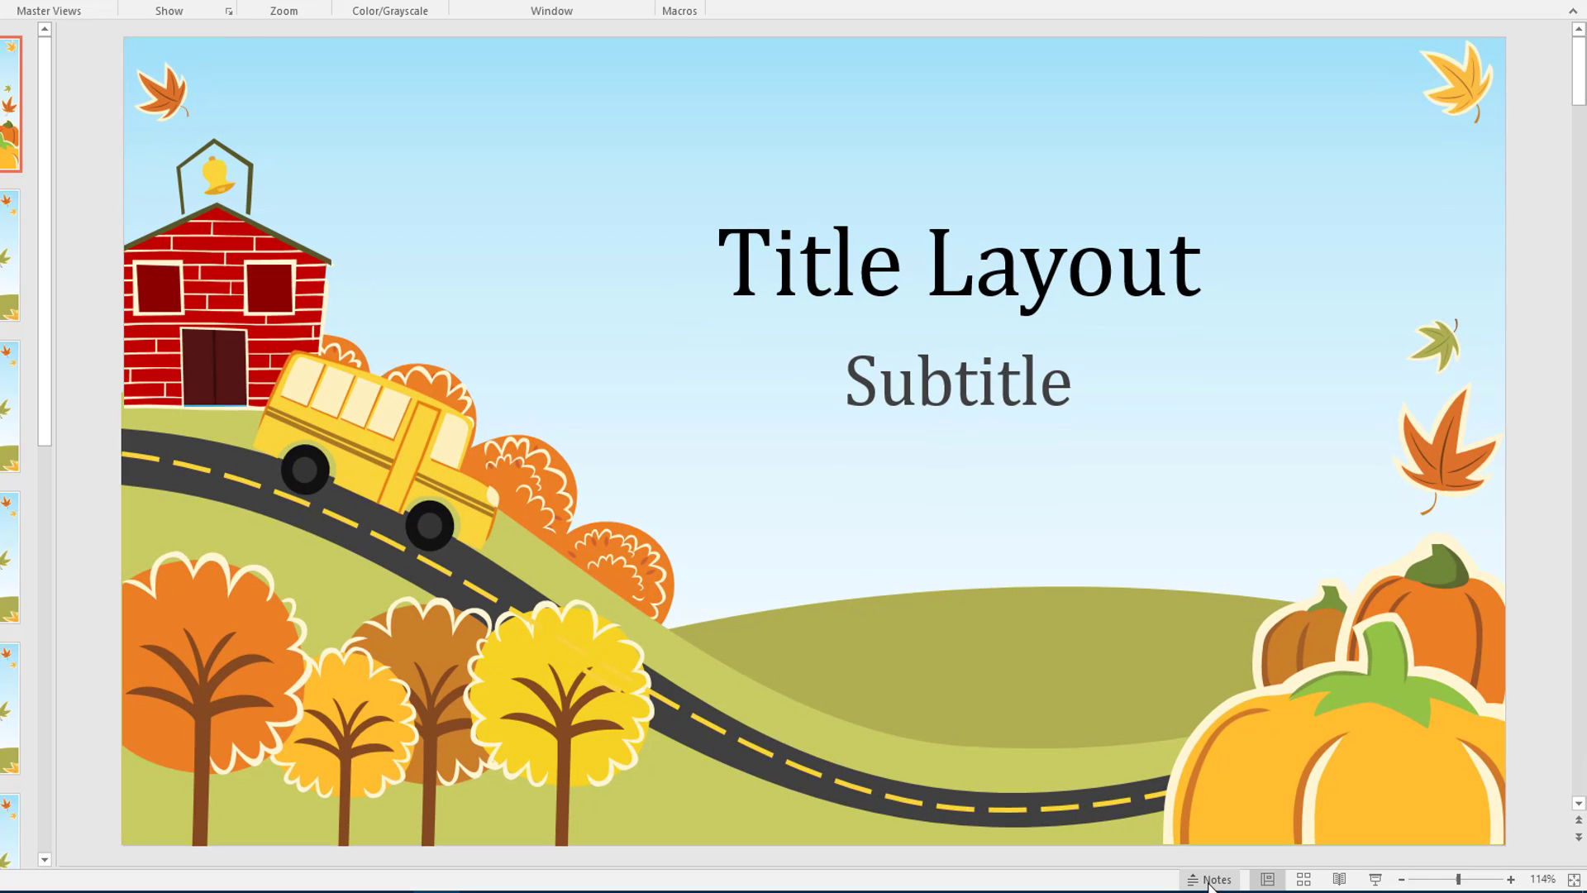
click(1210, 881)
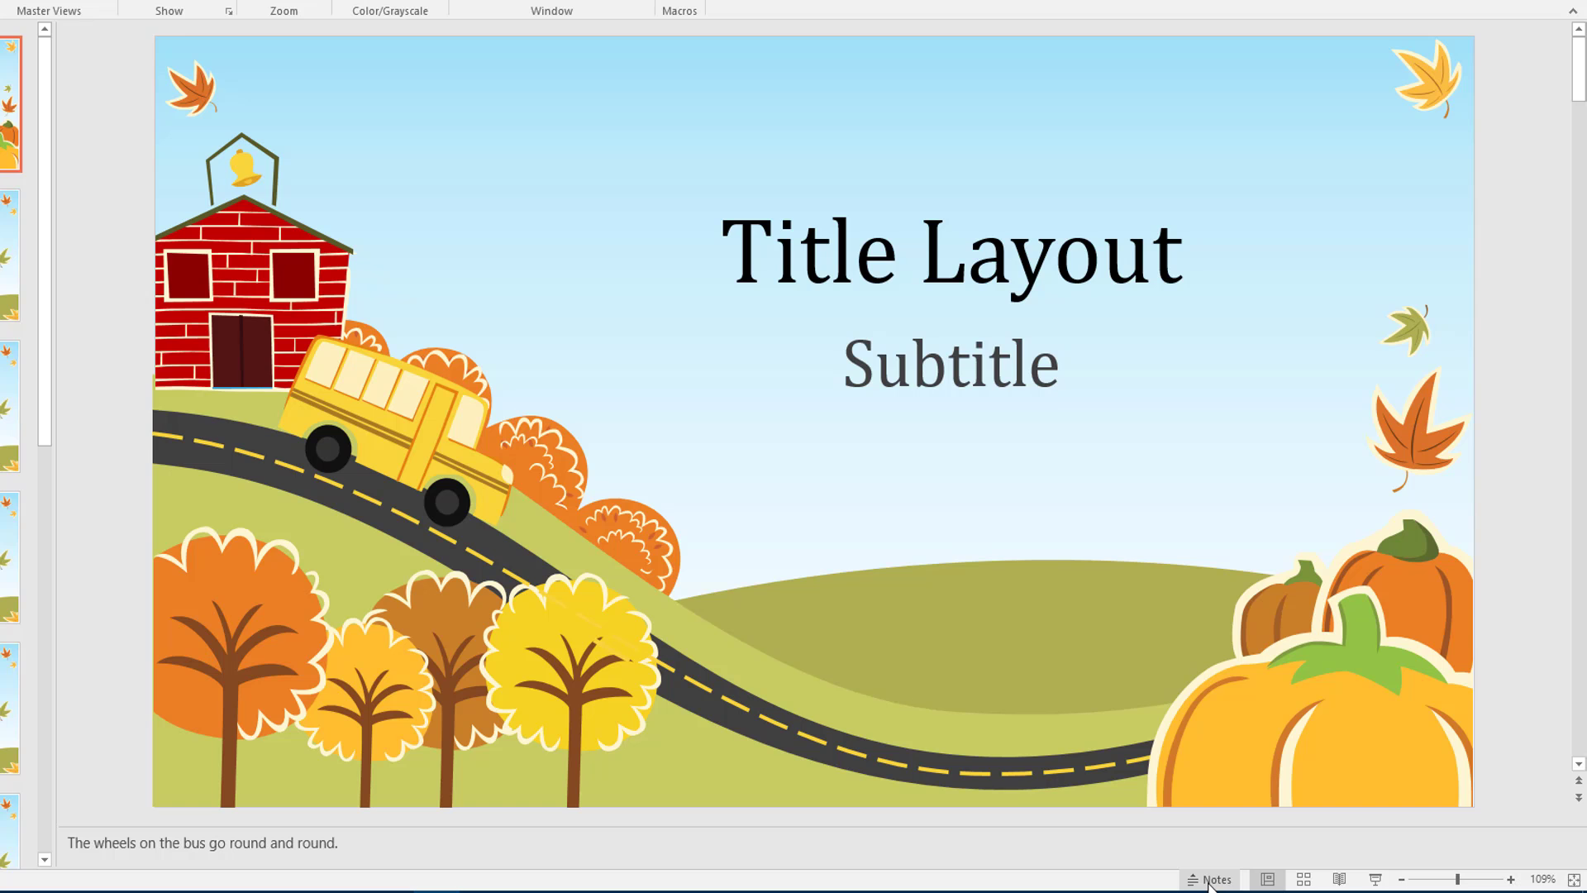
click(1210, 880)
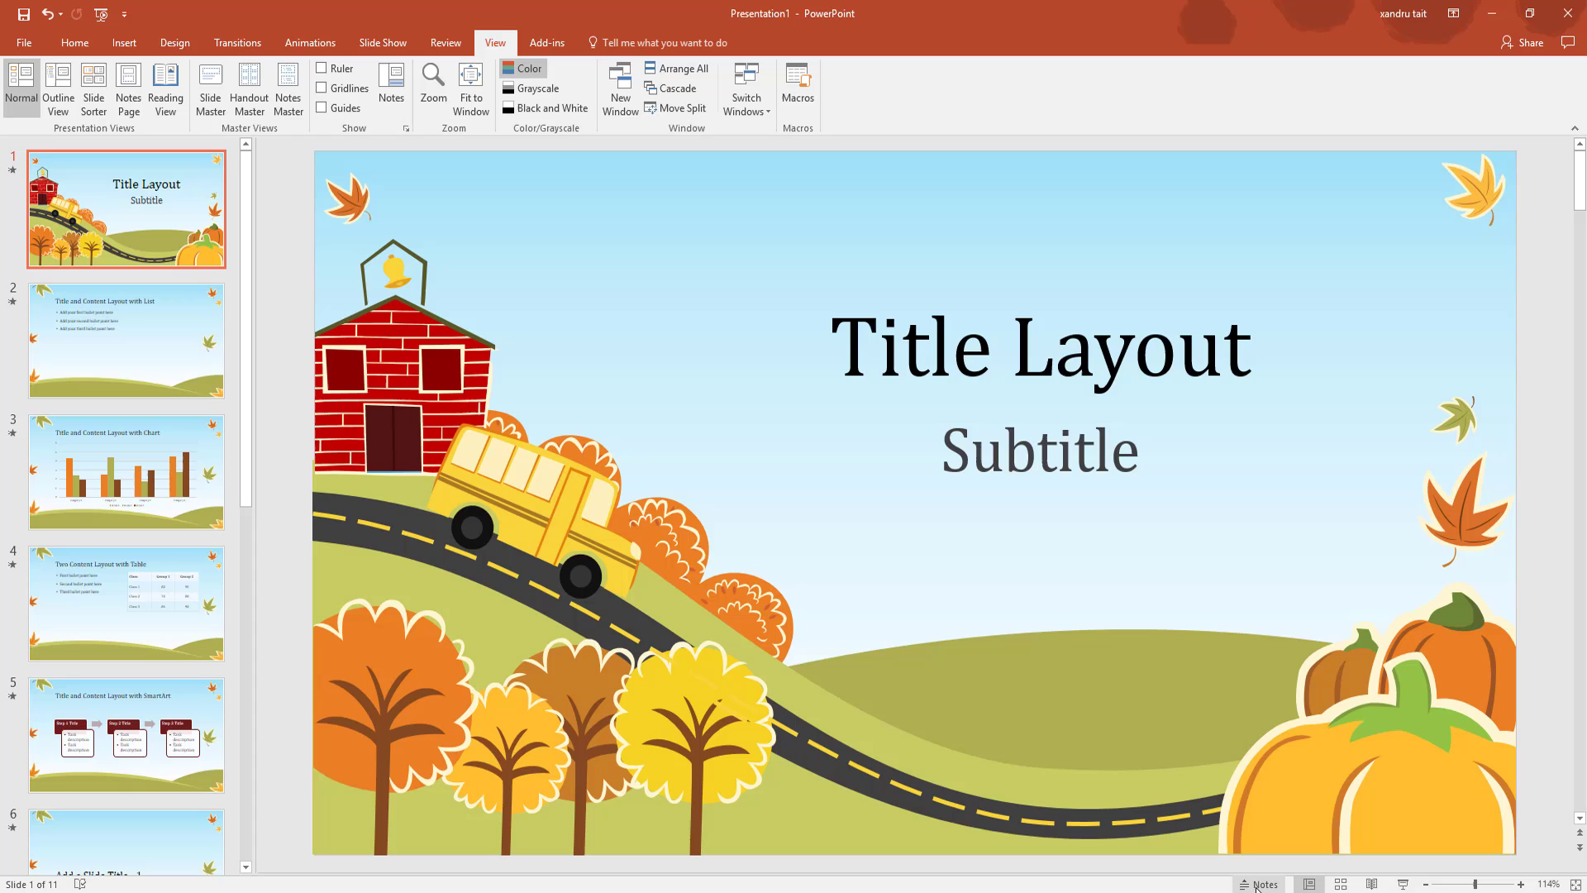
Step: In Outline View, rewrite slide 2's first bullet as 'Its windy today and must have been the curry.'
click(47, 93)
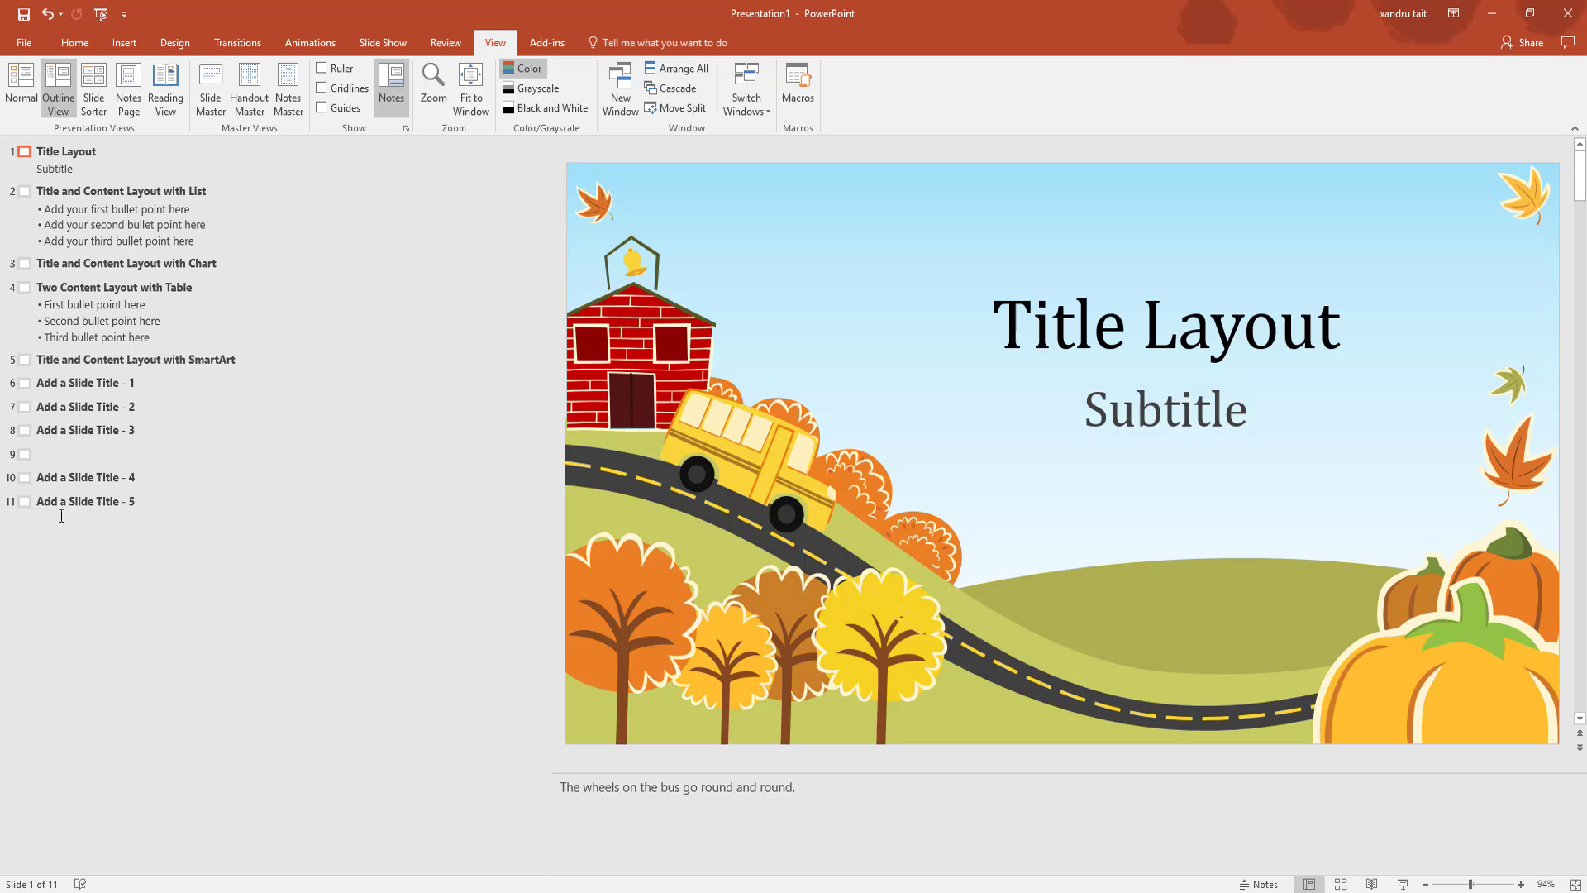
click(108, 192)
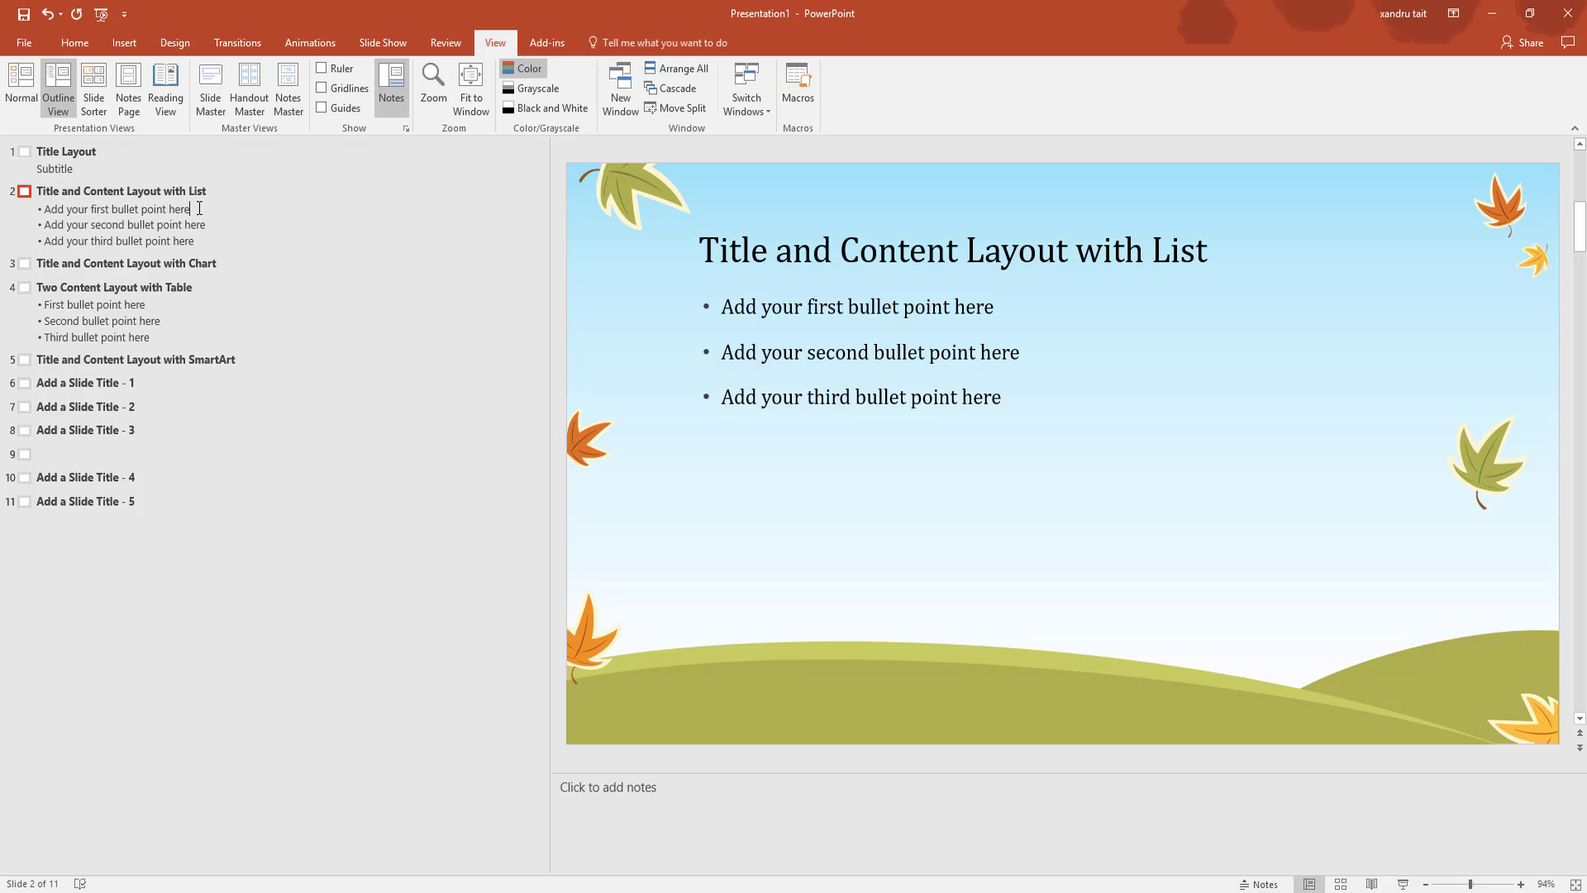
key(BackSpace)
key(BackSpace)
key(BackSpace)
key(BackSpace)
key(BackSpace)
key(BackSpace)
key(BackSpace)
key(BackSpace)
key(BackSpace)
key(BackSpace)
key(BackSpace)
key(BackSpace)
key(BackSpace)
key(BackSpace)
key(BackSpace)
key(BackSpace)
key(BackSpace)
key(BackSpace)
key(BackSpace)
key(BackSpace)
key(BackSpace)
key(BackSpace)
key(BackSpace)
key(BackSpace)
key(BackSpace)
text(Its windy today an)
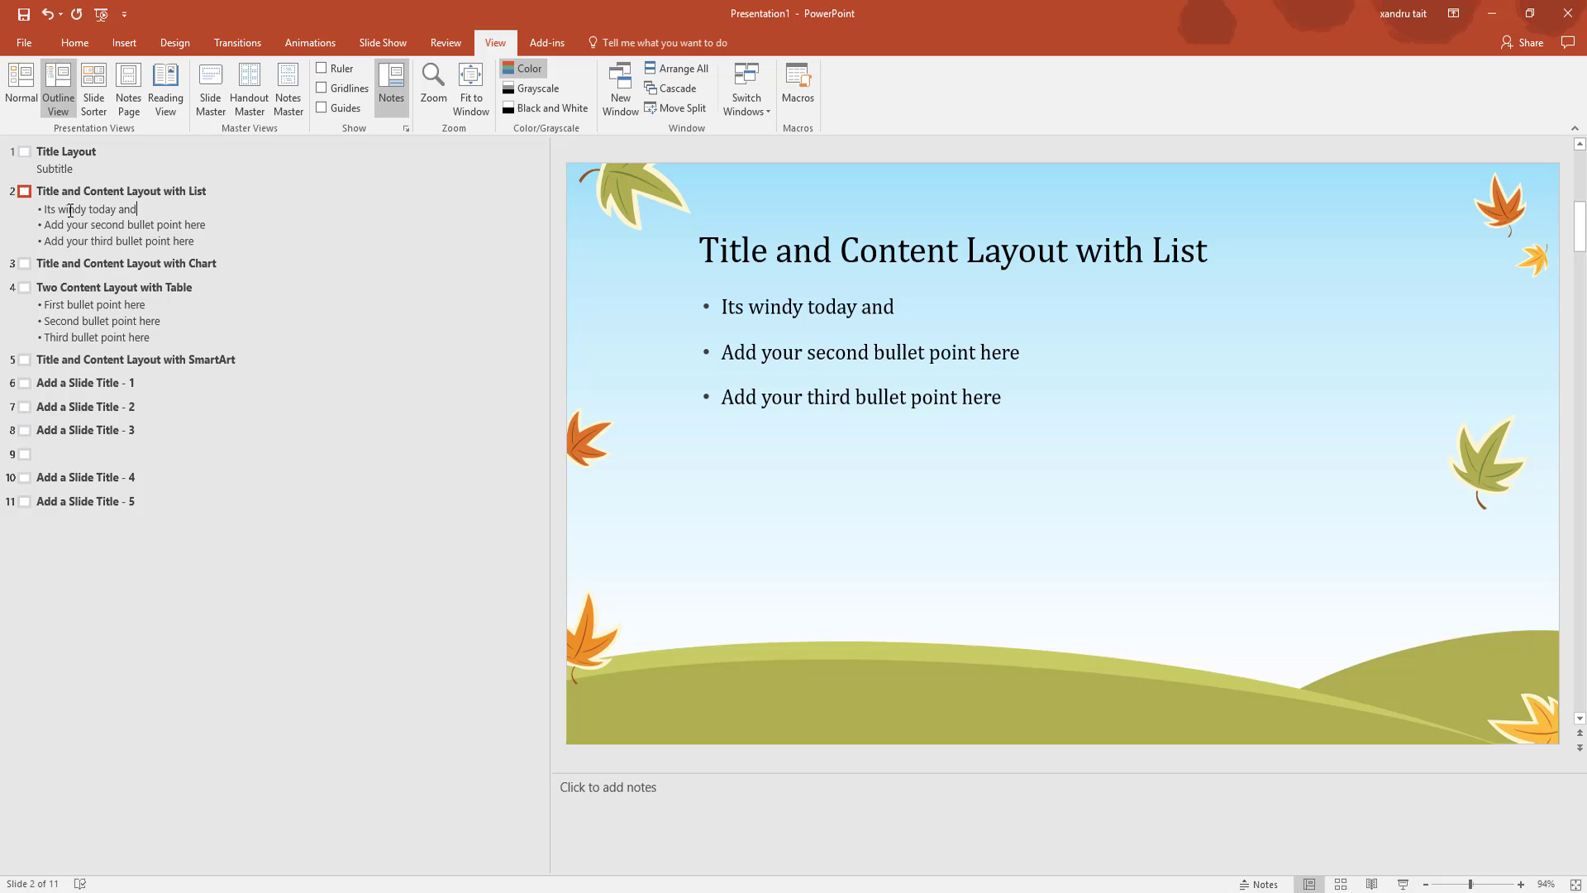
key(BackSpace)
text(and must)
text( of been the)
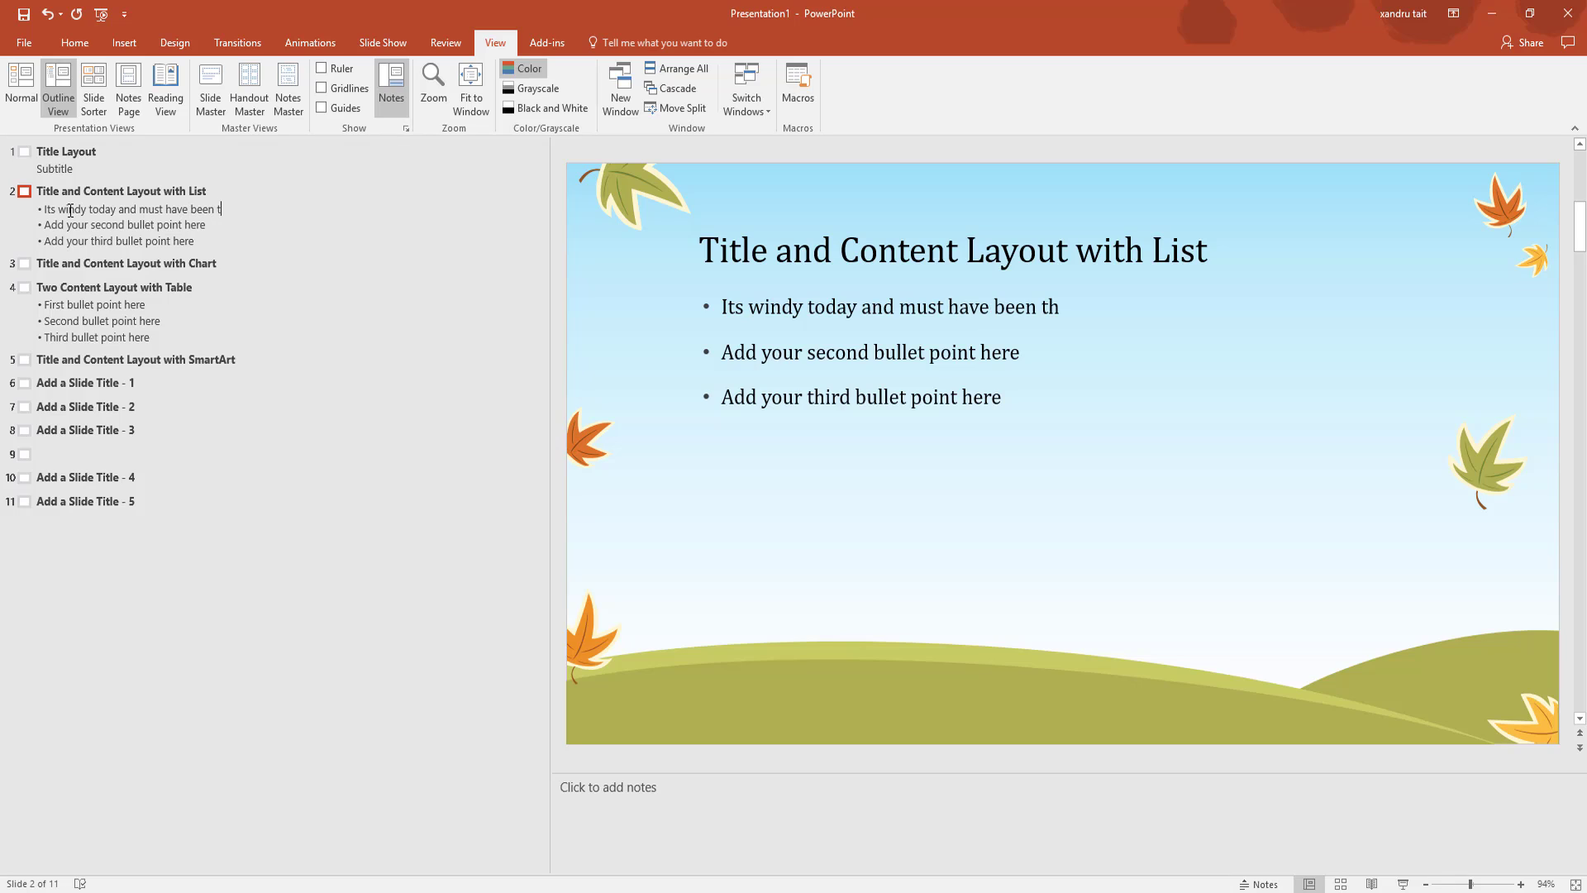
text( curry.)
Step: Move the chart slide to the end of the outline as slide 11 and give it the note 'etc'
click(65, 265)
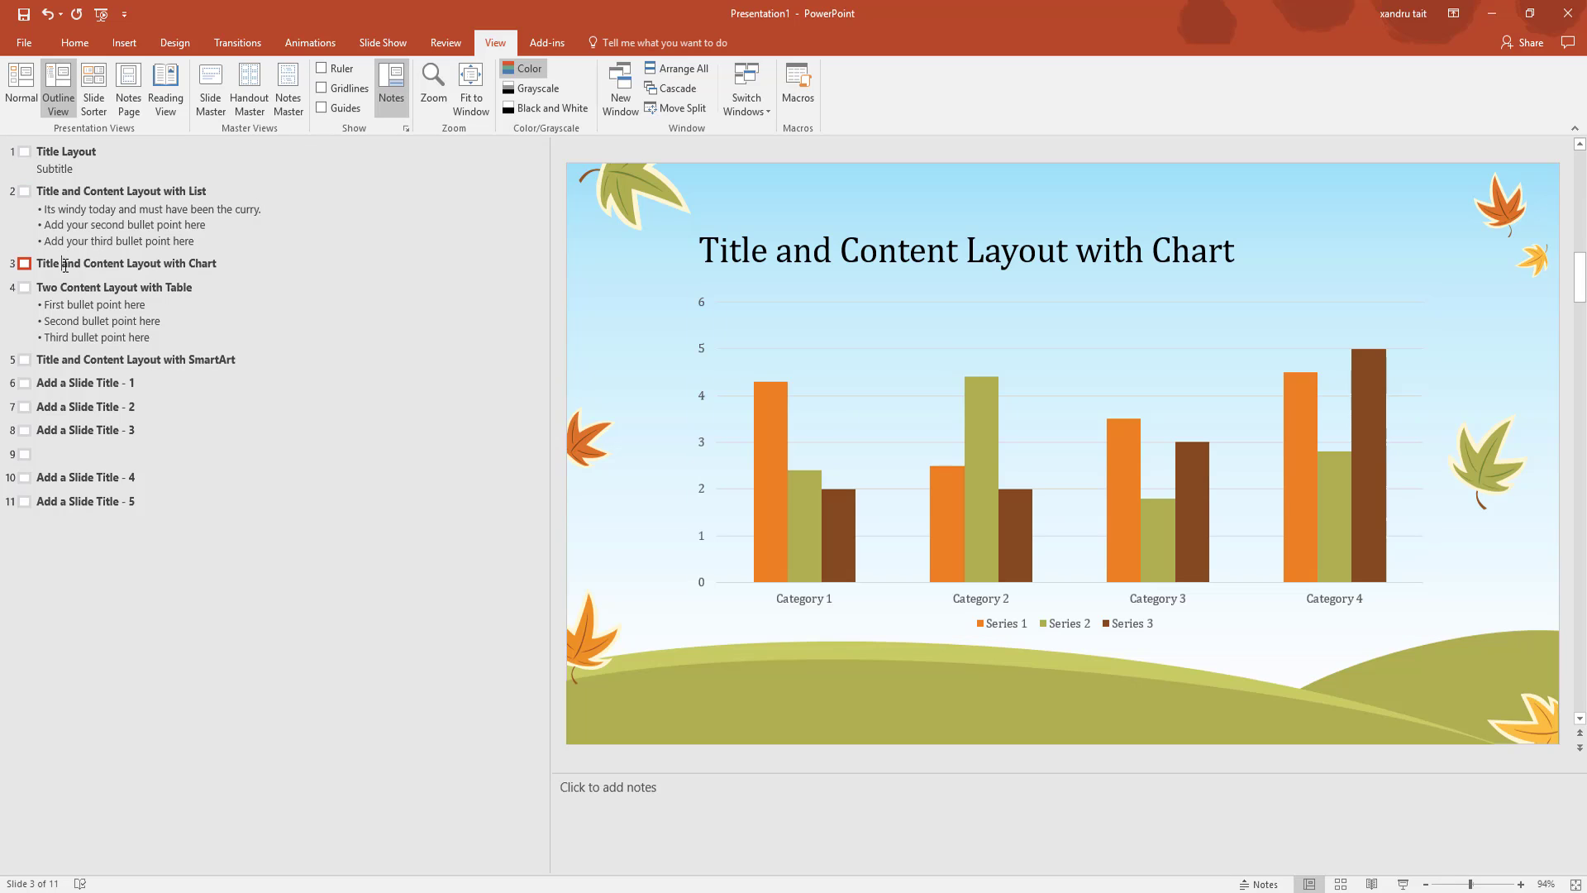
click(23, 265)
drag(23, 266, 20, 169)
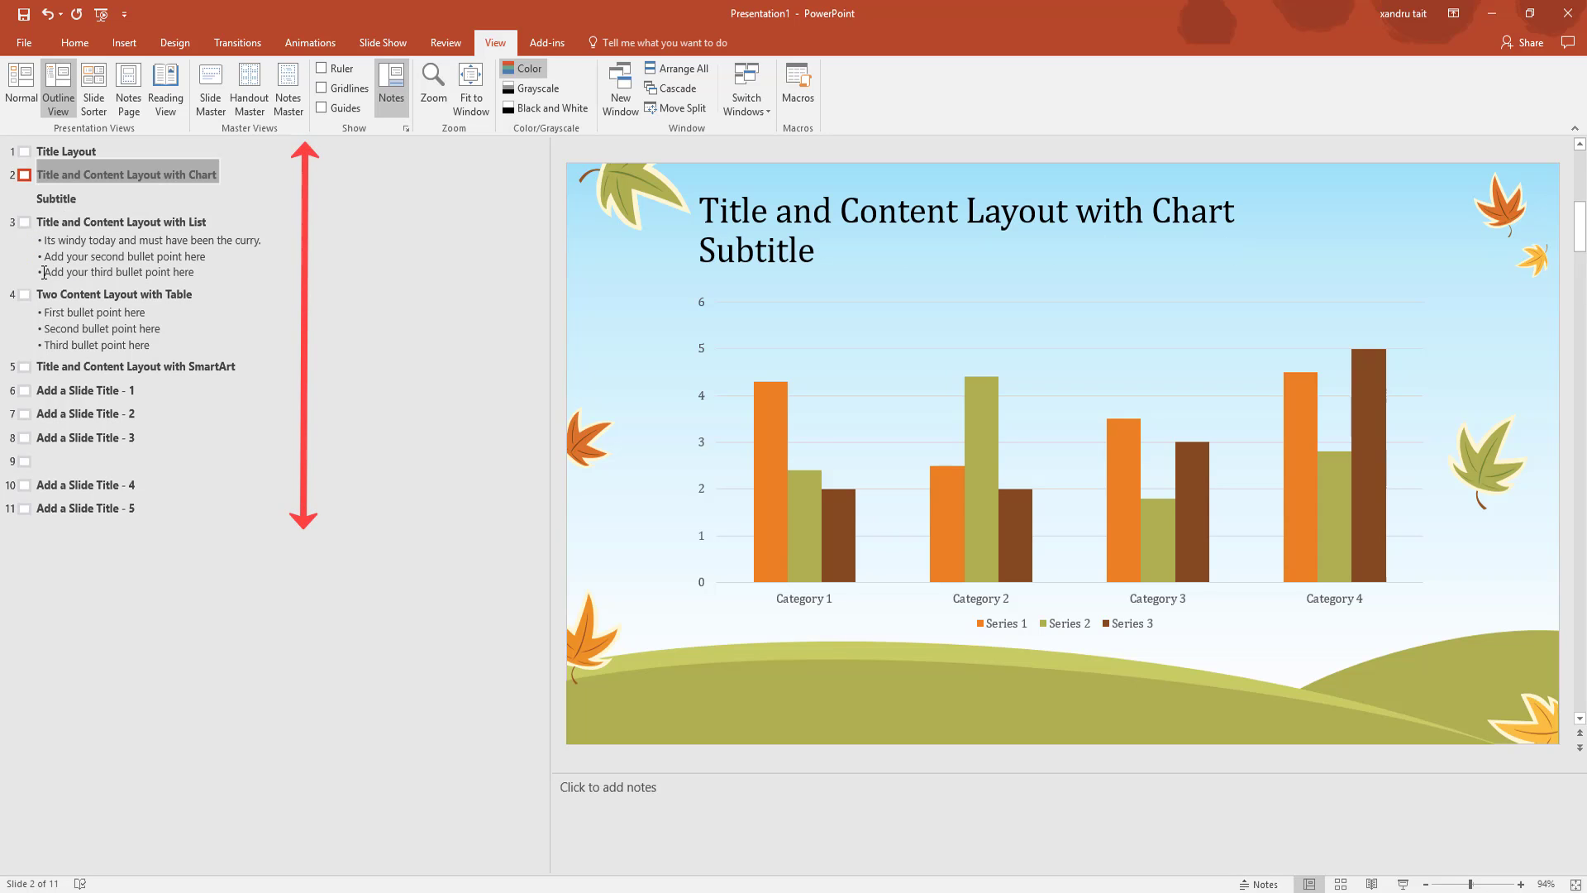
drag(24, 174, 43, 532)
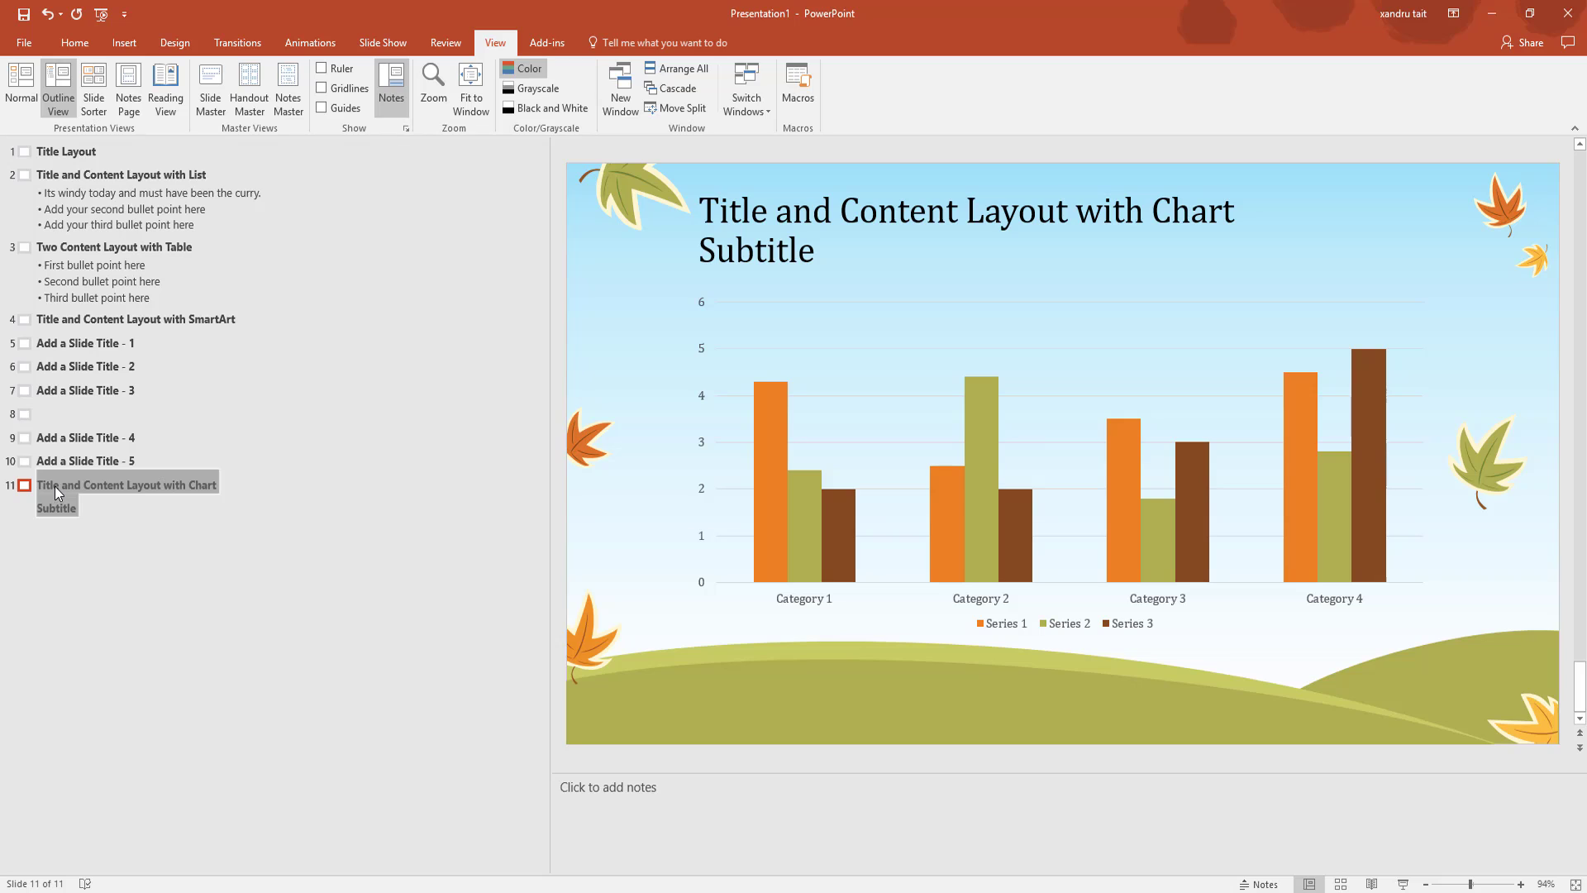
click(570, 785)
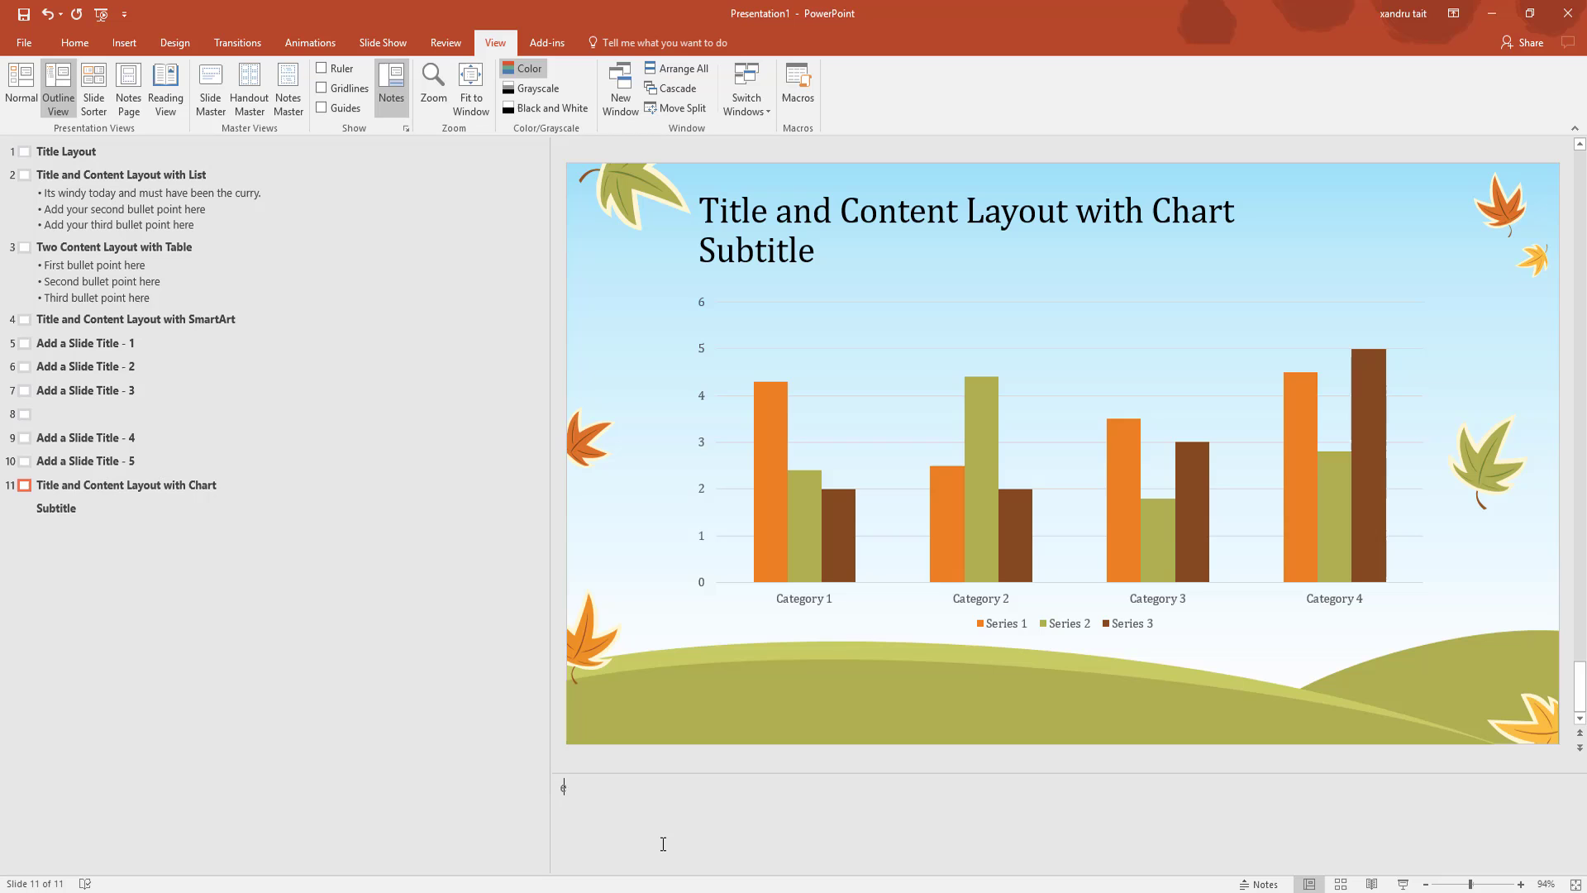
text(etc)
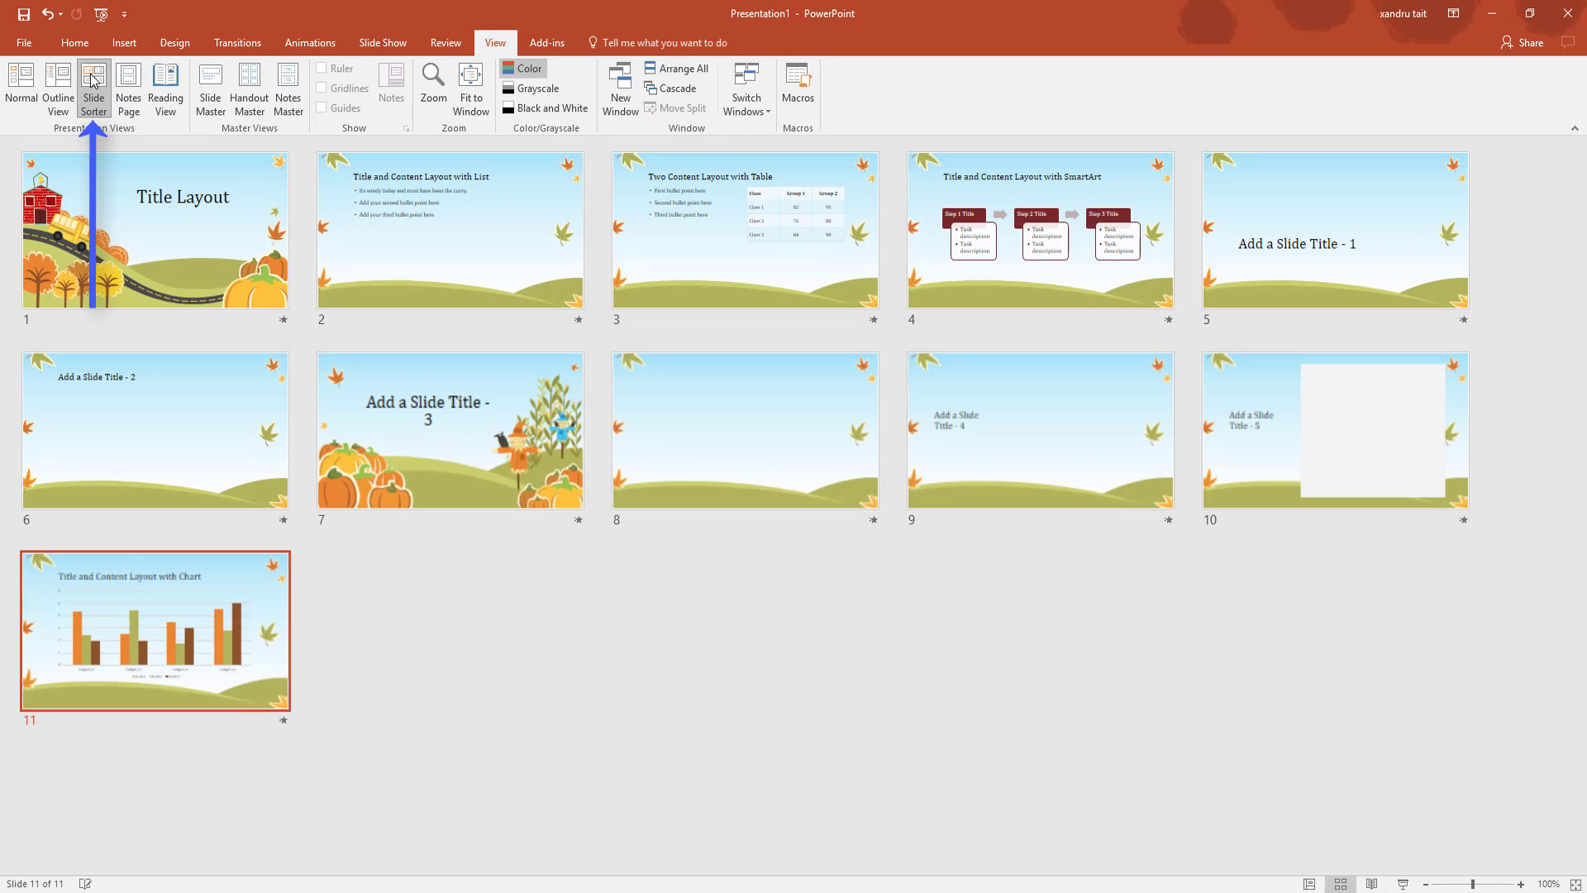
Step: In Slide Sorter, drag the chart slide from slide 11 back to position 3, open it, then return to the thumbnails
click(94, 78)
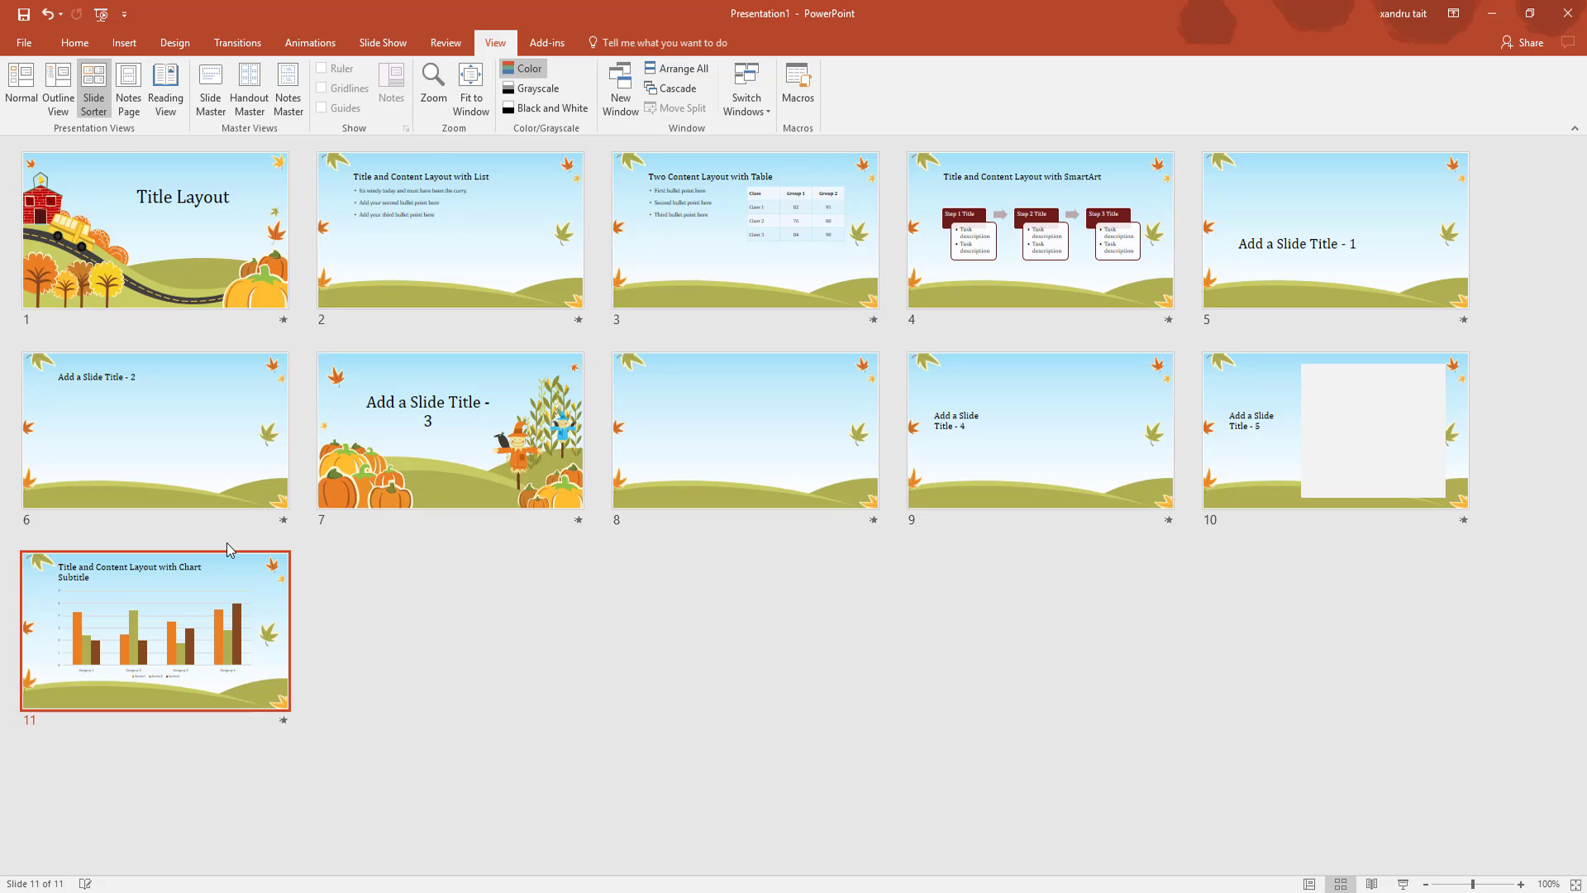
drag(196, 629, 781, 236)
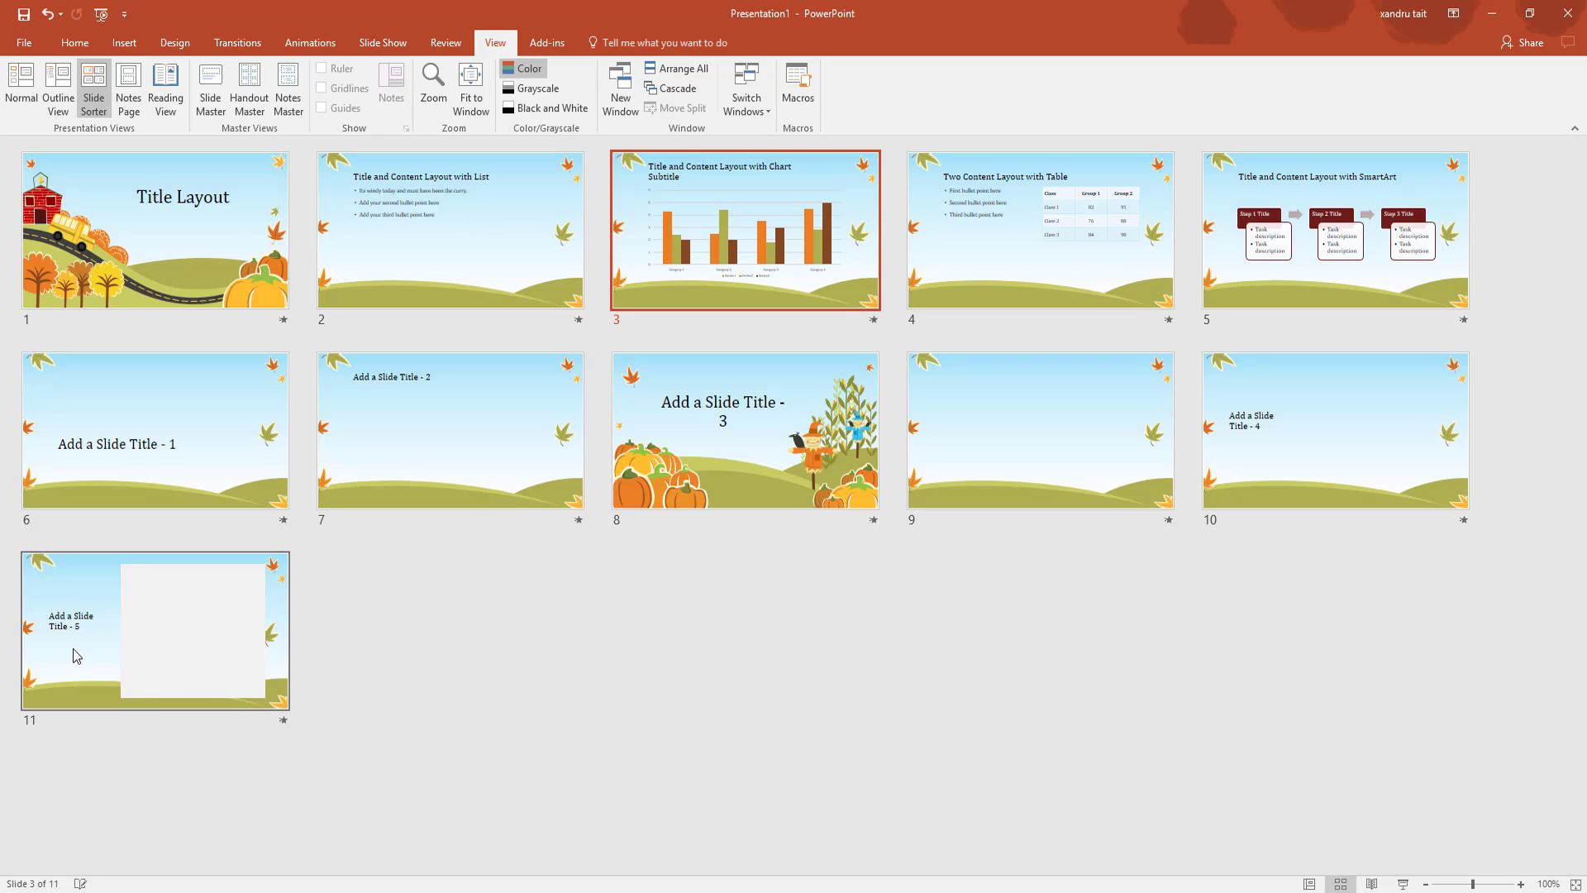
drag(73, 648, 77, 687)
click(750, 238)
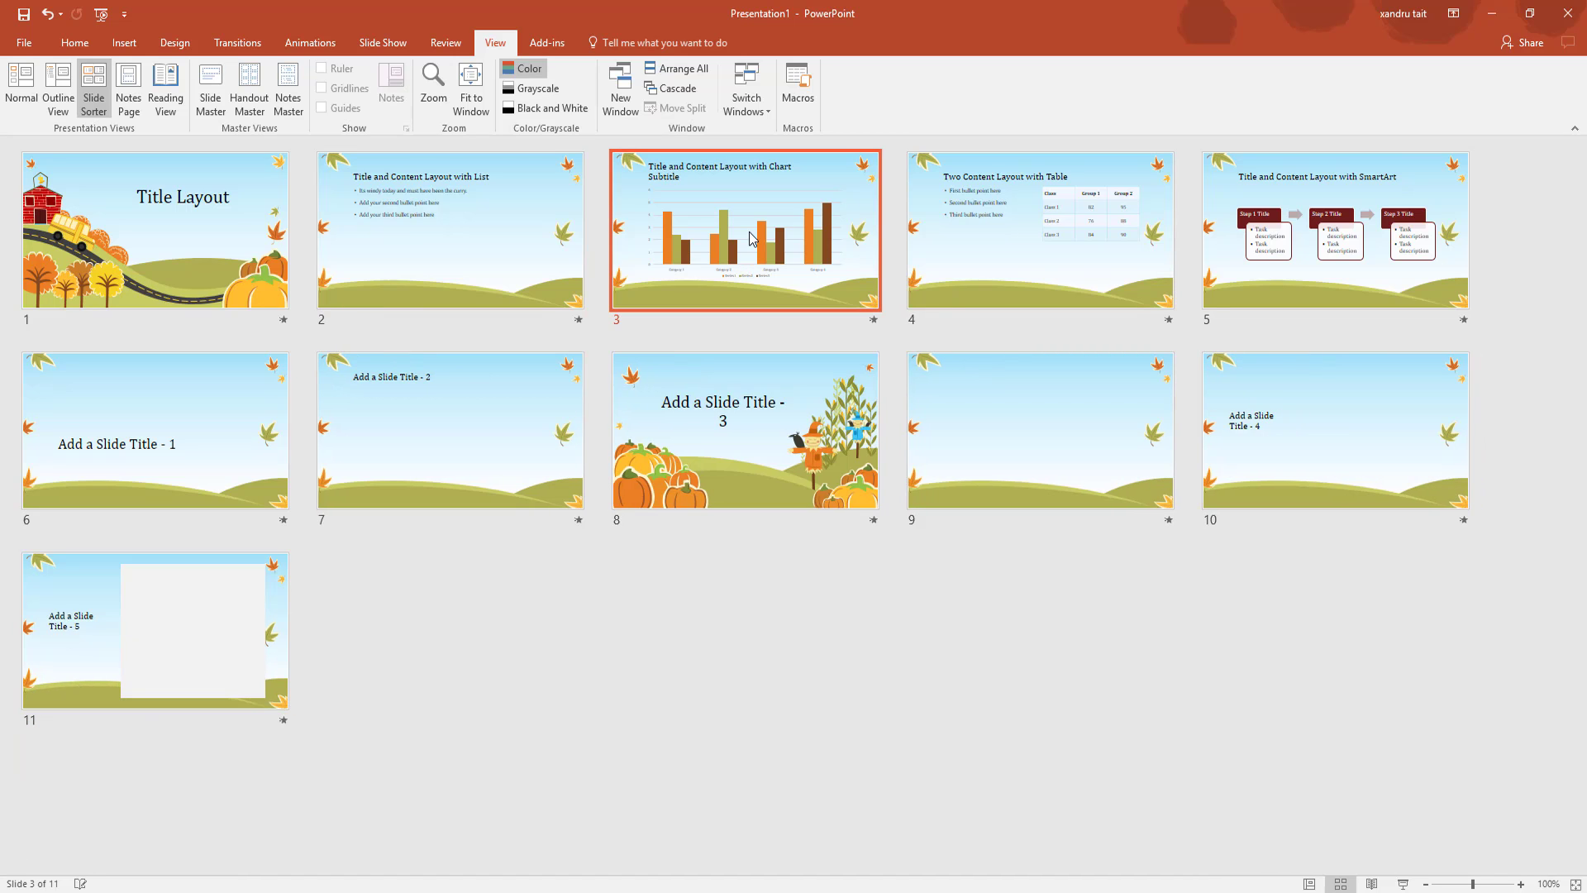
double_click(749, 238)
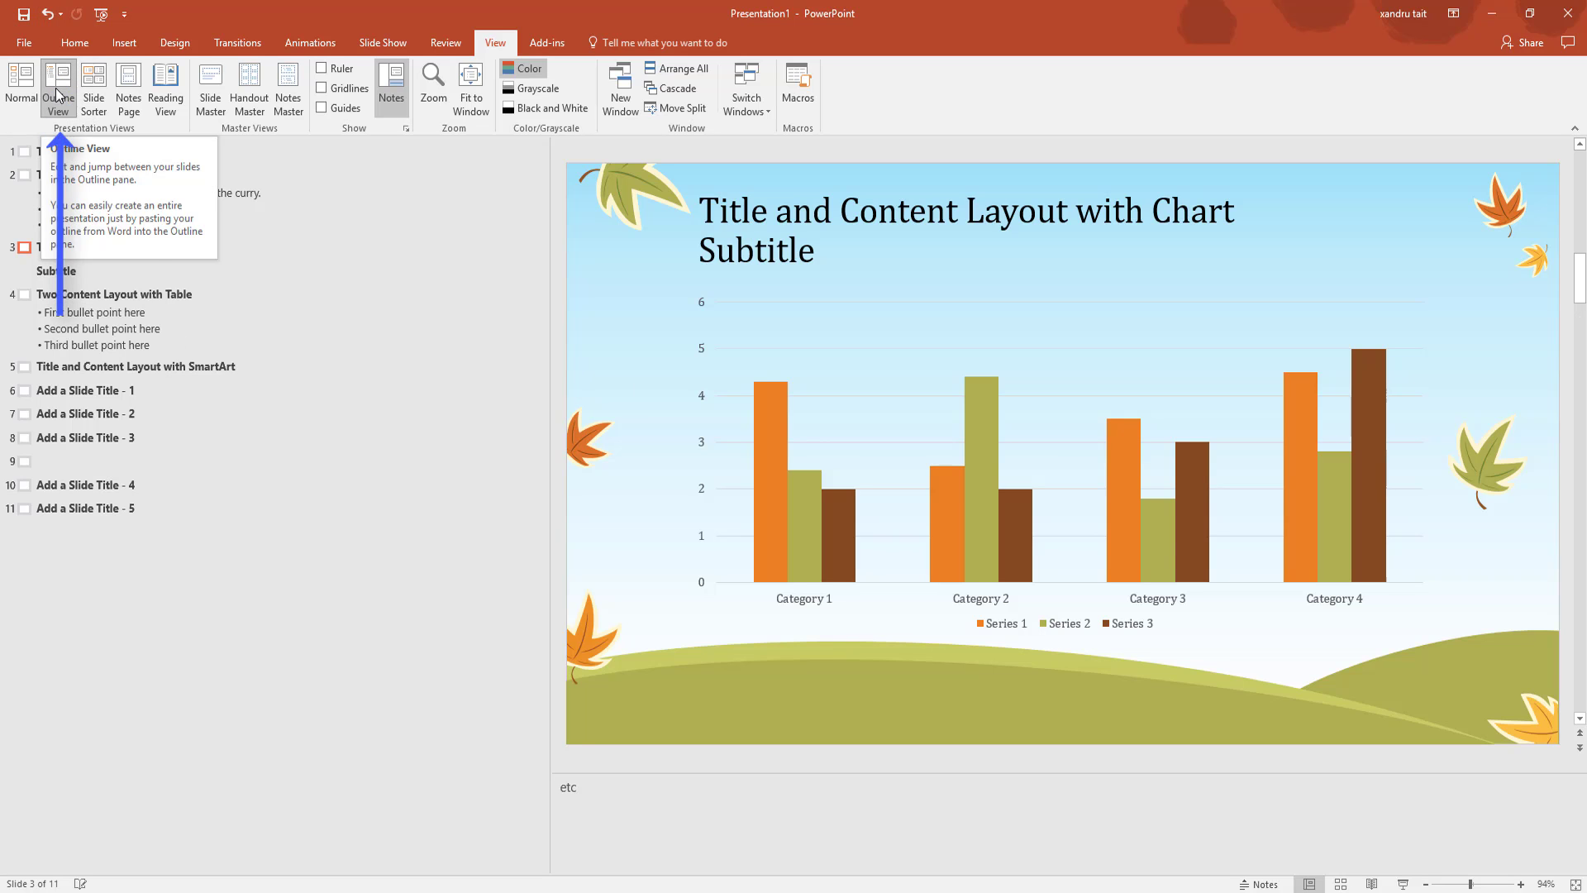
click(92, 77)
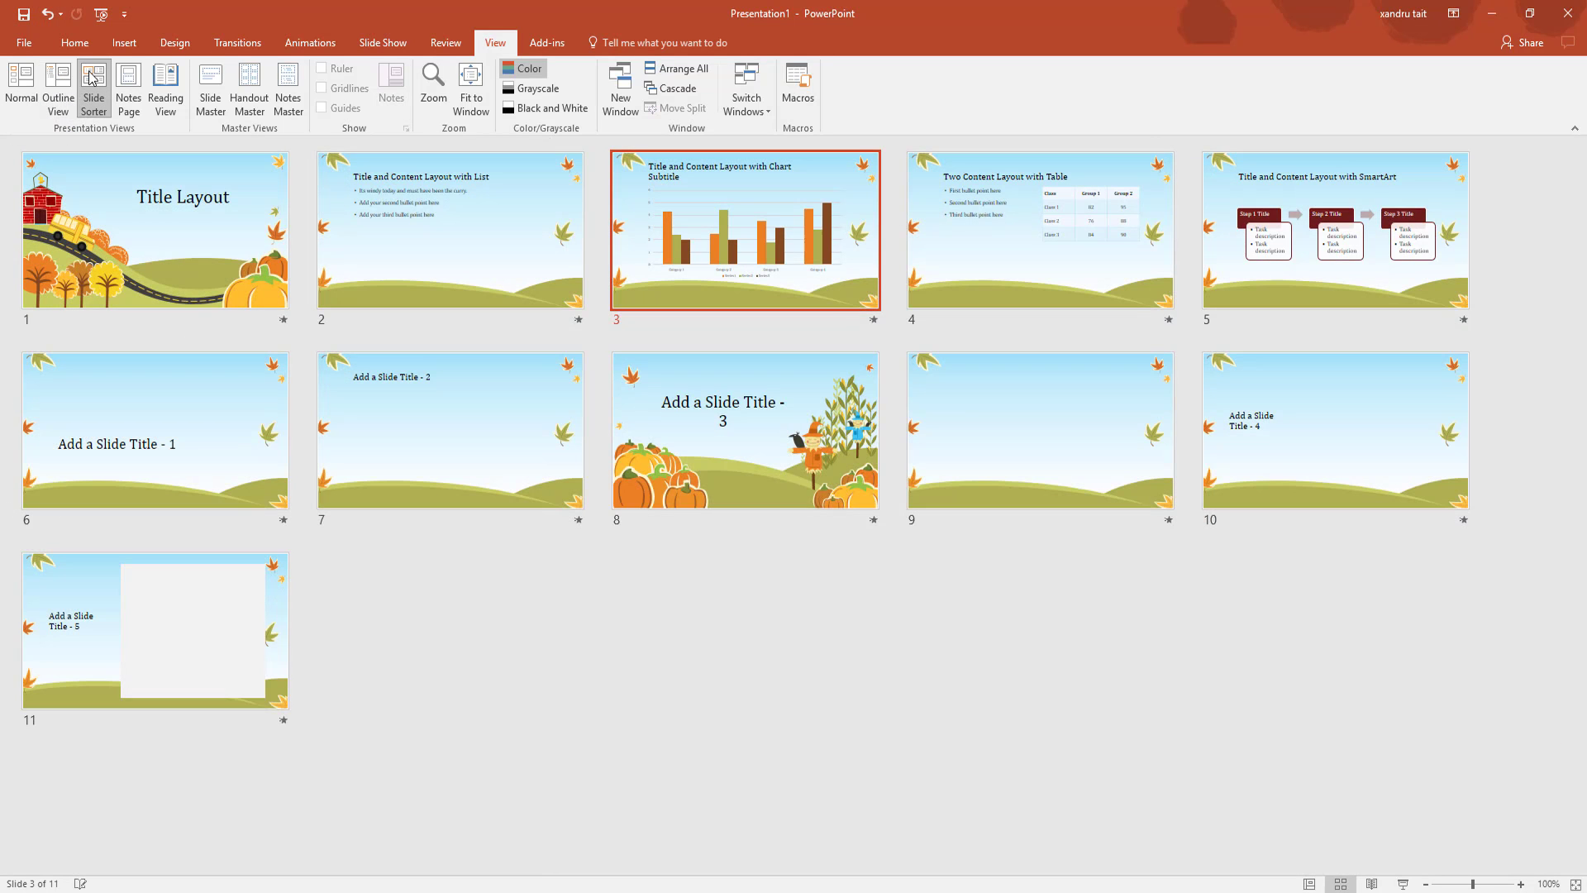
Step: In Notes Page view, type 'add notes' into slide 4's notes box
click(129, 82)
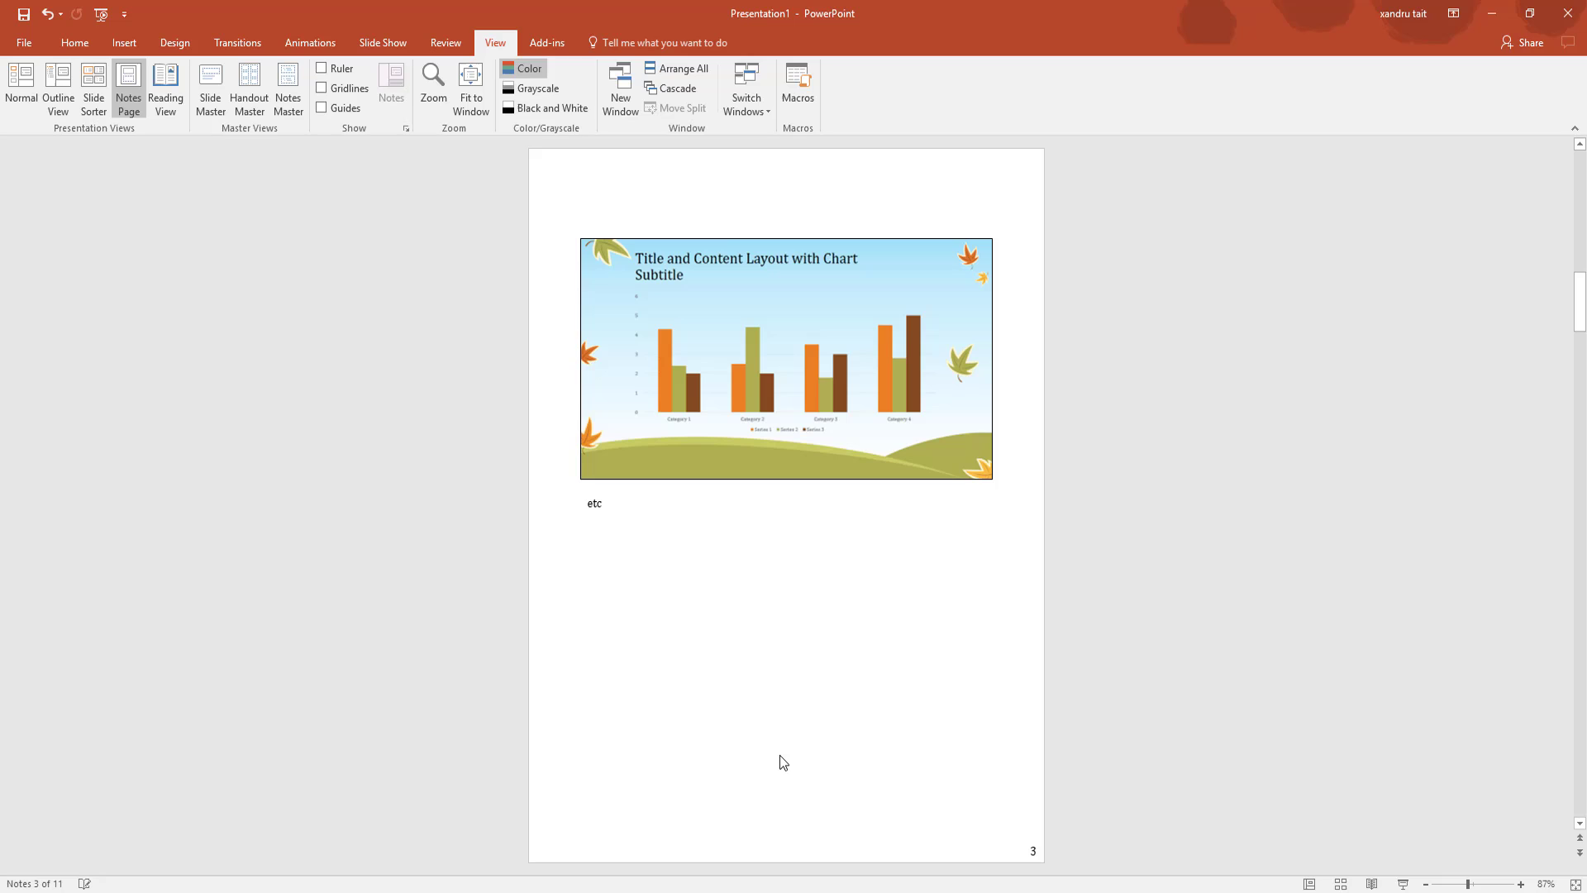
drag(1580, 301, 1579, 169)
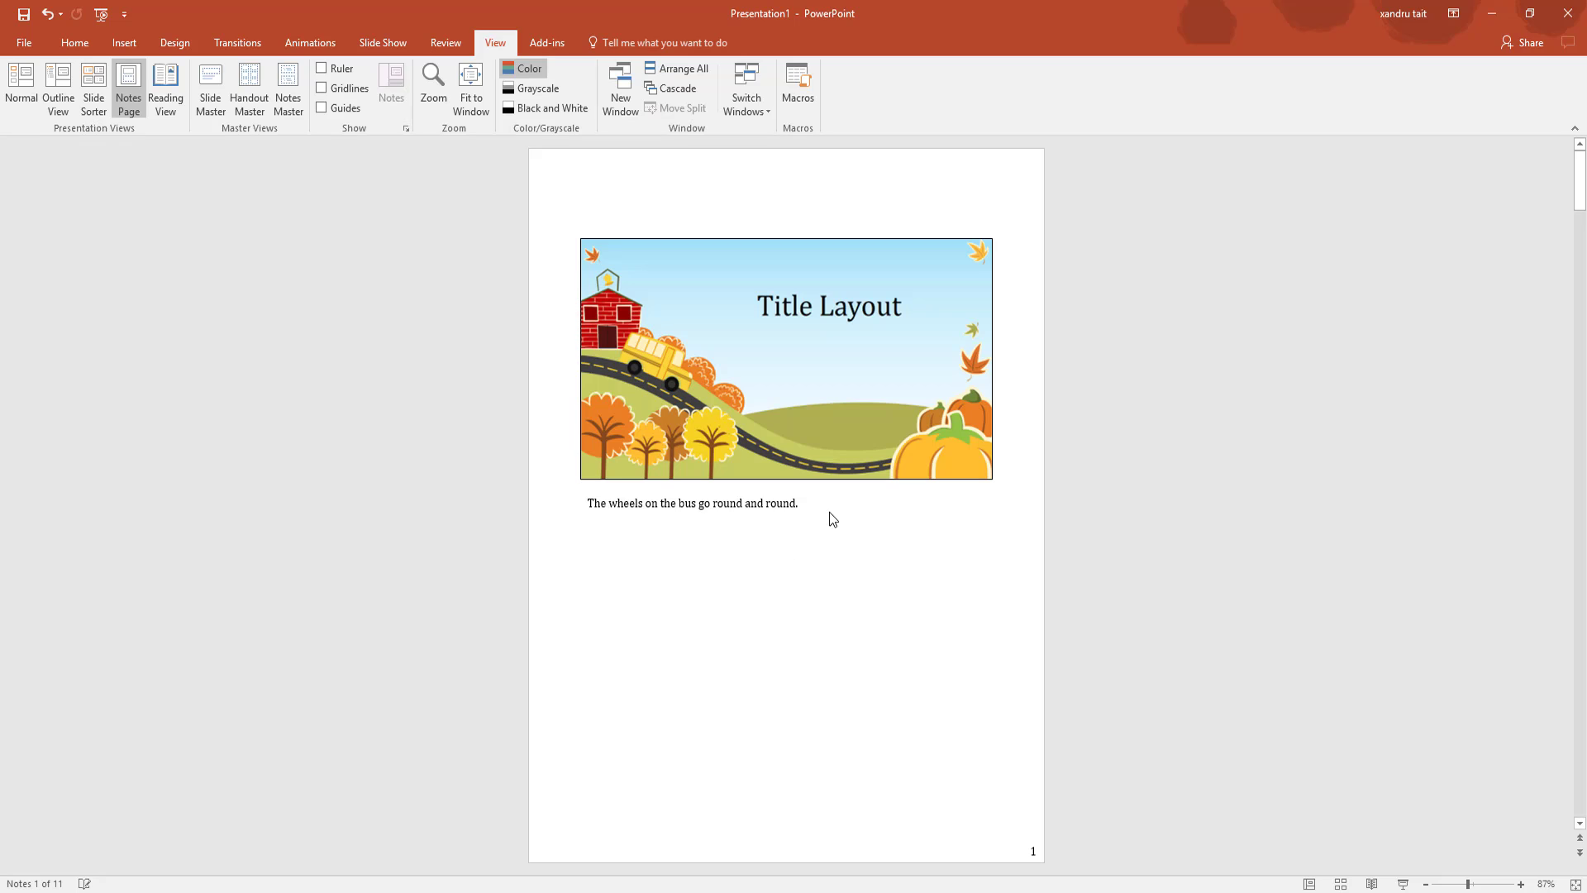
scroll(817, 562, down, 3)
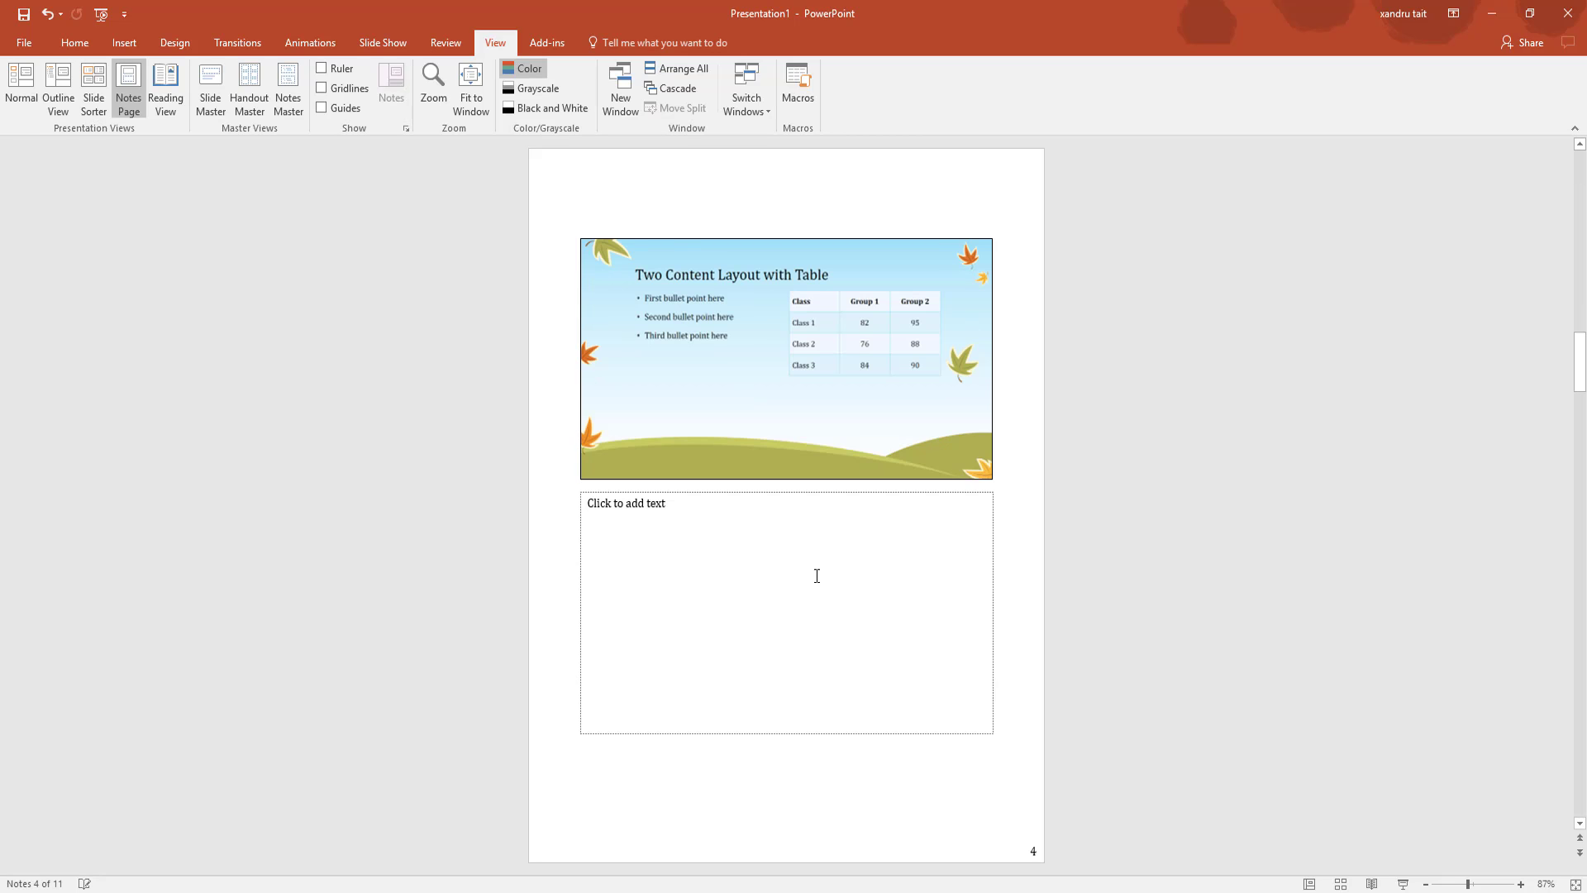
click(695, 514)
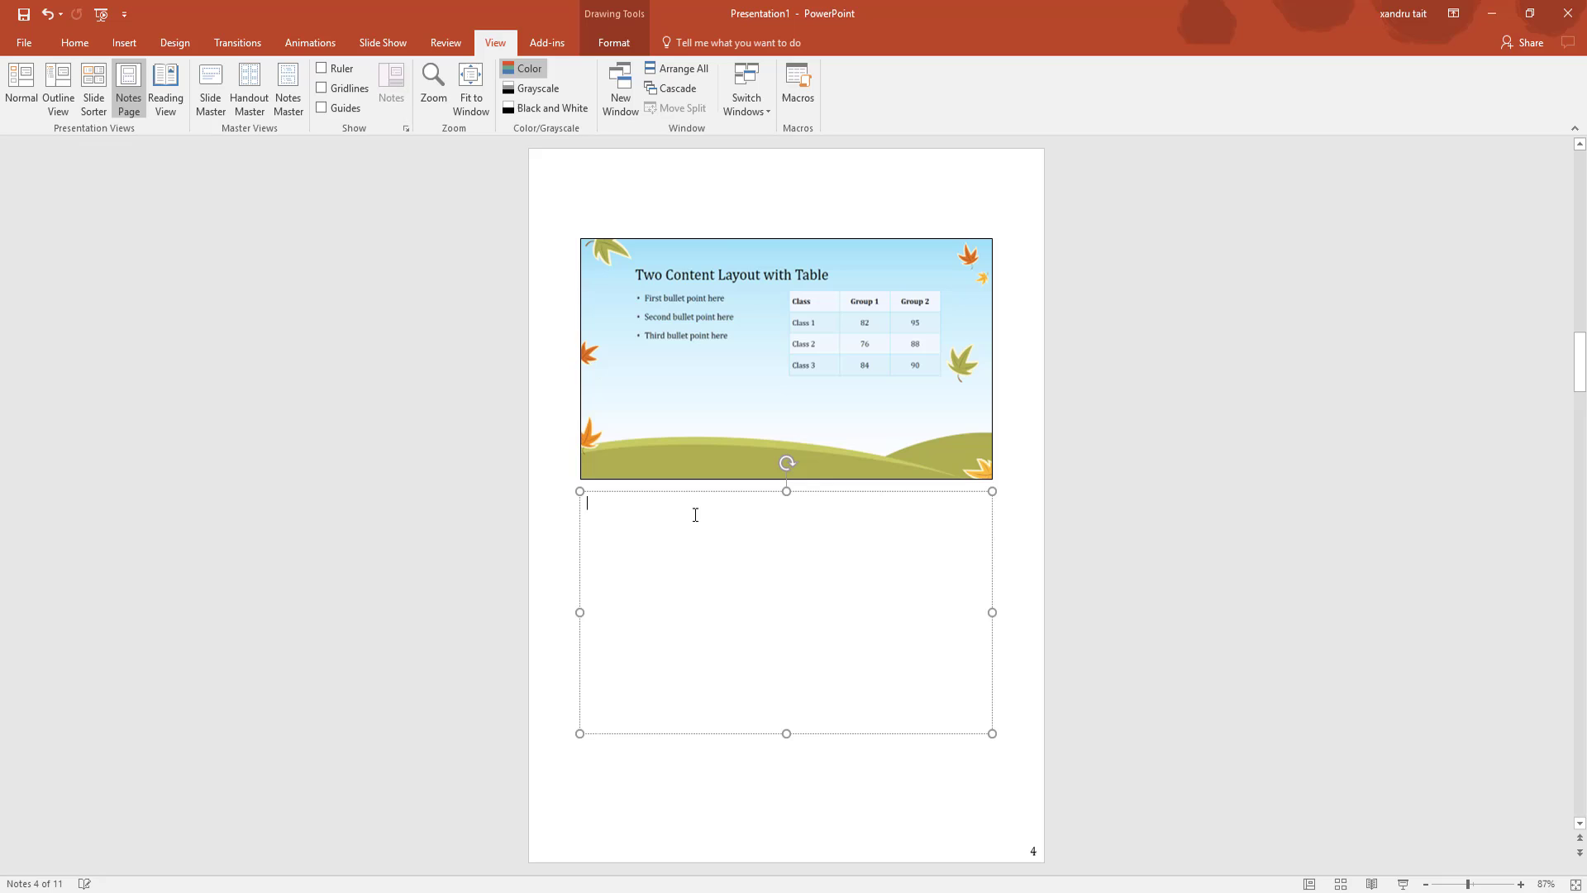
text(add notes)
scroll(777, 665, down, 5)
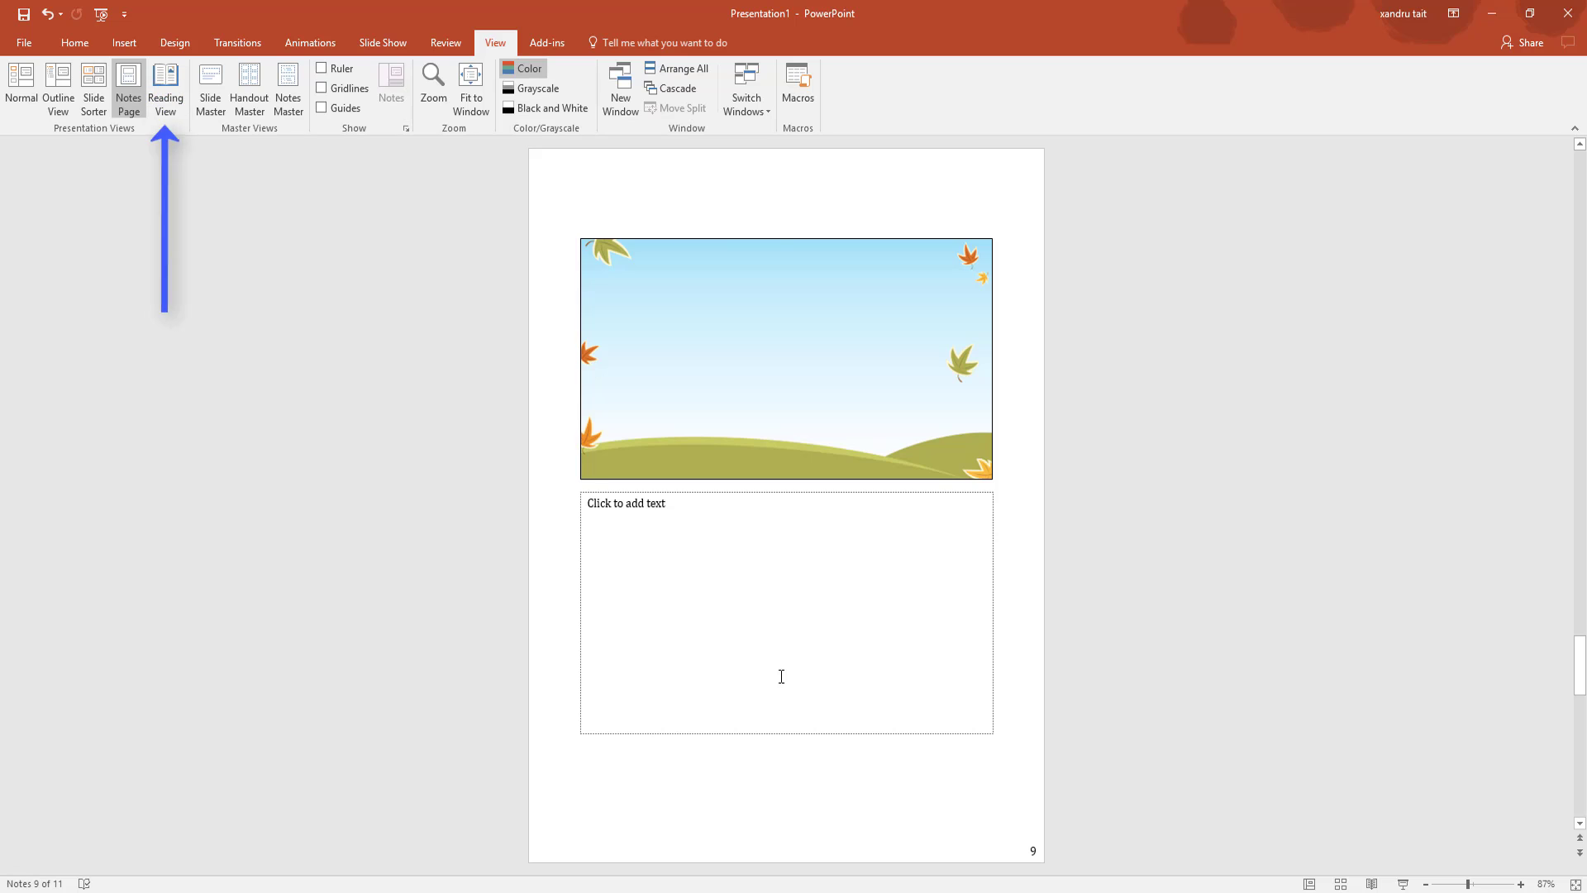
Step: In Reading View, advance to the chart slide and zoom into Categories 1–3, then zoom back out
click(167, 100)
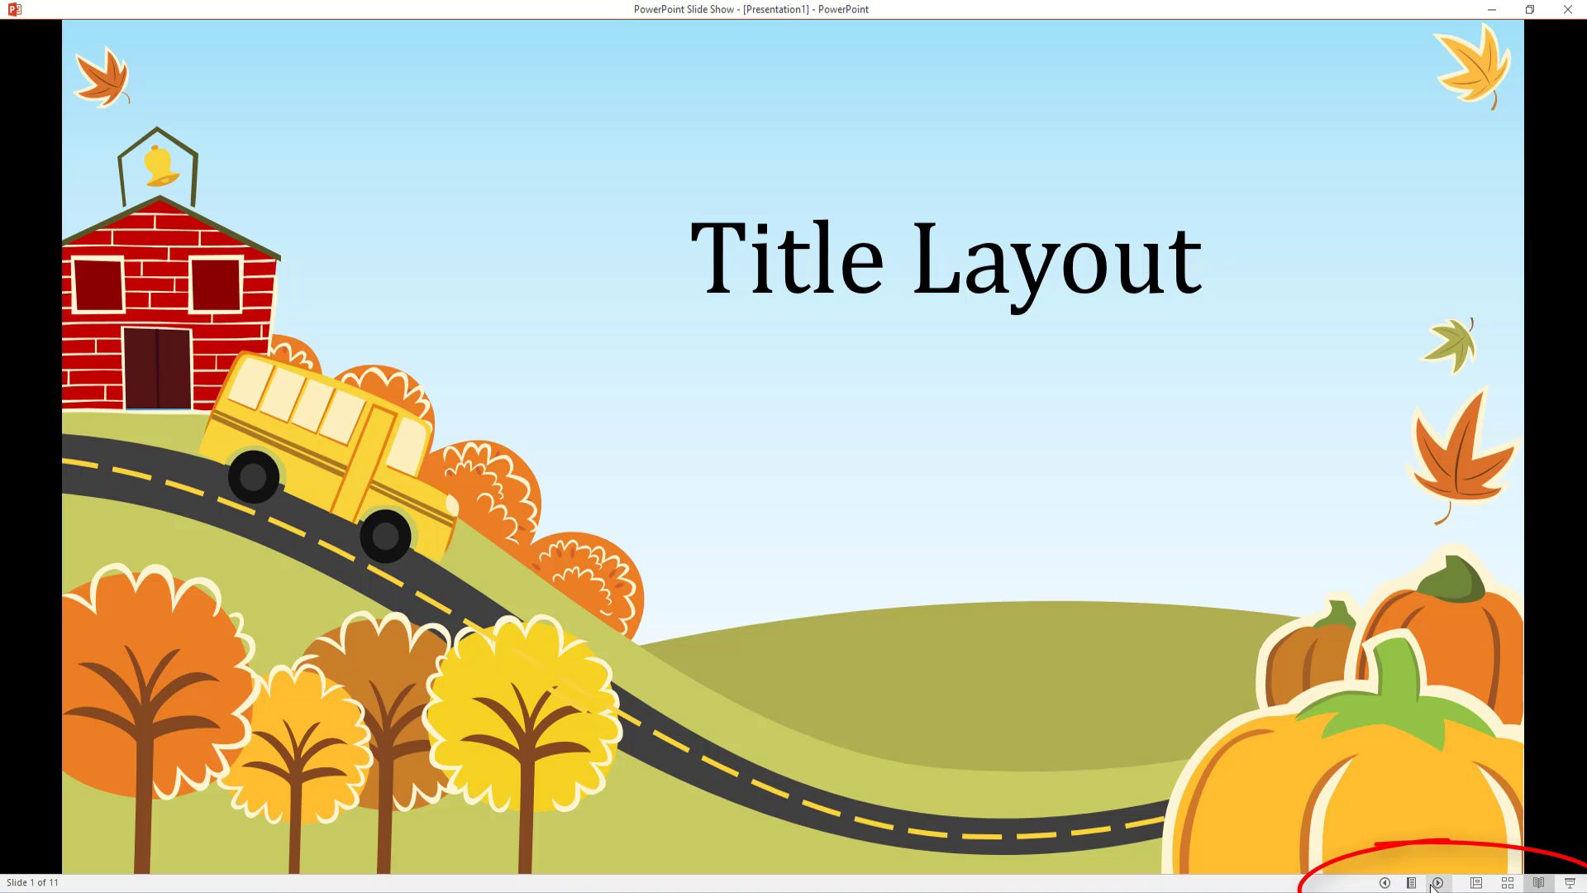
click(1439, 883)
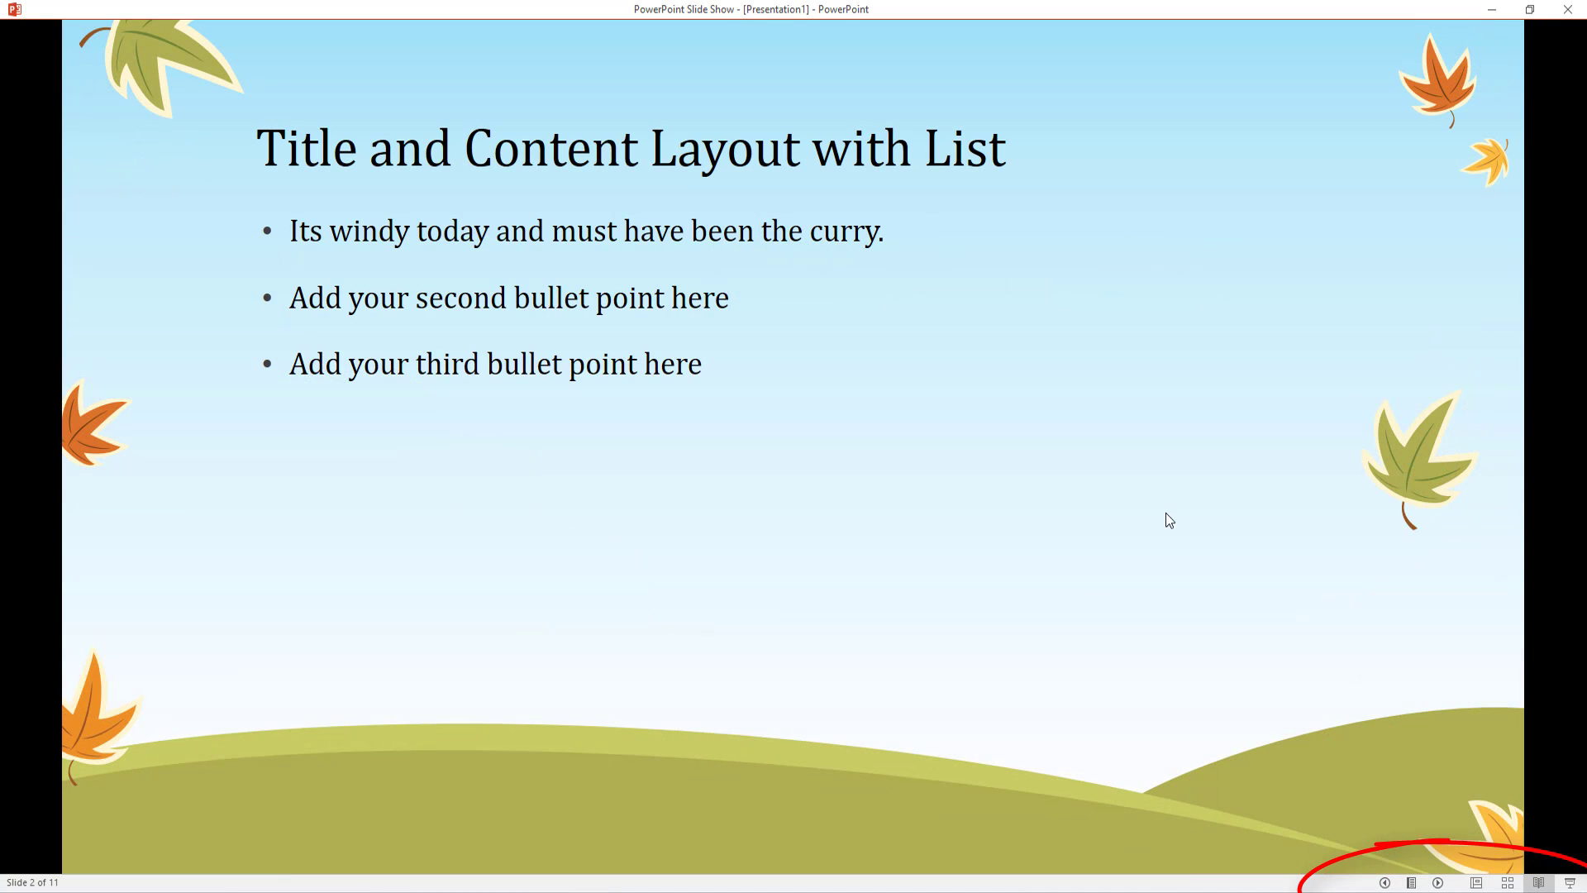
click(1109, 422)
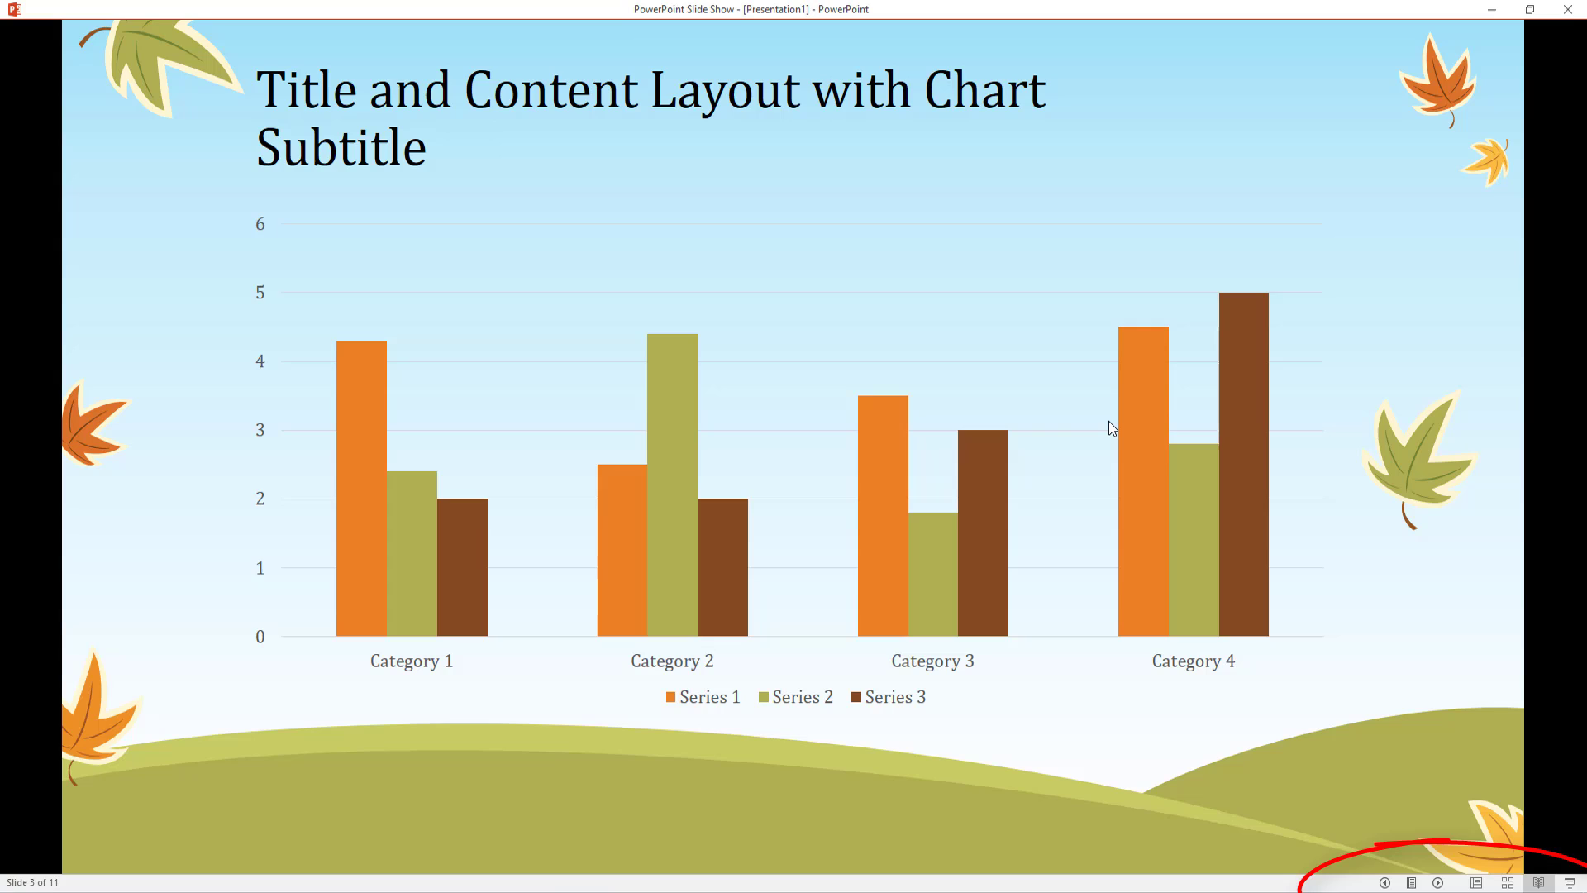
click(1411, 883)
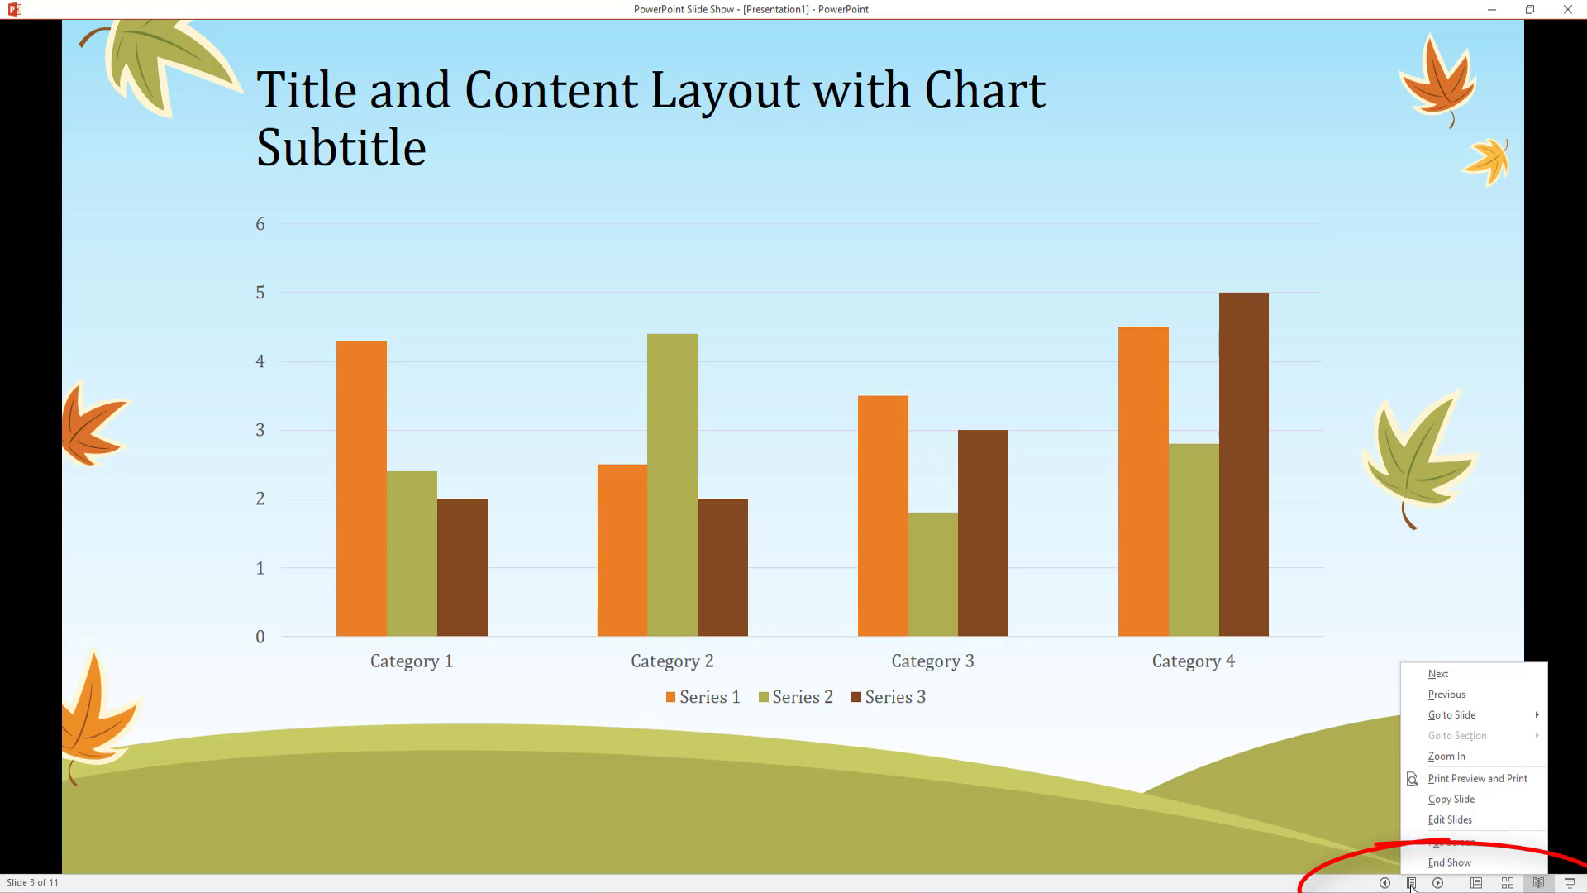
click(1439, 757)
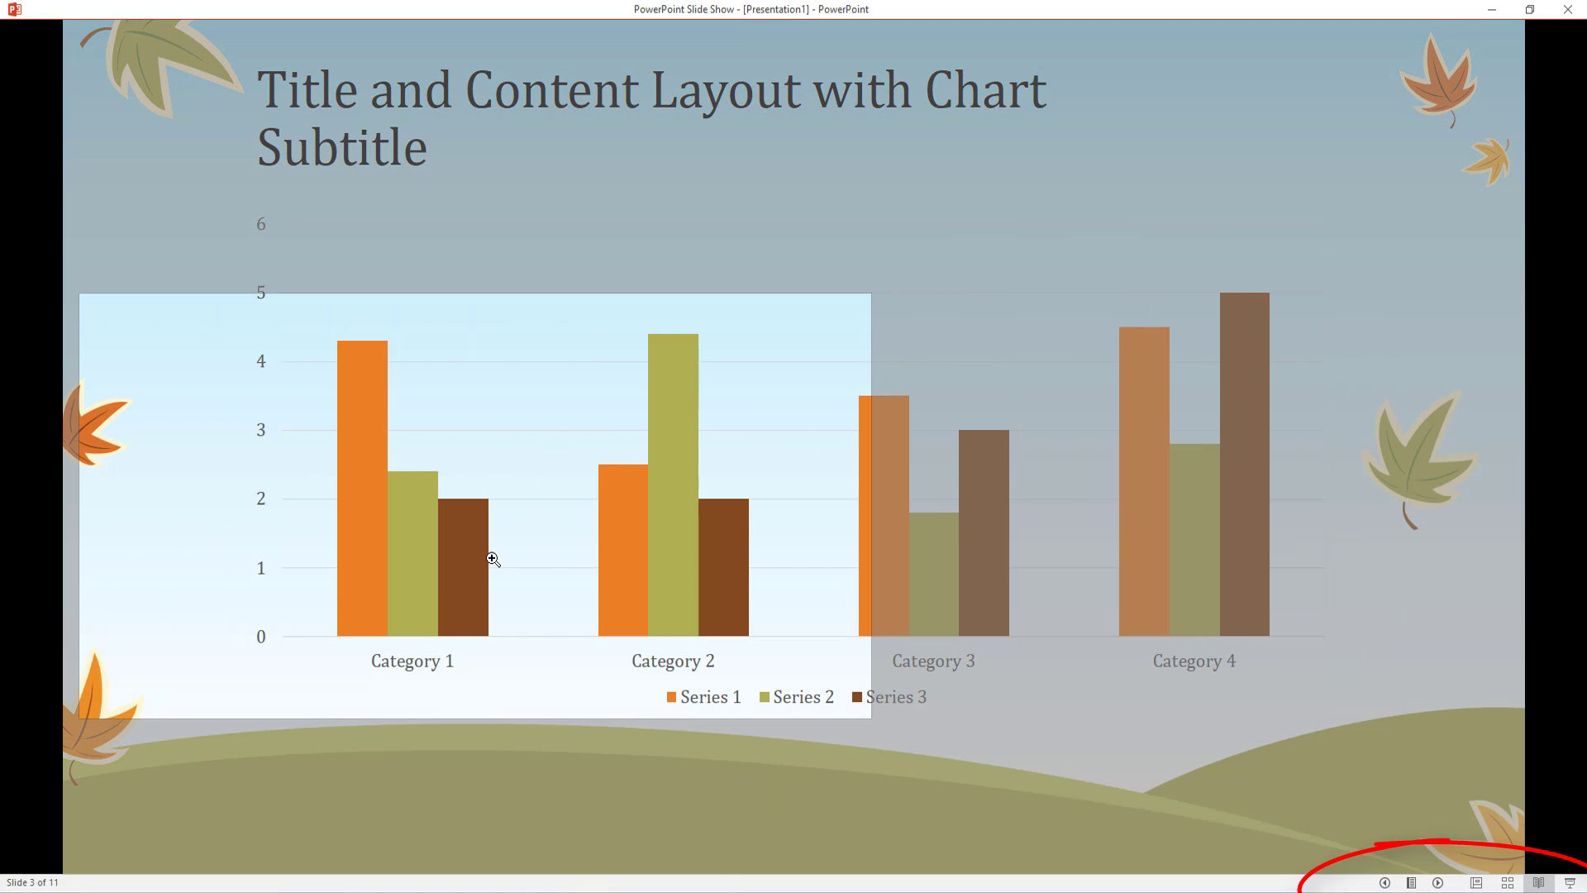
click(684, 474)
right_click(684, 478)
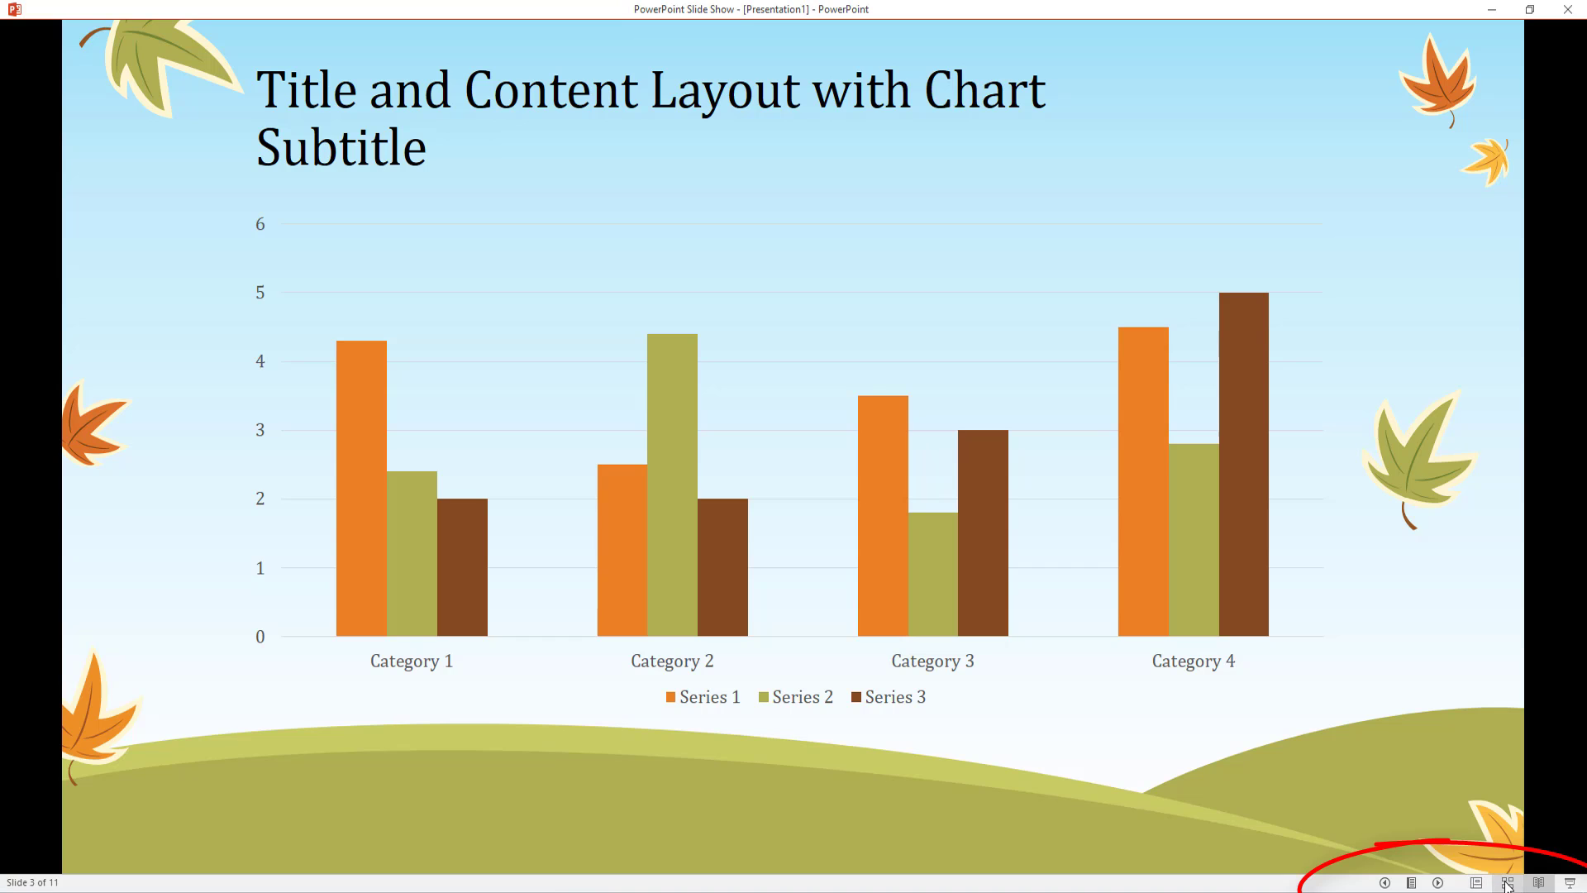
Step: Open slide 8 from the thumbnail overview and return to Normal view
click(1507, 883)
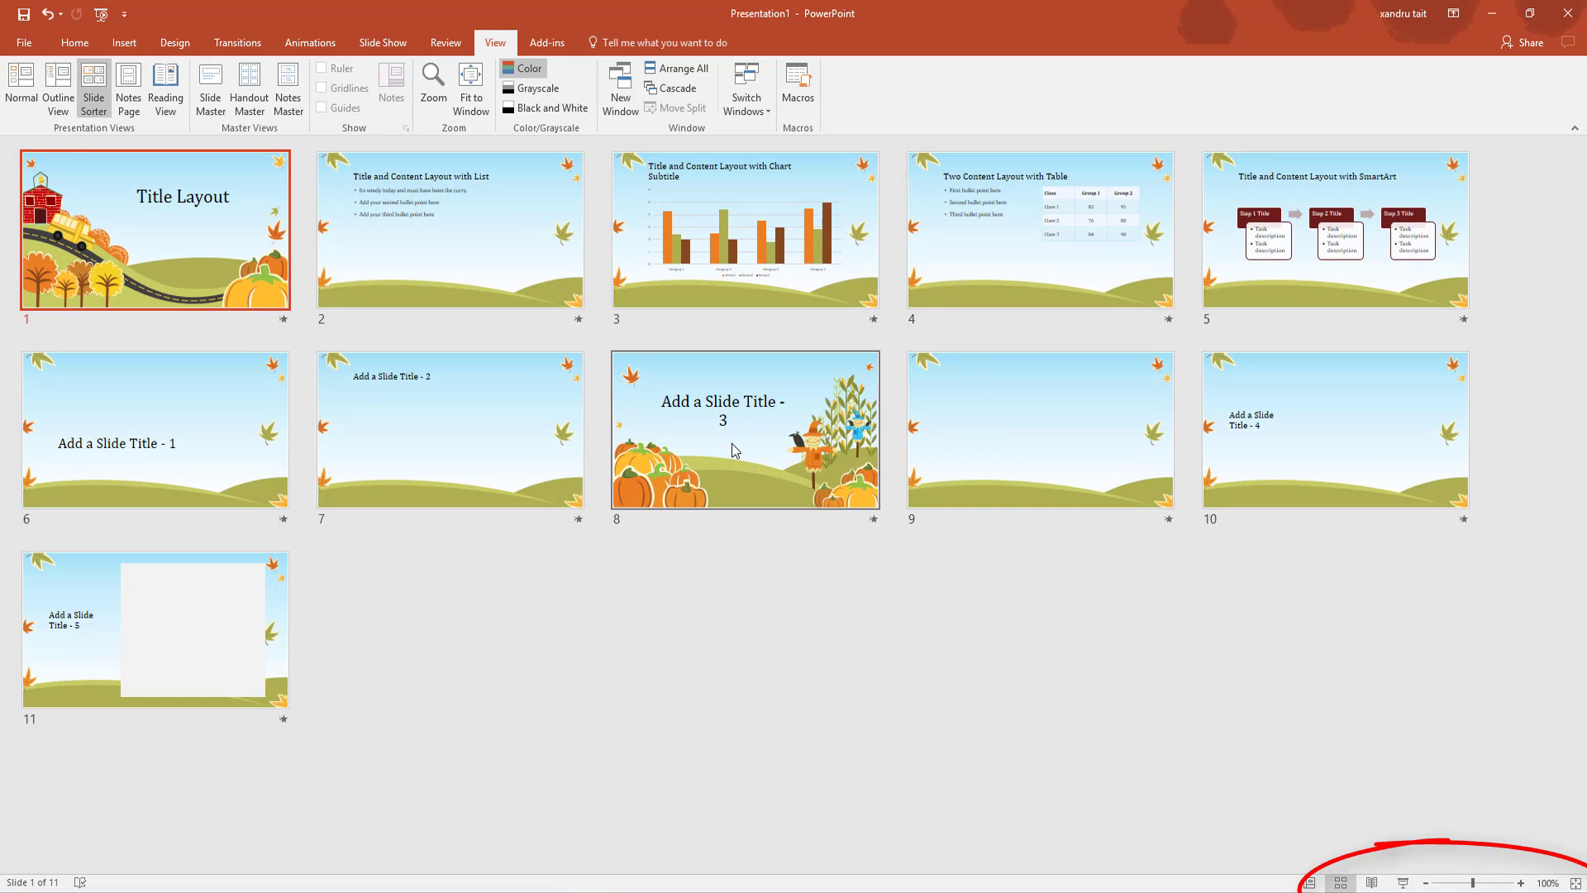
click(732, 443)
double_click(731, 443)
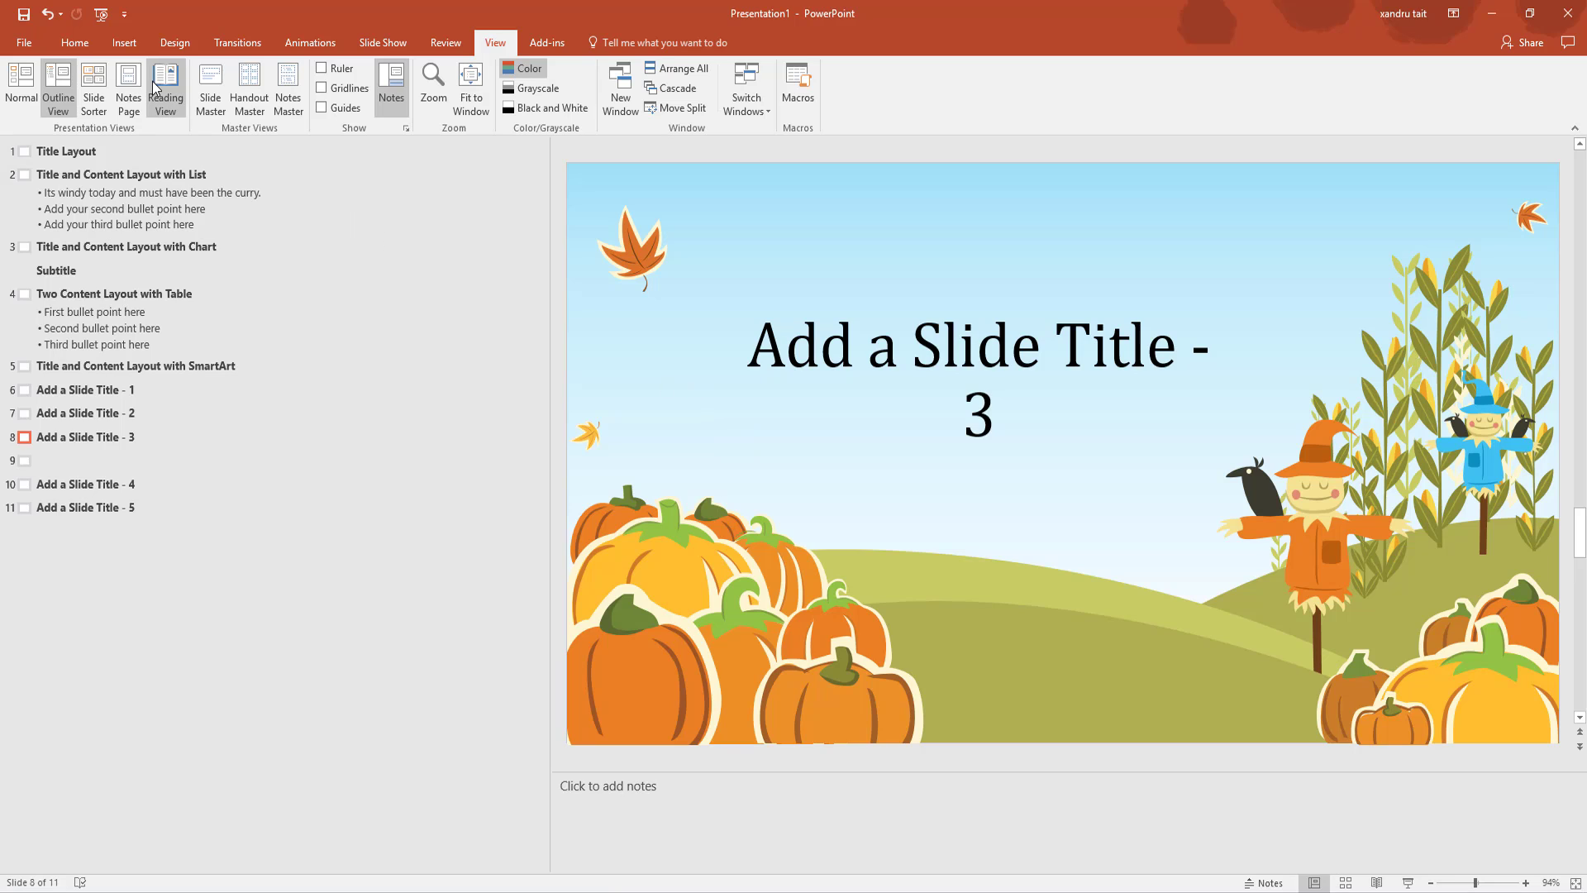
click(22, 81)
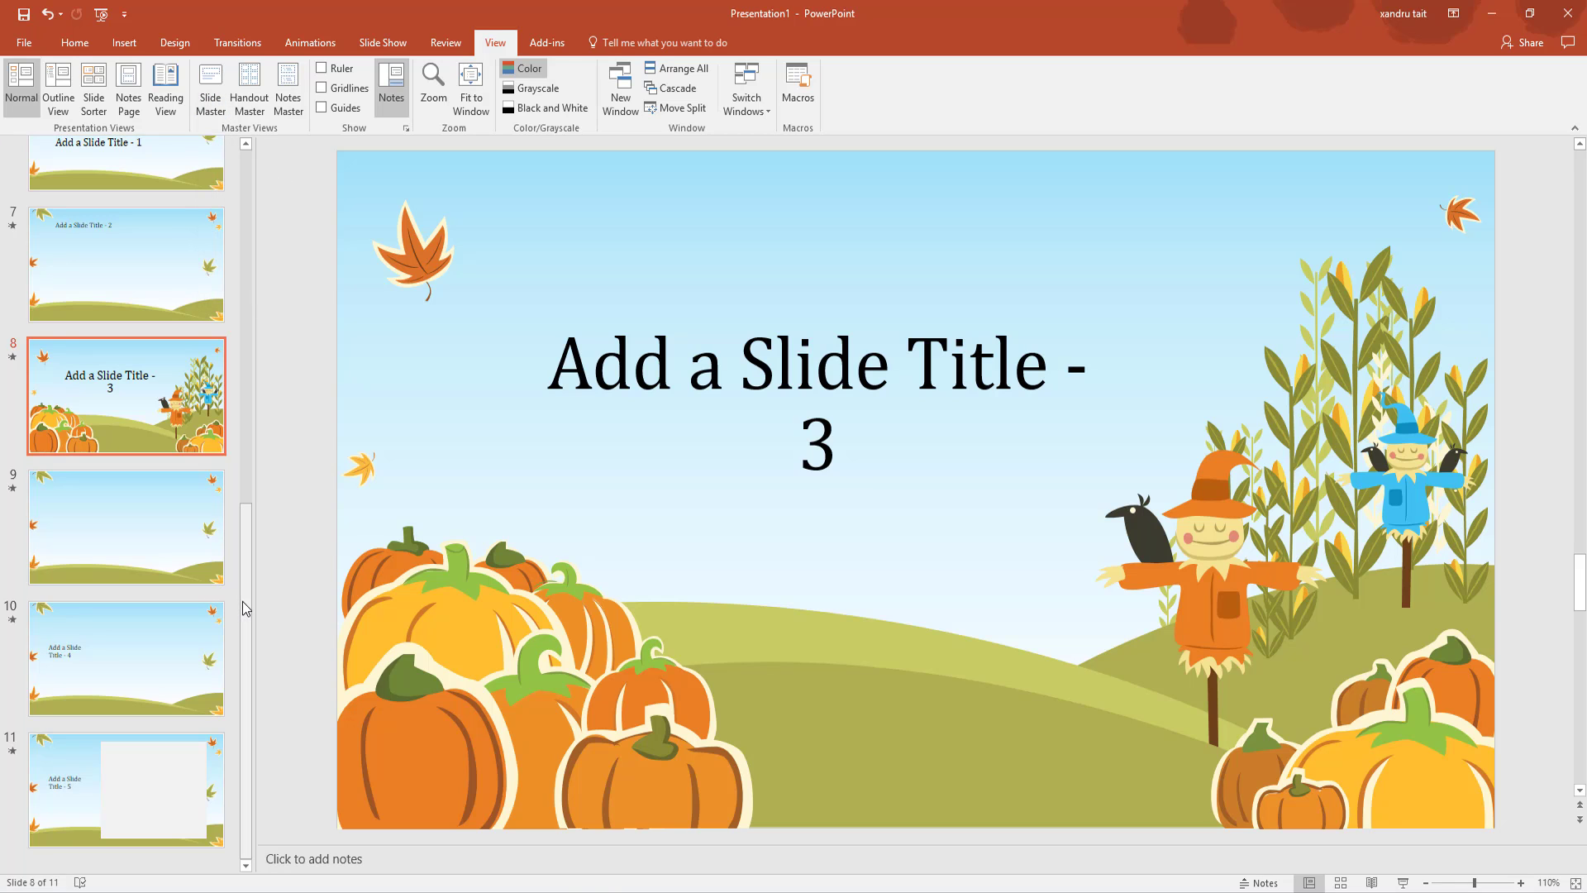
drag(242, 602, 262, 169)
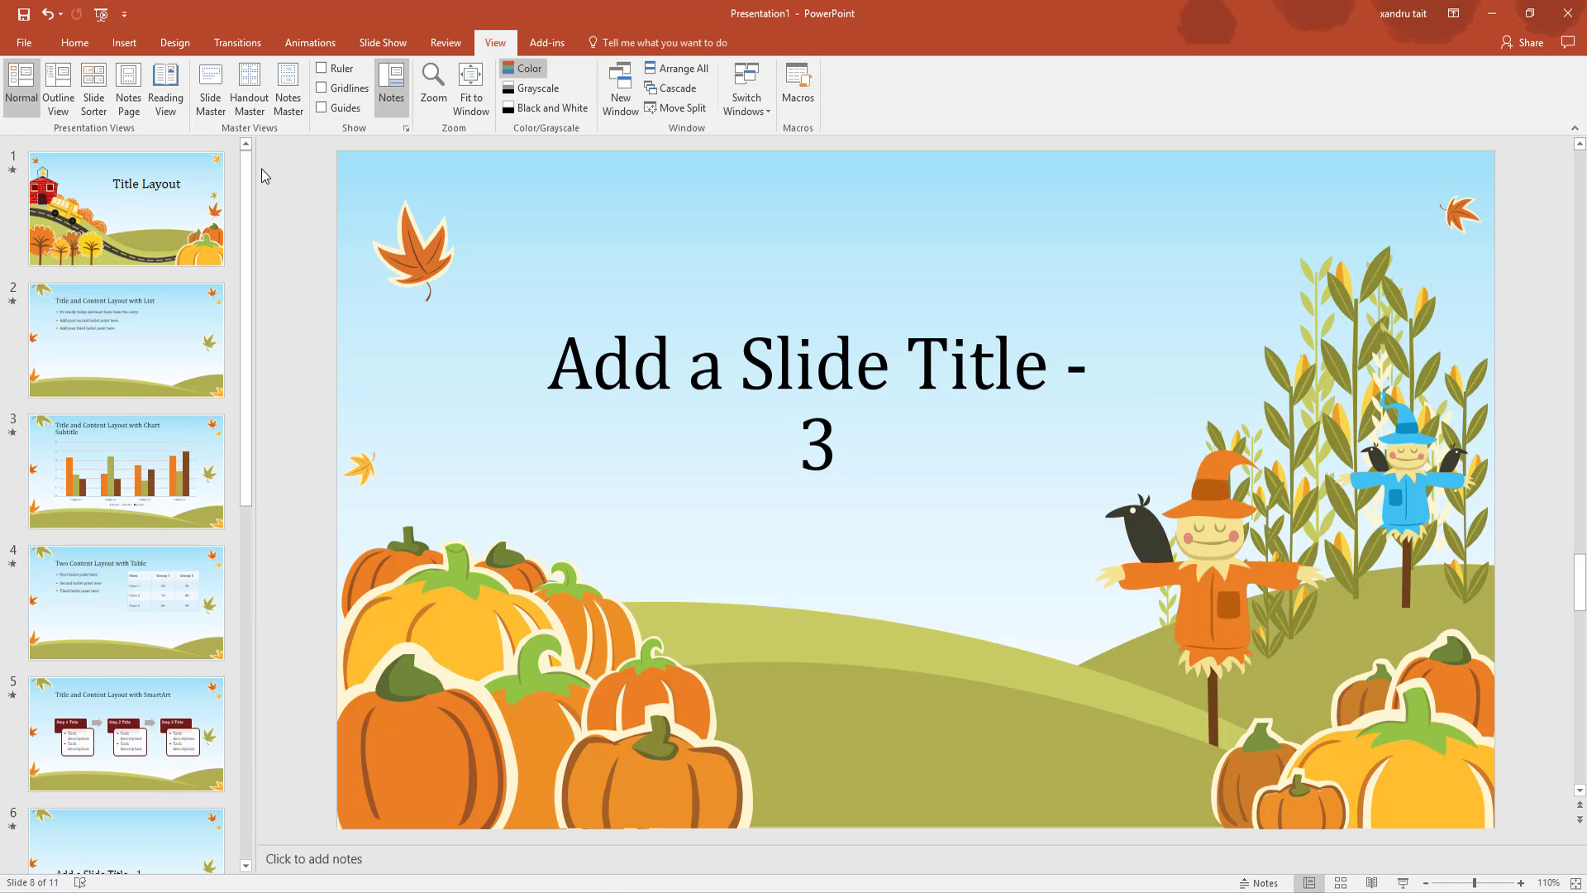
Step: Start a new blank presentation with Ctrl+N and switch it to Slide Master view
key(ctrl+n)
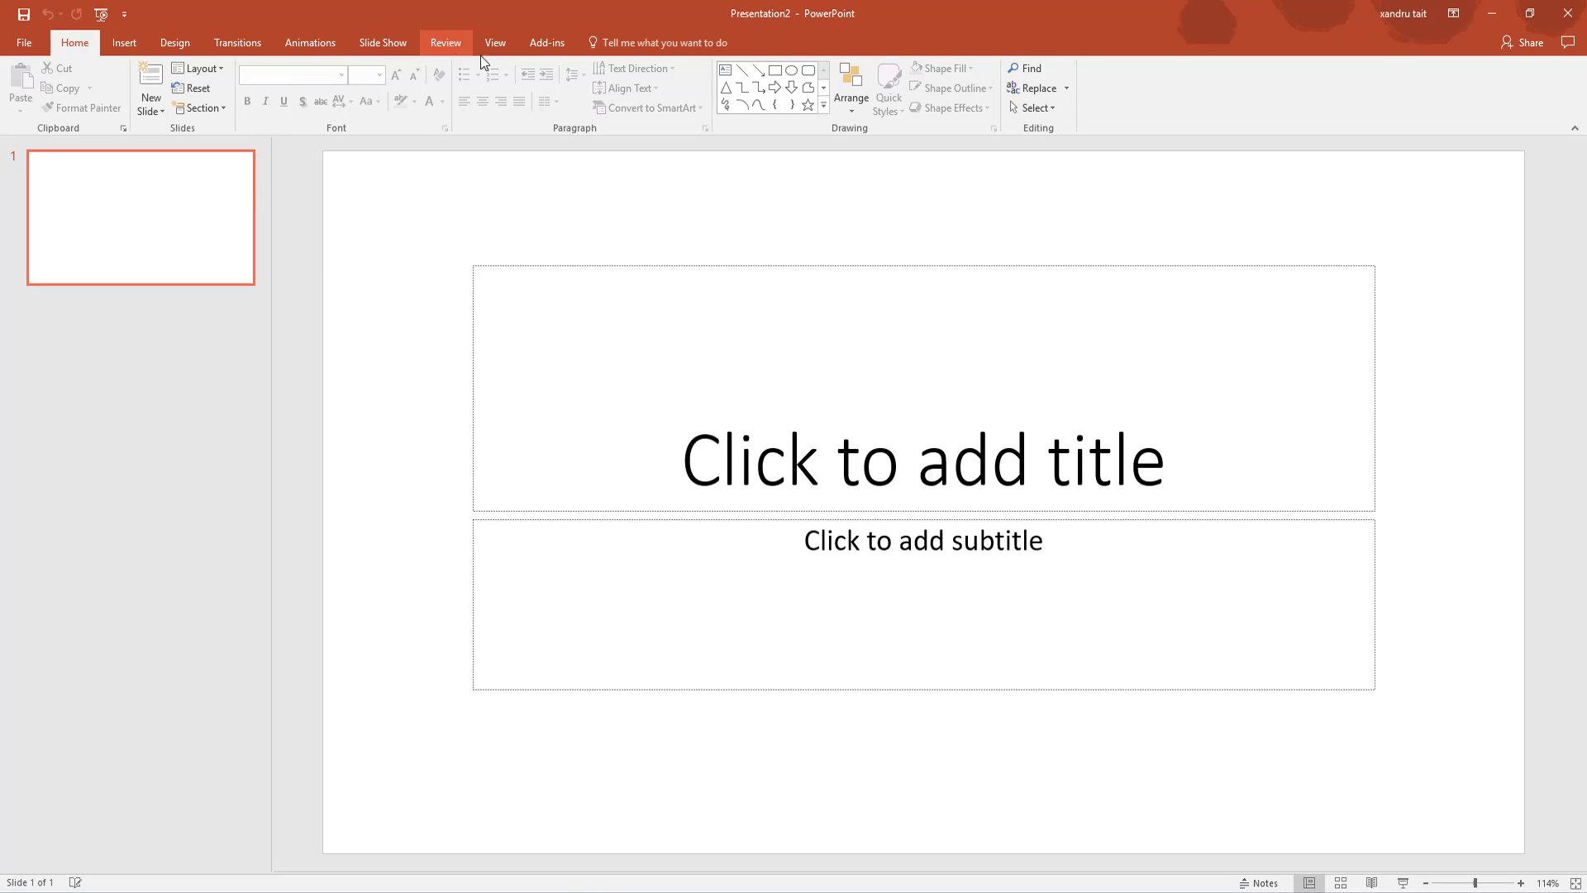
click(497, 45)
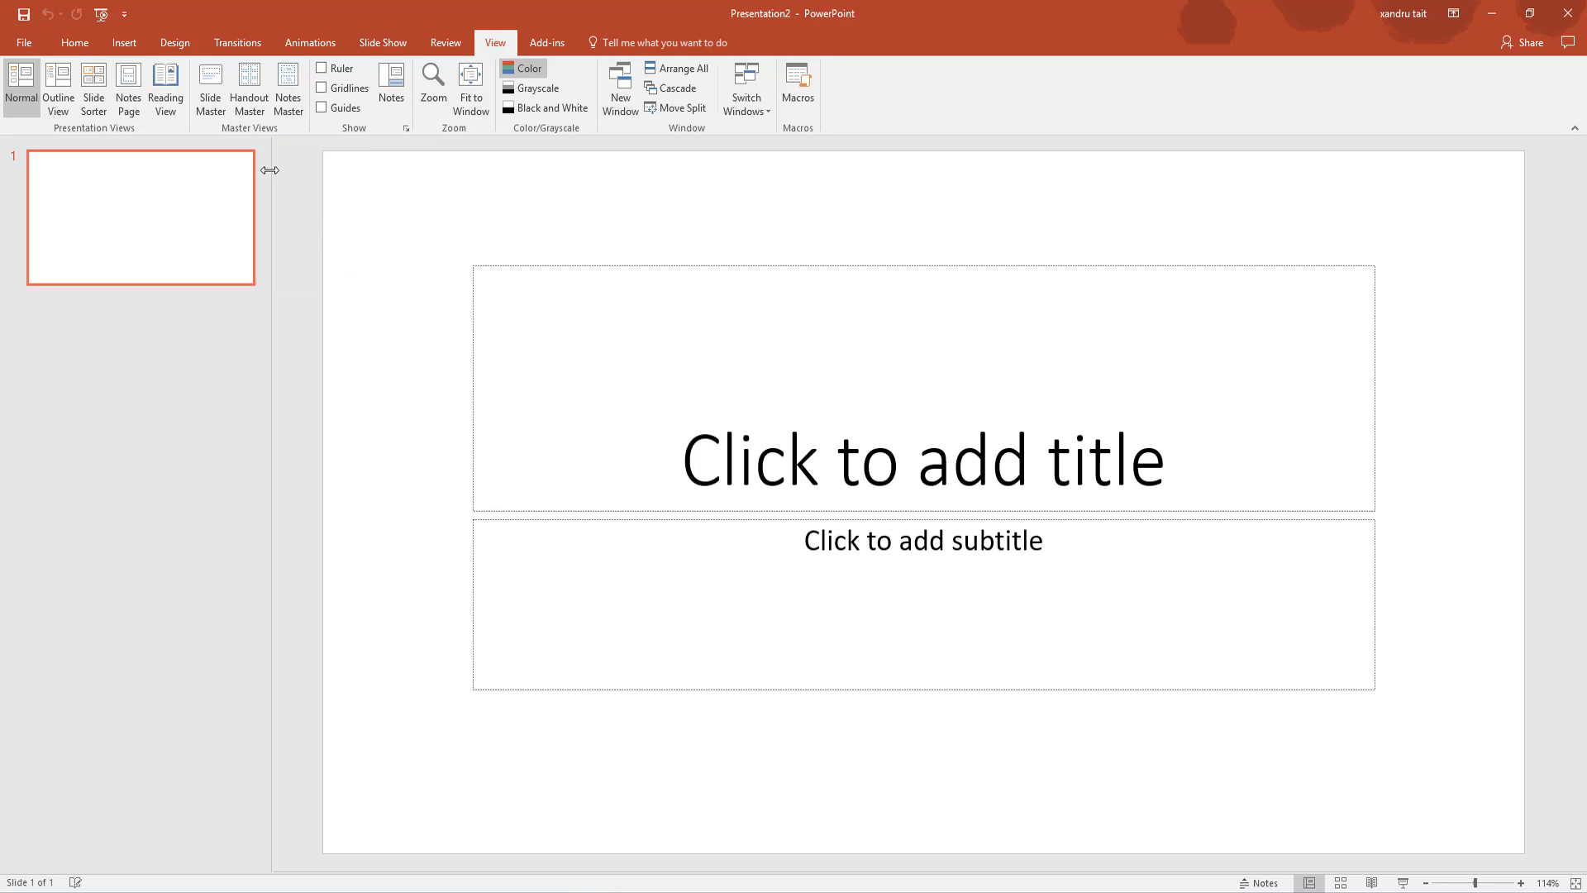
click(214, 87)
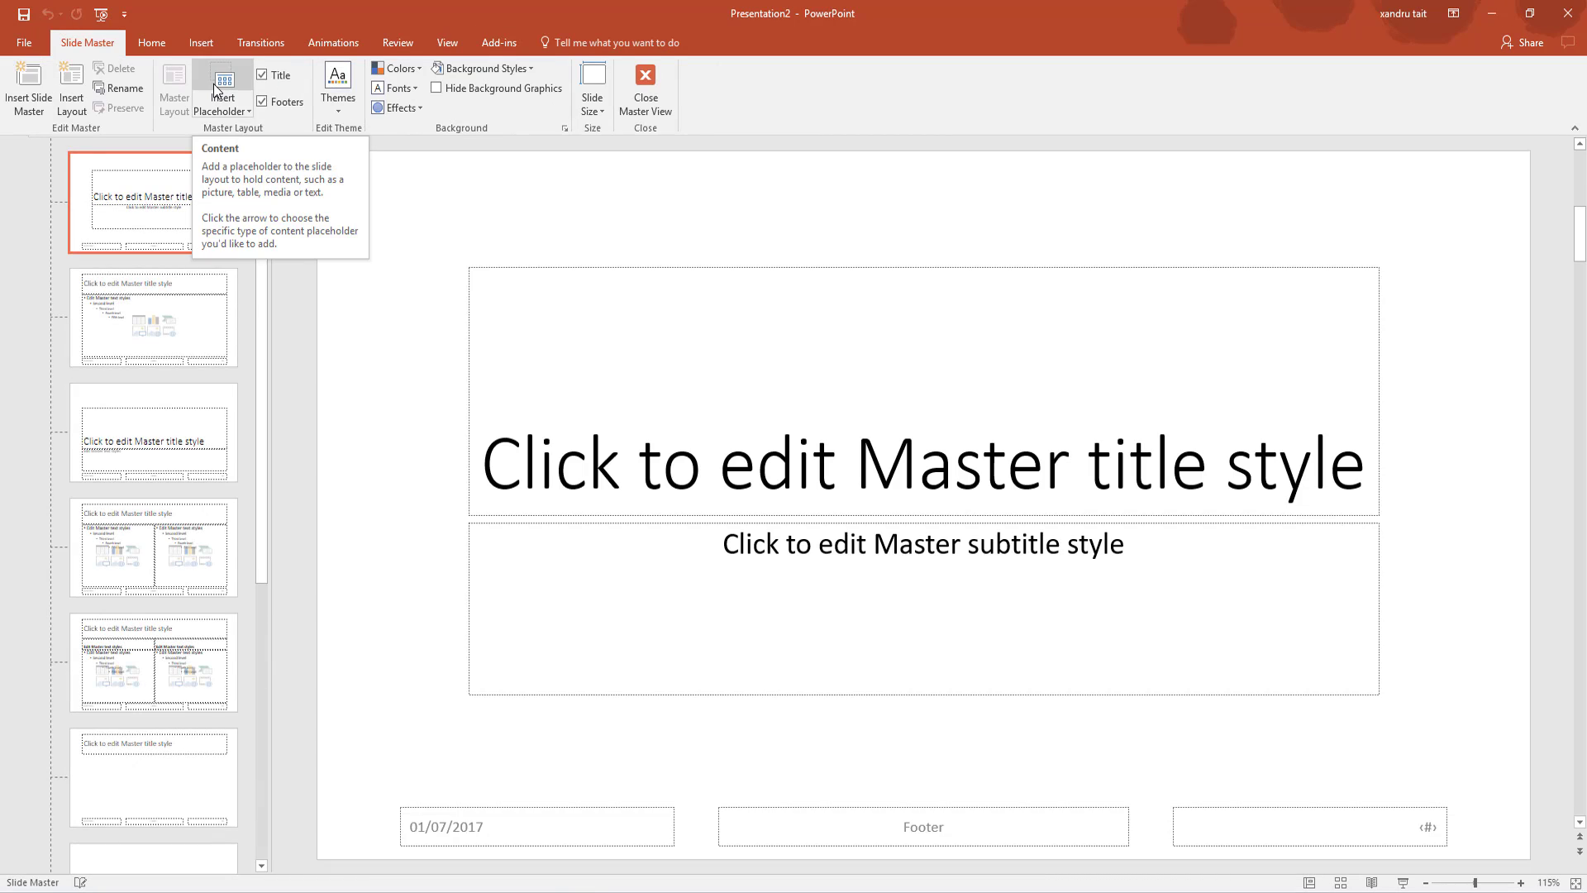
drag(262, 350, 261, 213)
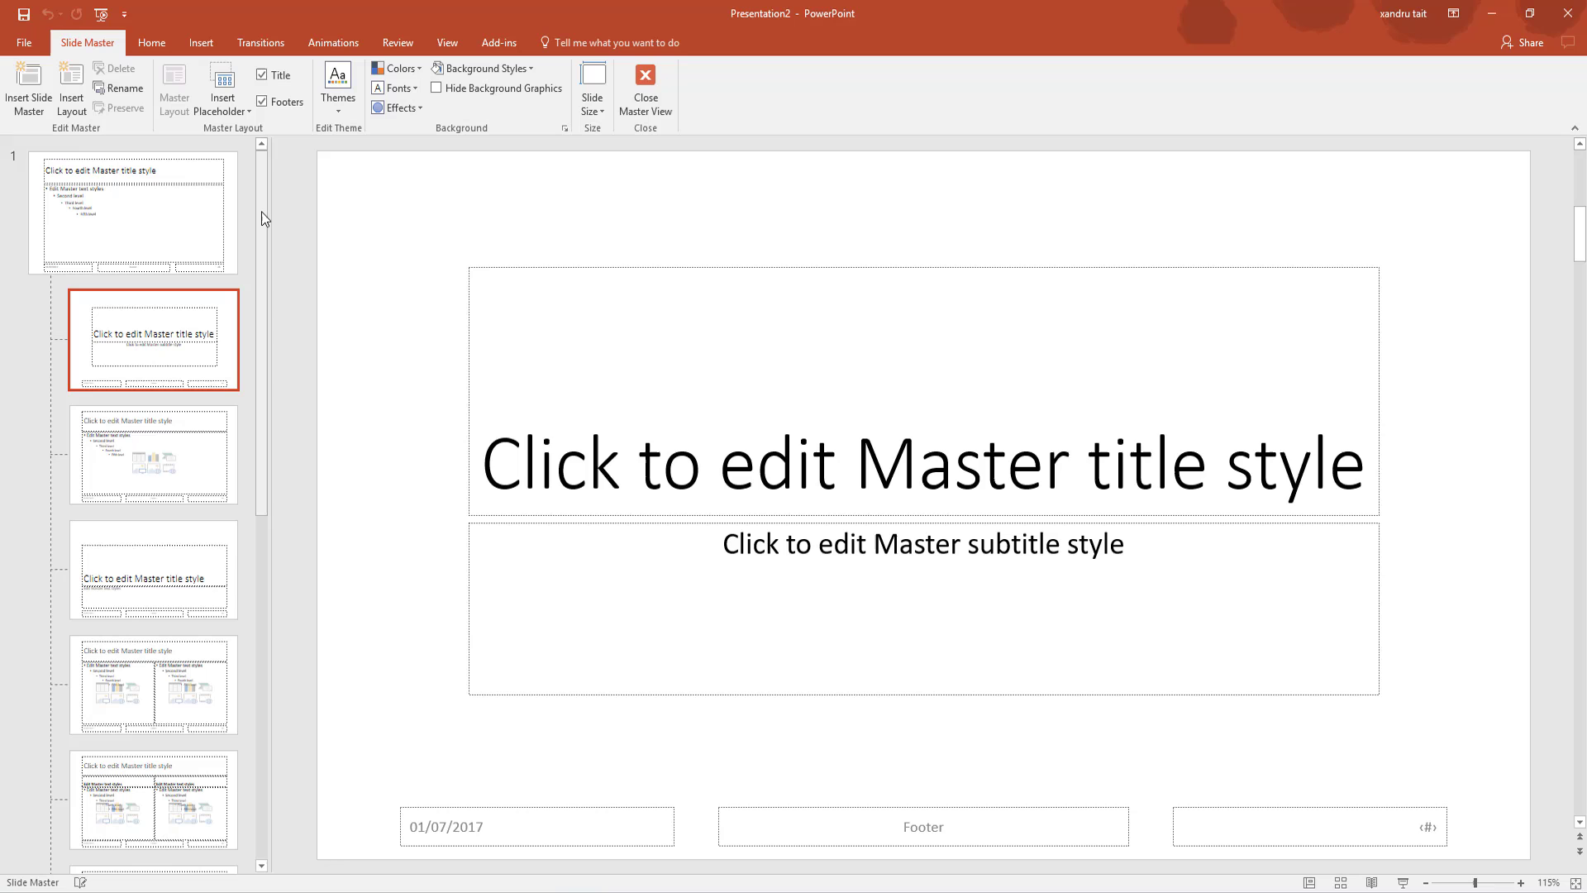
Step: Close Master View and open the New Slide layout list
click(646, 80)
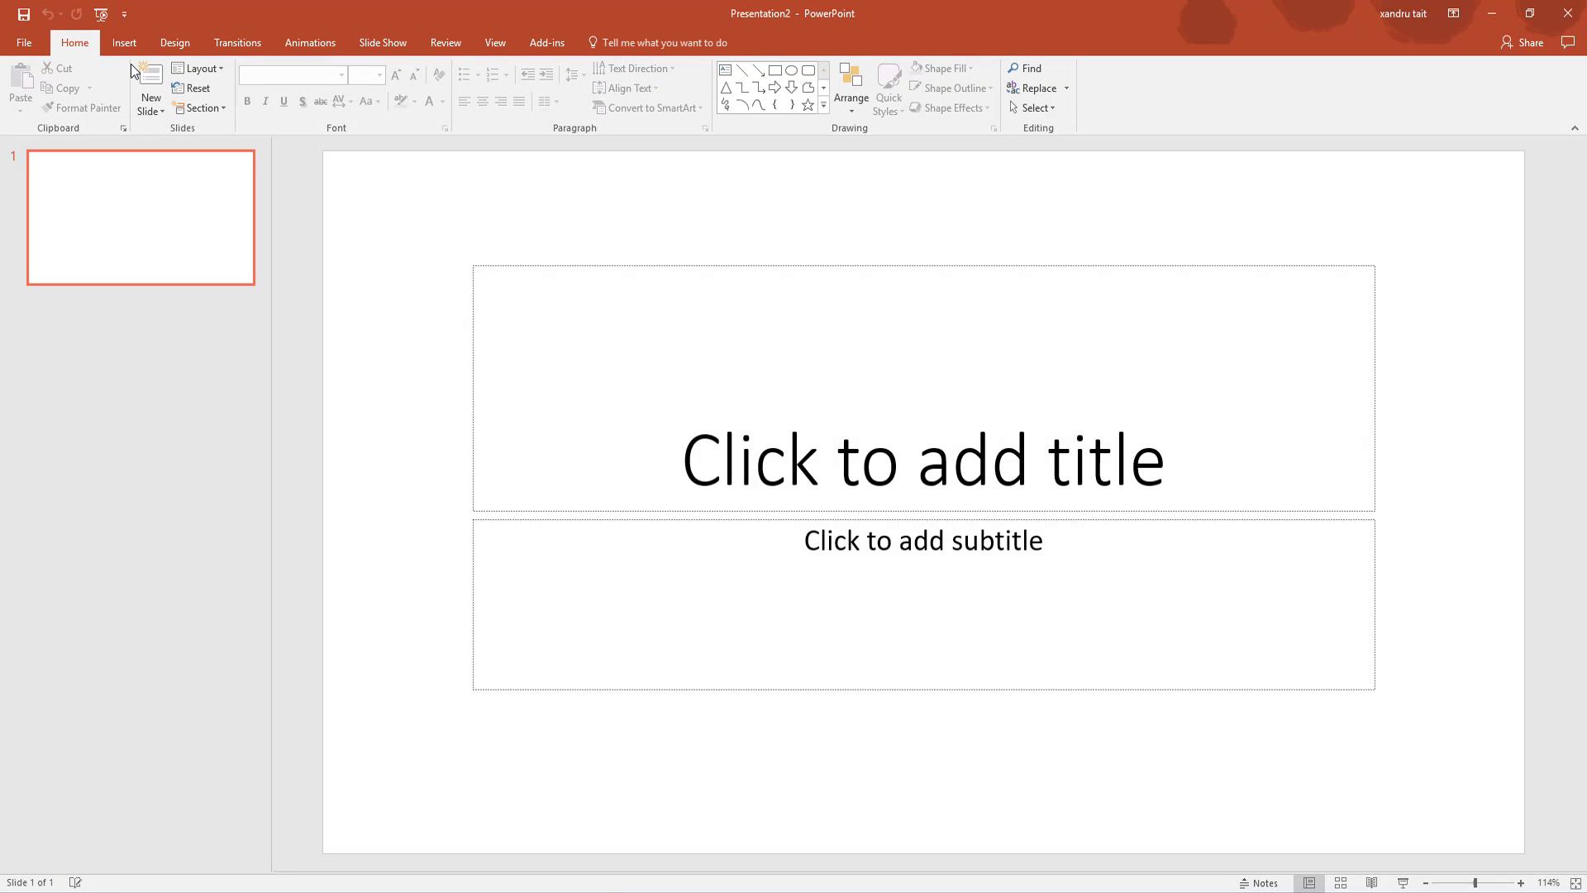
click(164, 103)
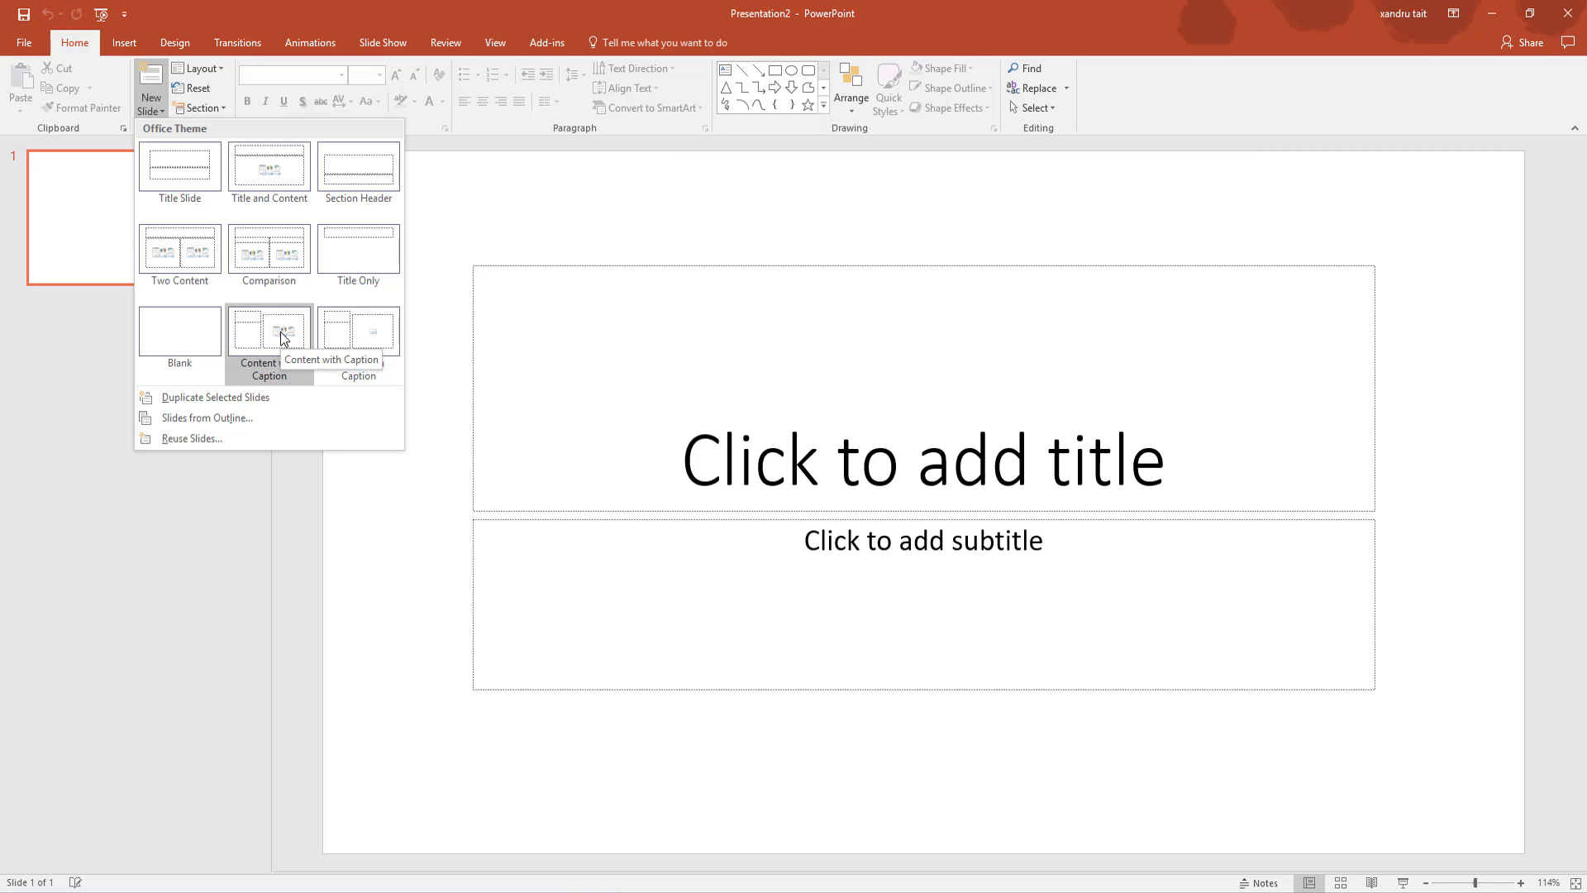
Step: Dismiss the layout list, reopen Slide Master, apply the first custom theme to the top master, and select its title
click(264, 9)
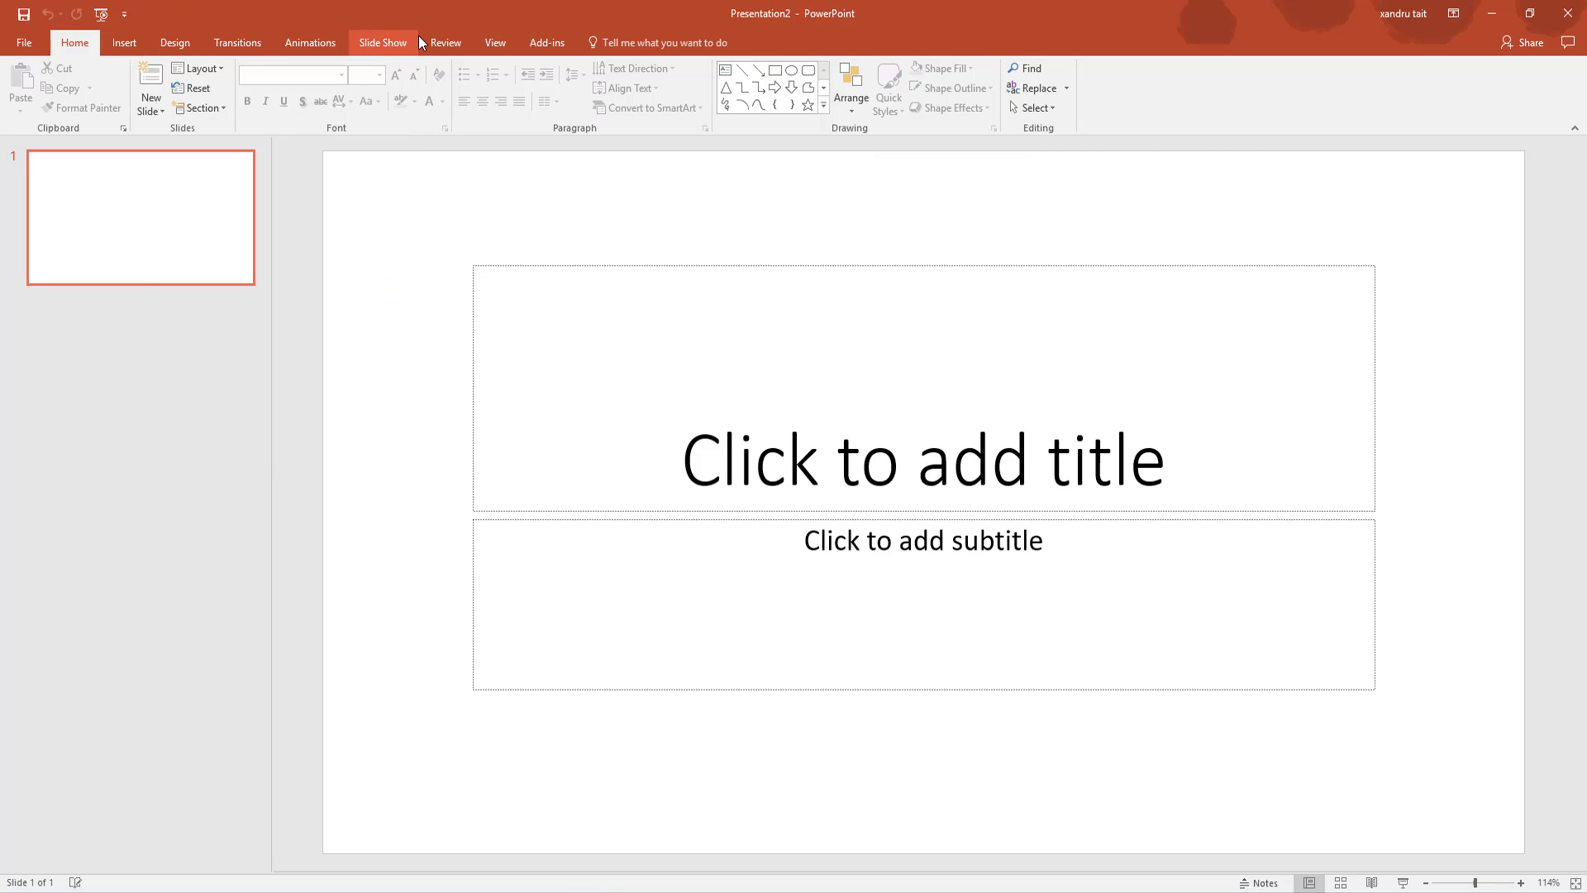
click(495, 45)
click(207, 83)
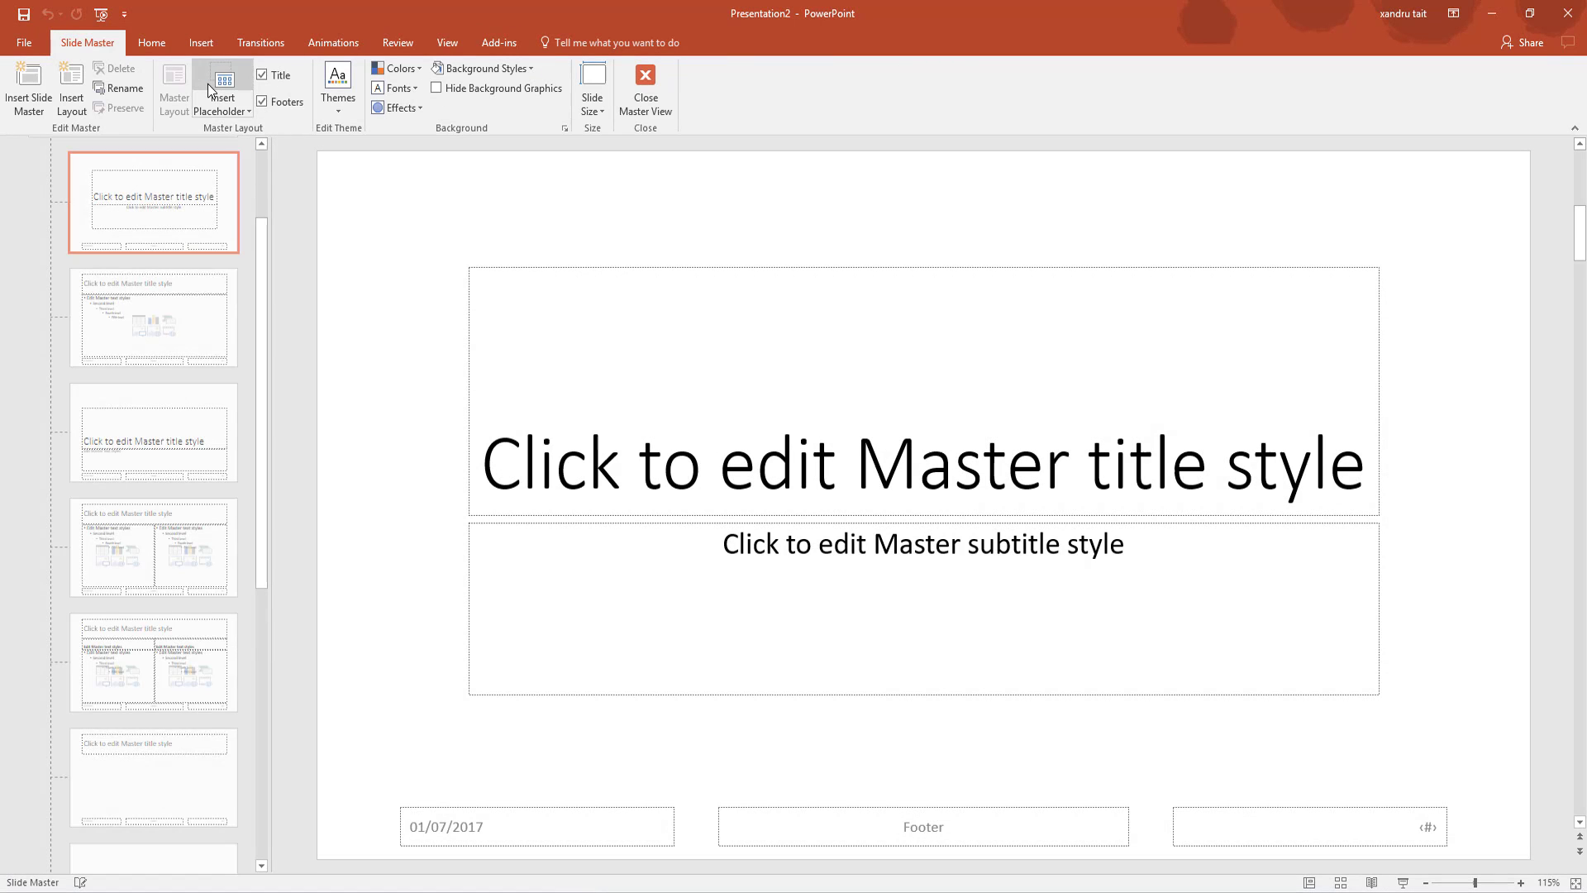
scroll(261, 414, up, 2)
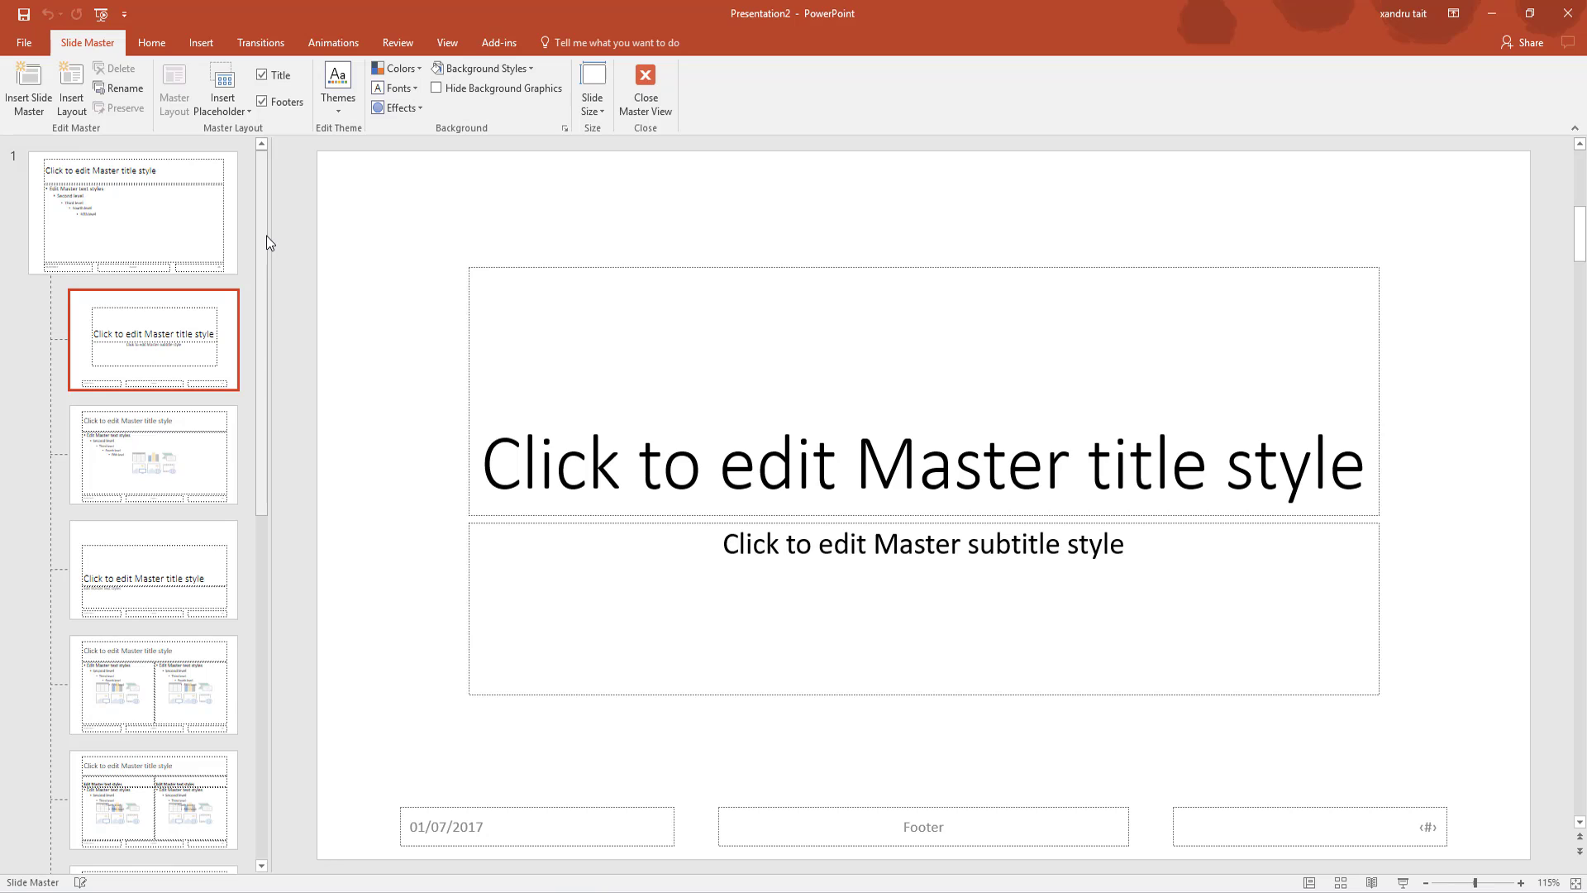
click(160, 205)
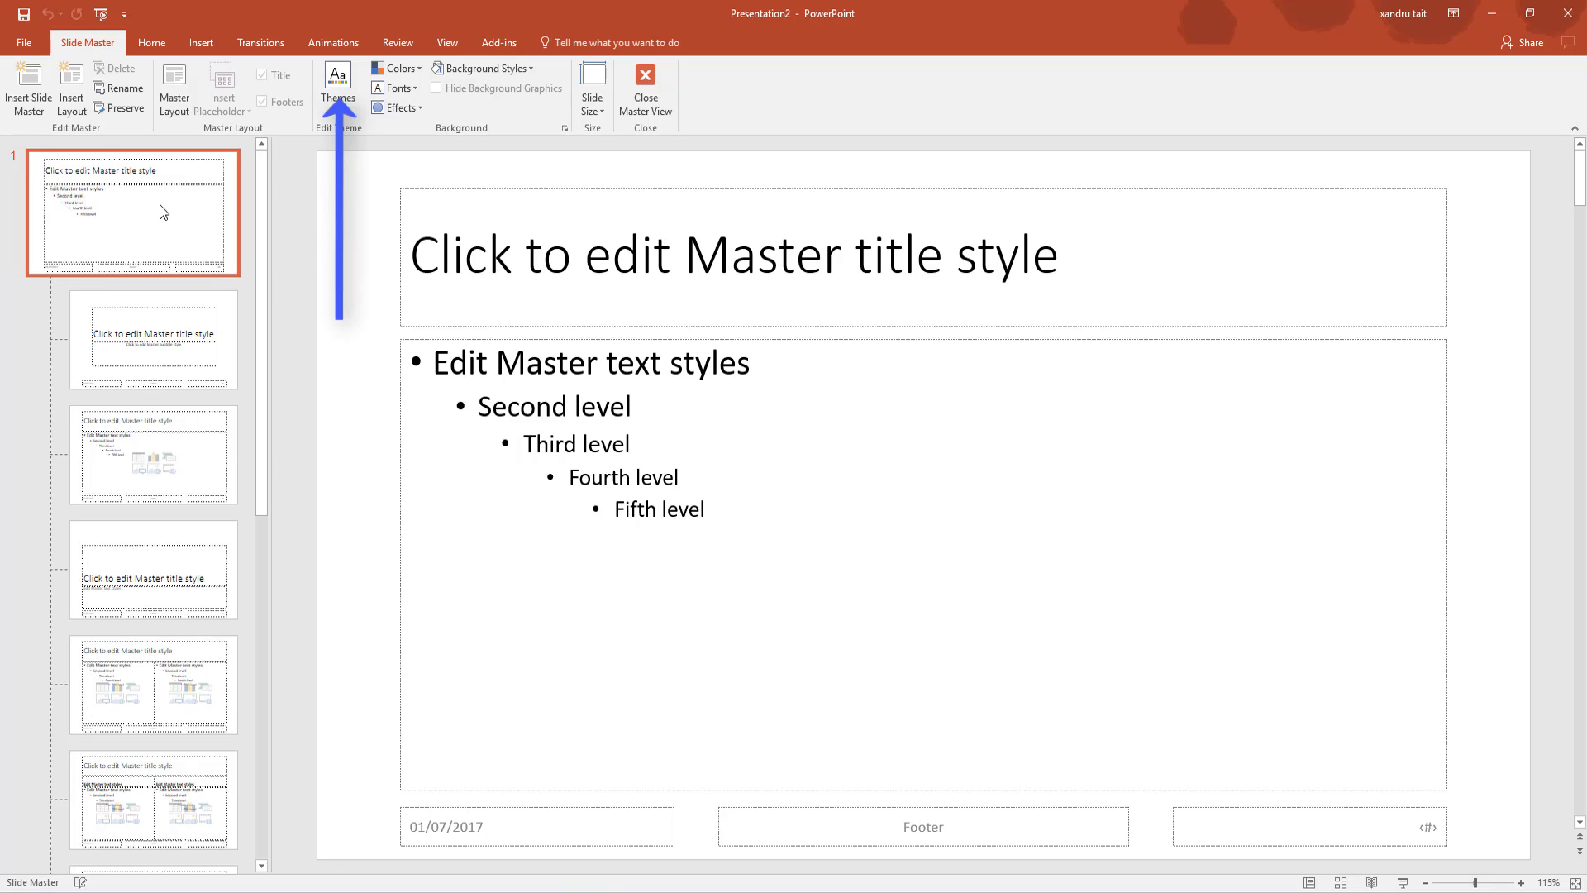
click(336, 108)
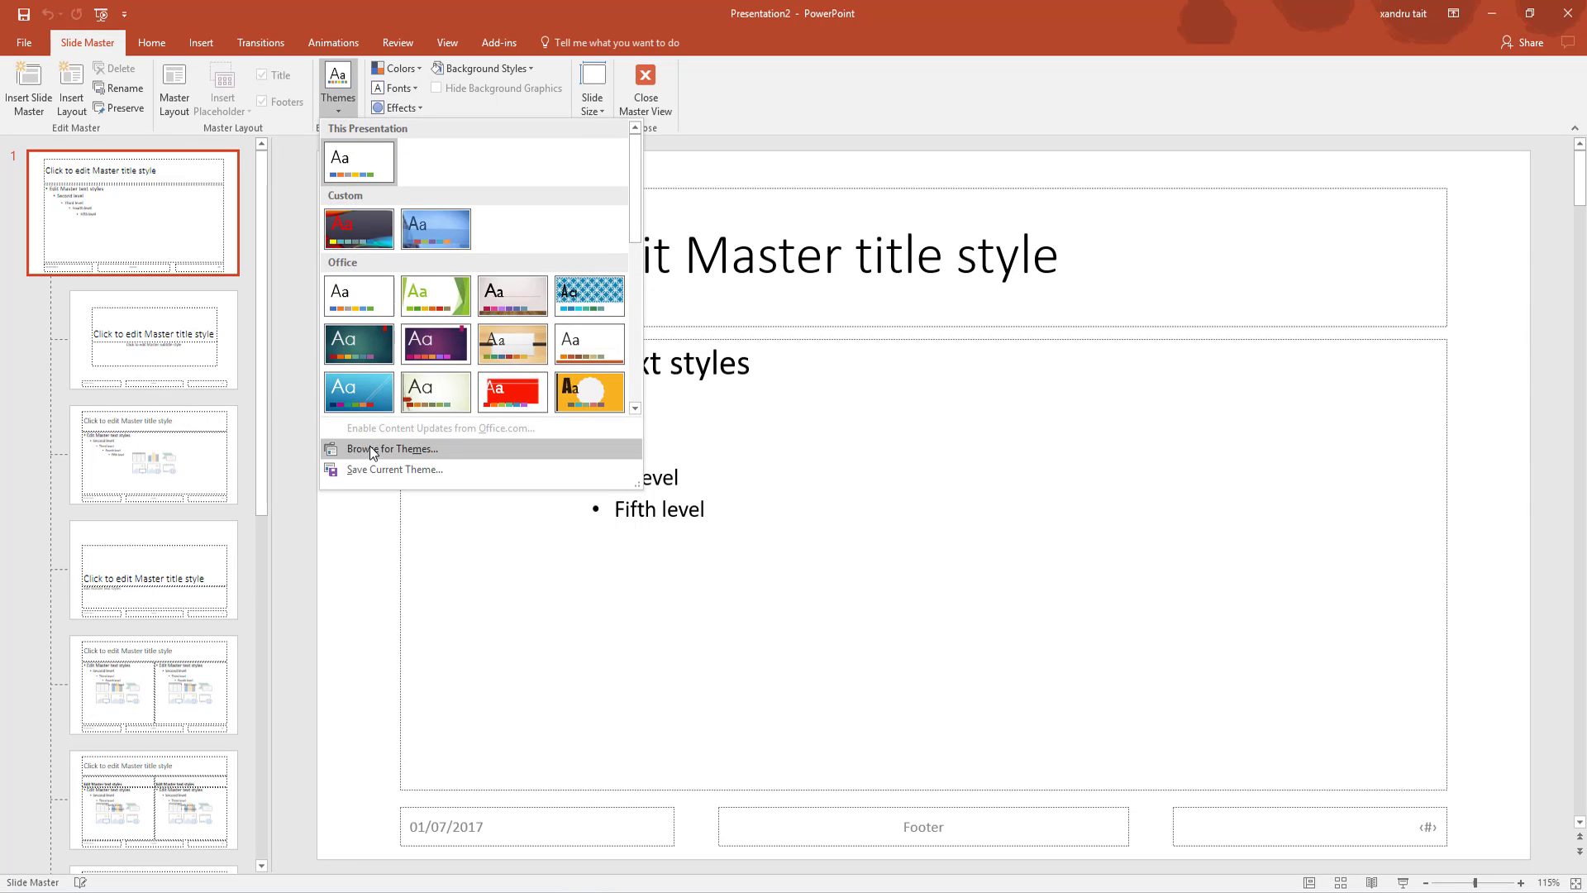
click(367, 237)
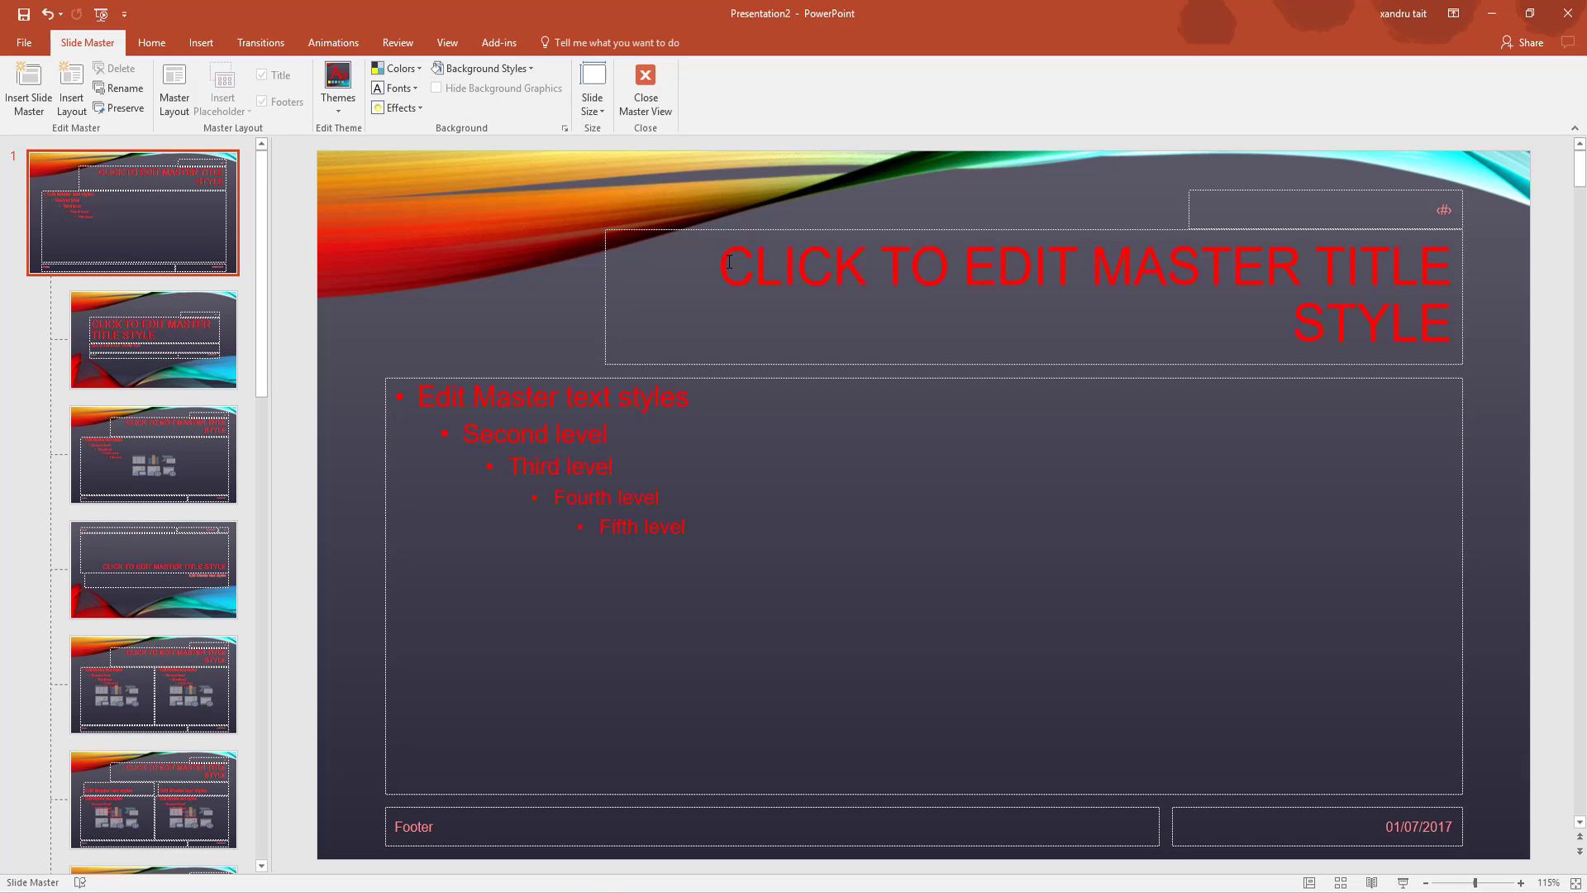
mouse_move(721, 263)
mouse_down()
mouse_move(1314, 267)
mouse_move(1446, 322)
mouse_move(1363, 316)
mouse_up()
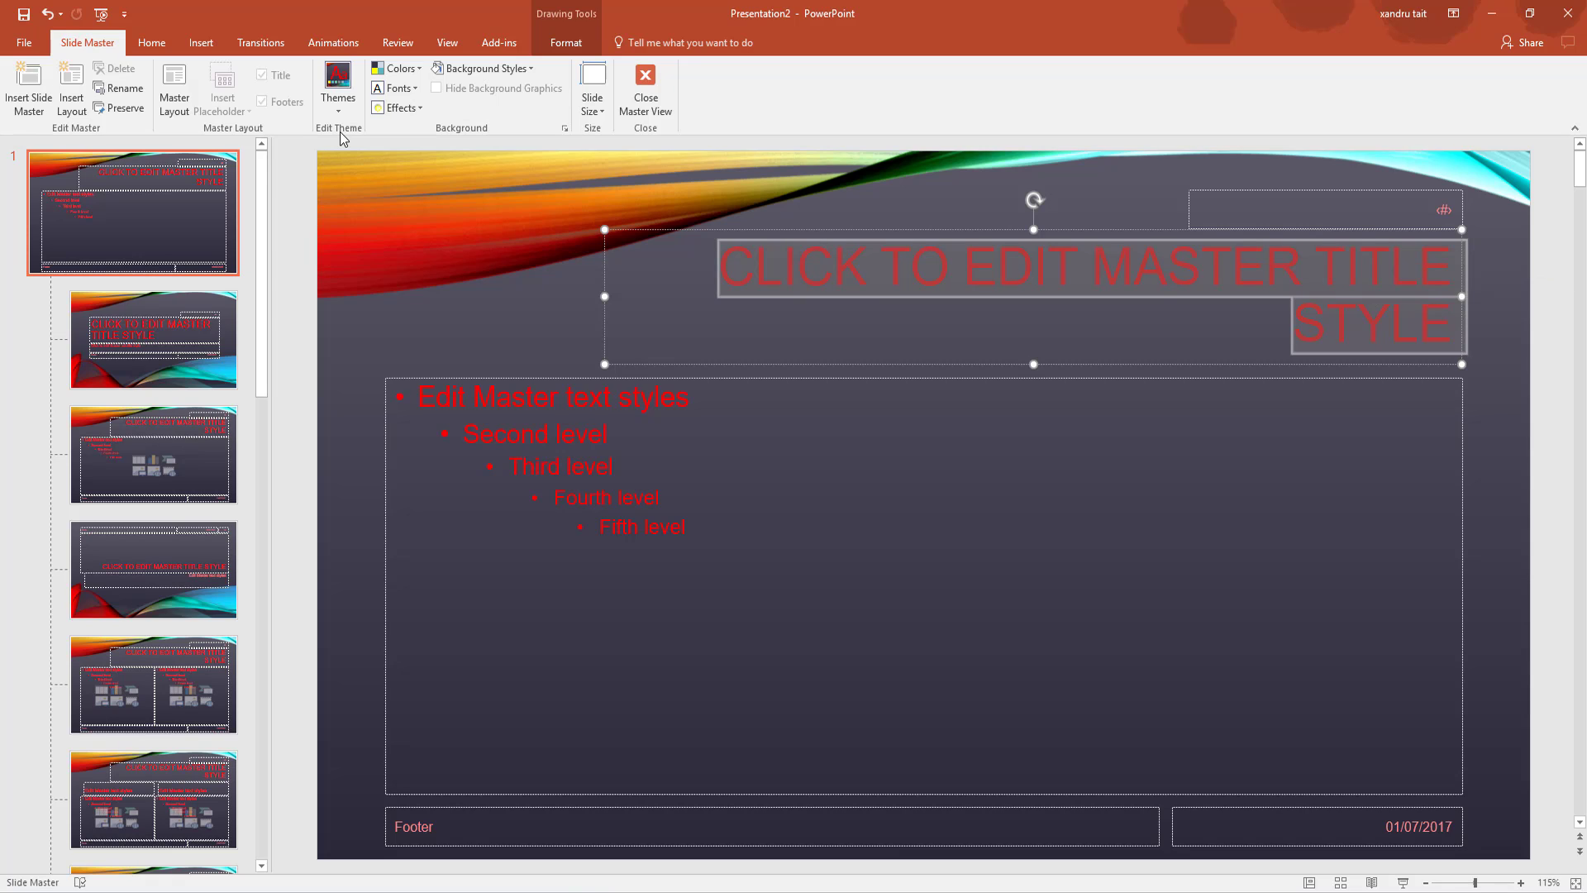
Step: Try Berlin Sans FB on the master title, then restore it to Arial
click(166, 43)
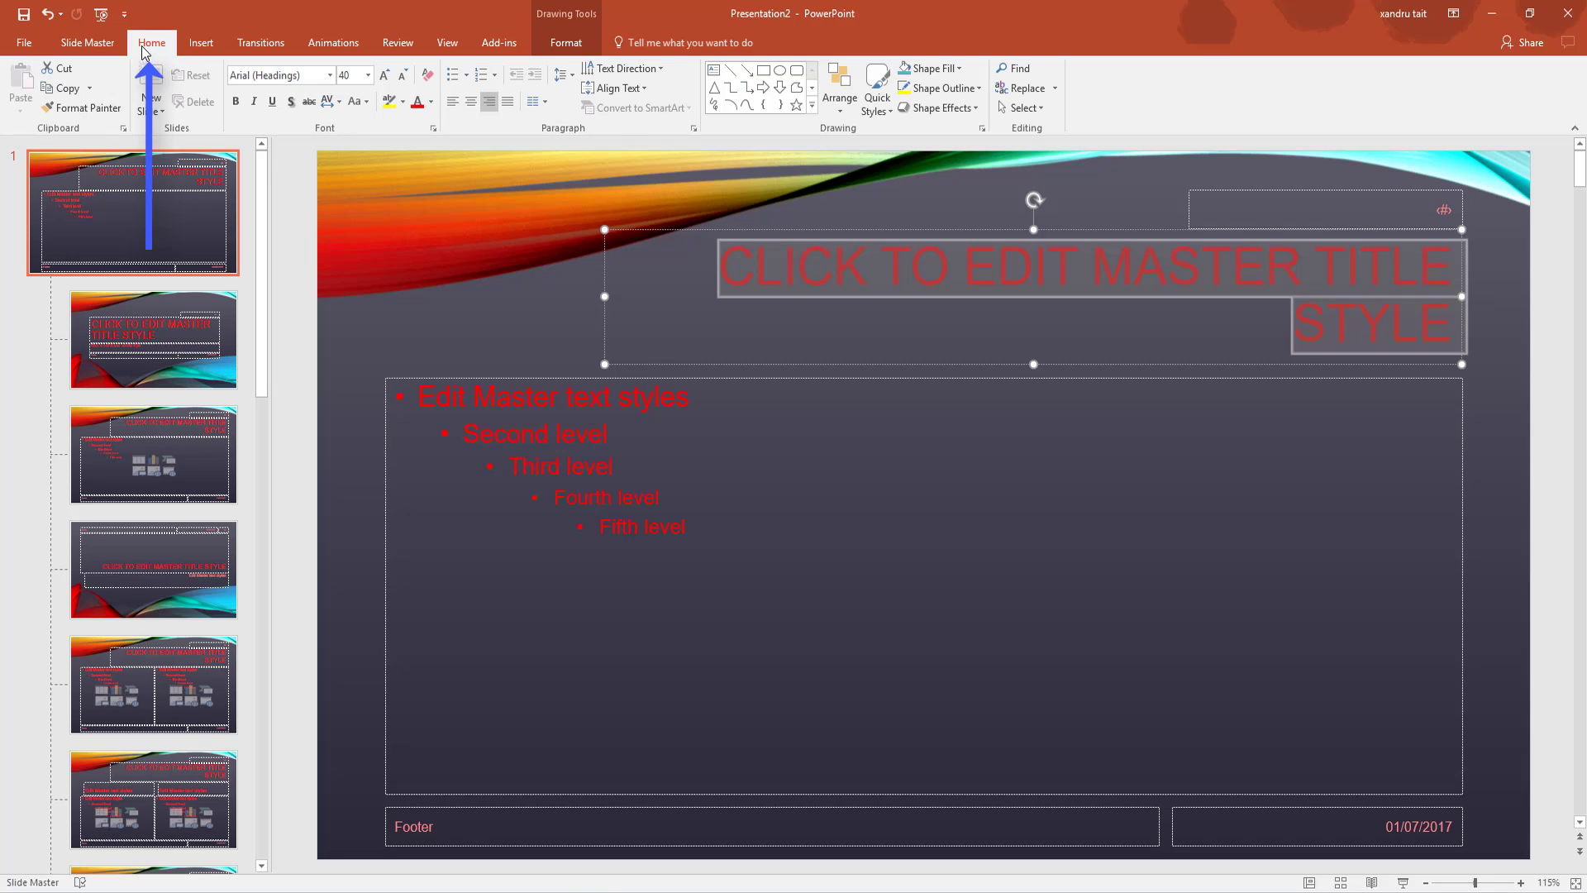
click(330, 75)
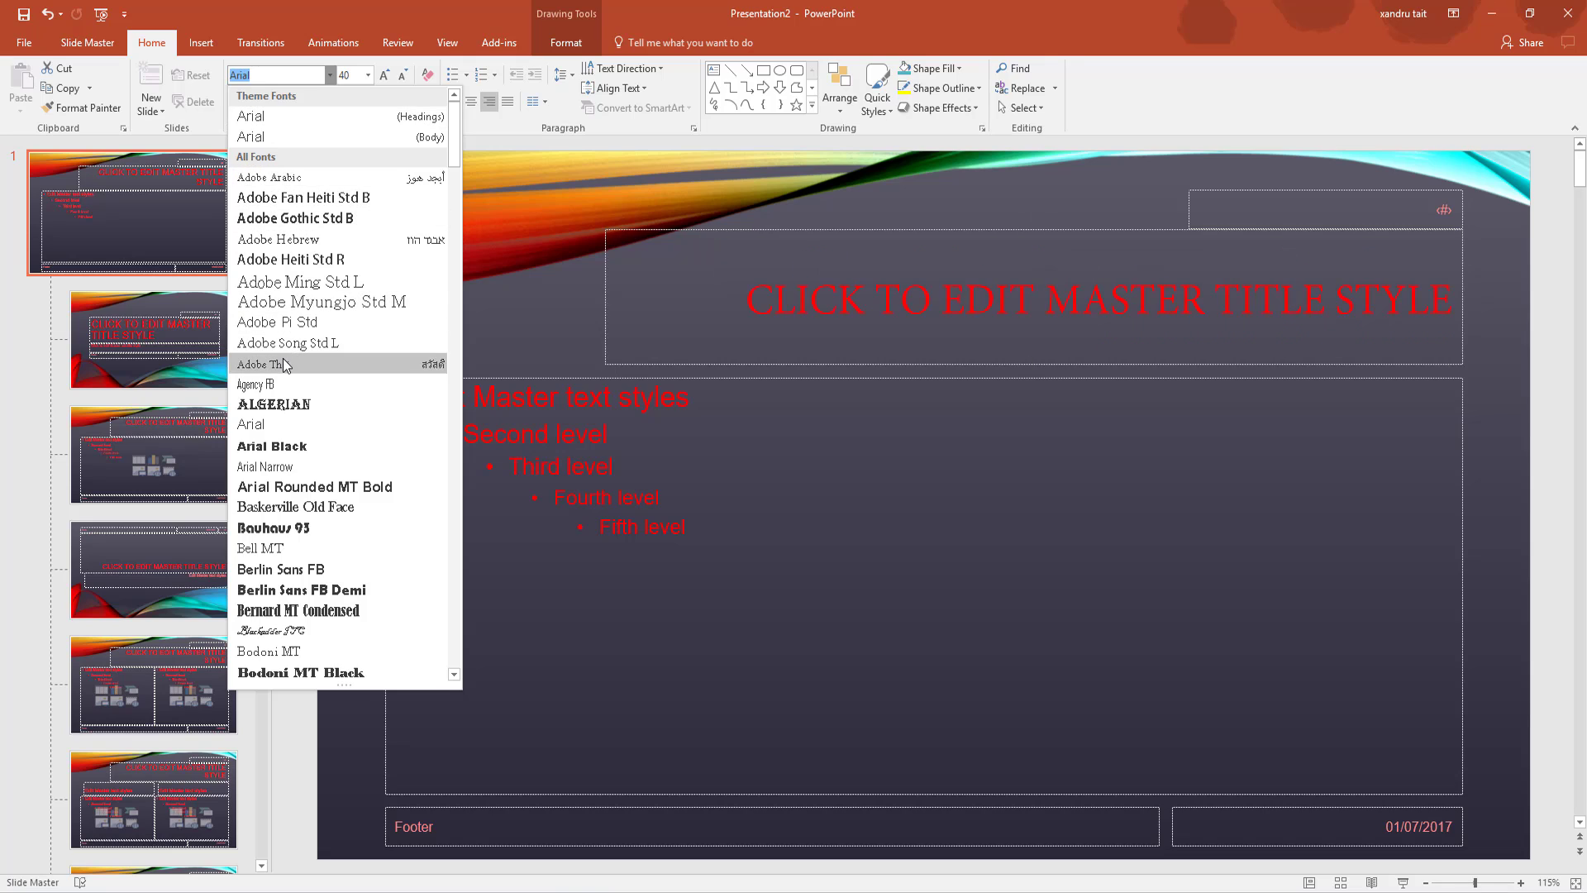
click(294, 570)
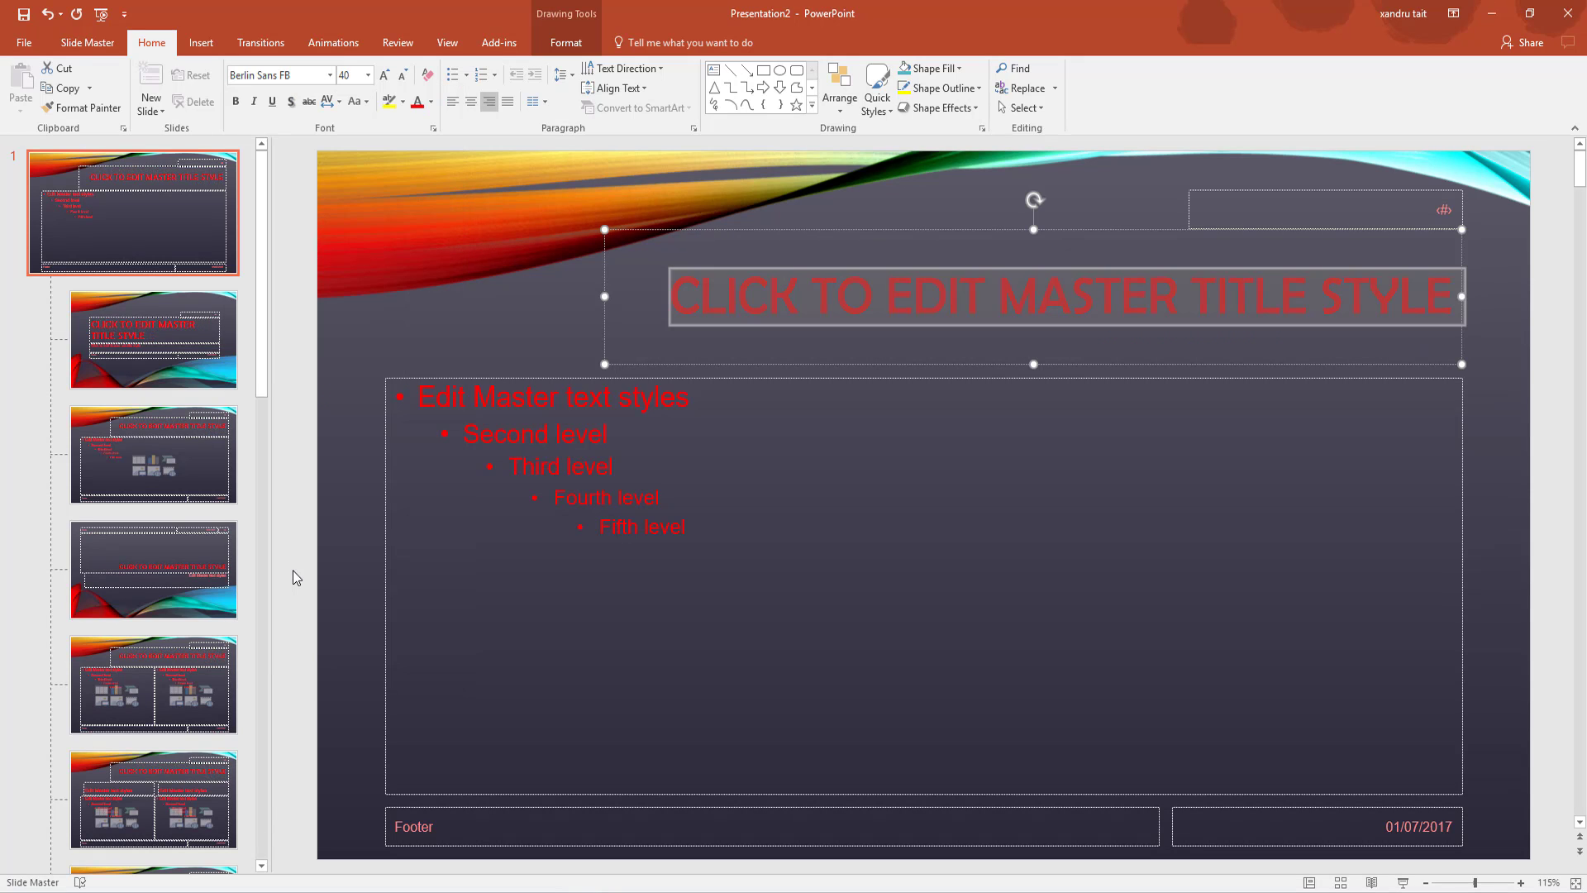
click(330, 75)
click(276, 464)
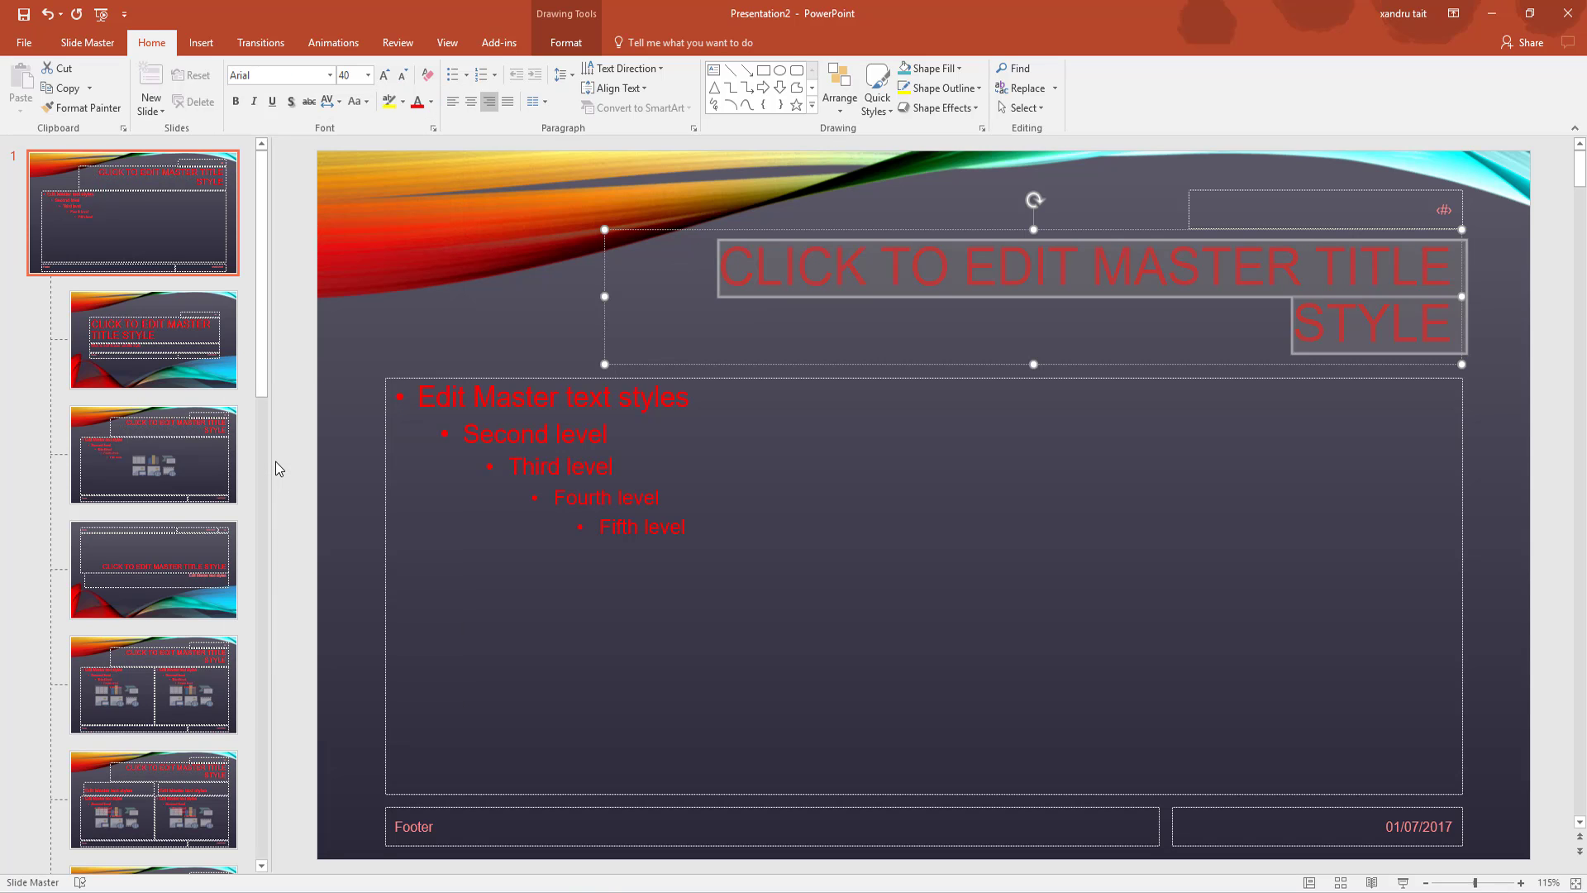
Step: Set all five master body text levels to the Century font
drag(691, 536, 392, 390)
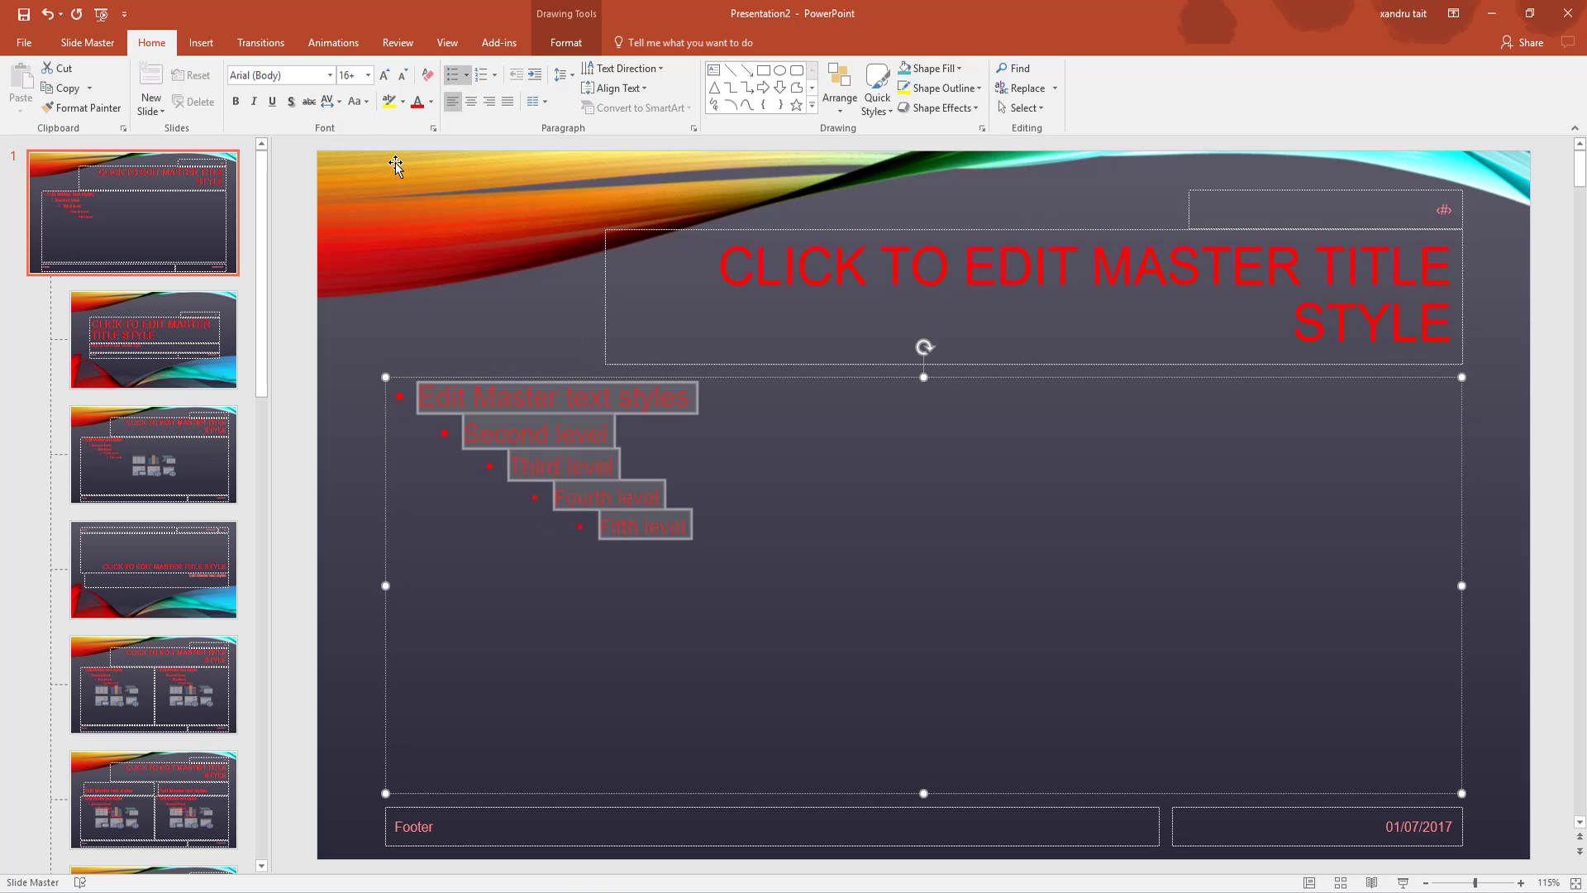
click(329, 75)
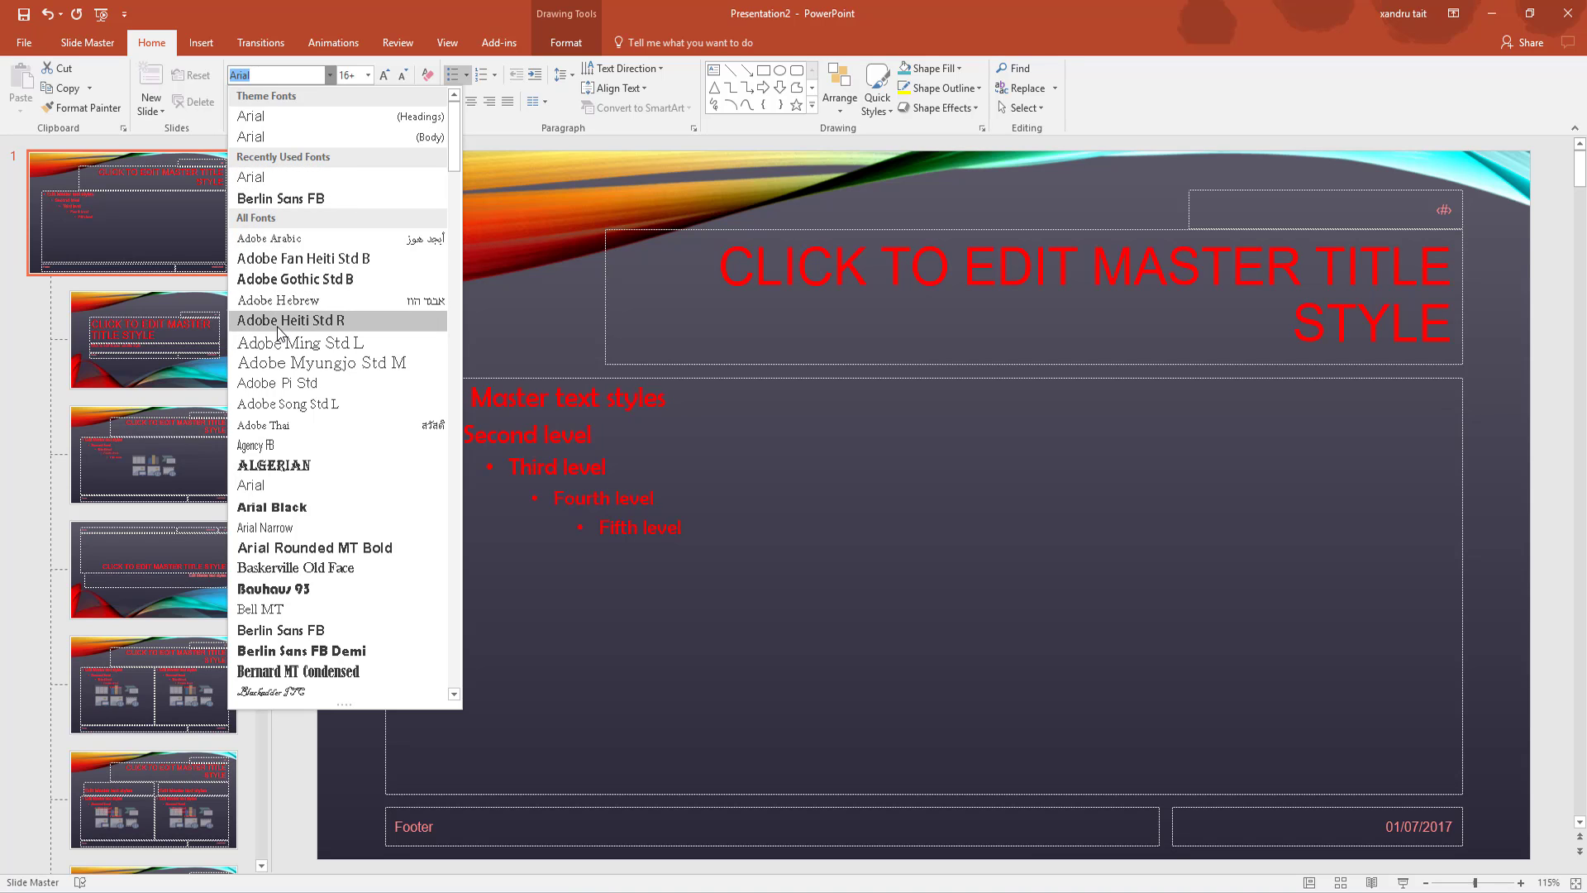
scroll(291, 625, down, 13)
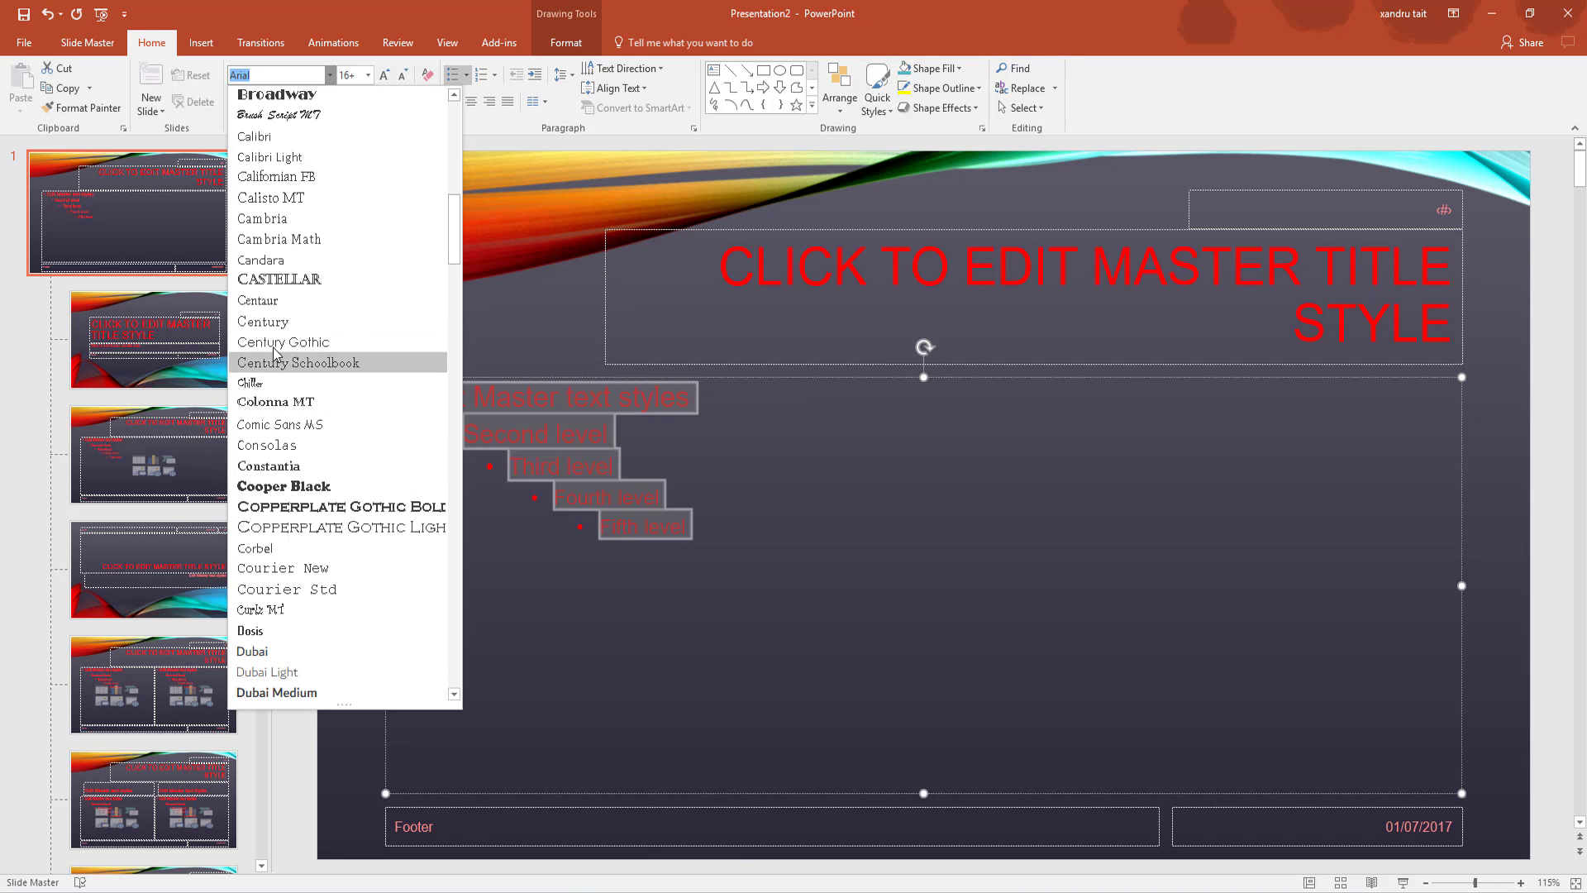
click(270, 322)
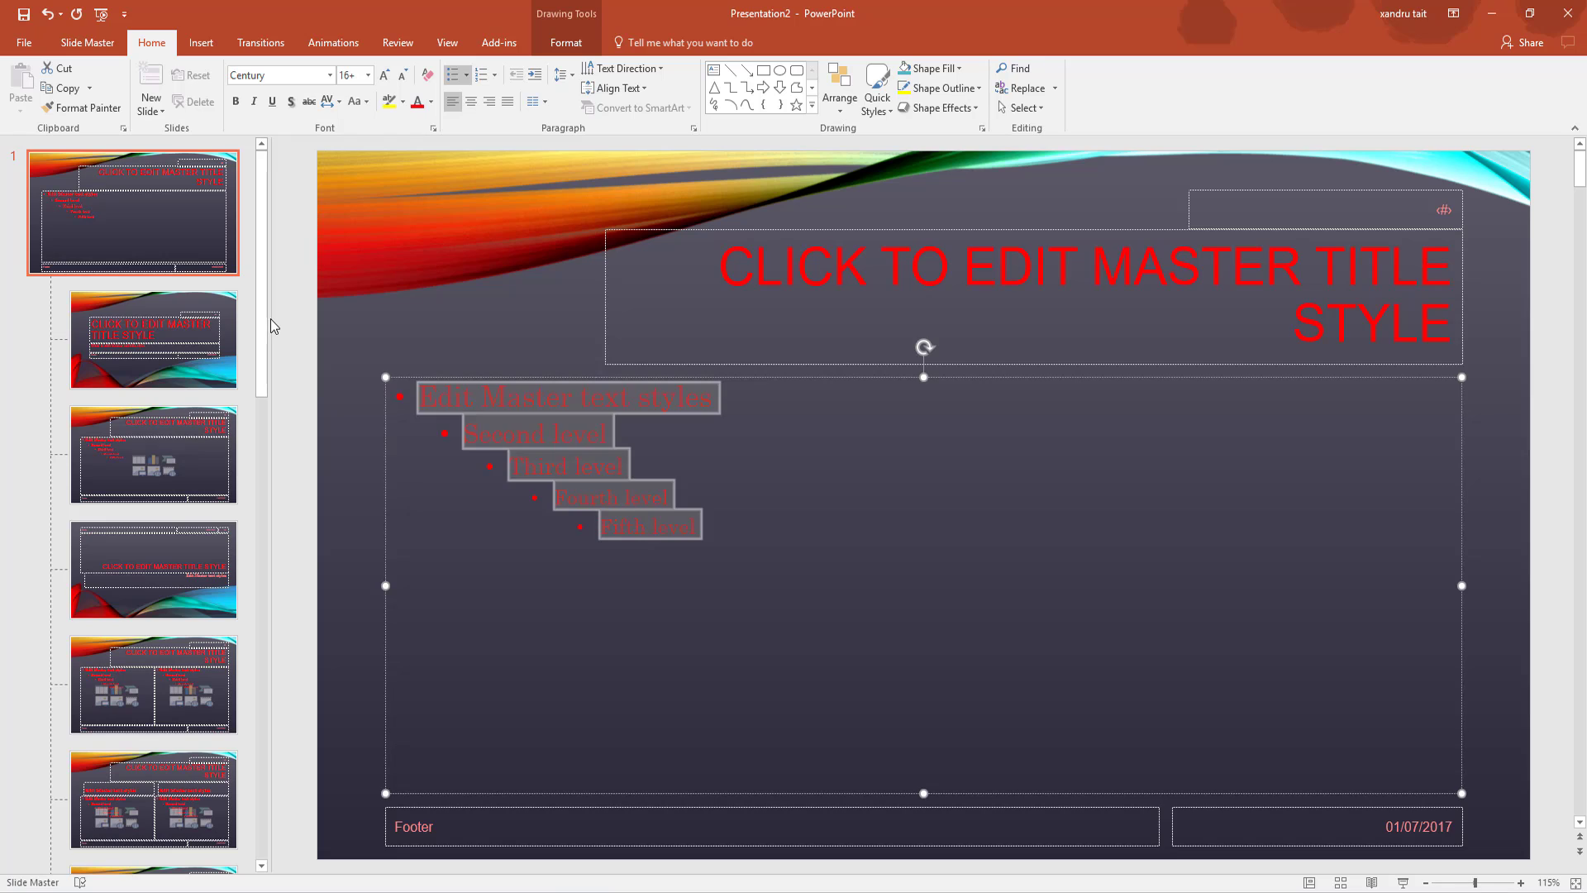
click(861, 598)
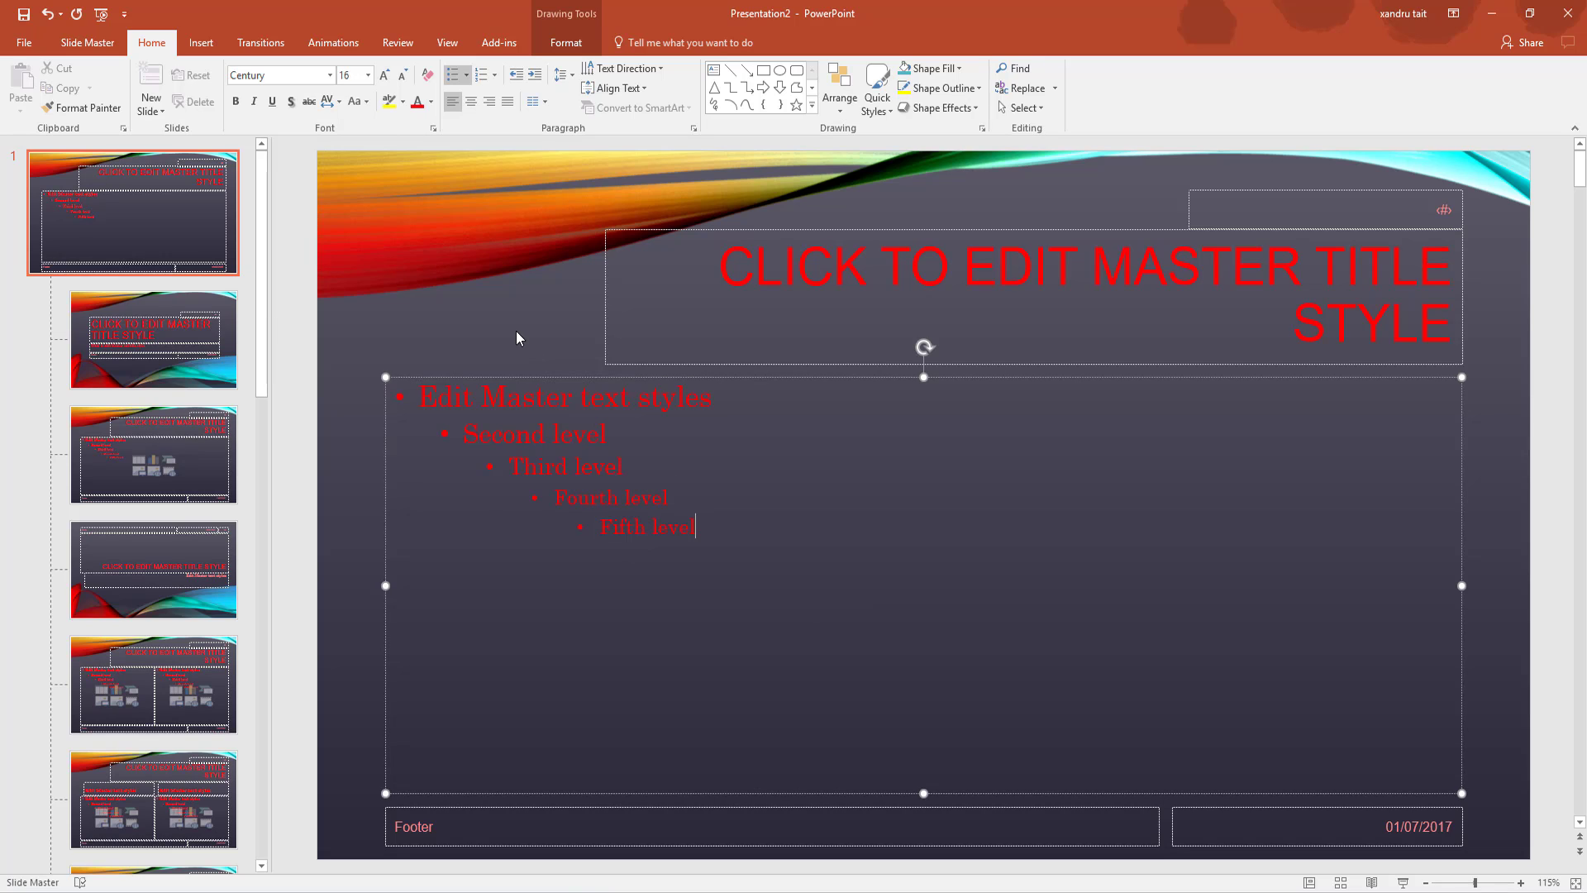
click(173, 202)
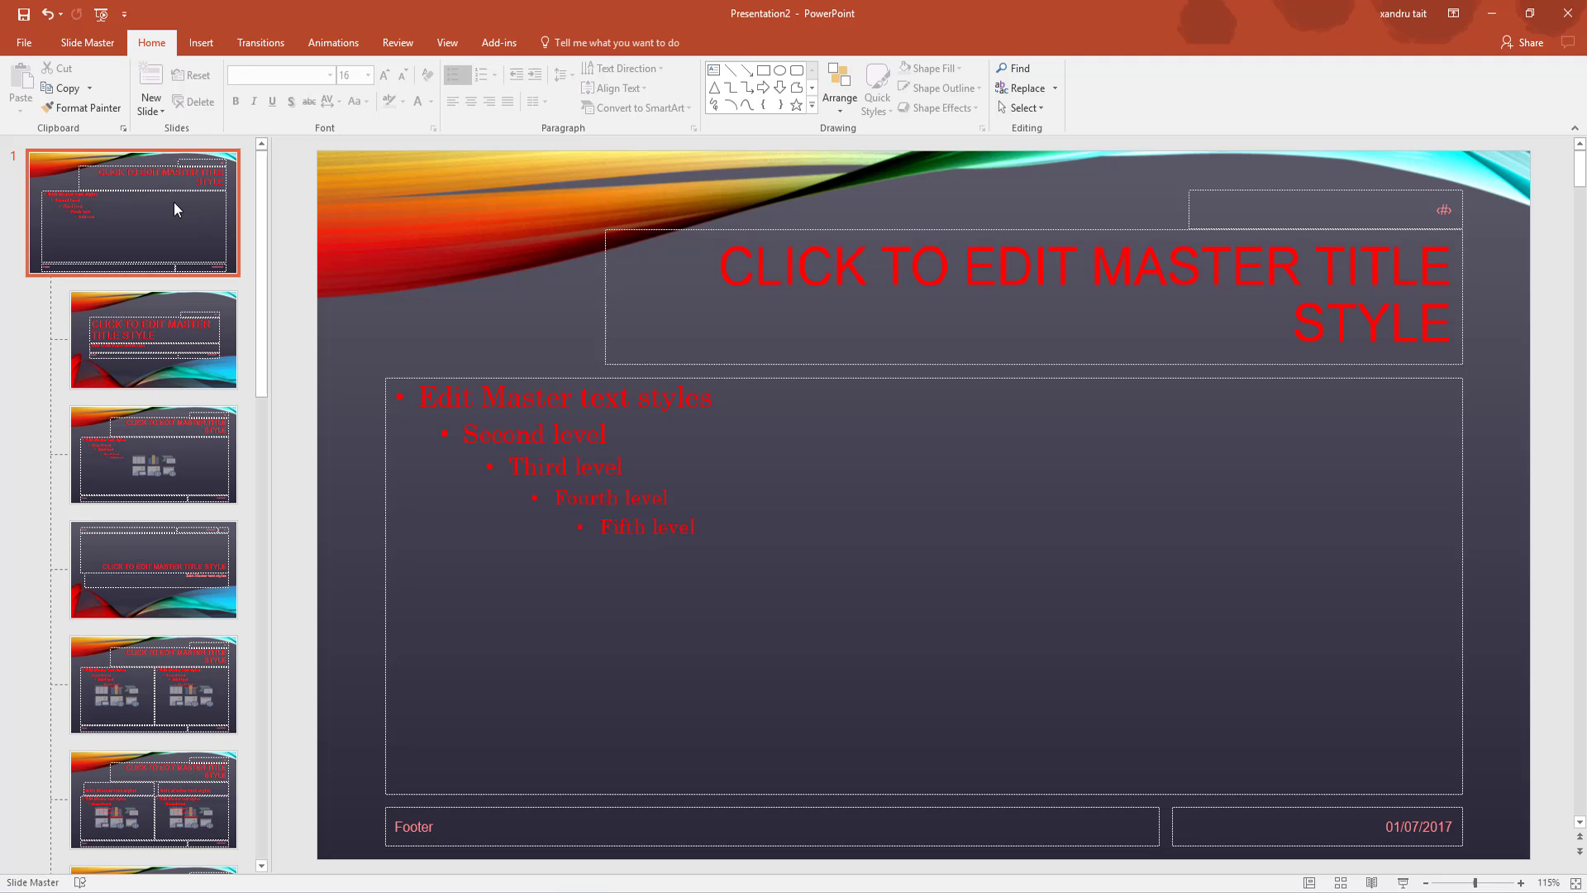
Step: Apply the Green Yellow colour scheme and the beige gradient background style to the master
click(91, 42)
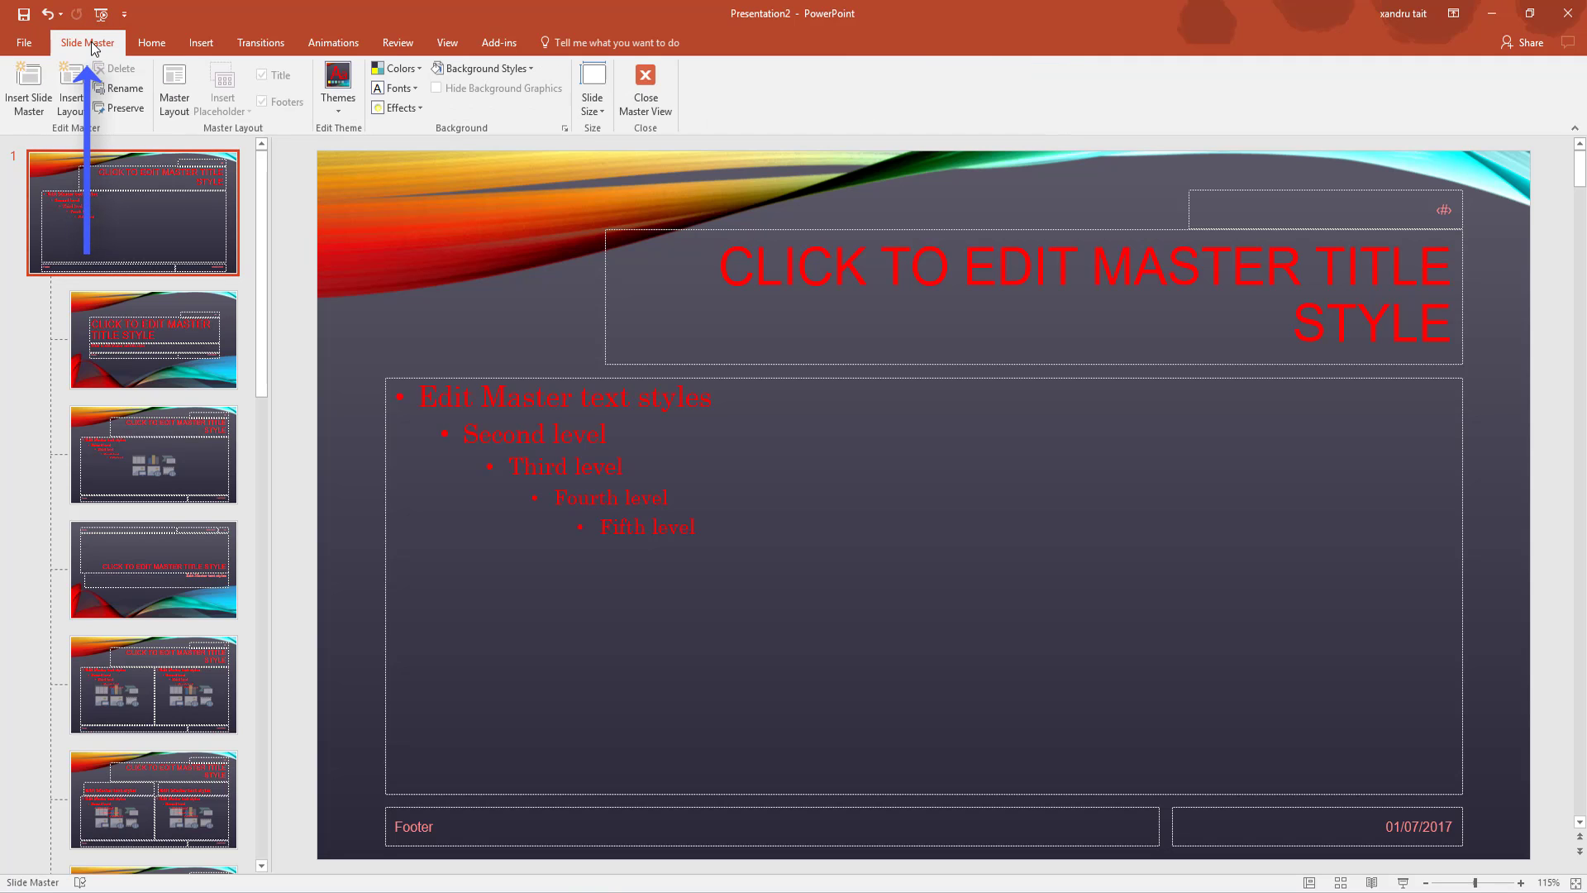
click(405, 68)
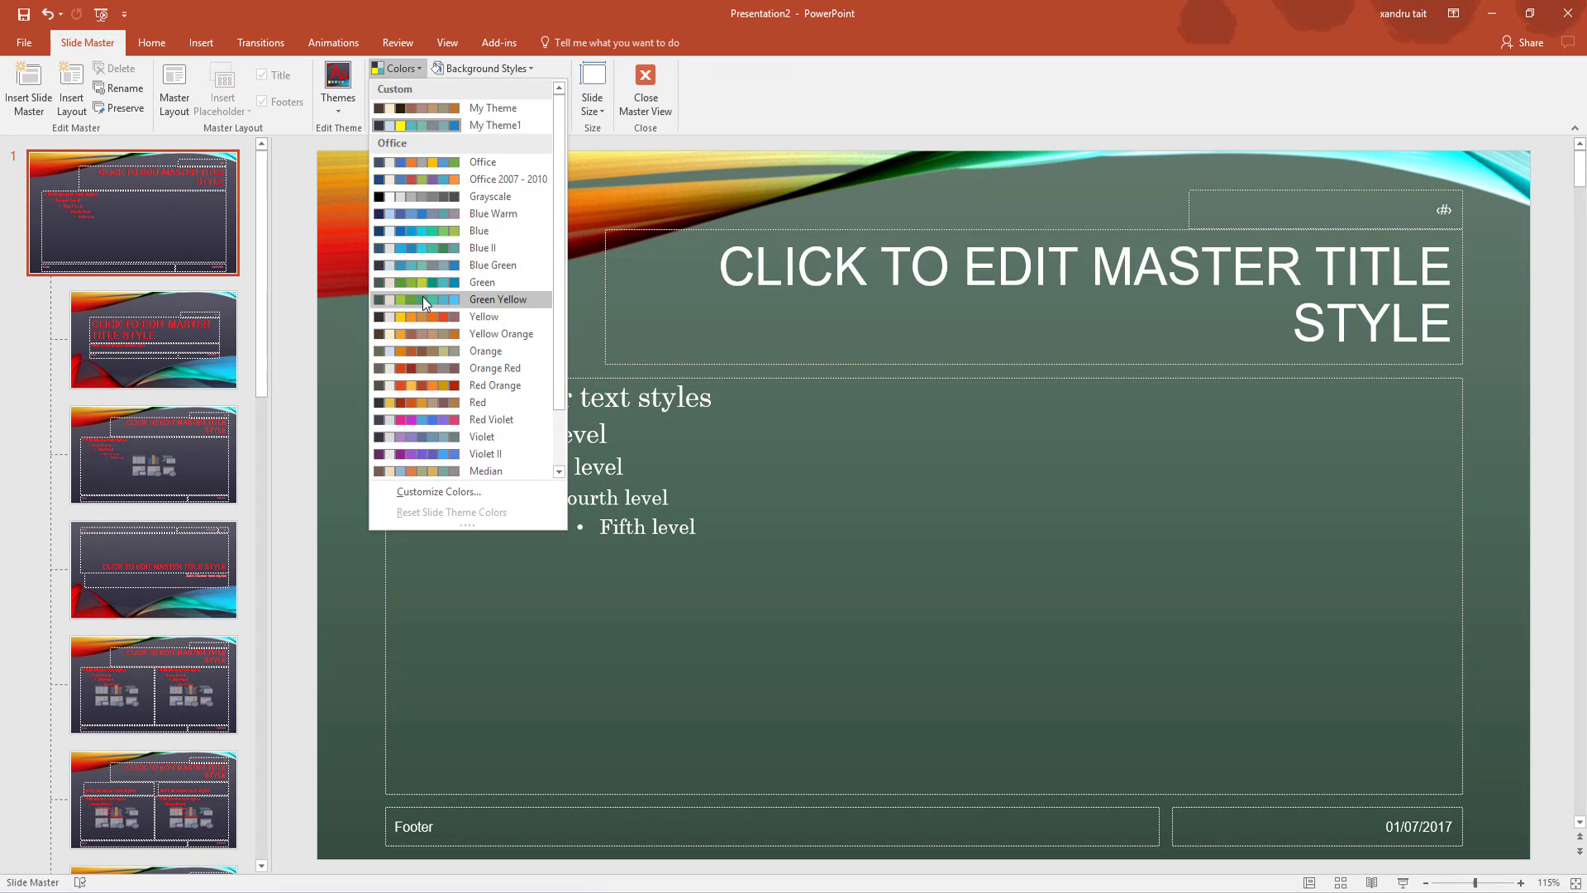
click(432, 302)
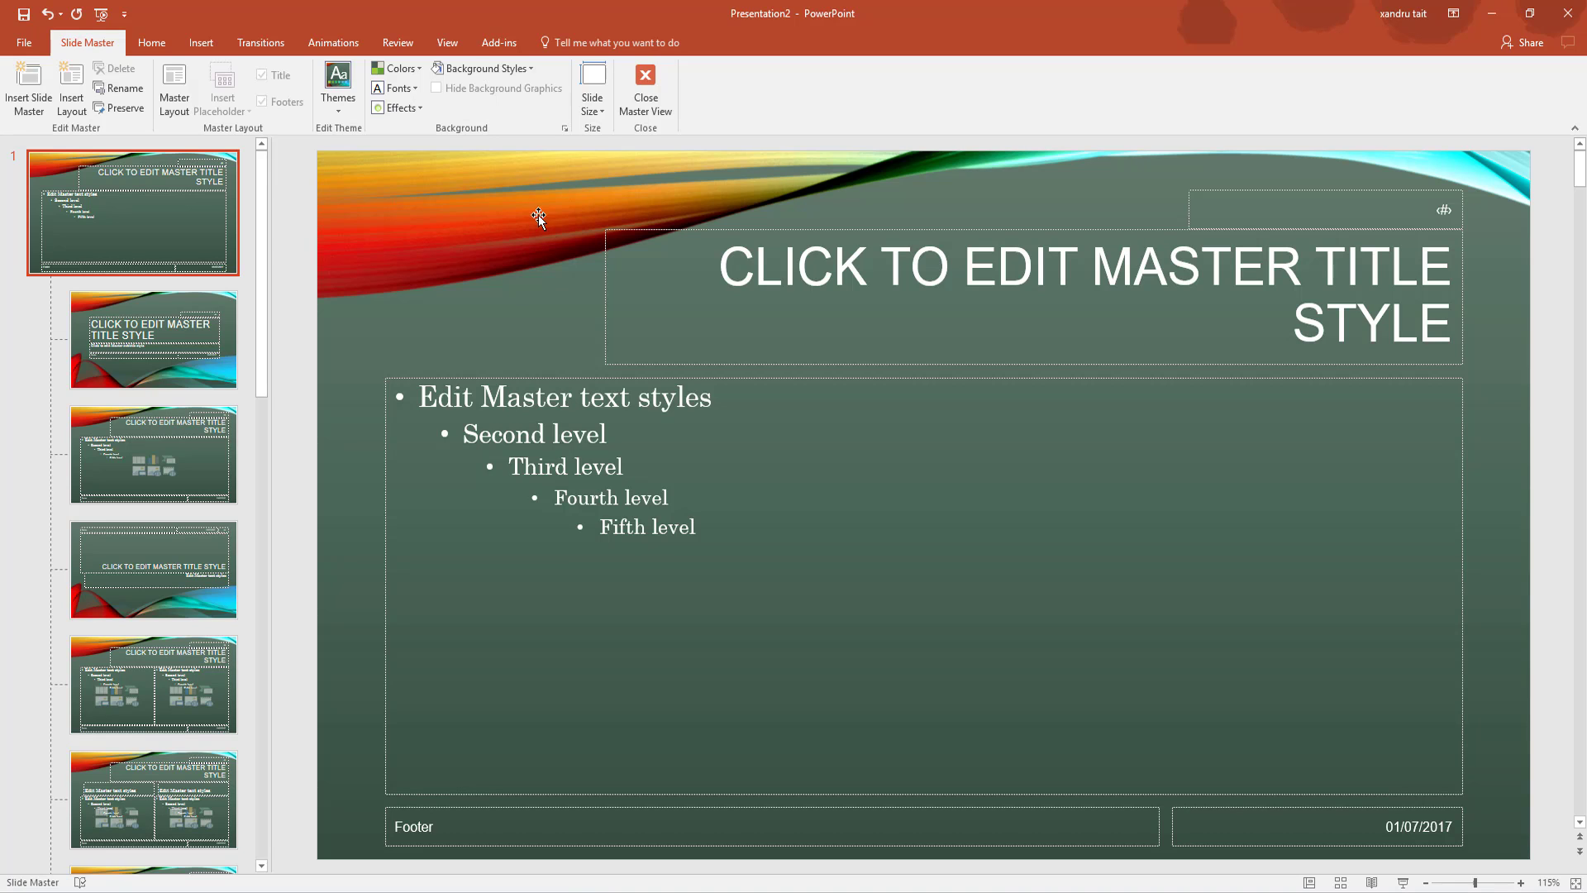
click(503, 71)
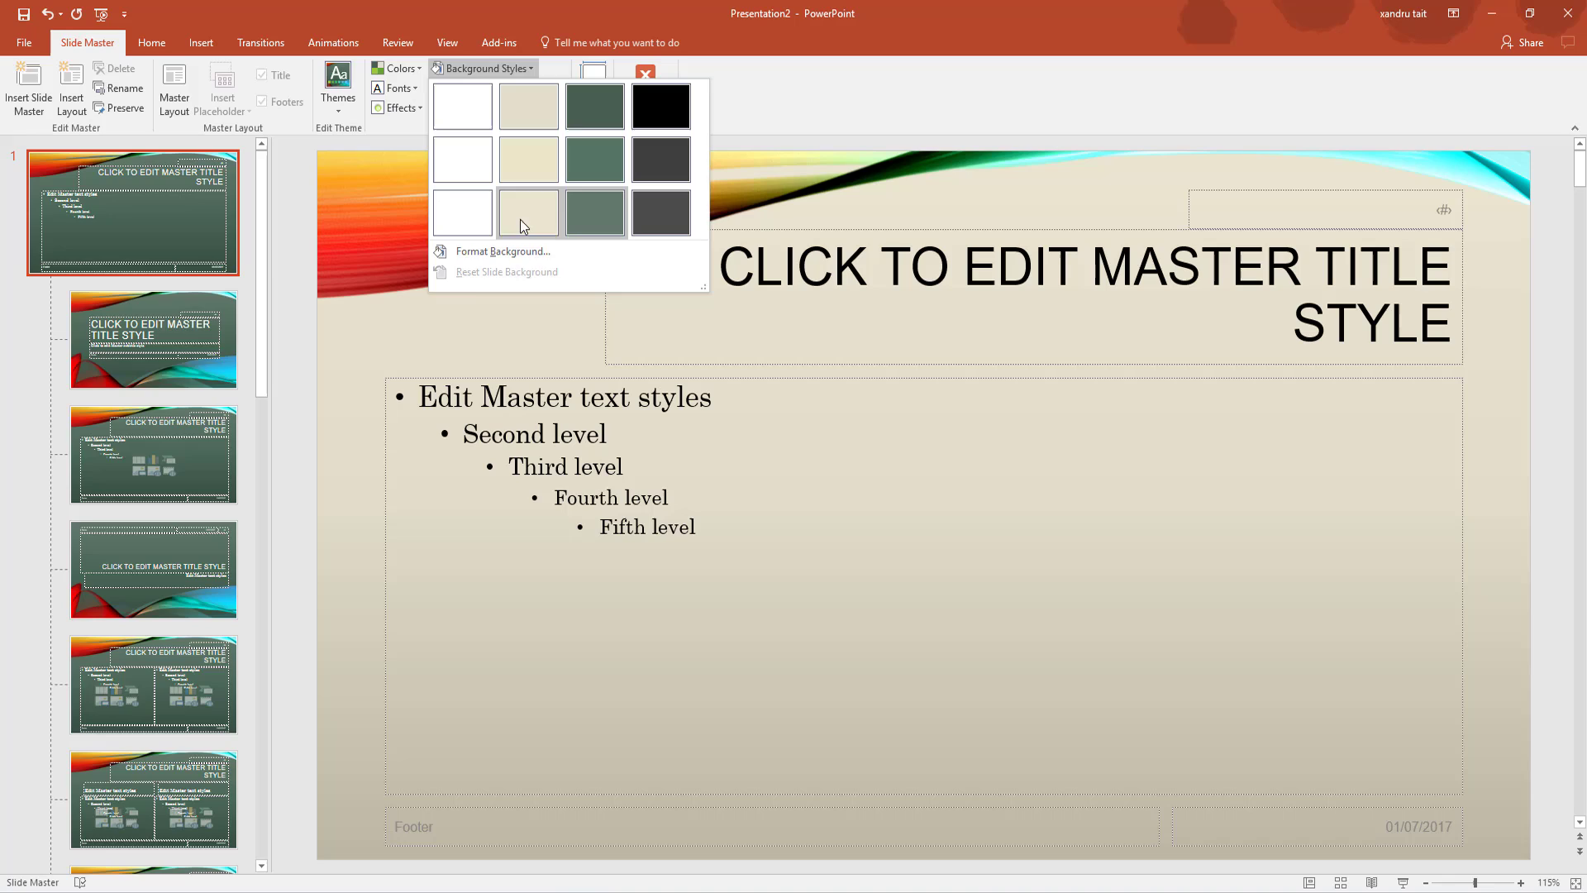
click(519, 220)
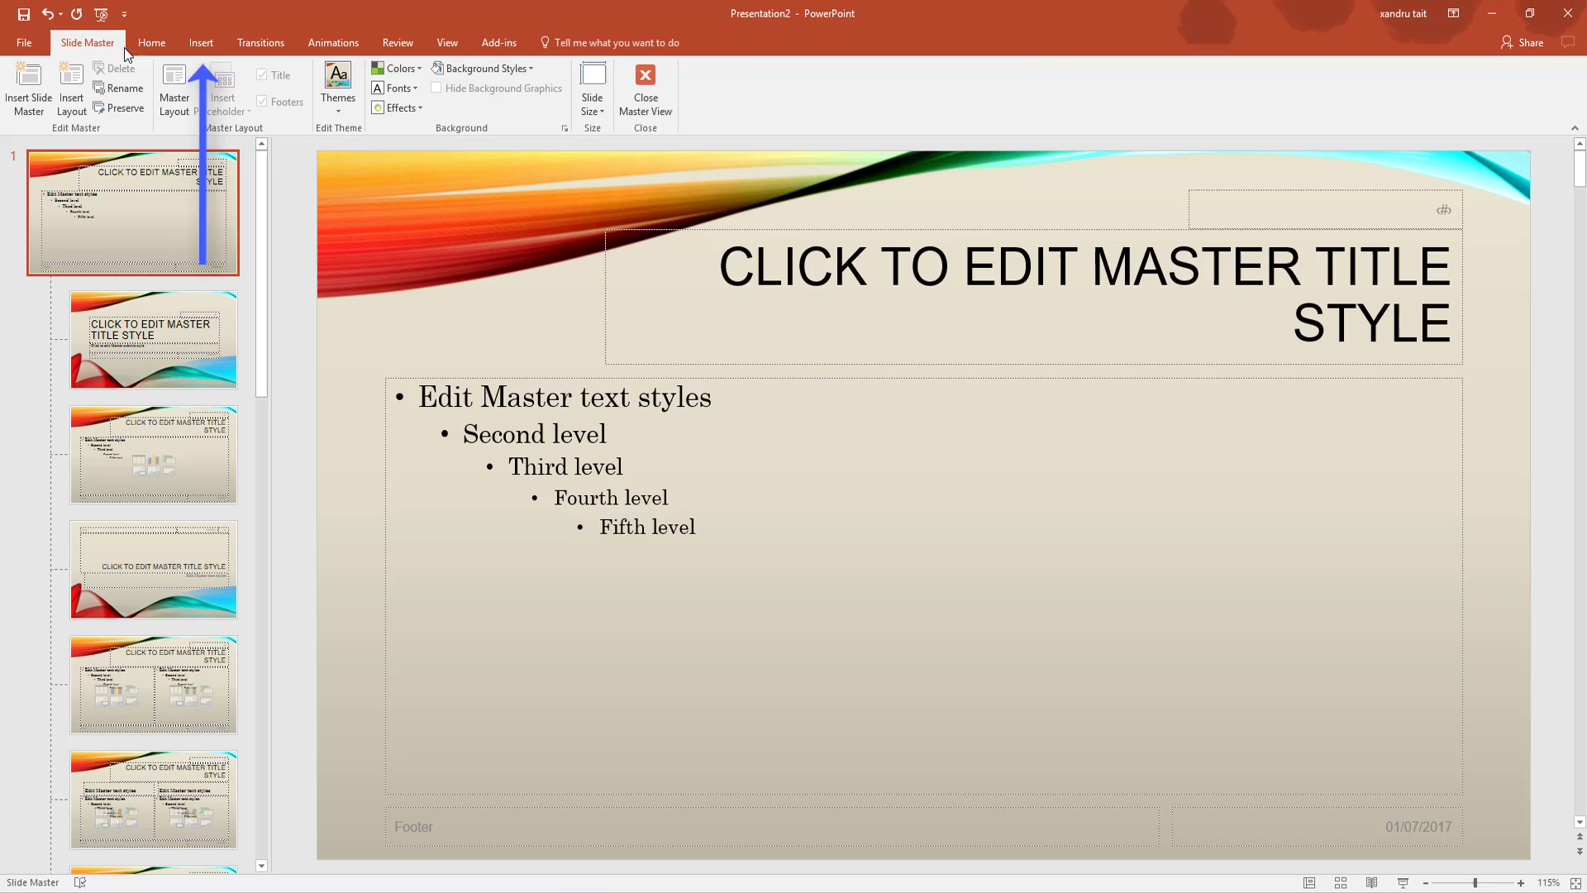
Step: Draw a green rectangle, move it to the master's top-left corner and shrink it to 1.27 × 2.73 cm
click(193, 46)
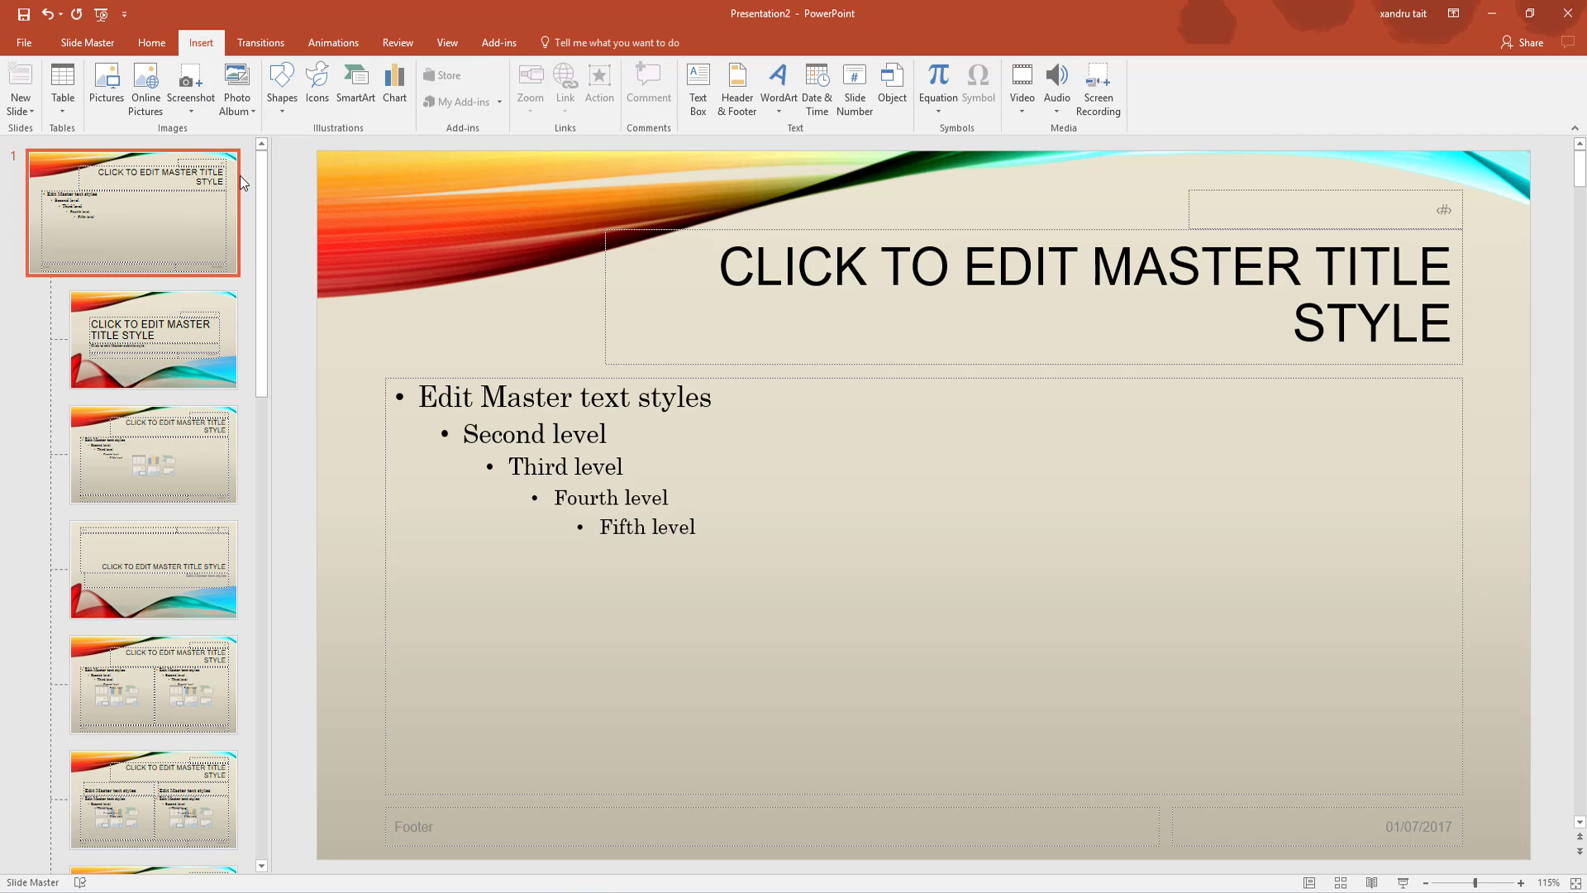
click(282, 83)
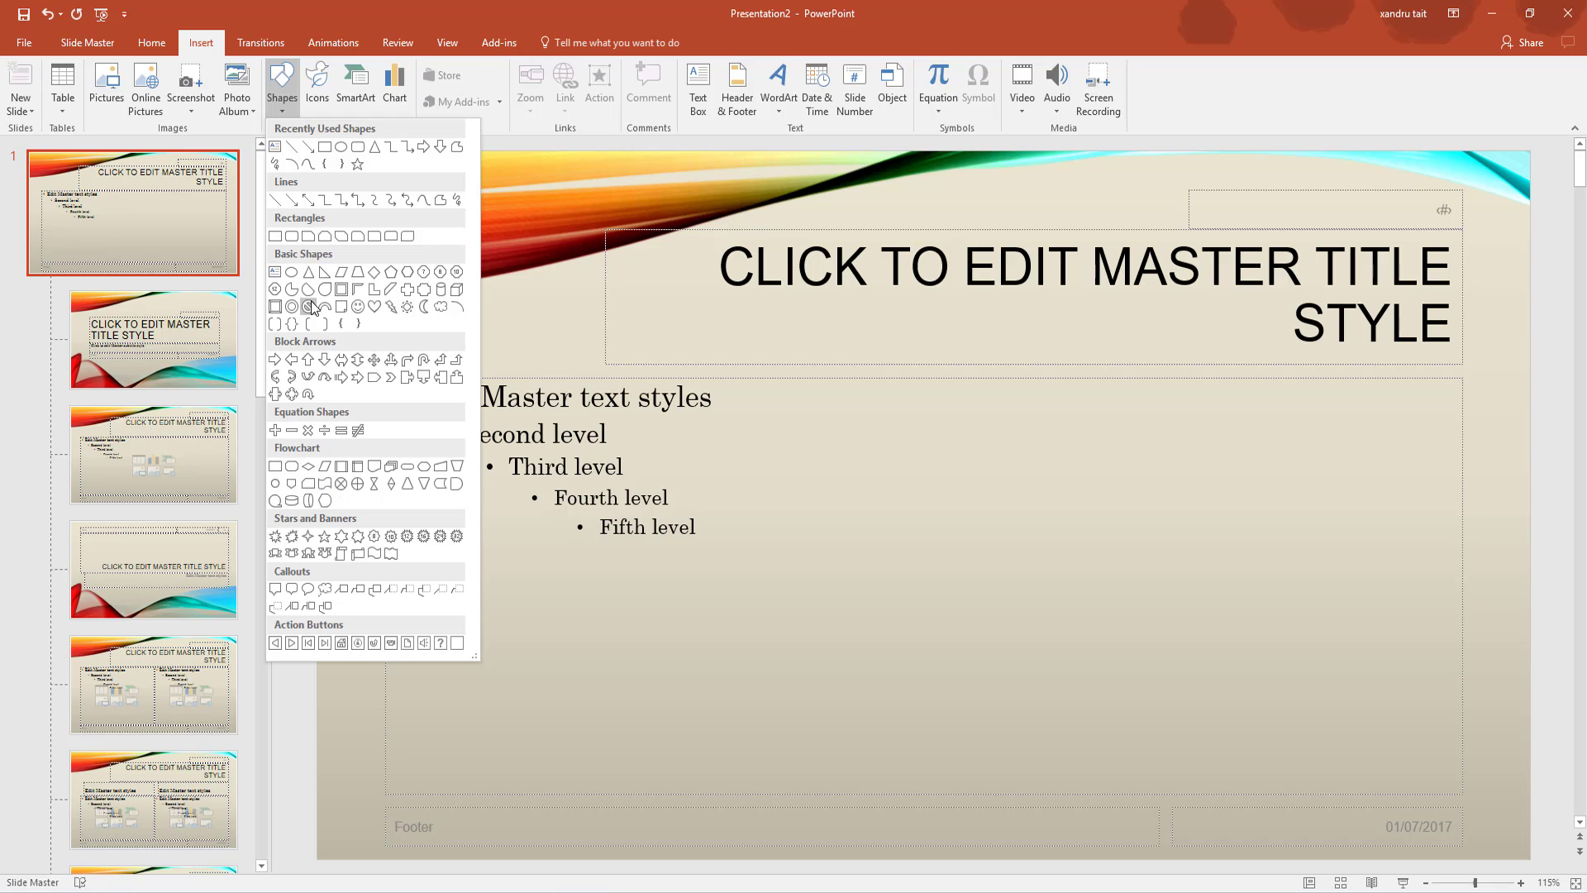
click(276, 236)
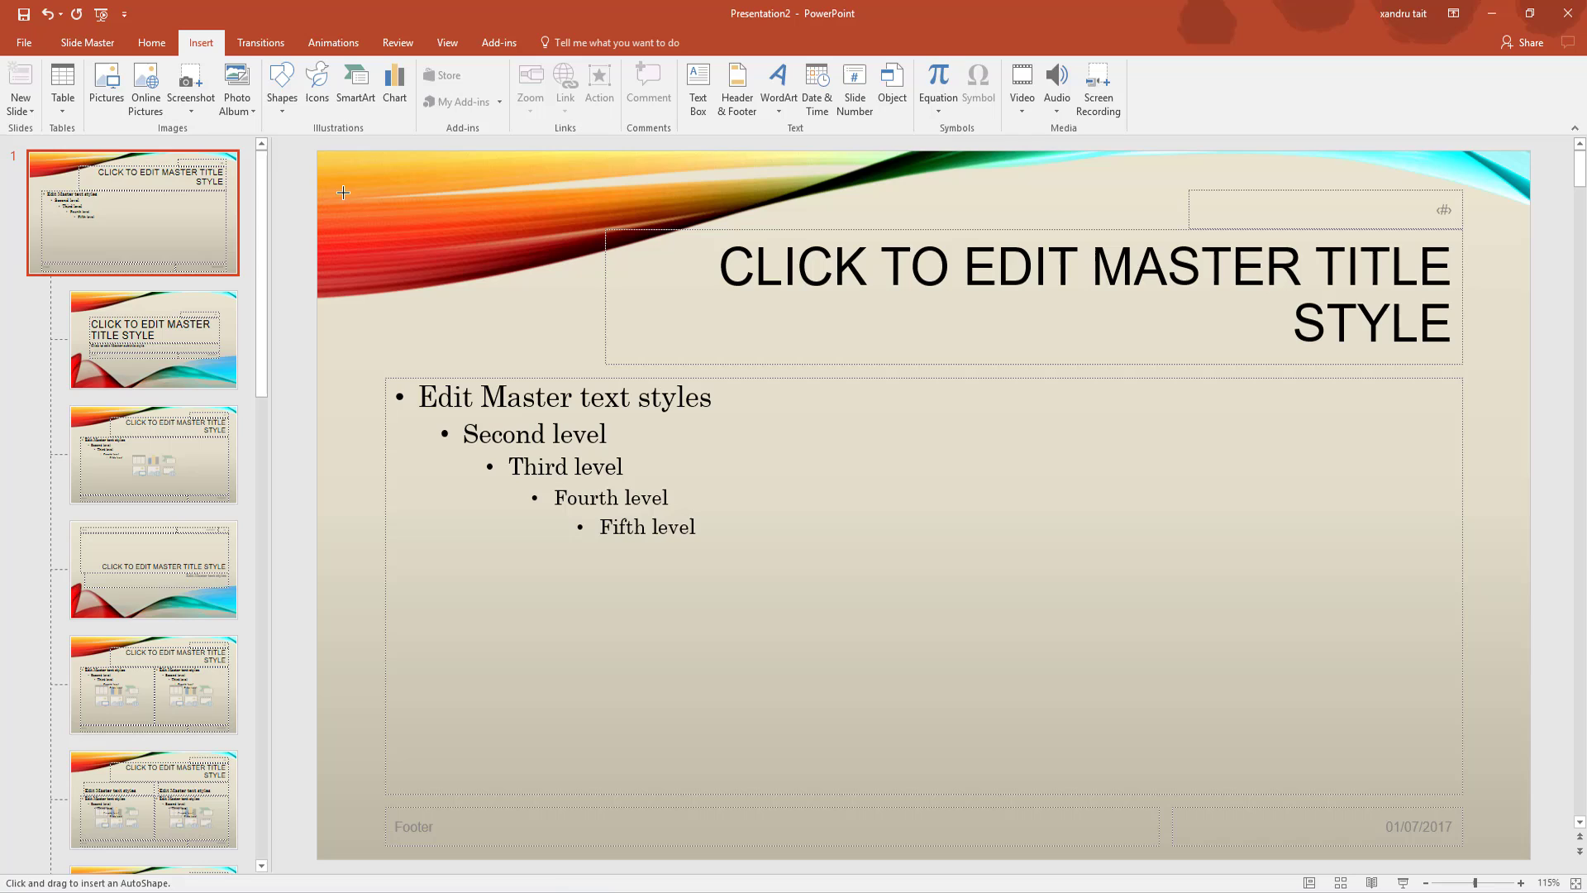
mouse_move(343, 192)
mouse_down()
mouse_move(430, 266)
mouse_move(537, 288)
mouse_up()
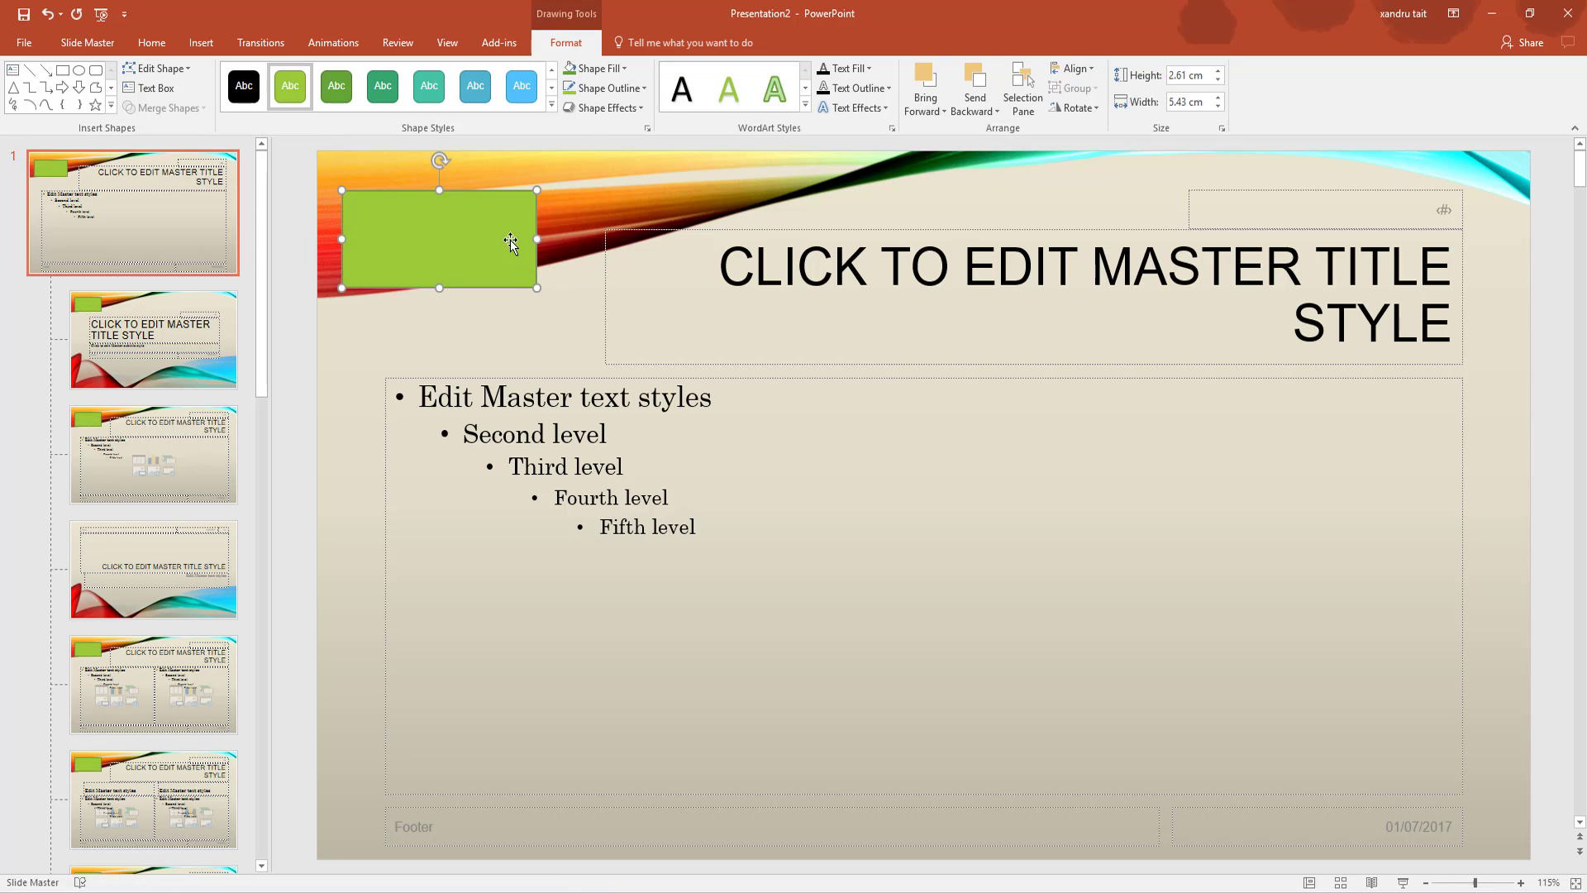
drag(520, 253, 424, 215)
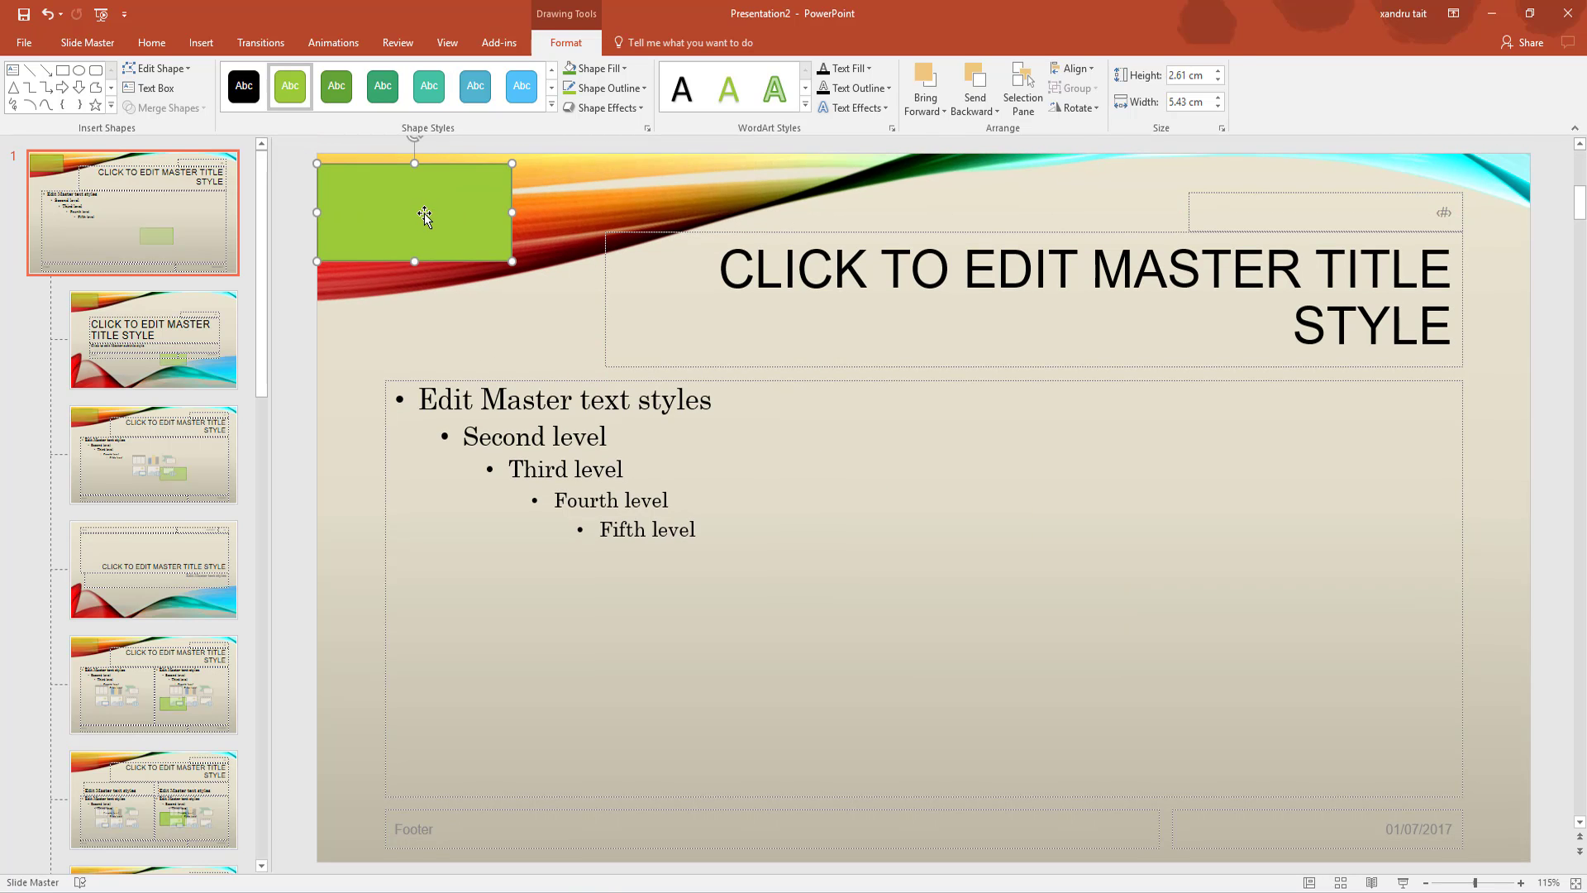
drag(510, 260, 399, 186)
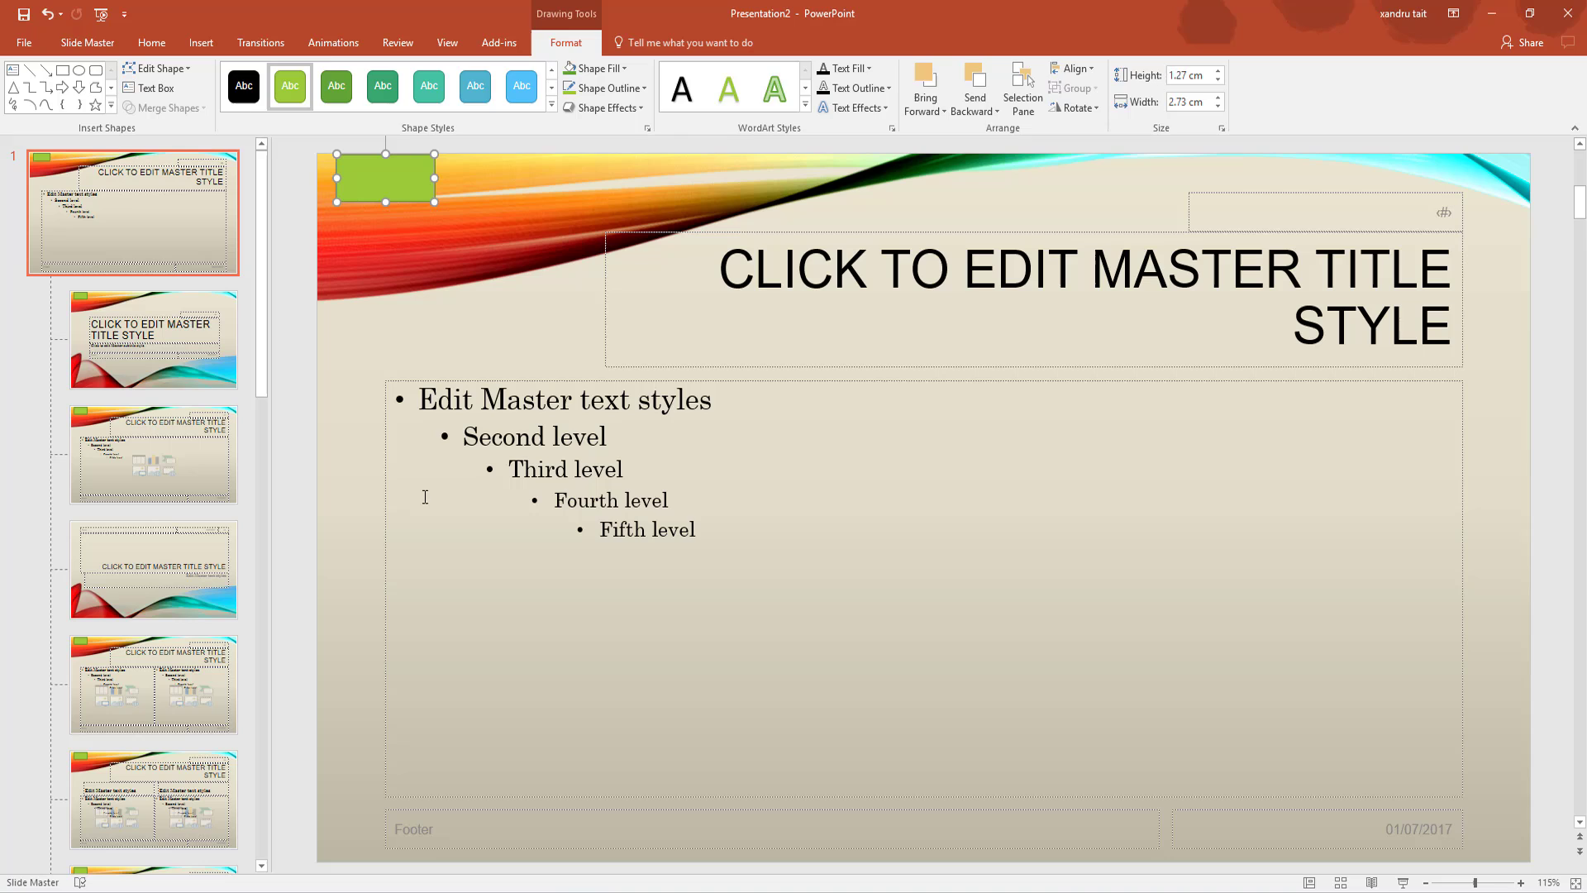
click(89, 43)
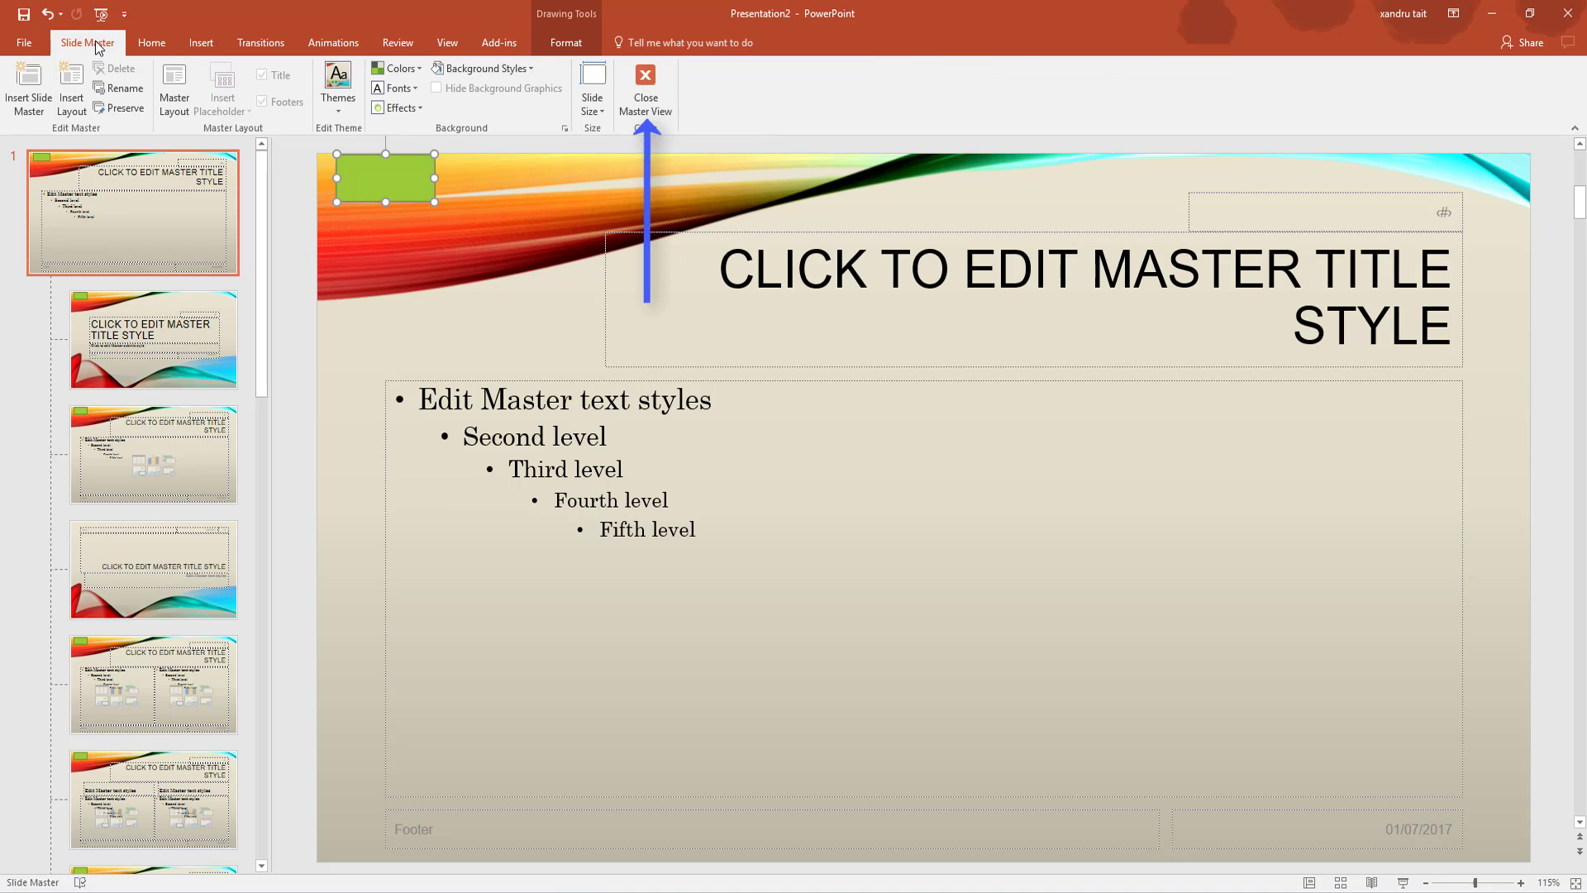
Step: Close Master View and preview the new slide layouts in Normal view
click(647, 79)
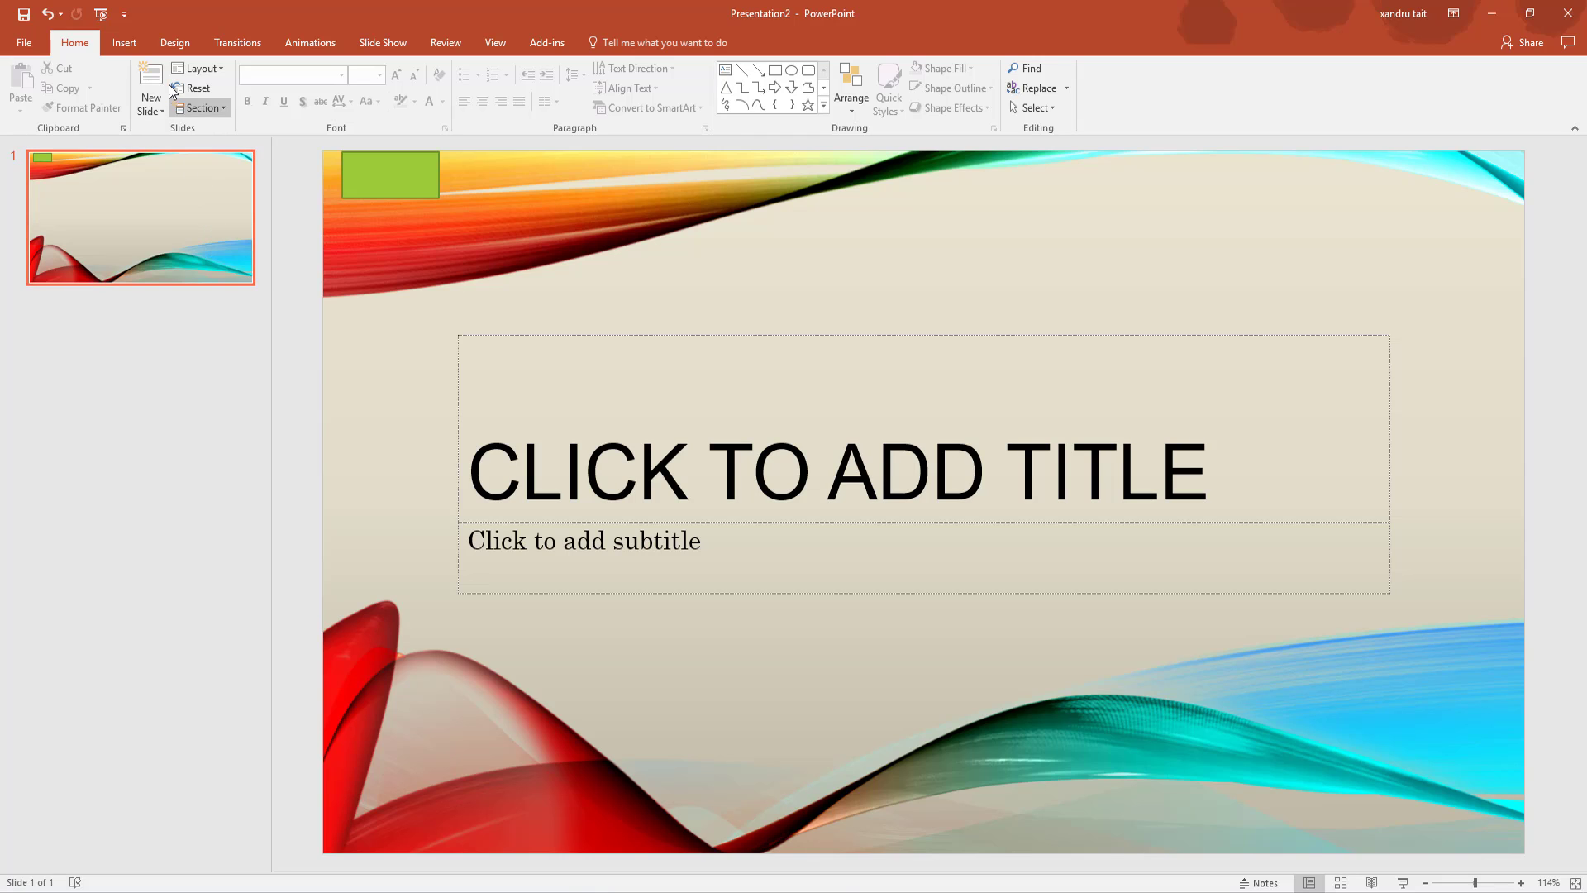
click(152, 112)
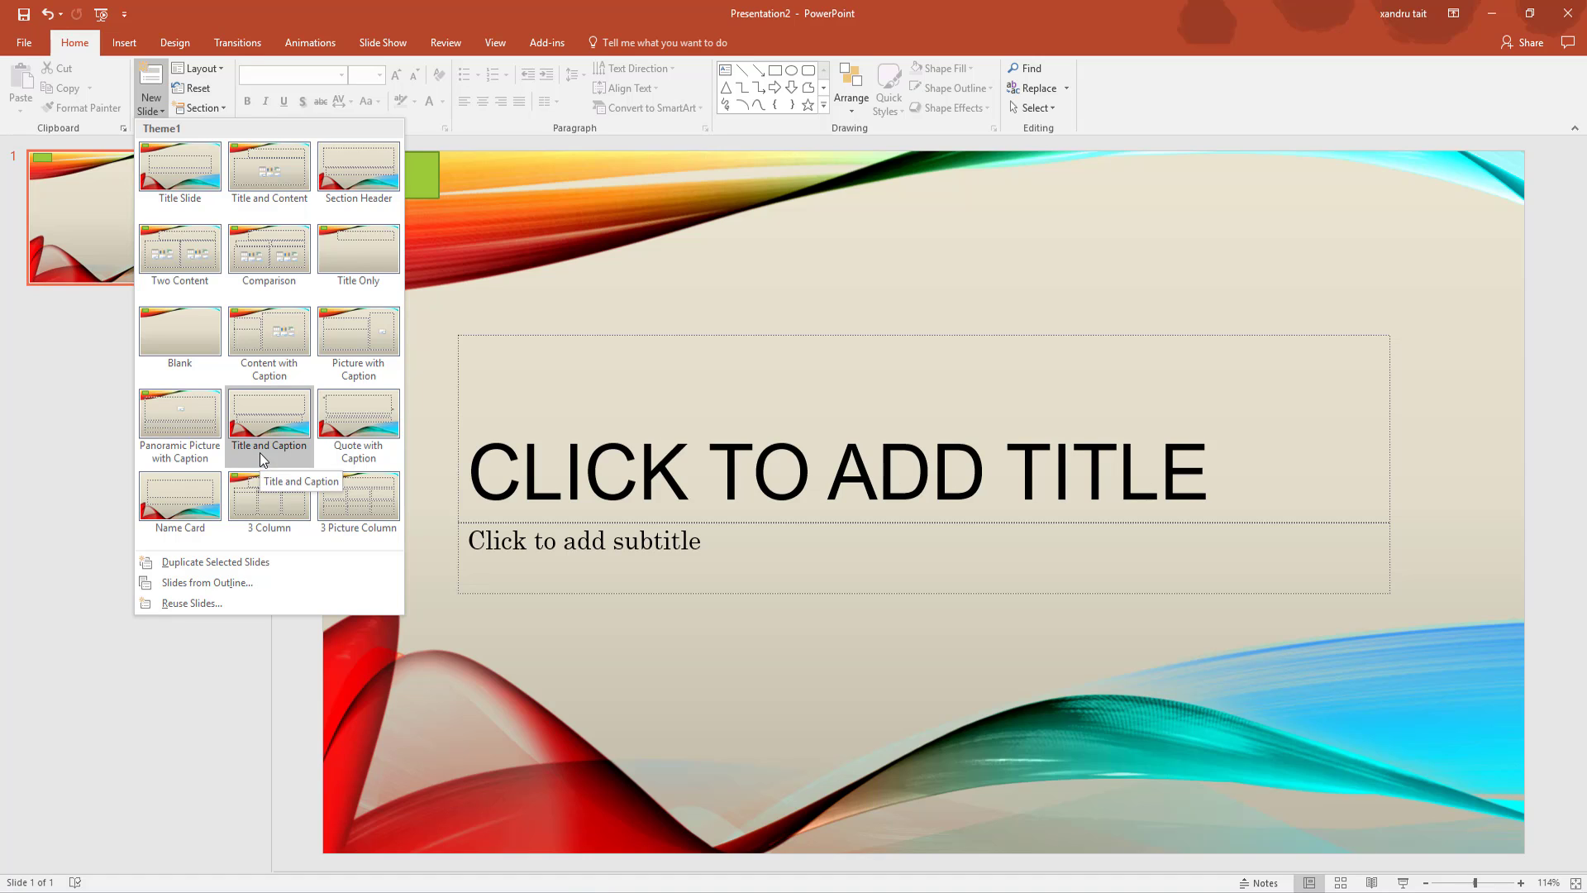
Step: Save the current design as the custom theme Theme3.thmx
click(465, 200)
click(166, 41)
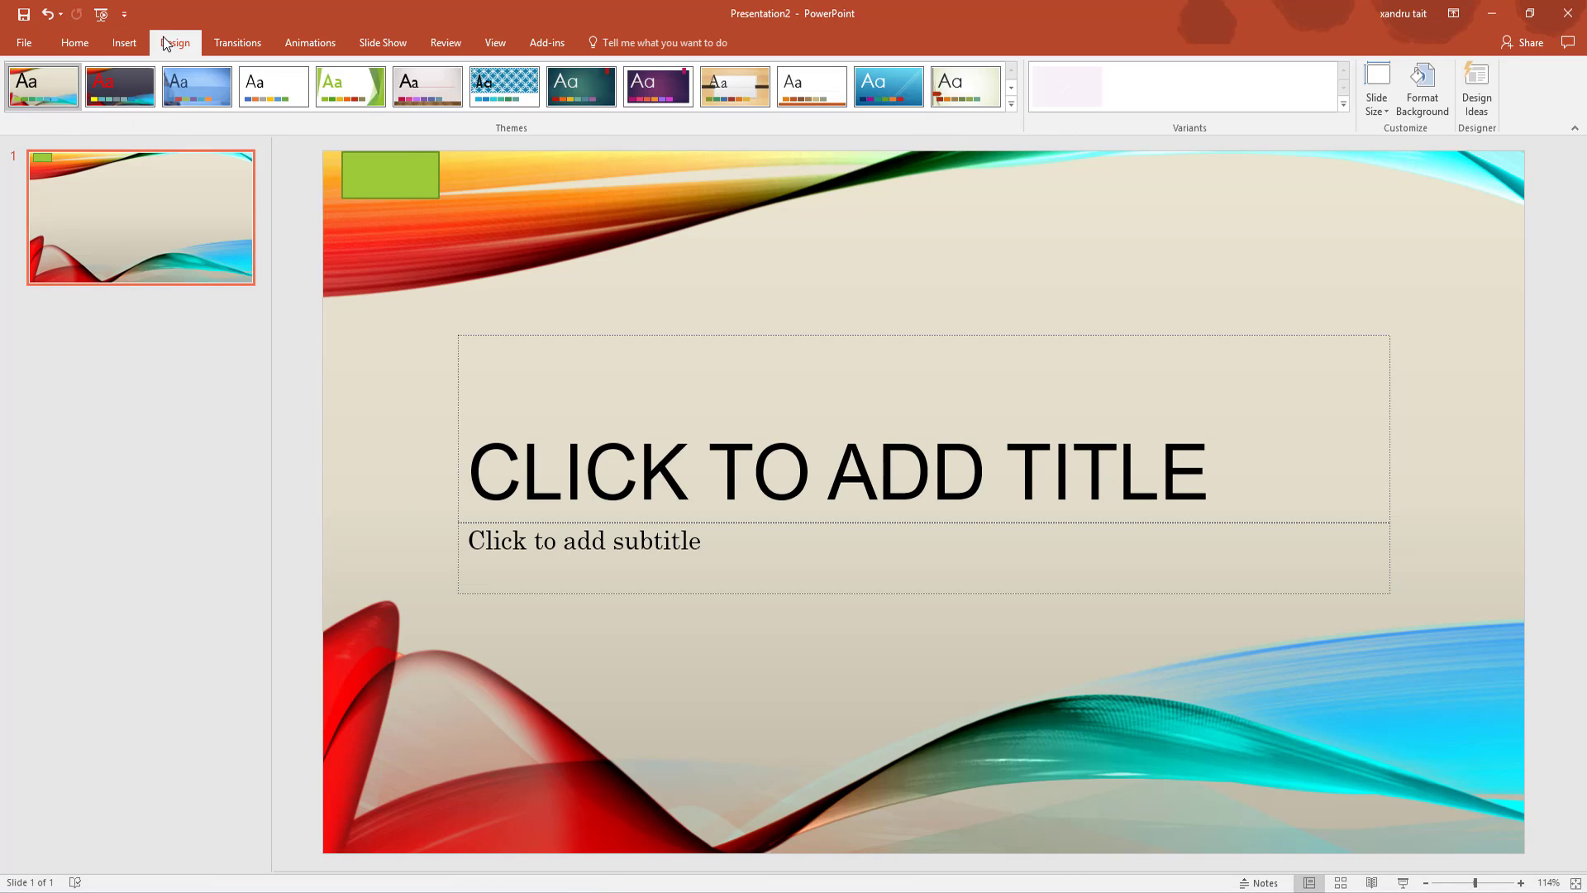
click(1009, 105)
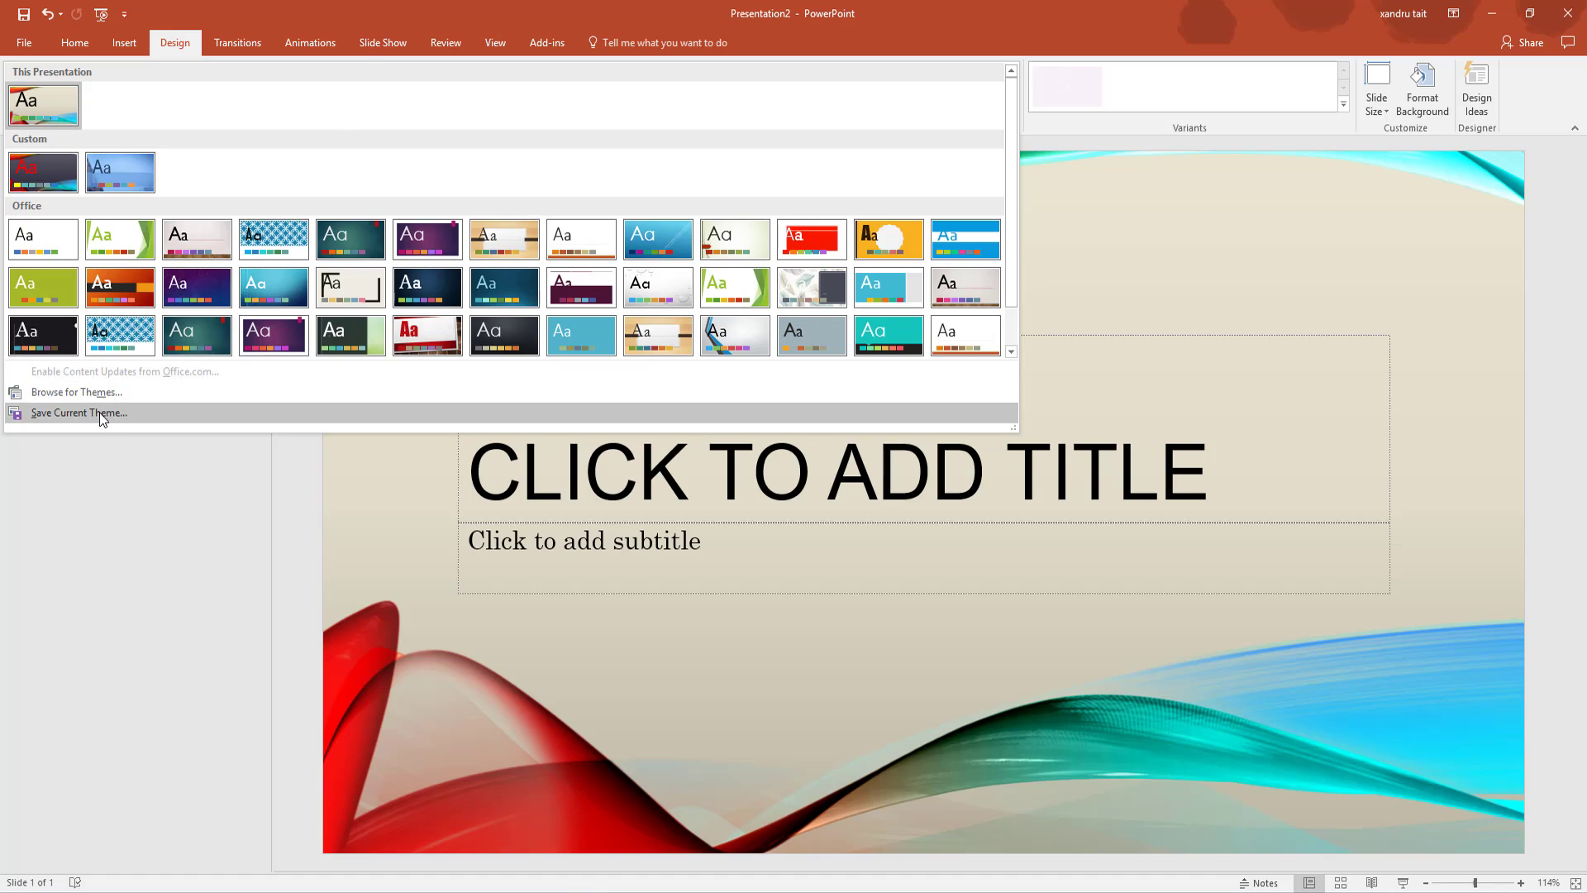
click(98, 414)
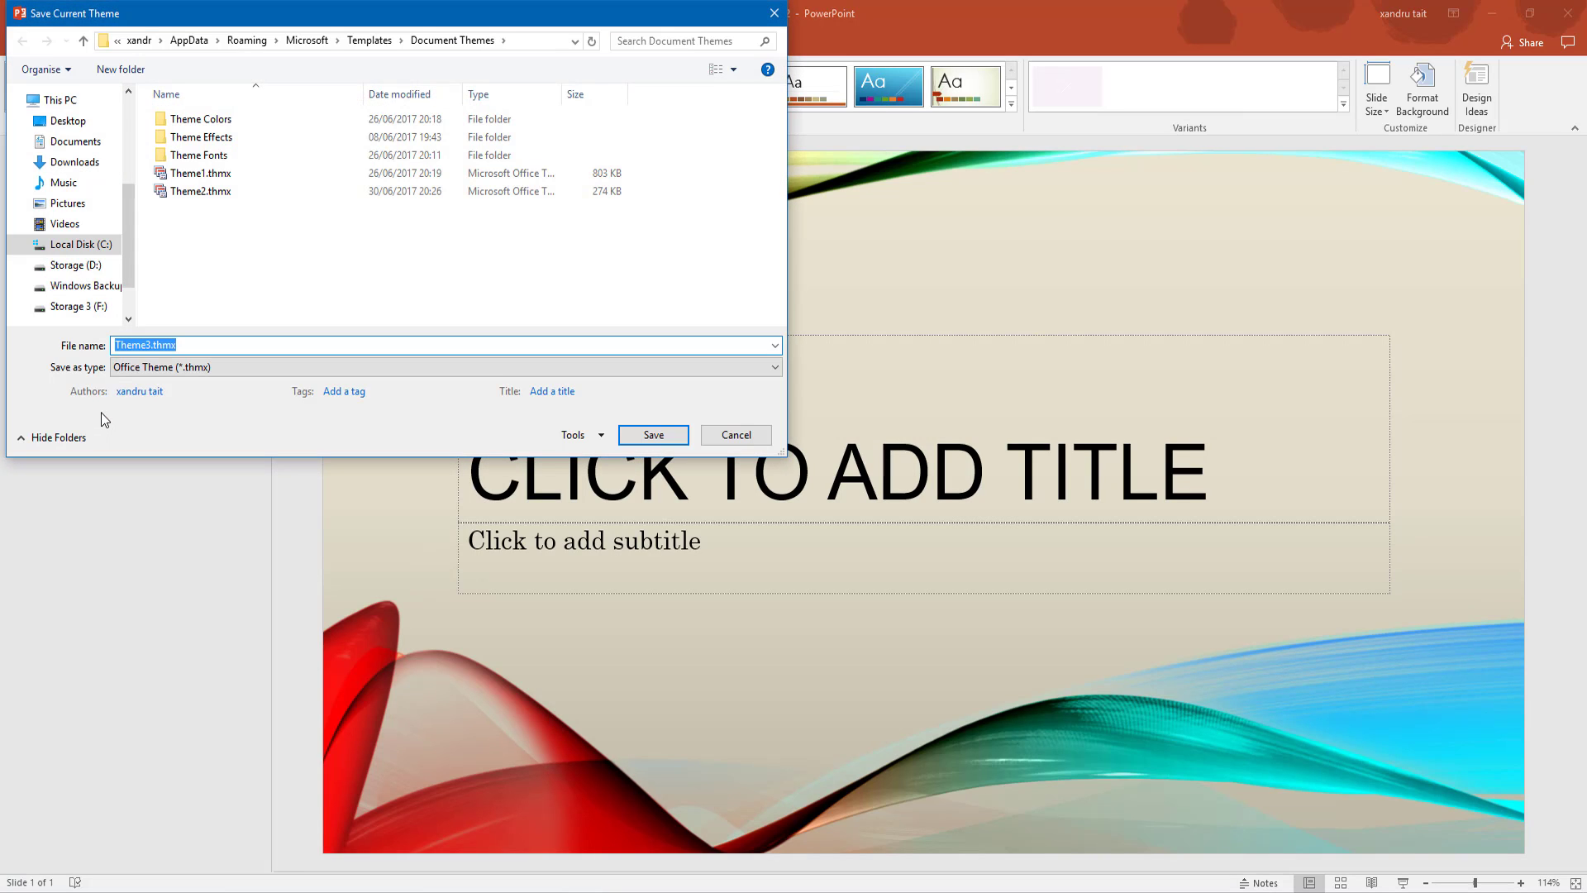
click(649, 438)
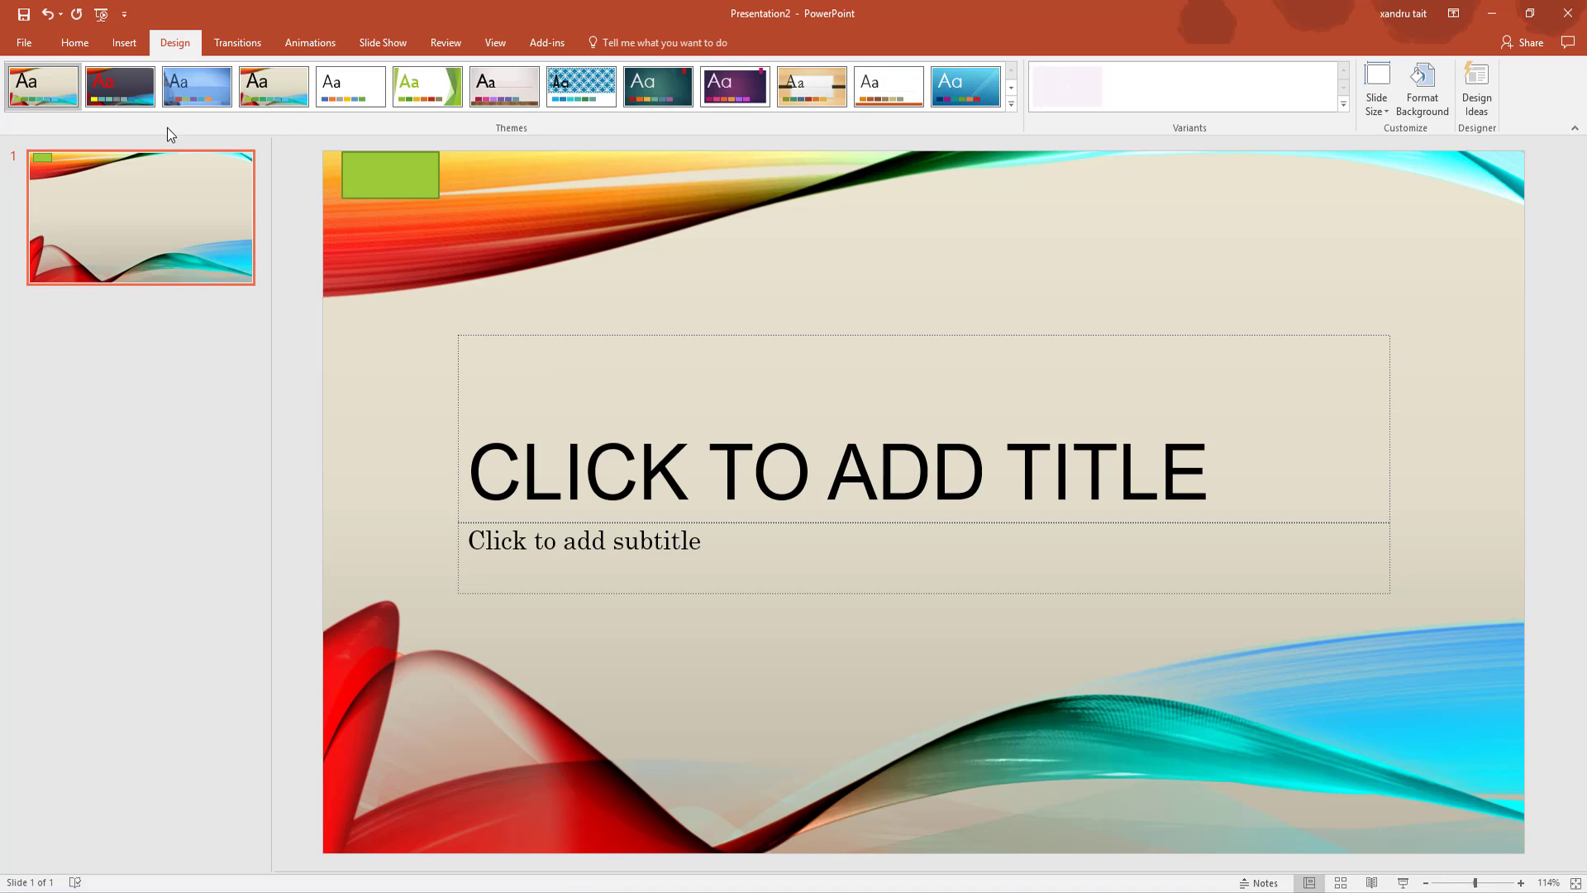
Step: Check the New Slide layout list without adding a slide
click(74, 42)
click(149, 105)
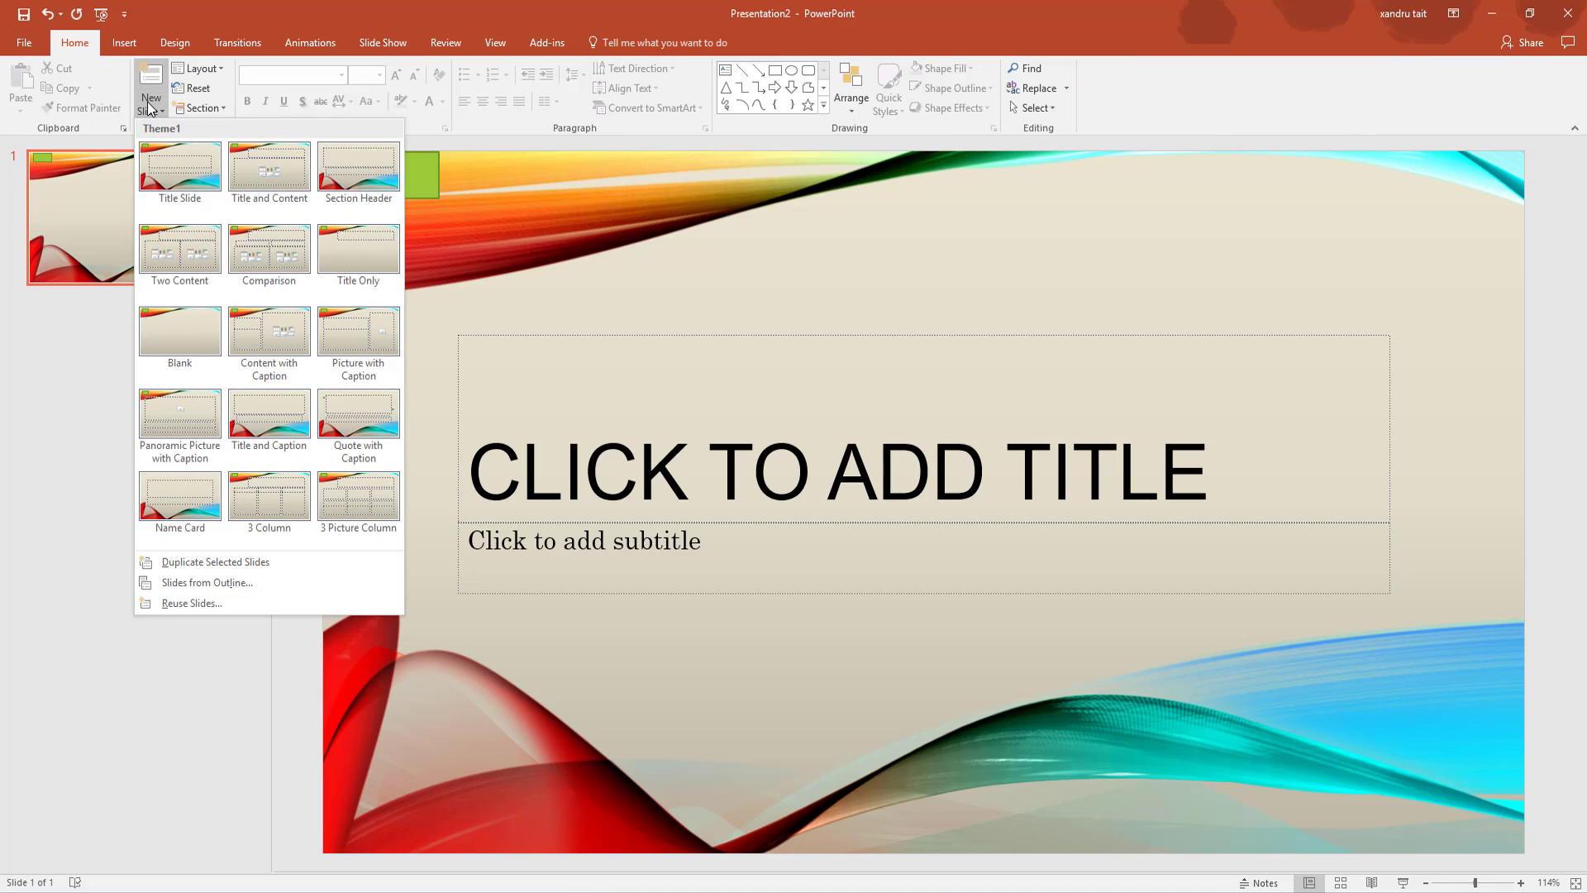
click(150, 104)
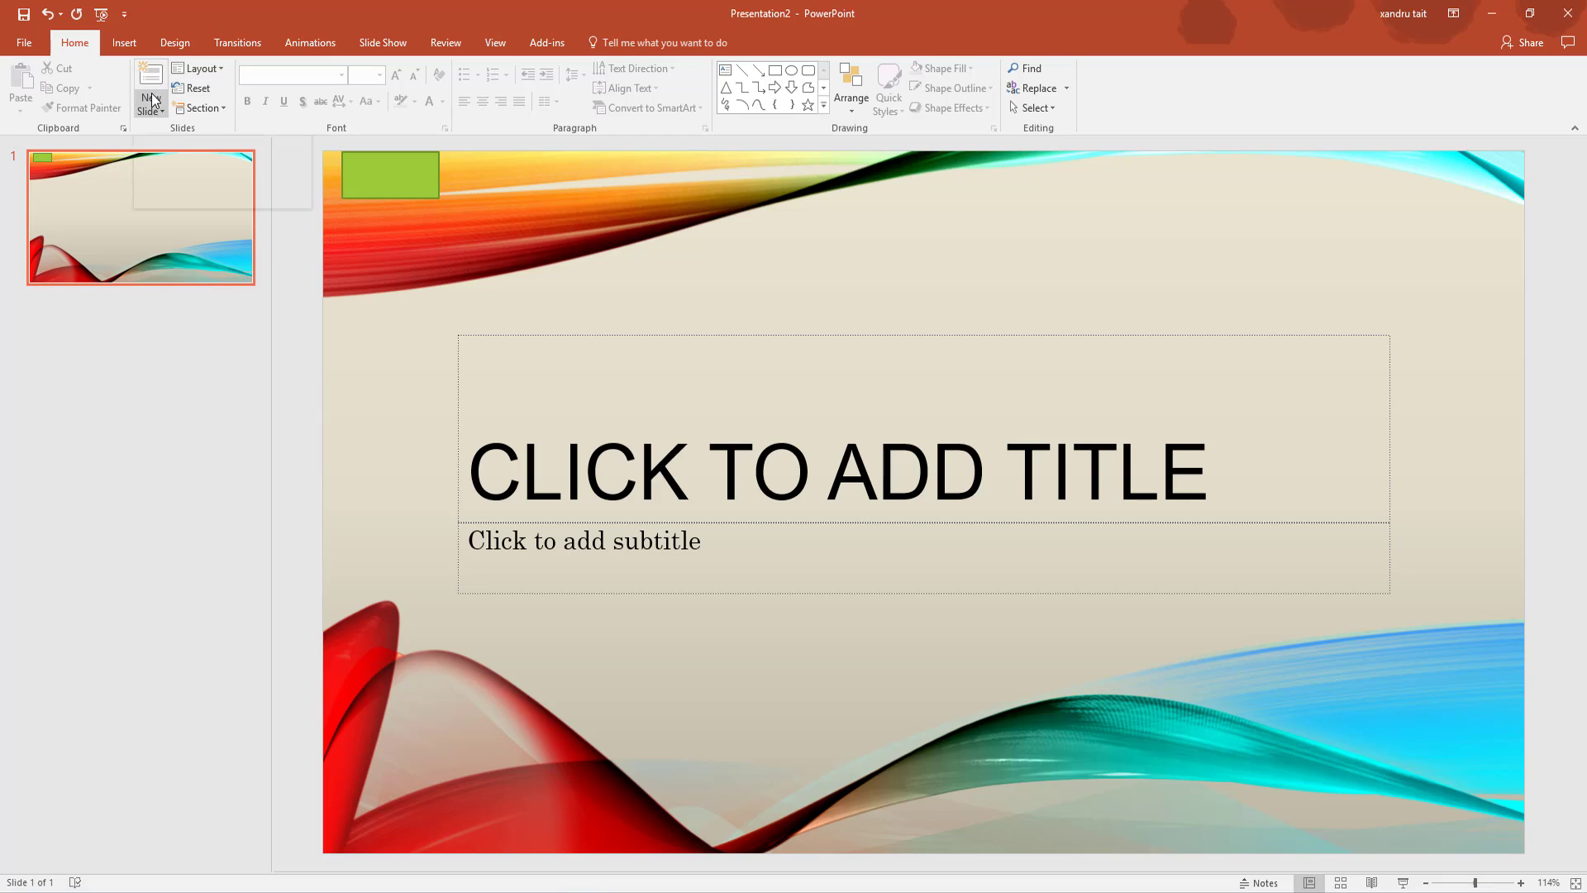
Step: Search new templates for Business and create a presentation from the Business plan template
click(491, 42)
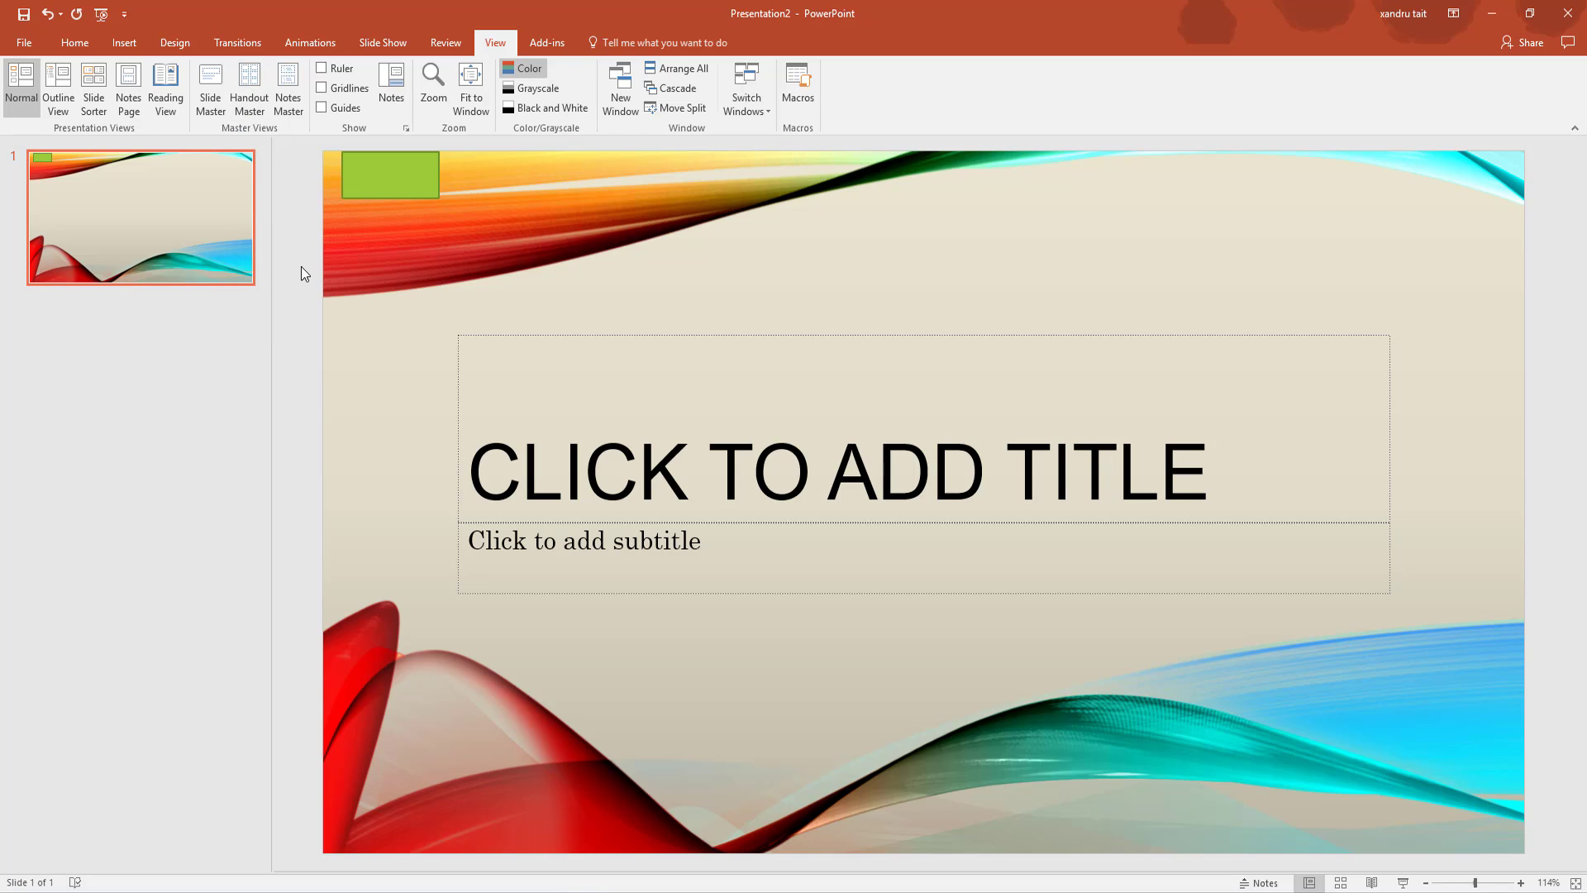
click(24, 42)
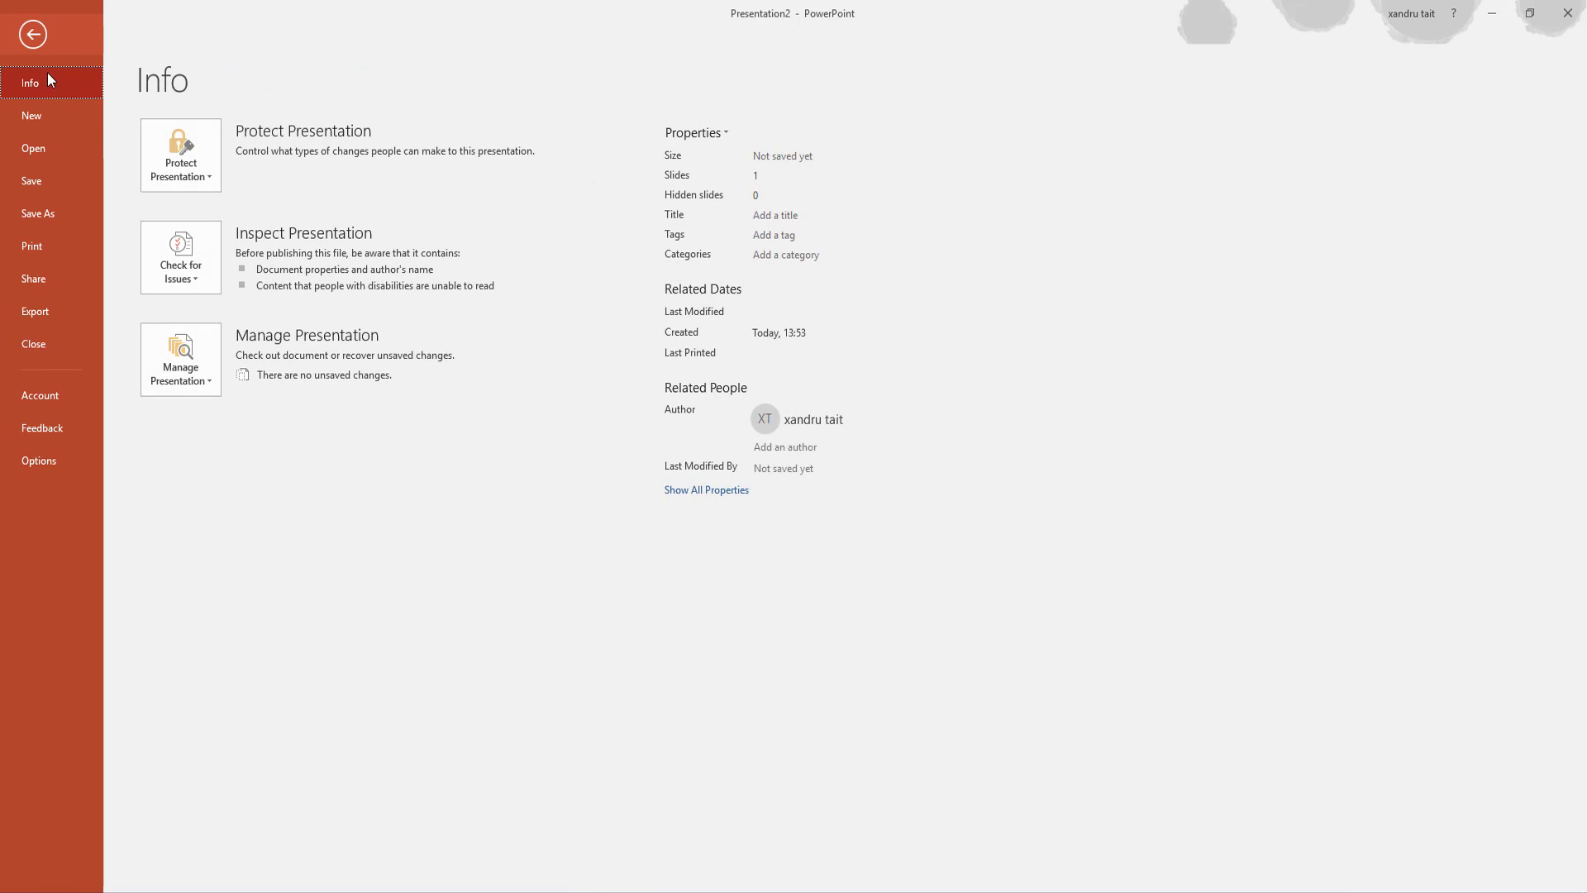
click(47, 121)
click(340, 175)
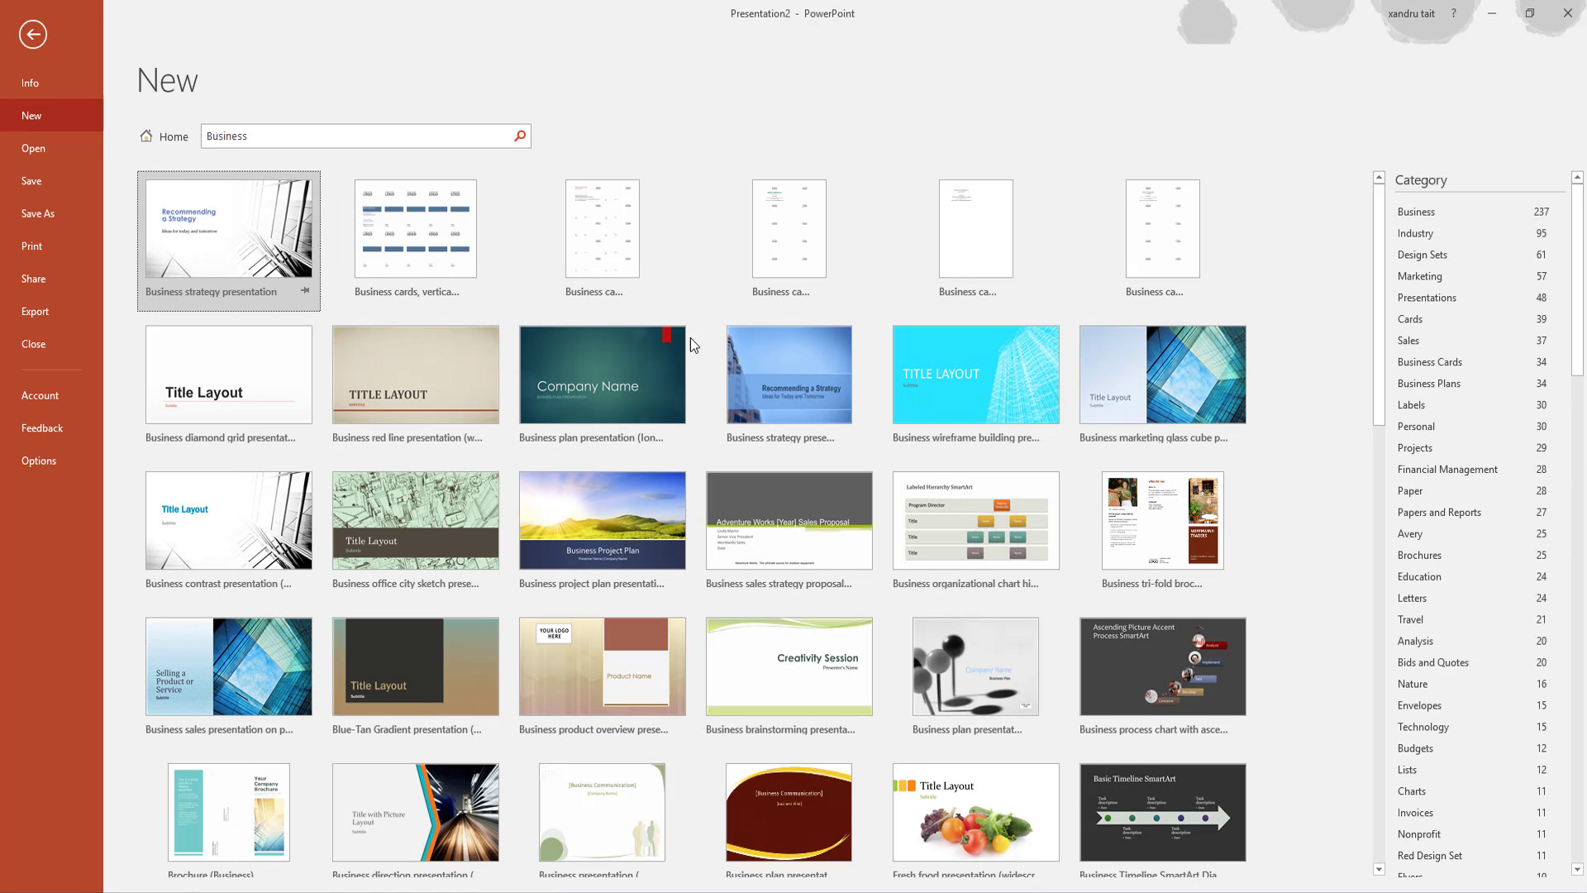
double_click(626, 345)
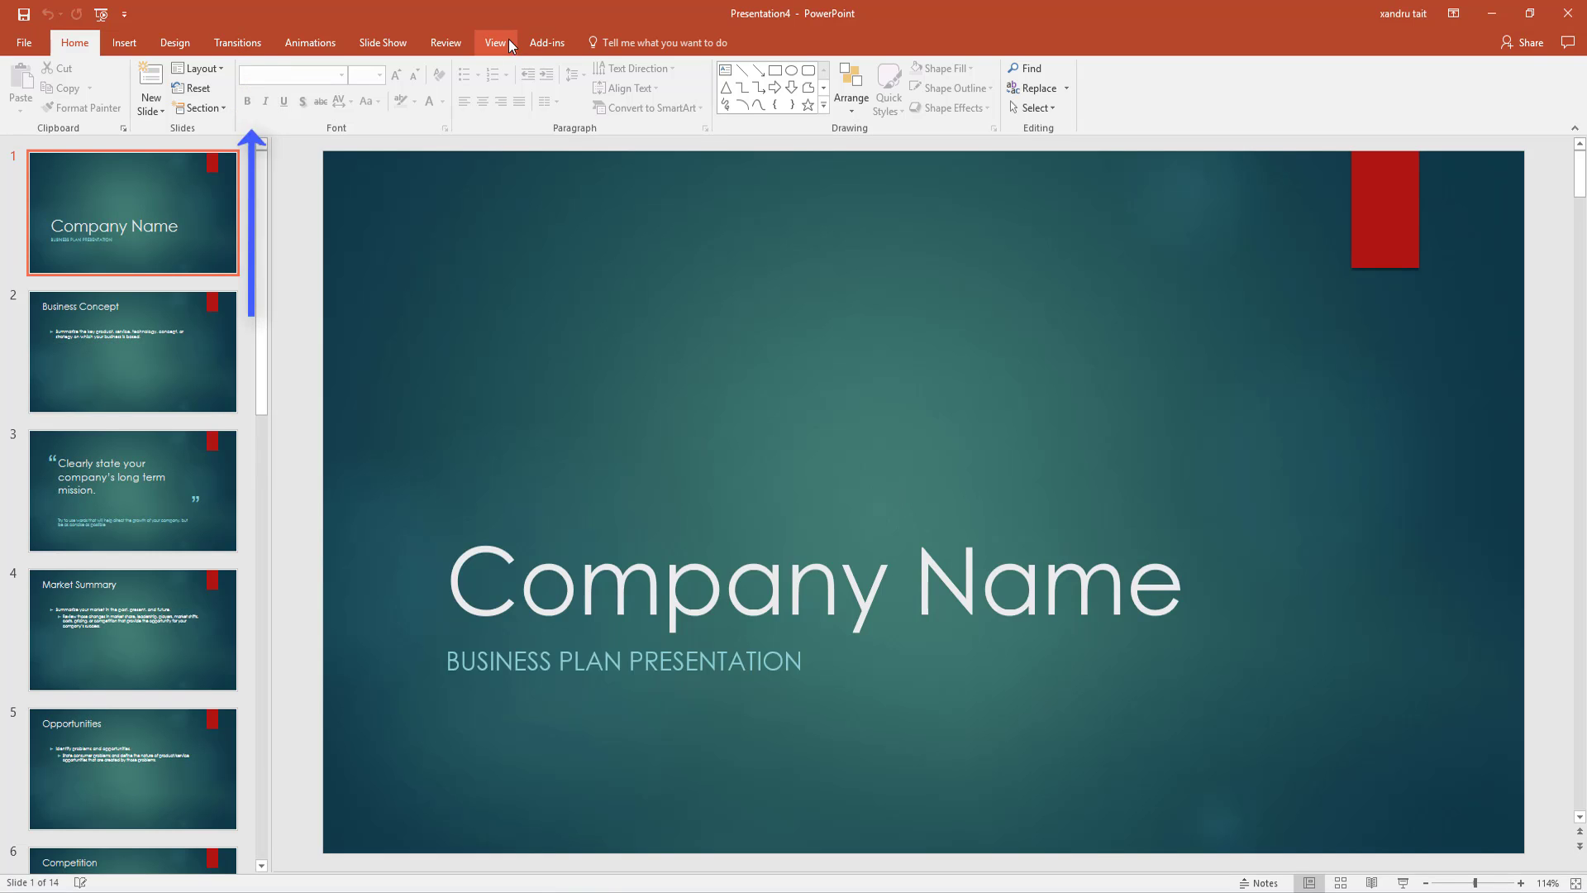
Step: Switch the presentation into Handout Master view
click(501, 40)
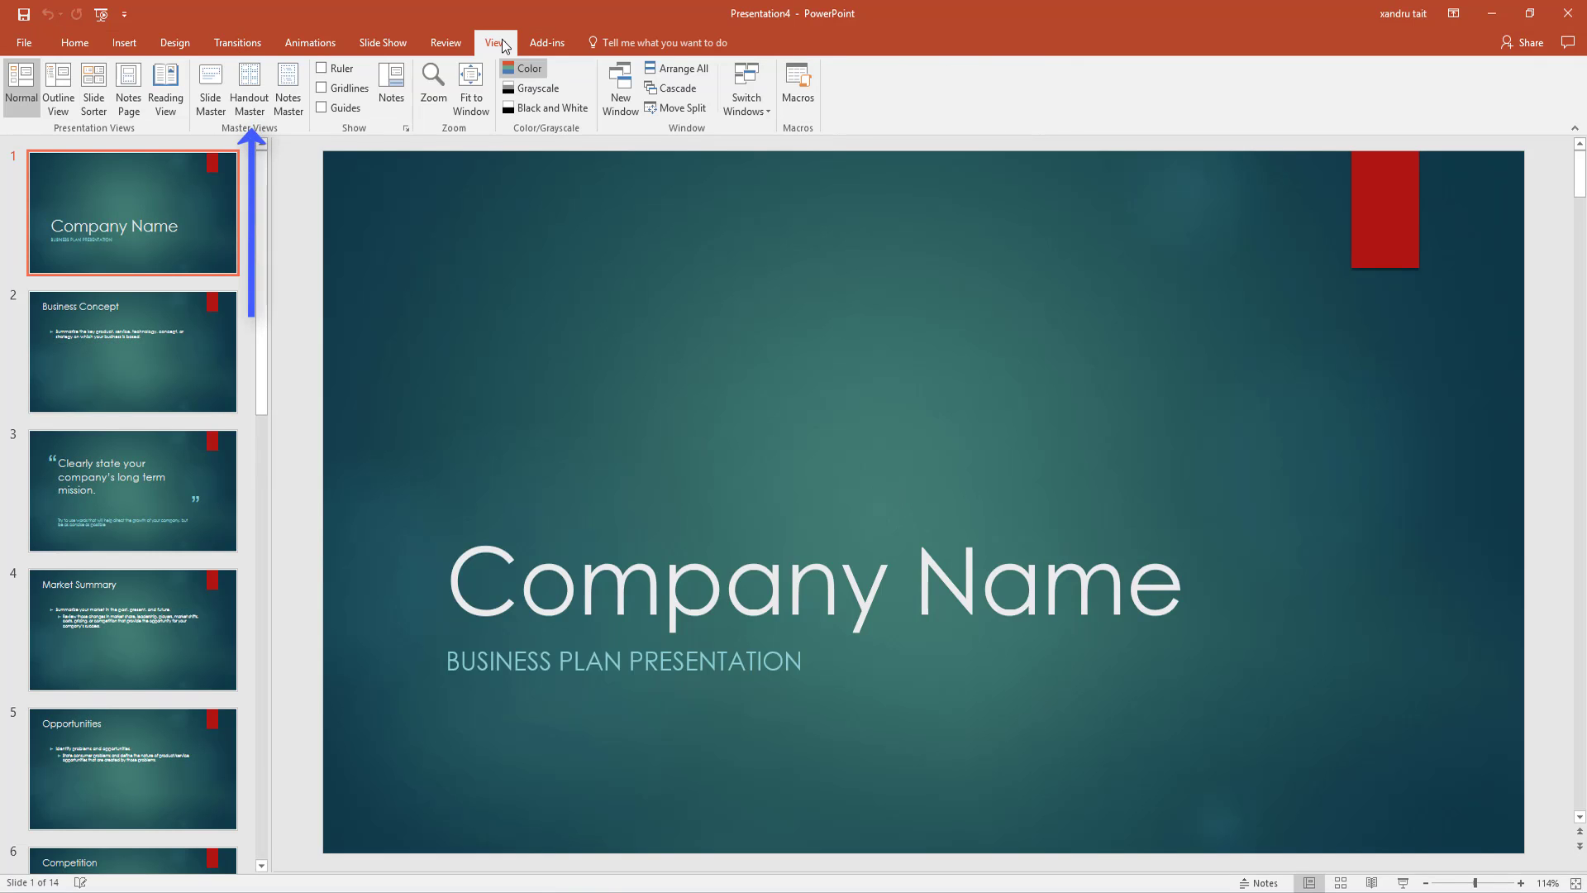
click(251, 104)
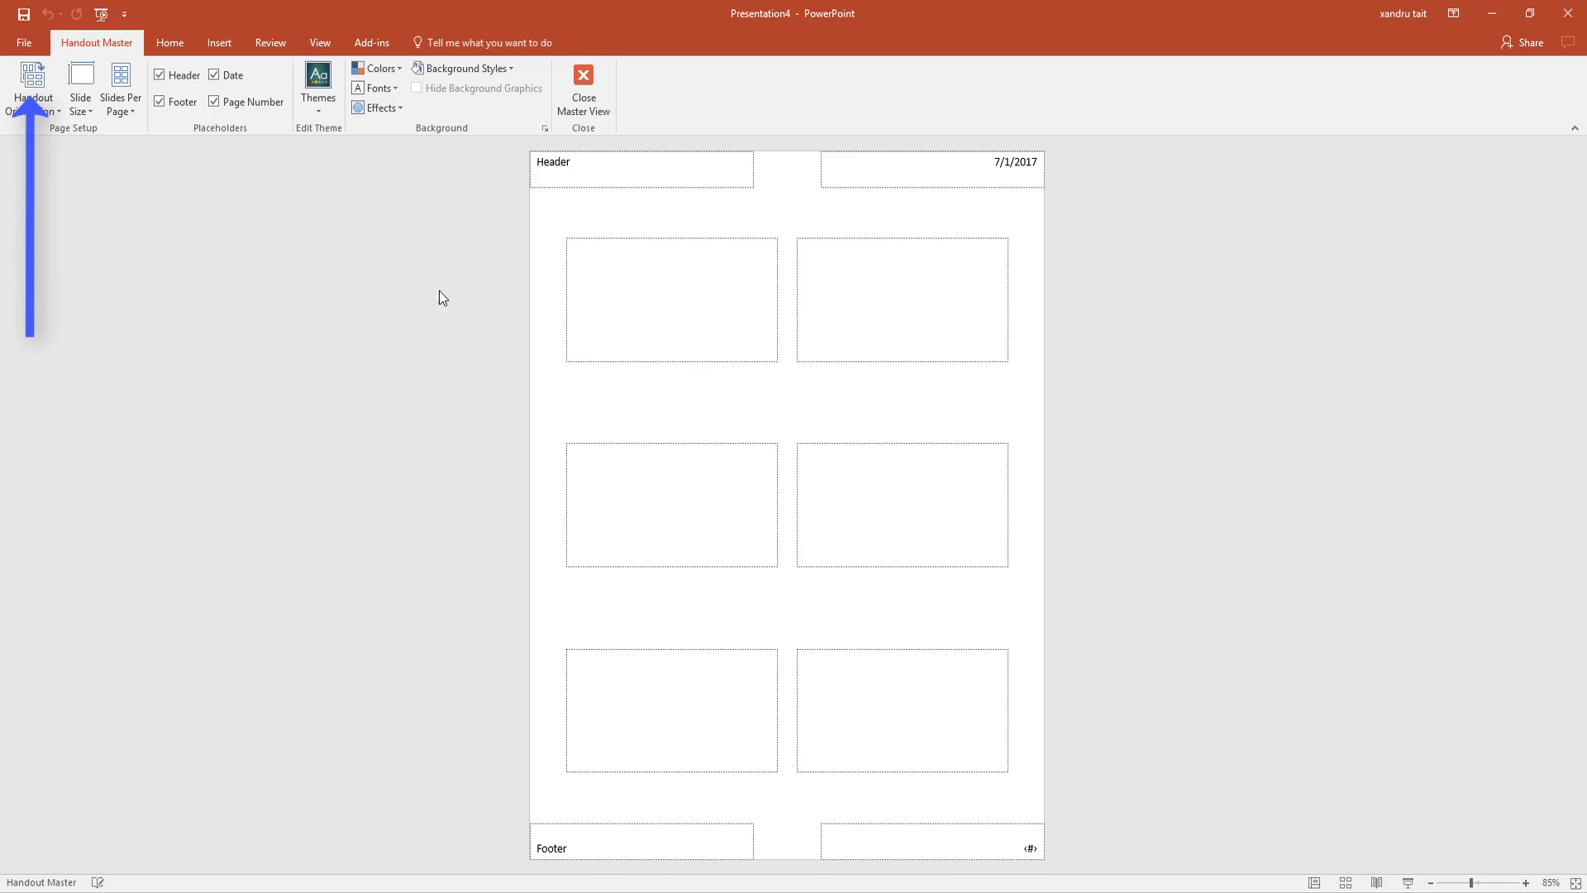
Step: Try a landscape handout orientation, then return it to portrait
click(32, 111)
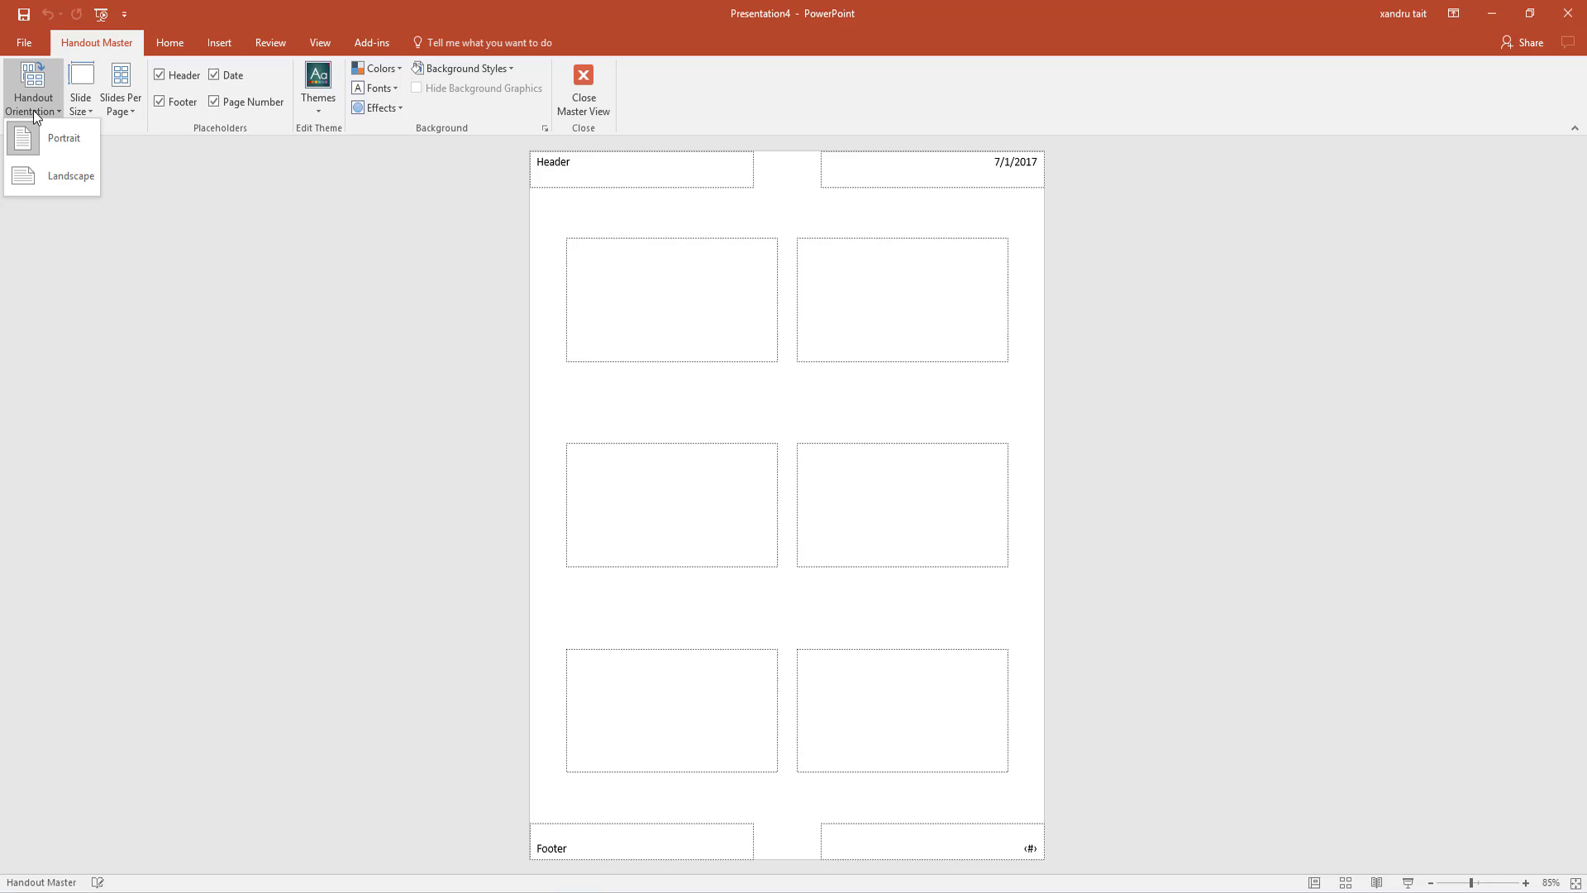
click(46, 176)
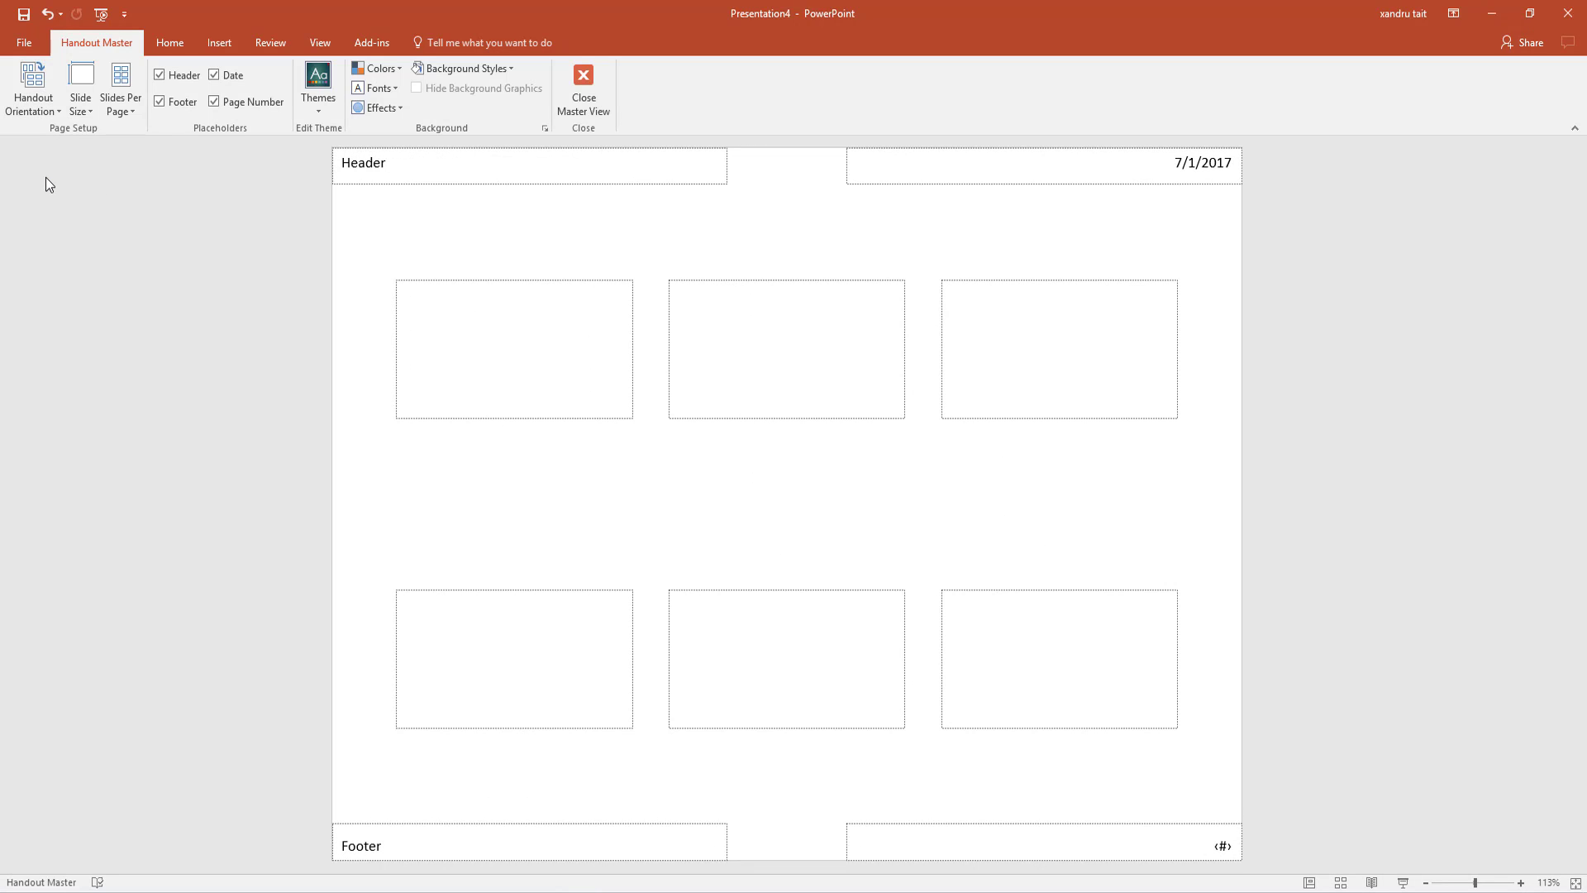
click(32, 99)
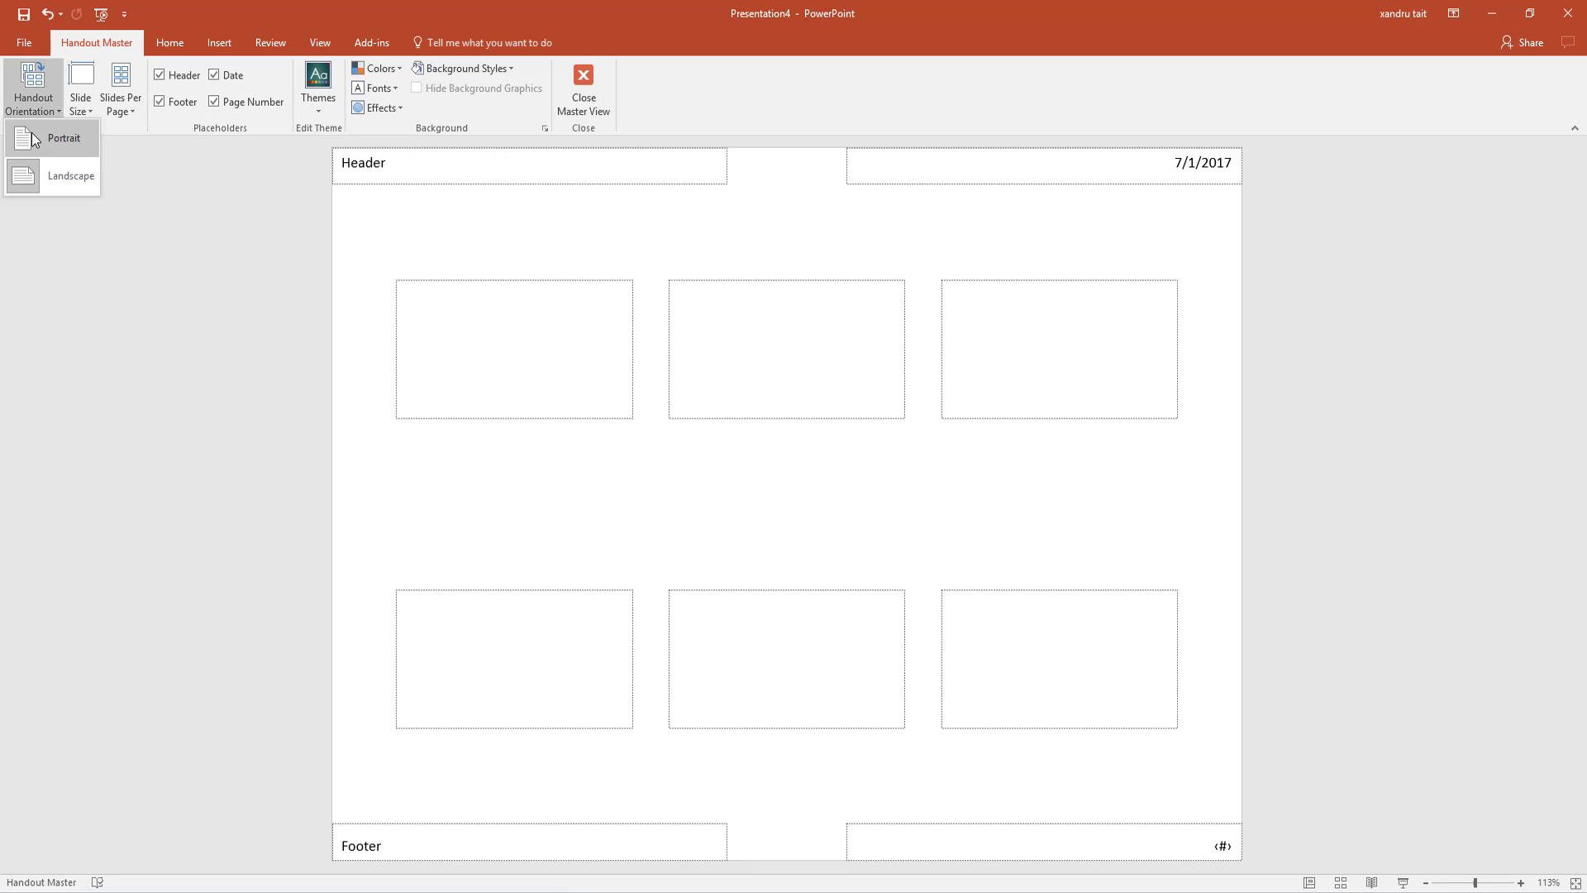
click(35, 138)
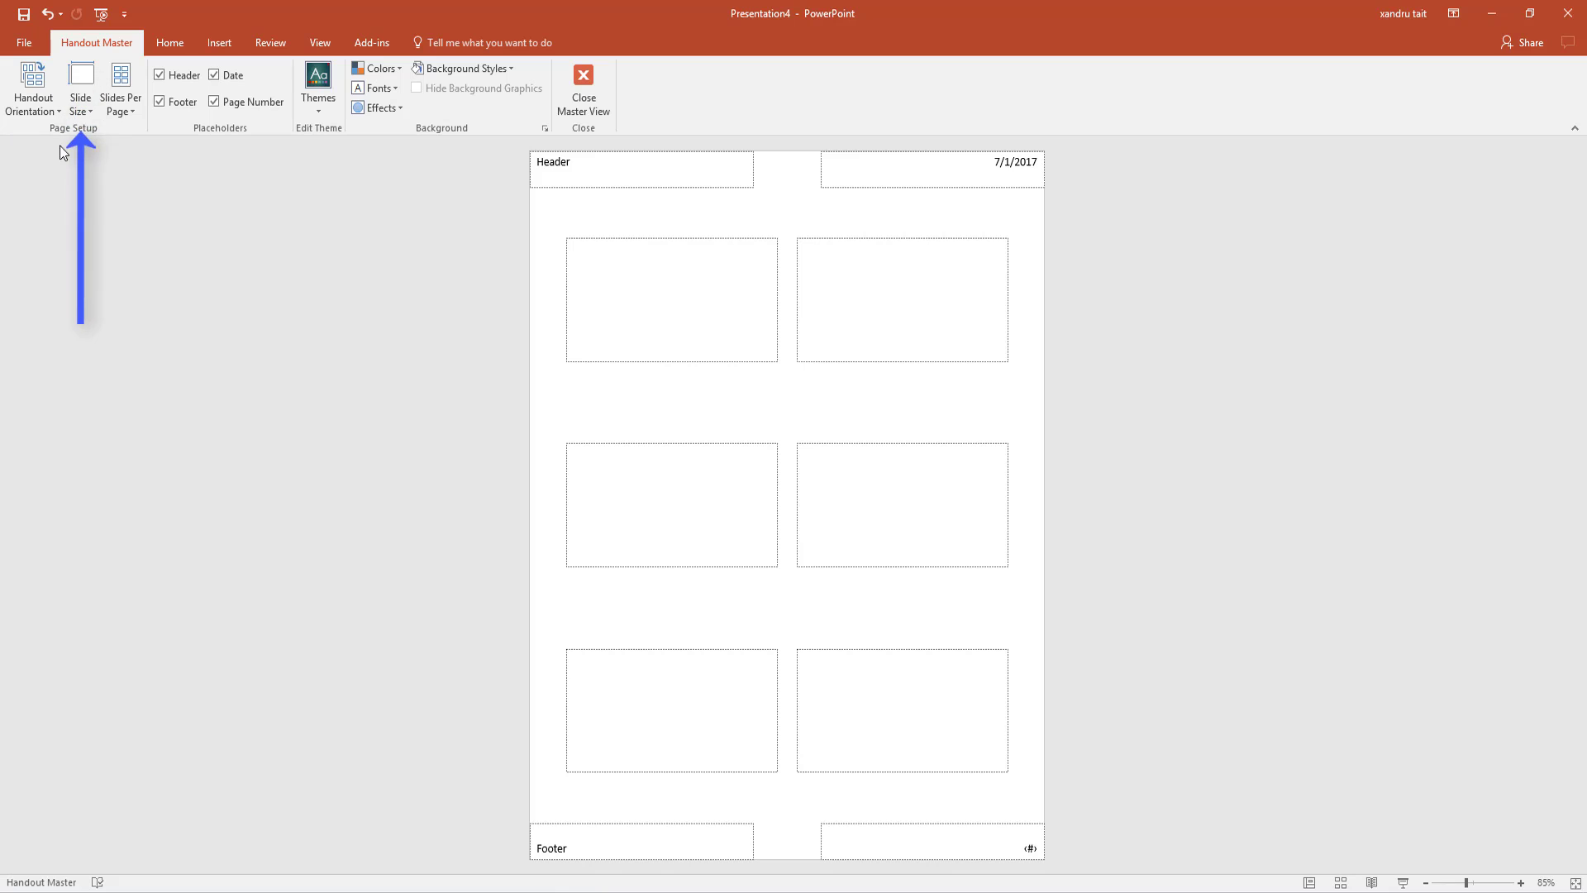
Step: Change the slide size to Standard (4:3) using Ensure Fit
click(87, 105)
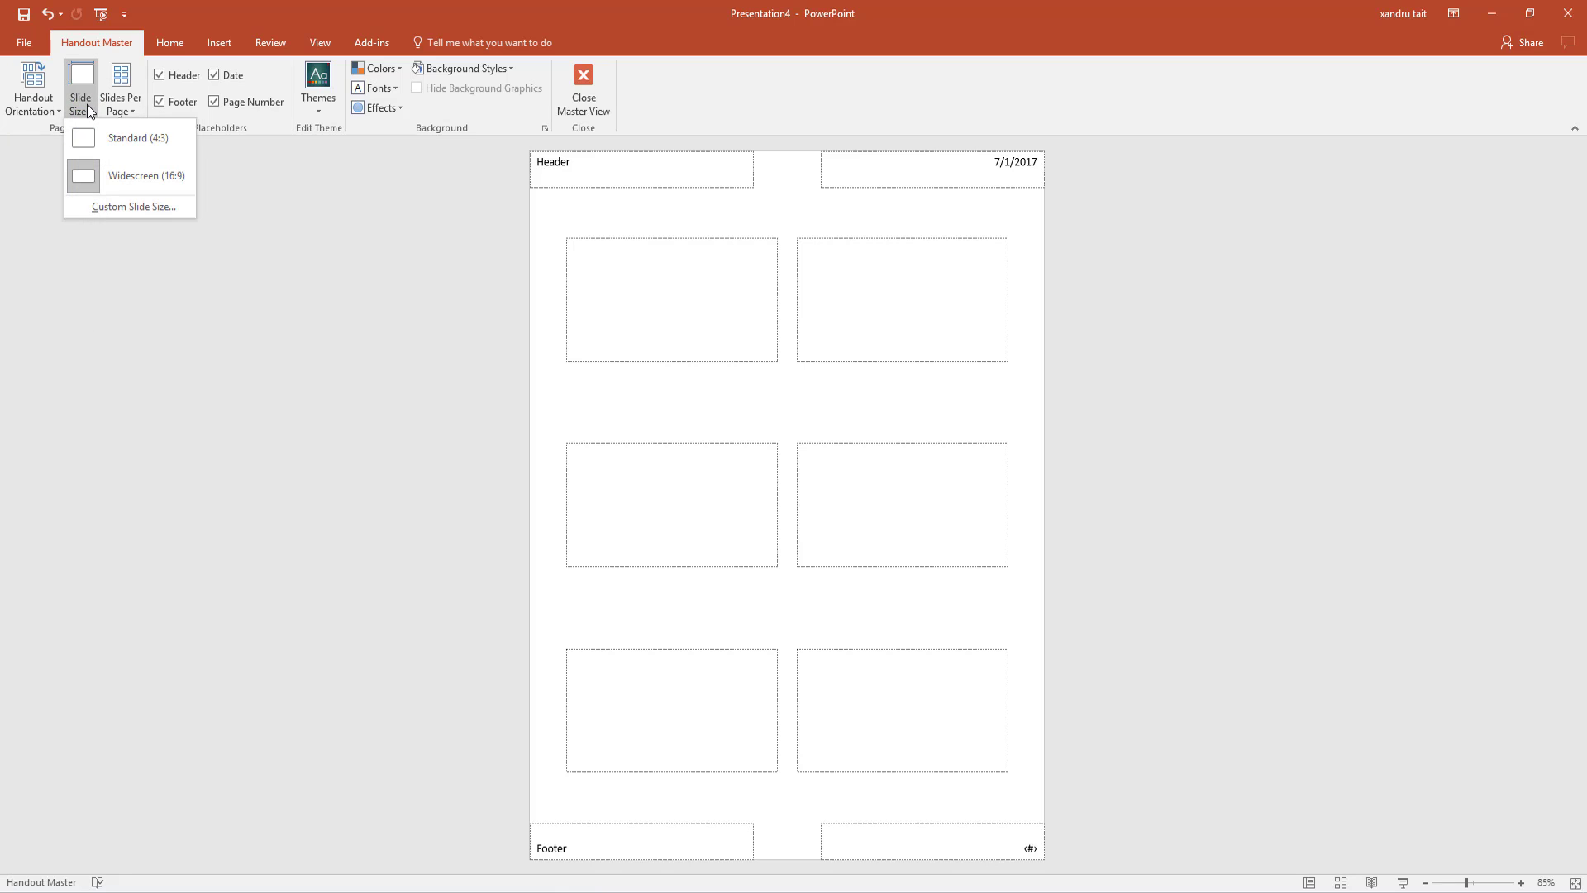
click(97, 137)
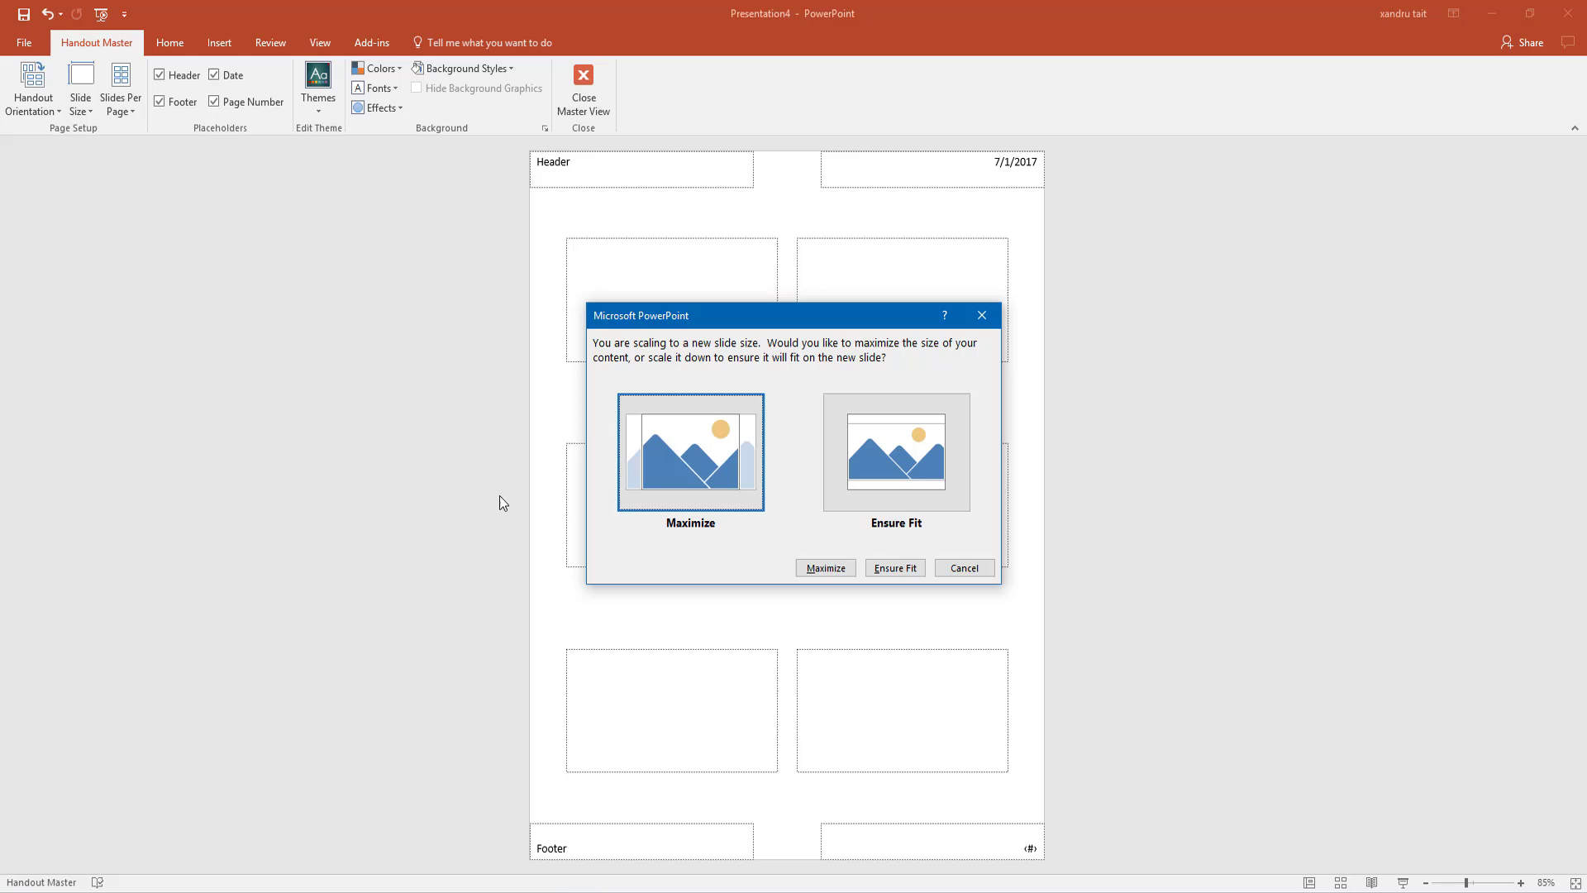
click(885, 483)
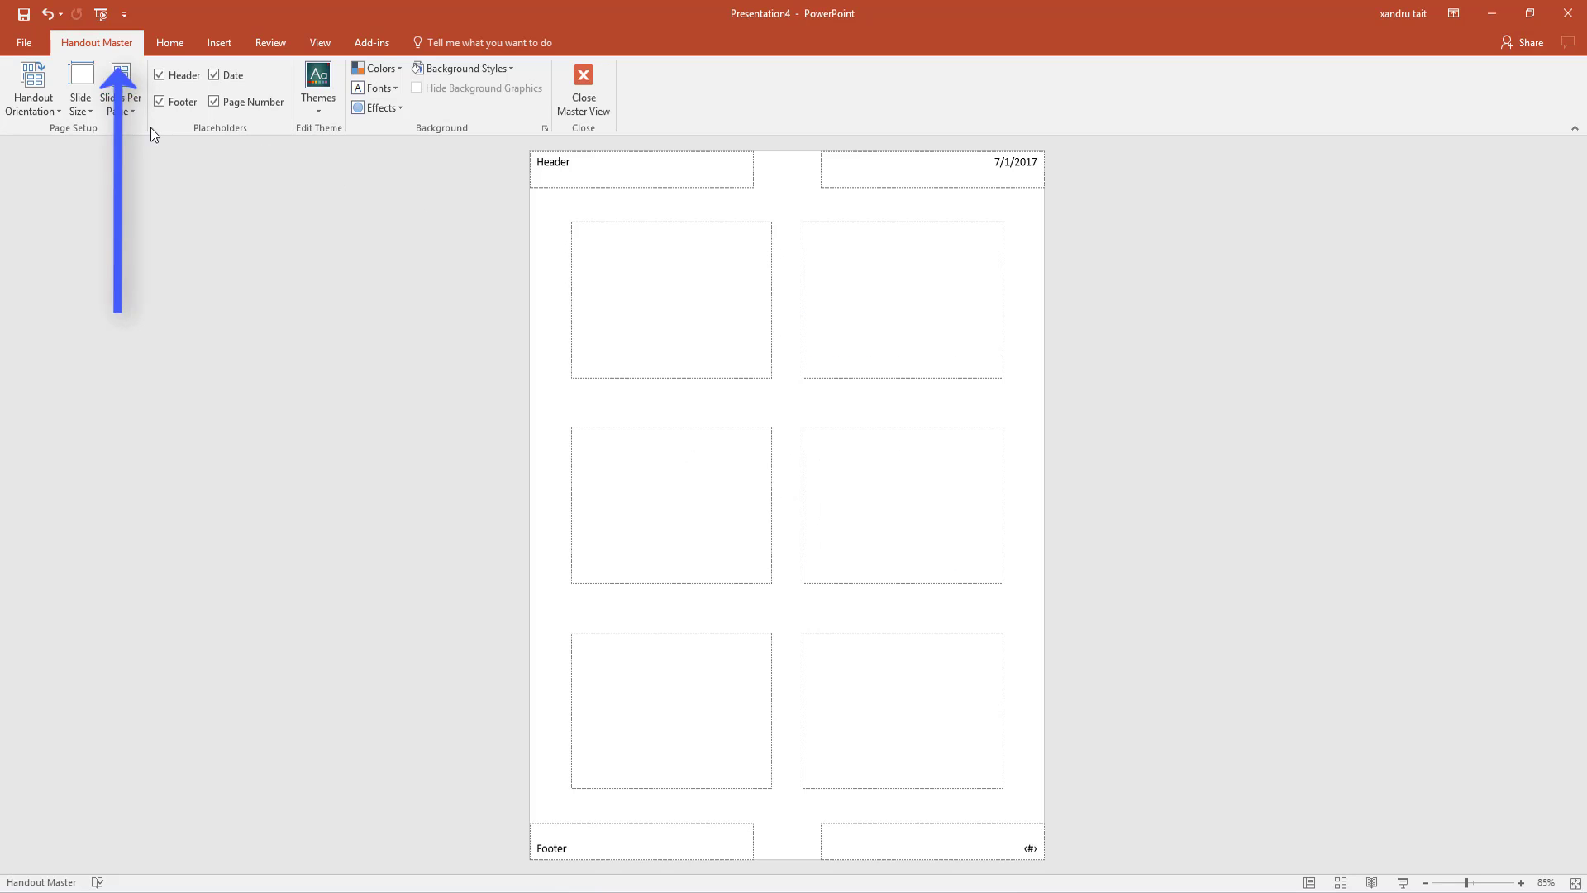
Step: Try two slides per handout page, then settle on four
click(126, 106)
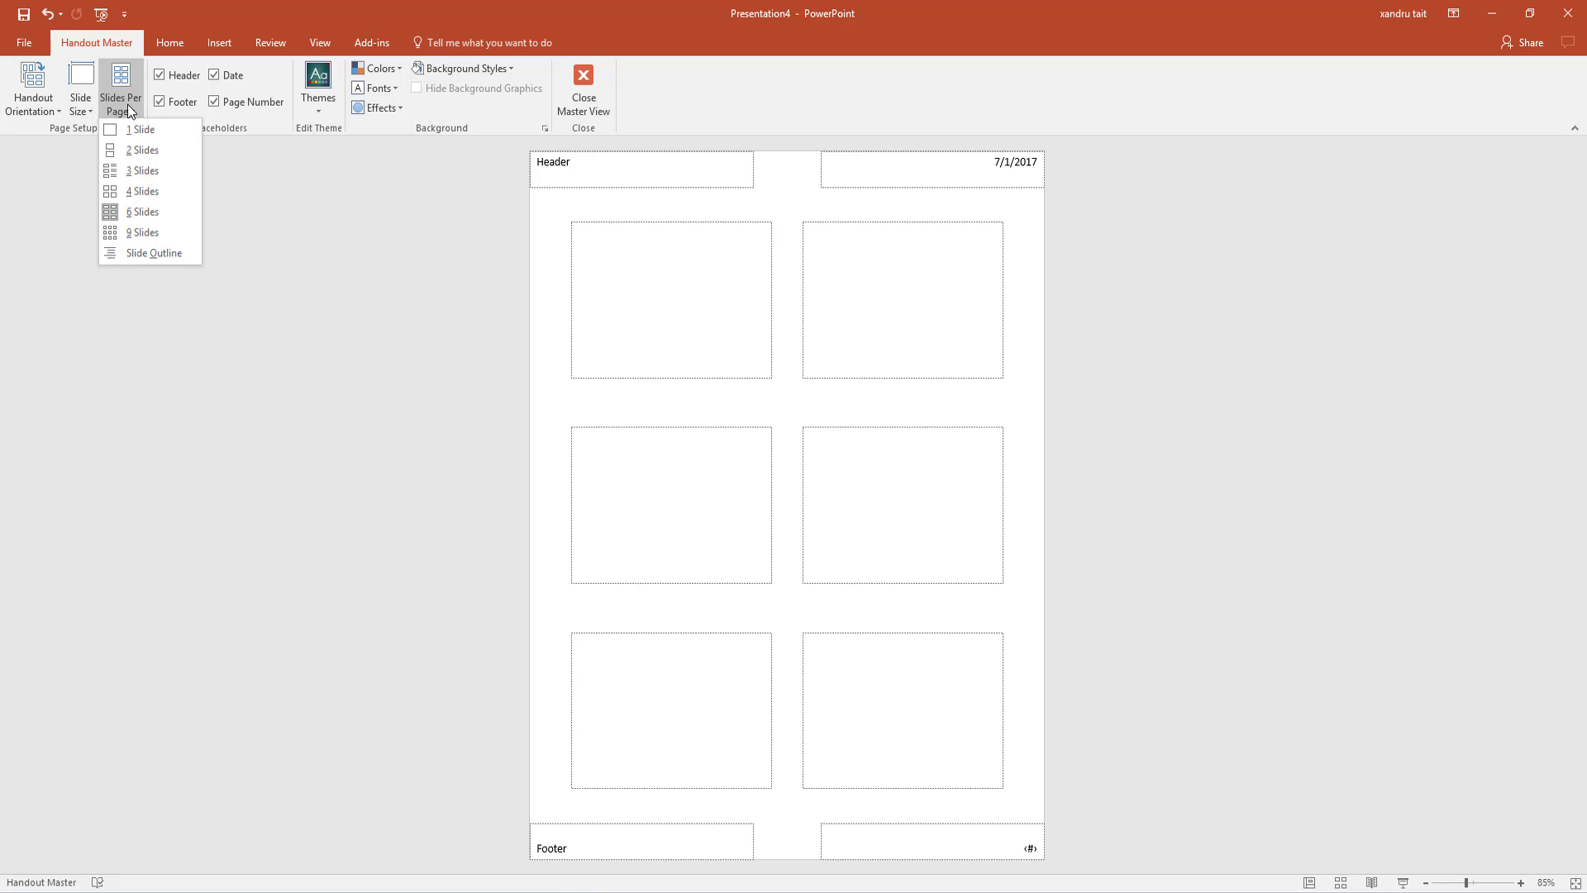
click(133, 151)
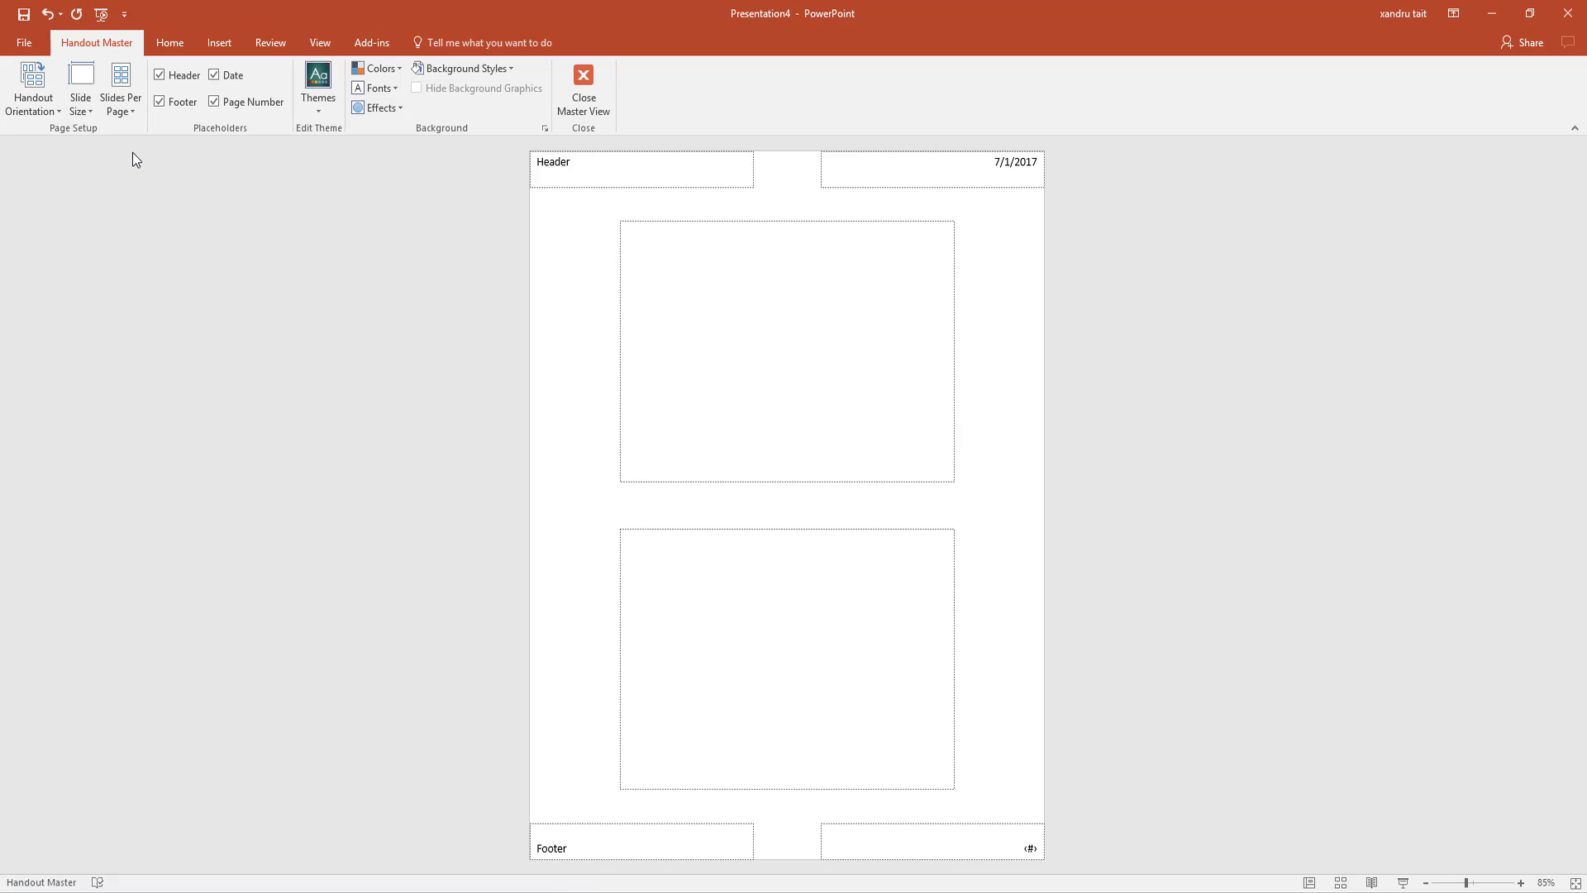
click(128, 103)
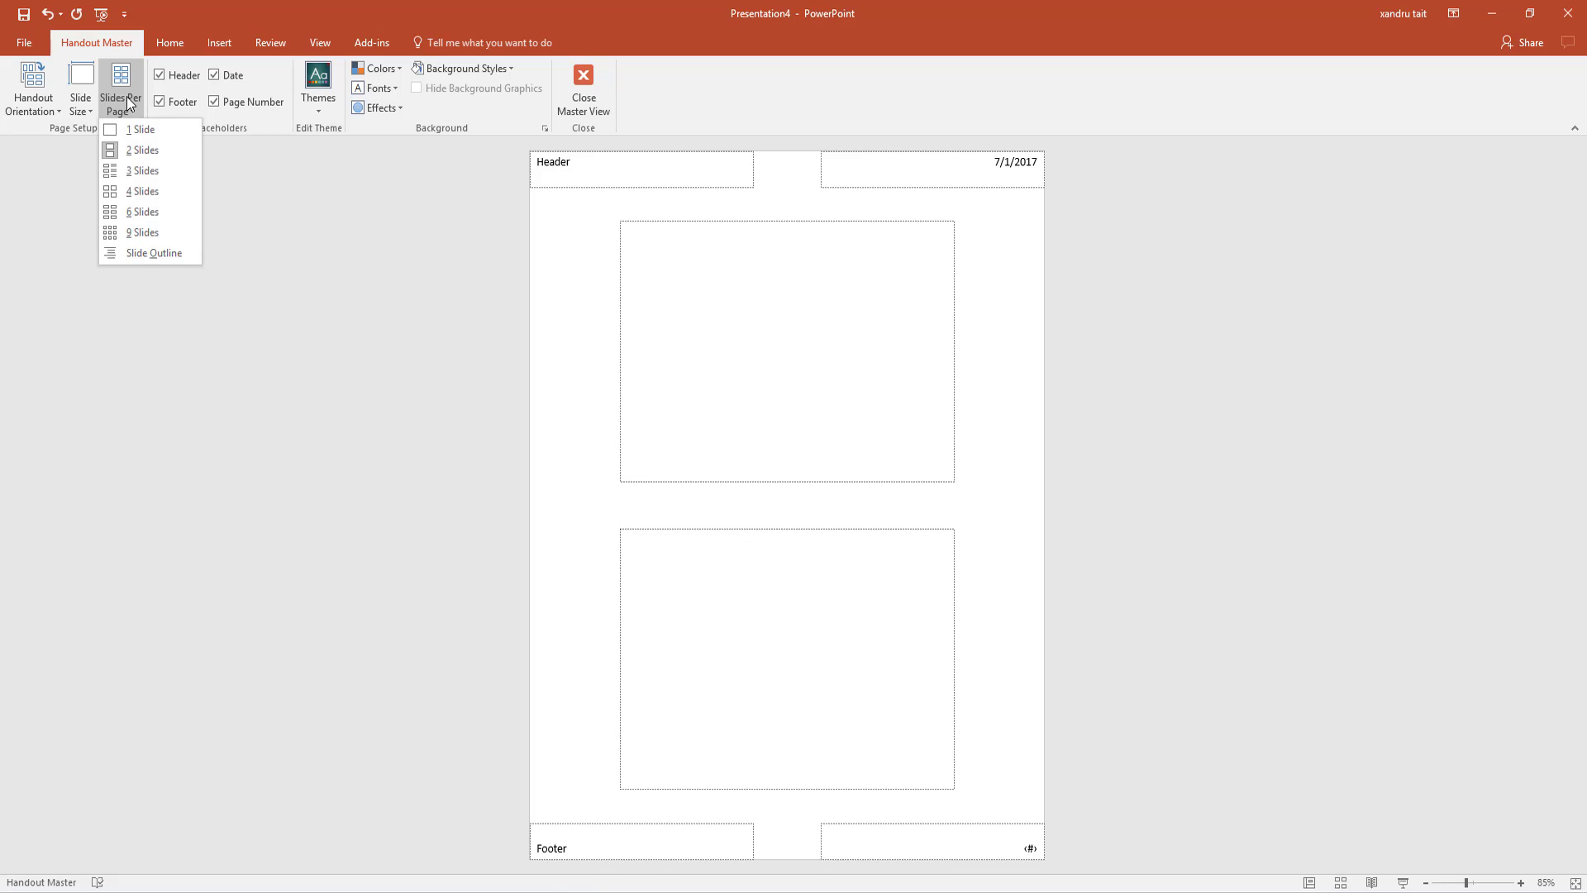
click(145, 195)
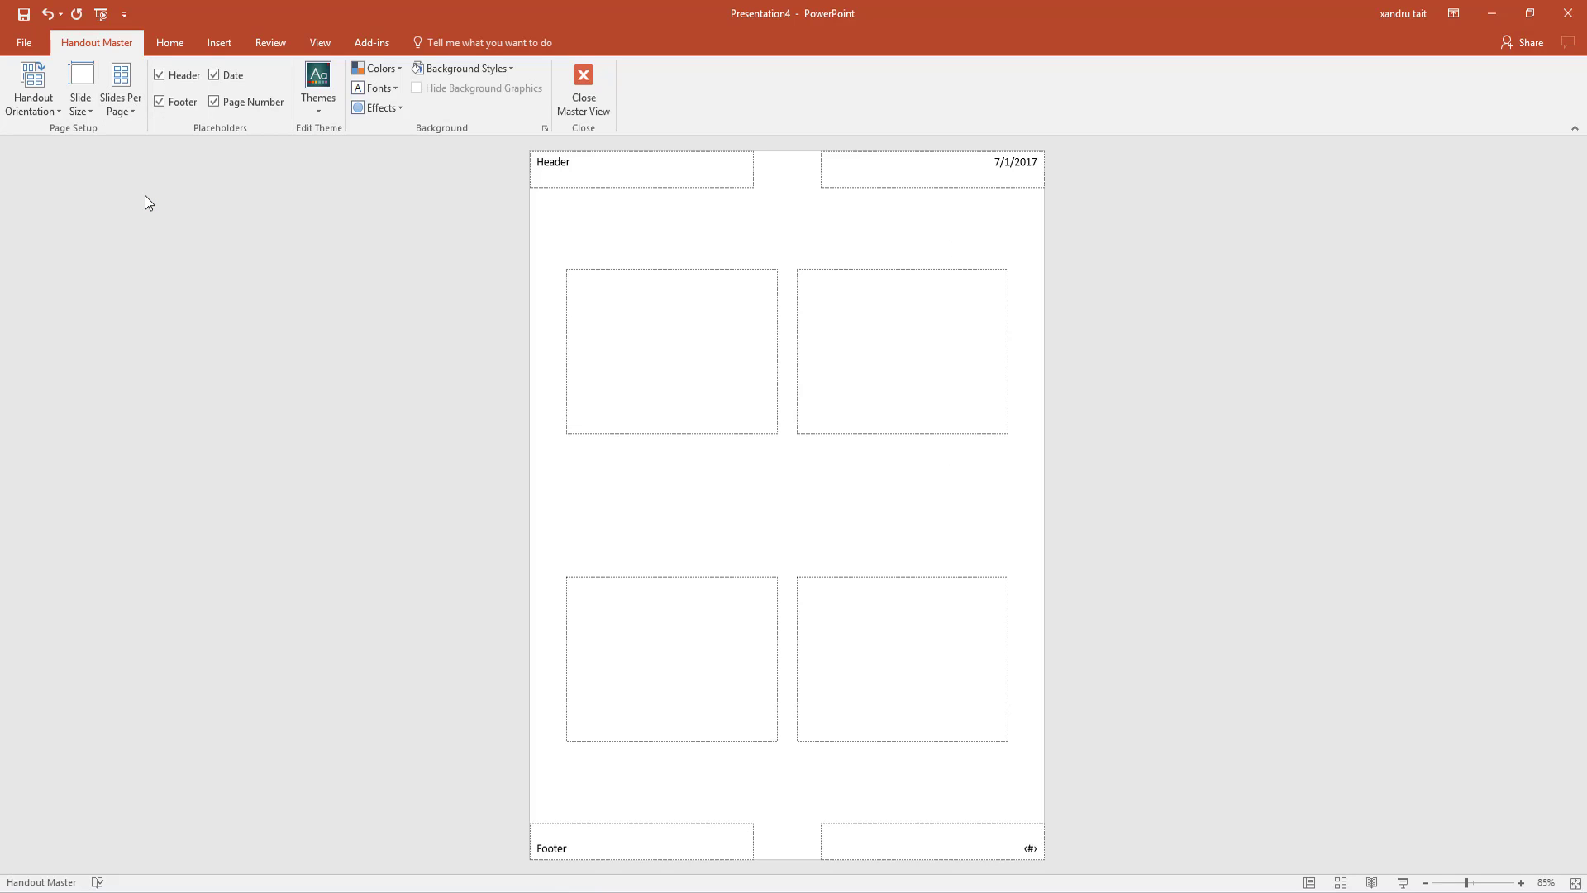
Step: Toggle the handout's header, footer and date placeholders off and back on
click(159, 77)
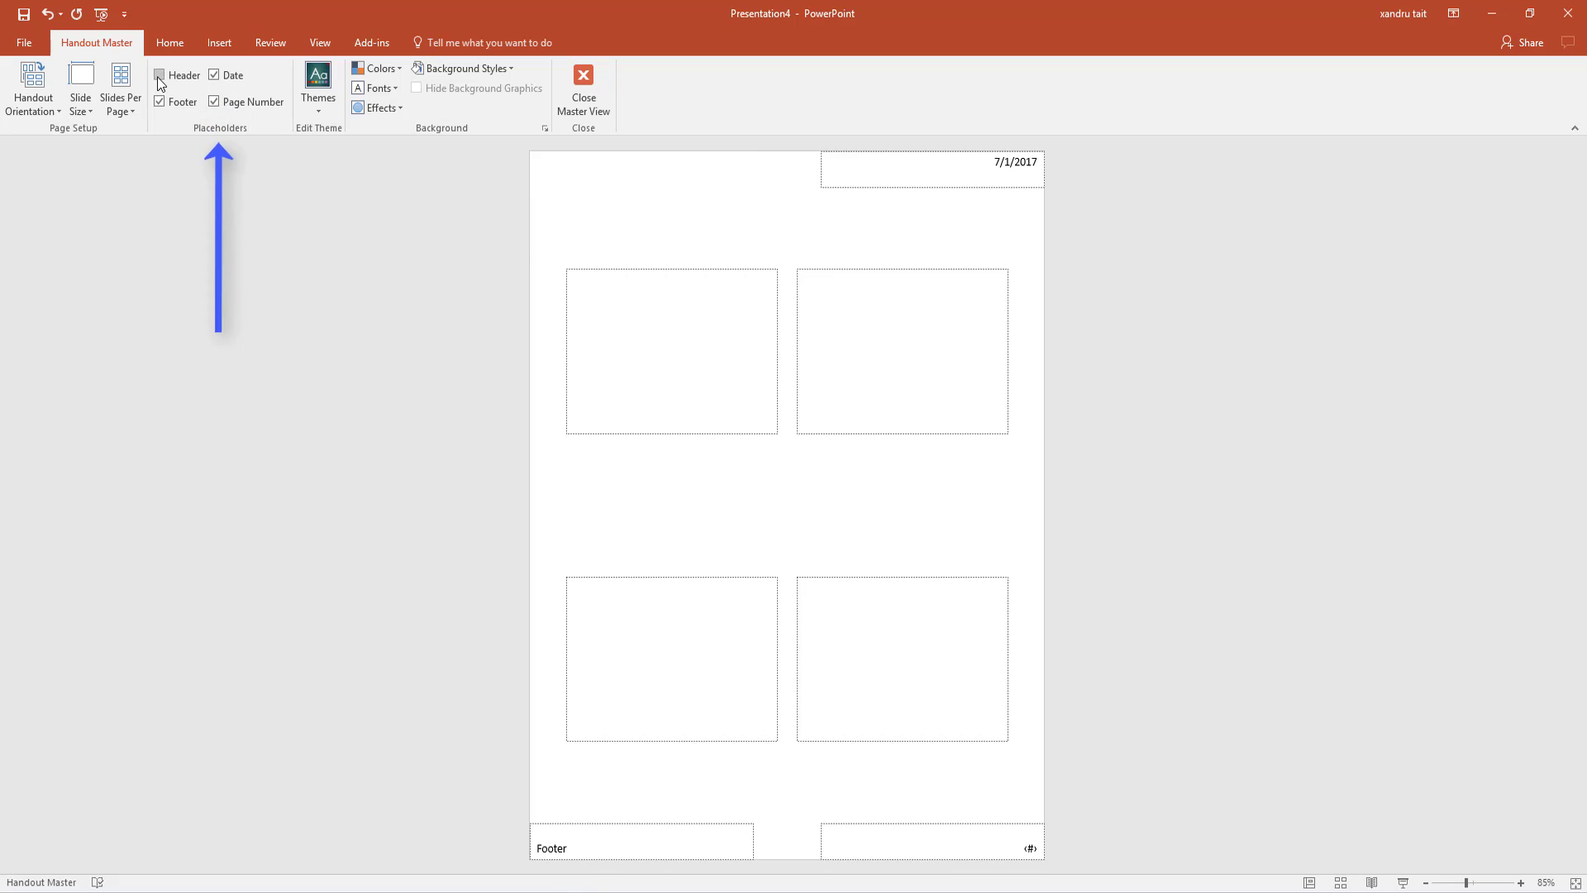
click(159, 76)
click(157, 101)
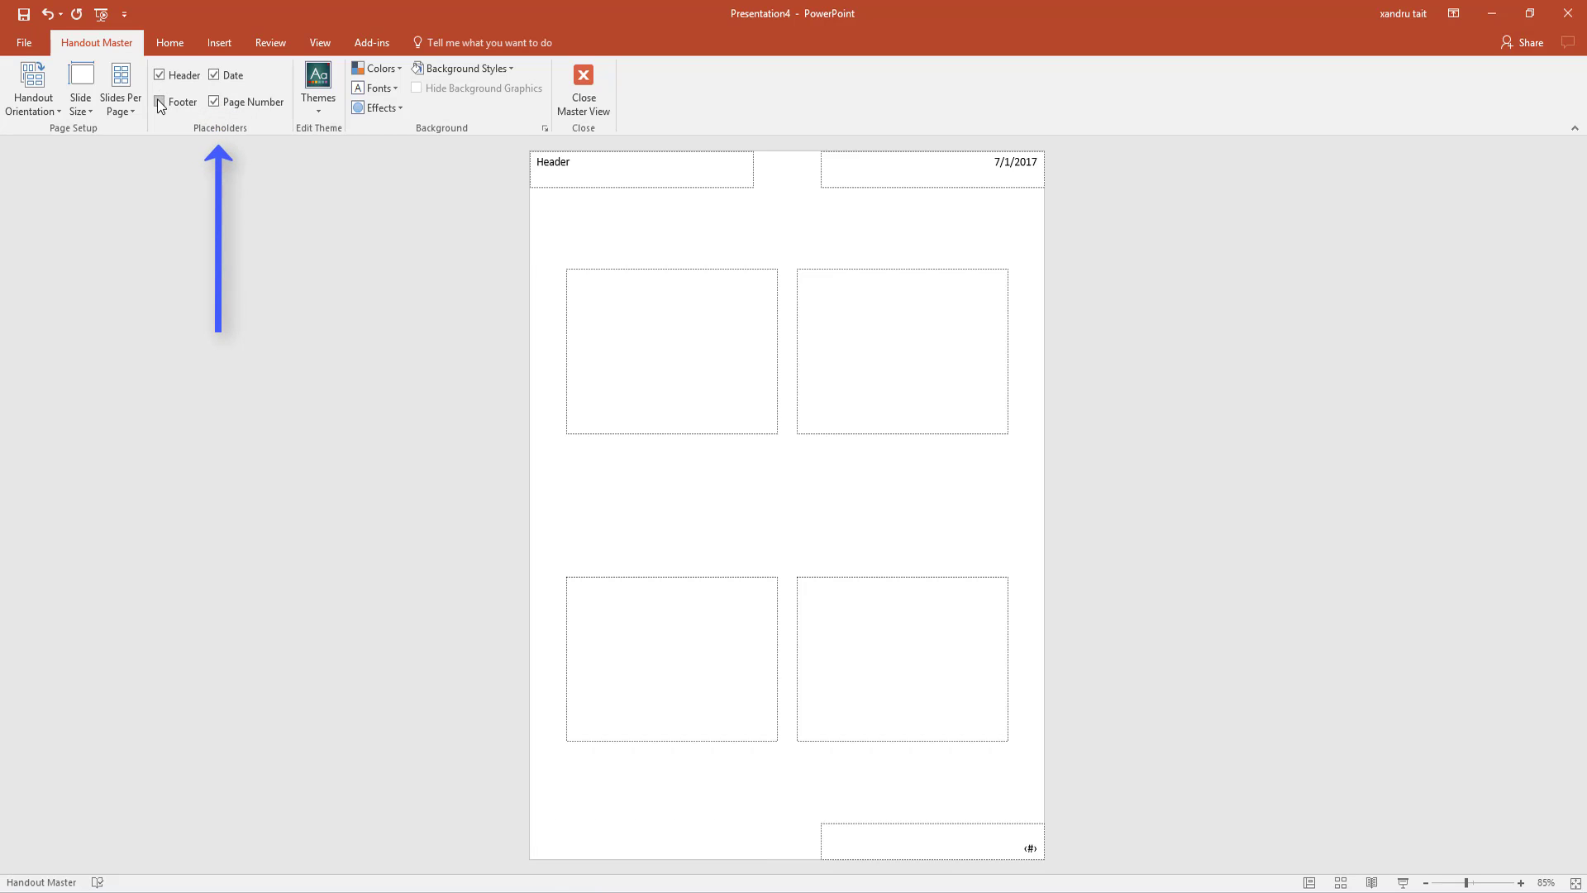
click(157, 101)
click(214, 75)
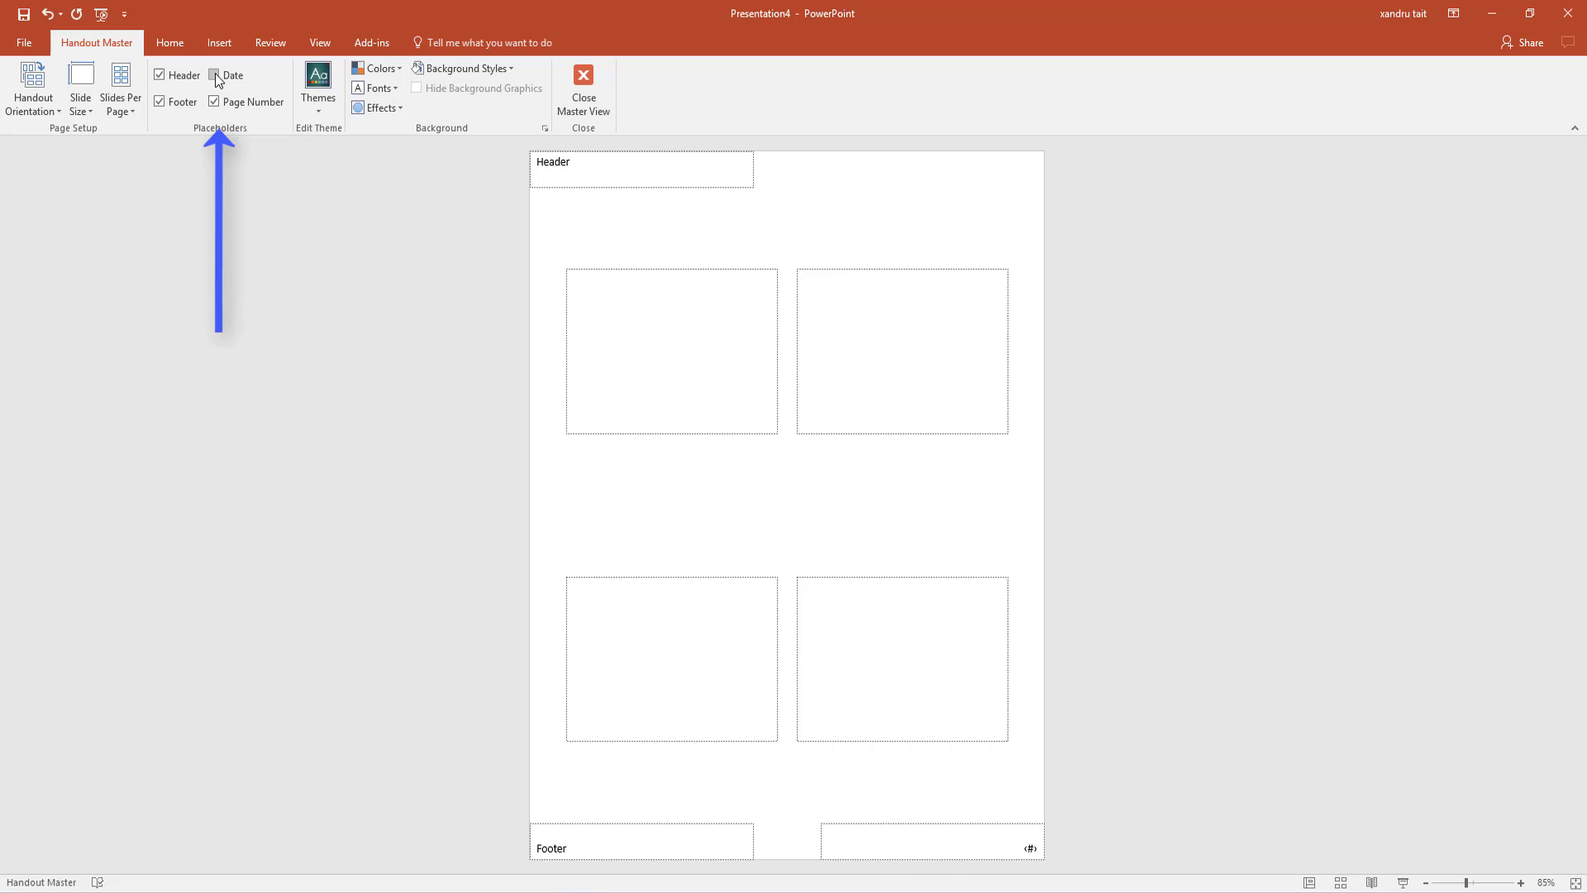
click(216, 77)
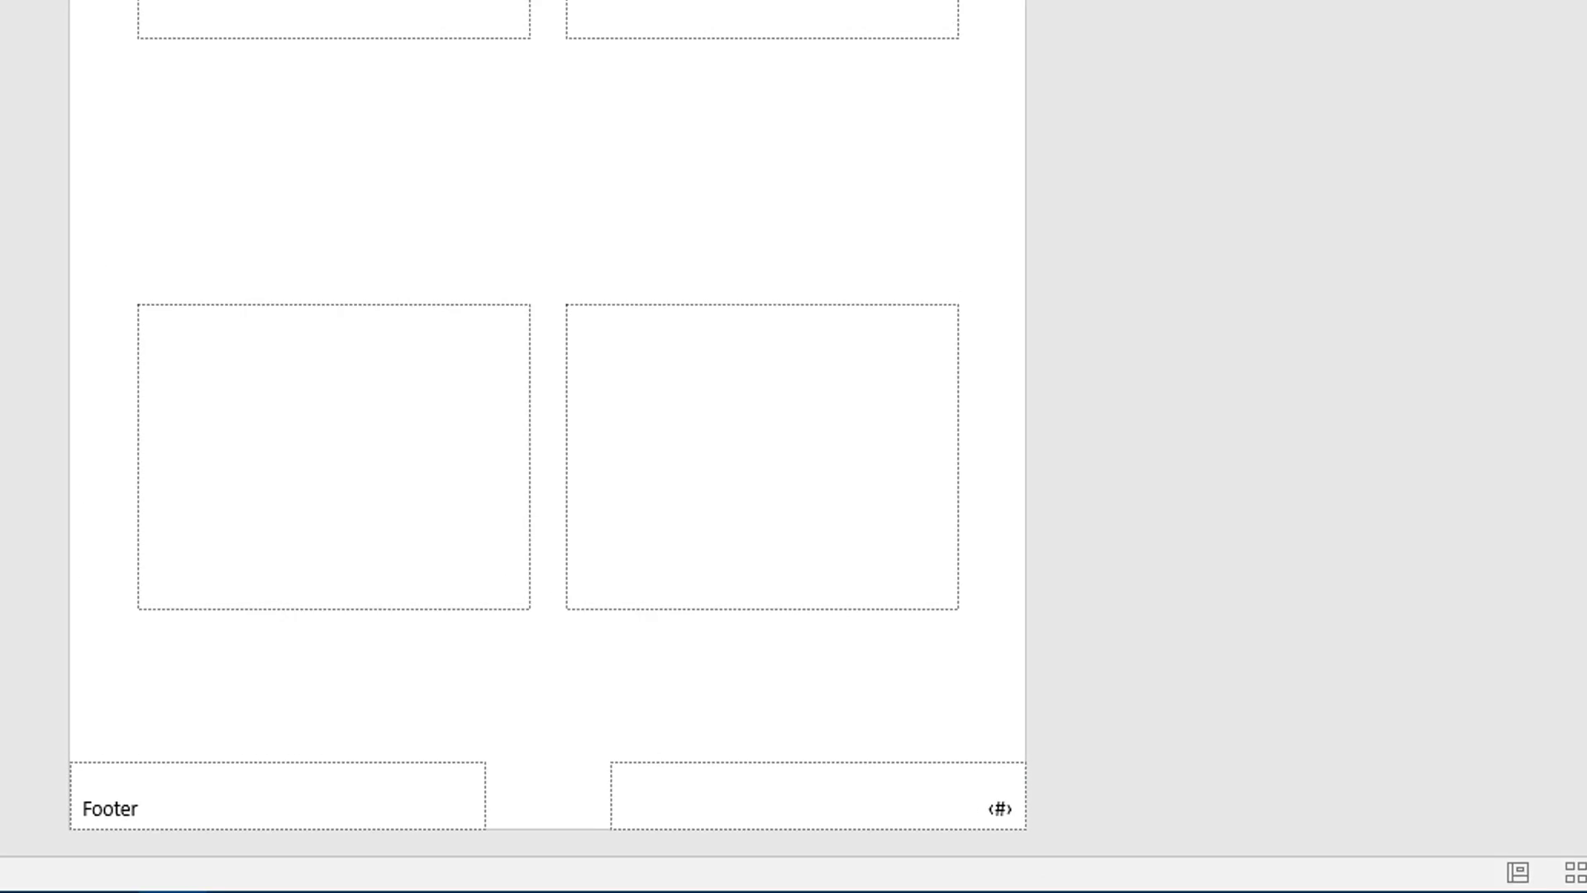
Step: Apply the Office colour set, try grey and dark blue backgrounds, then restore plain white
click(370, 67)
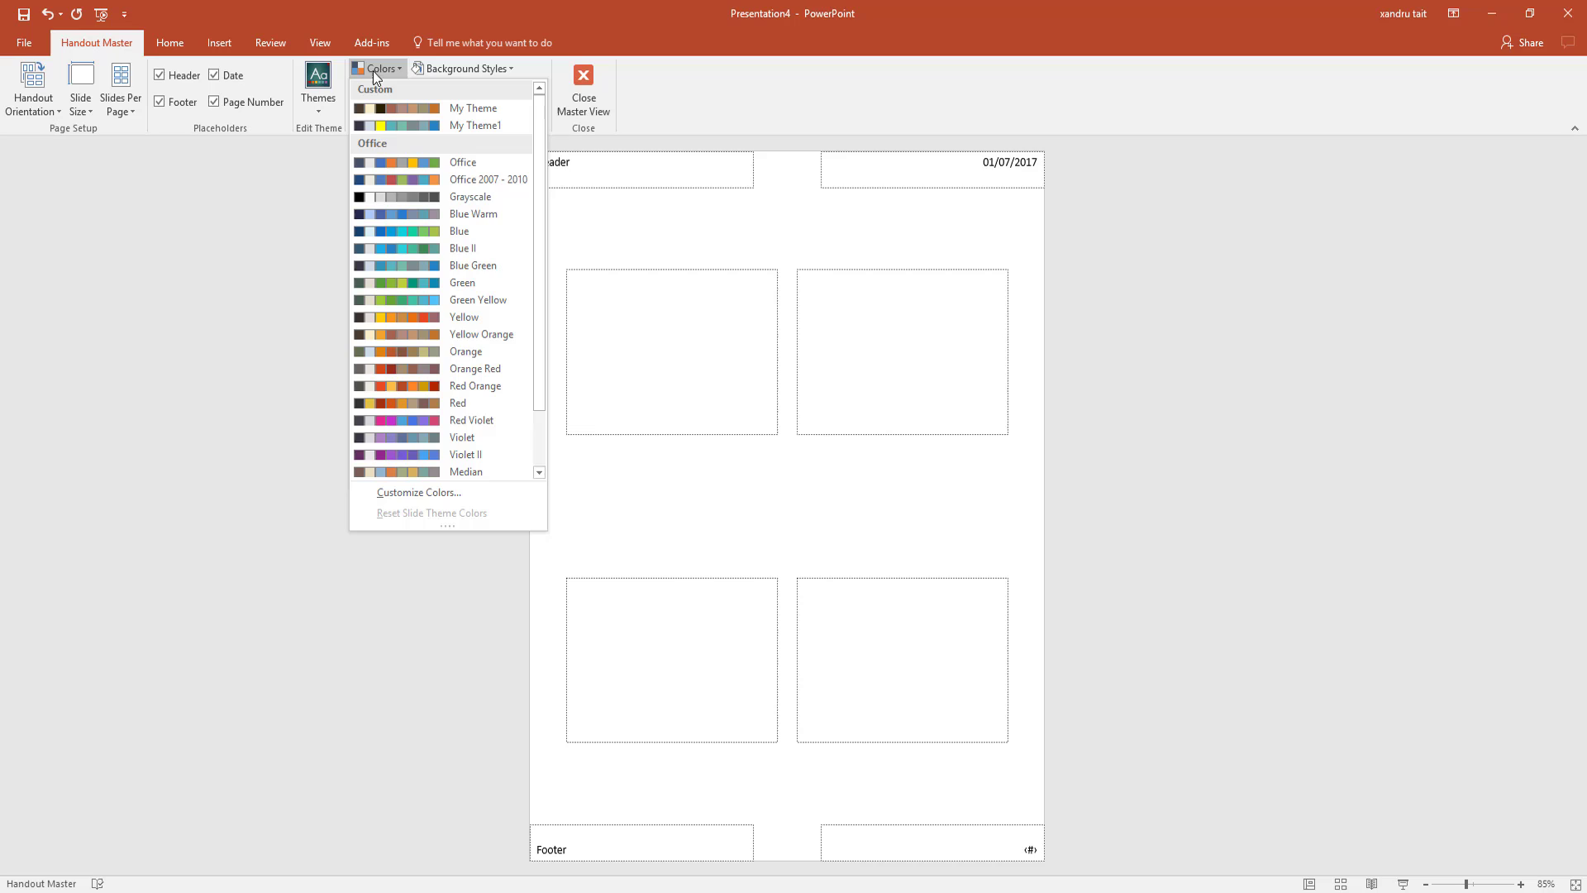
click(378, 162)
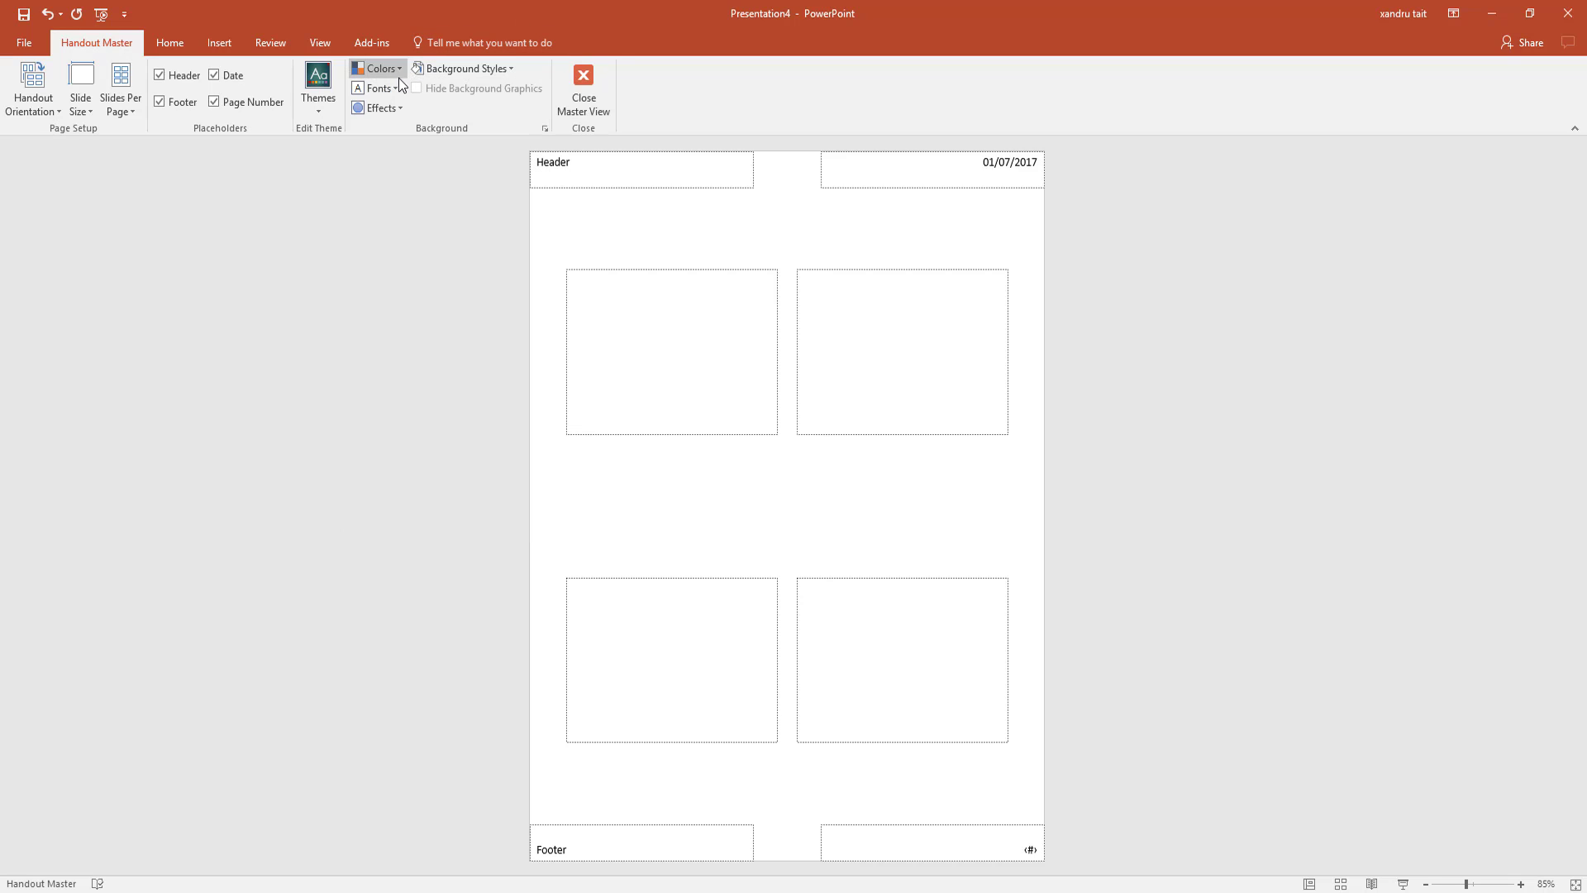
click(490, 64)
click(491, 155)
click(479, 71)
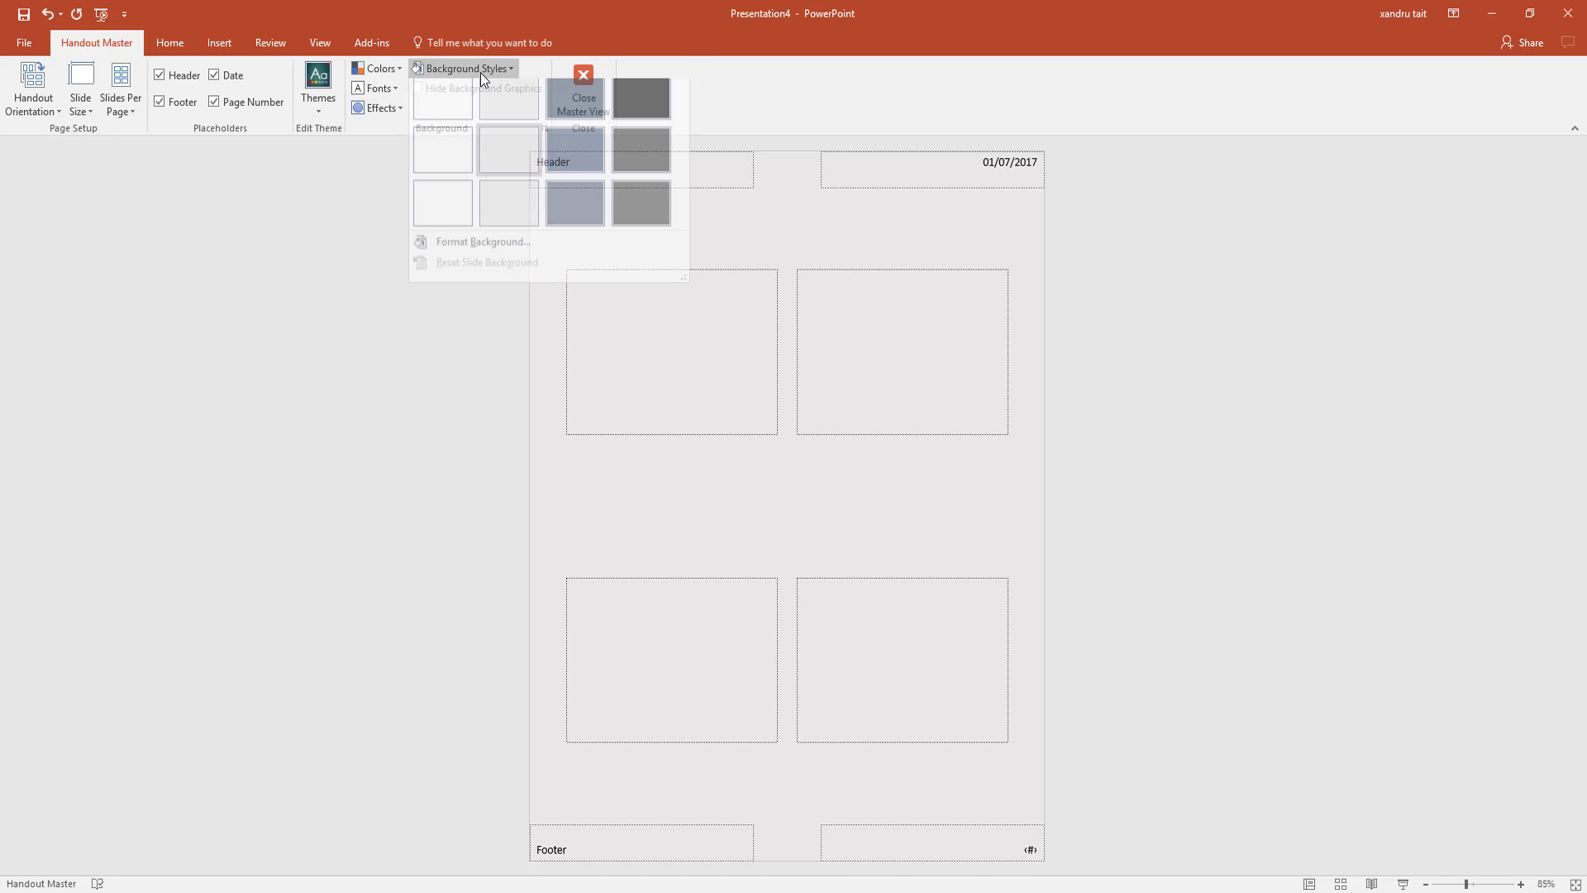
click(553, 192)
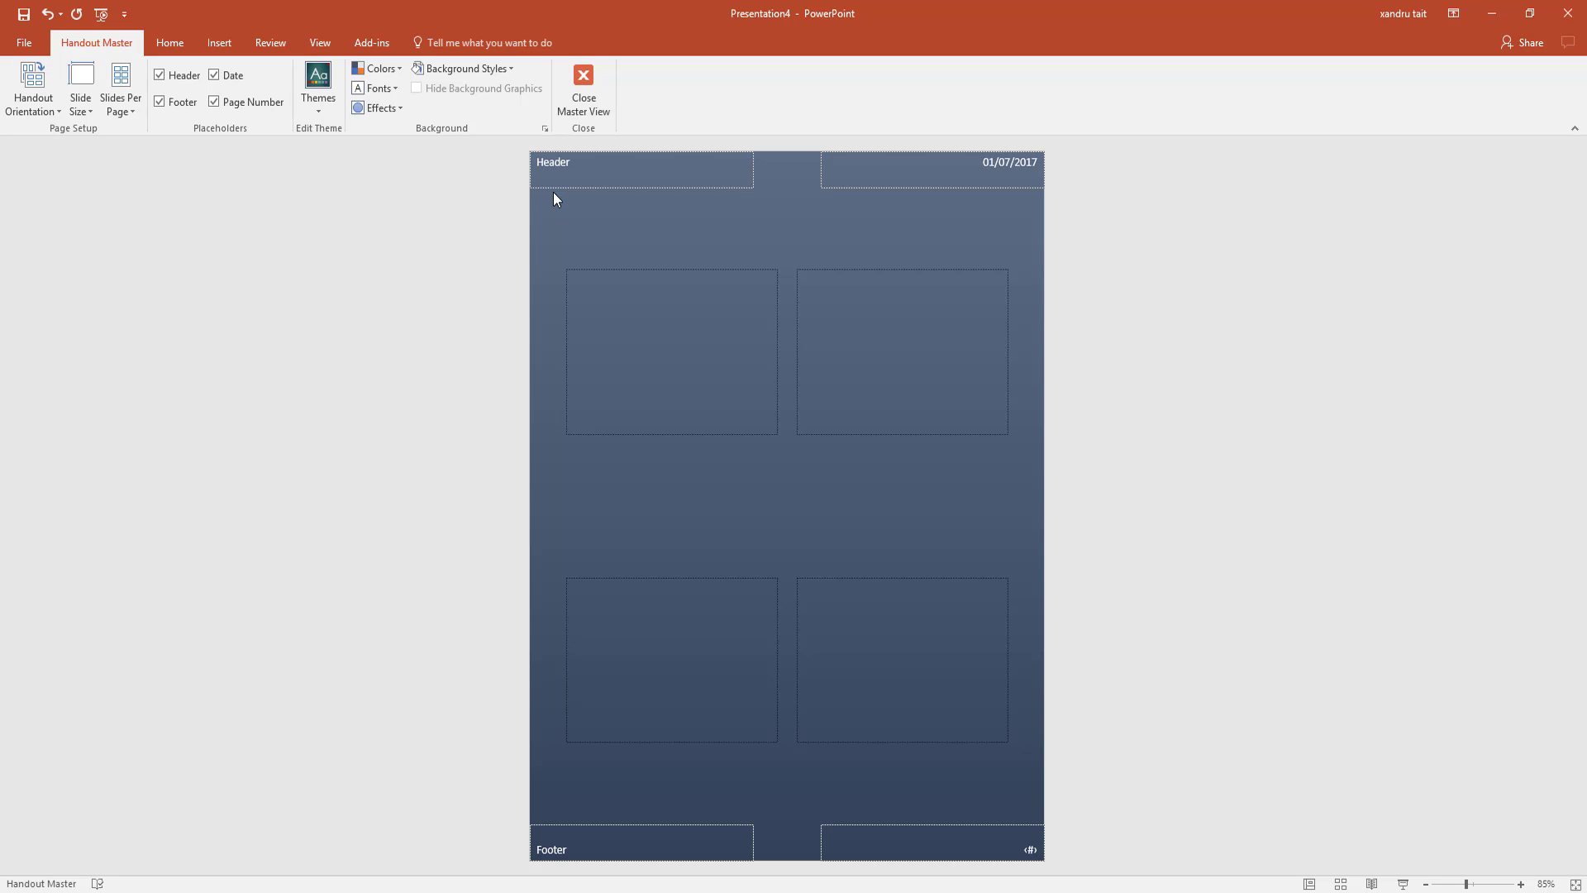
click(468, 69)
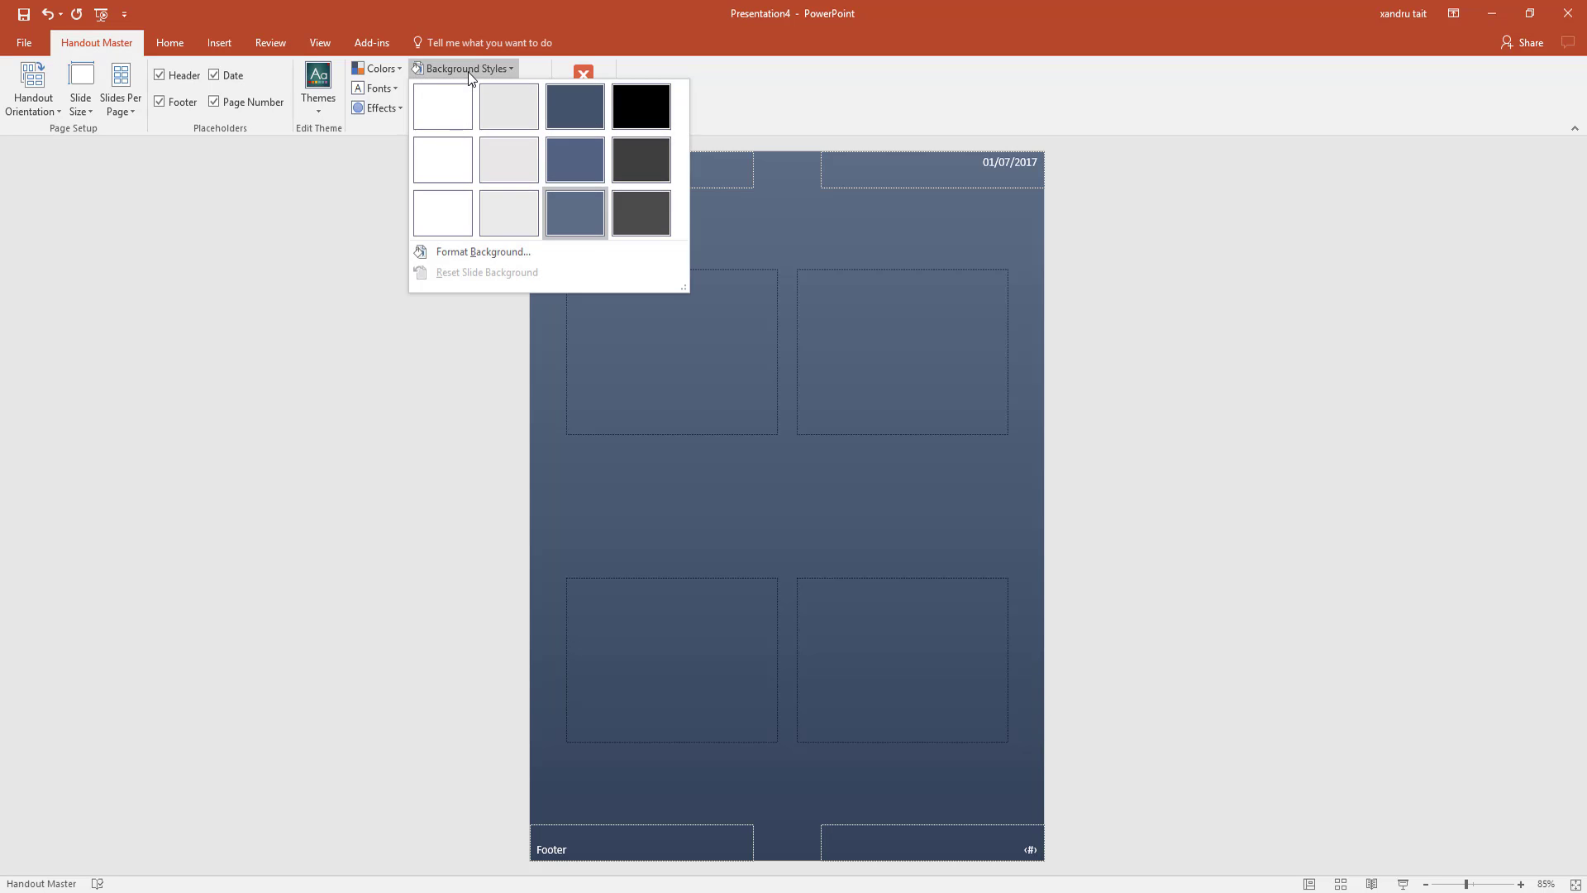
click(448, 105)
Step: Close Master View and export handouts to Word with notes next to slides
click(576, 79)
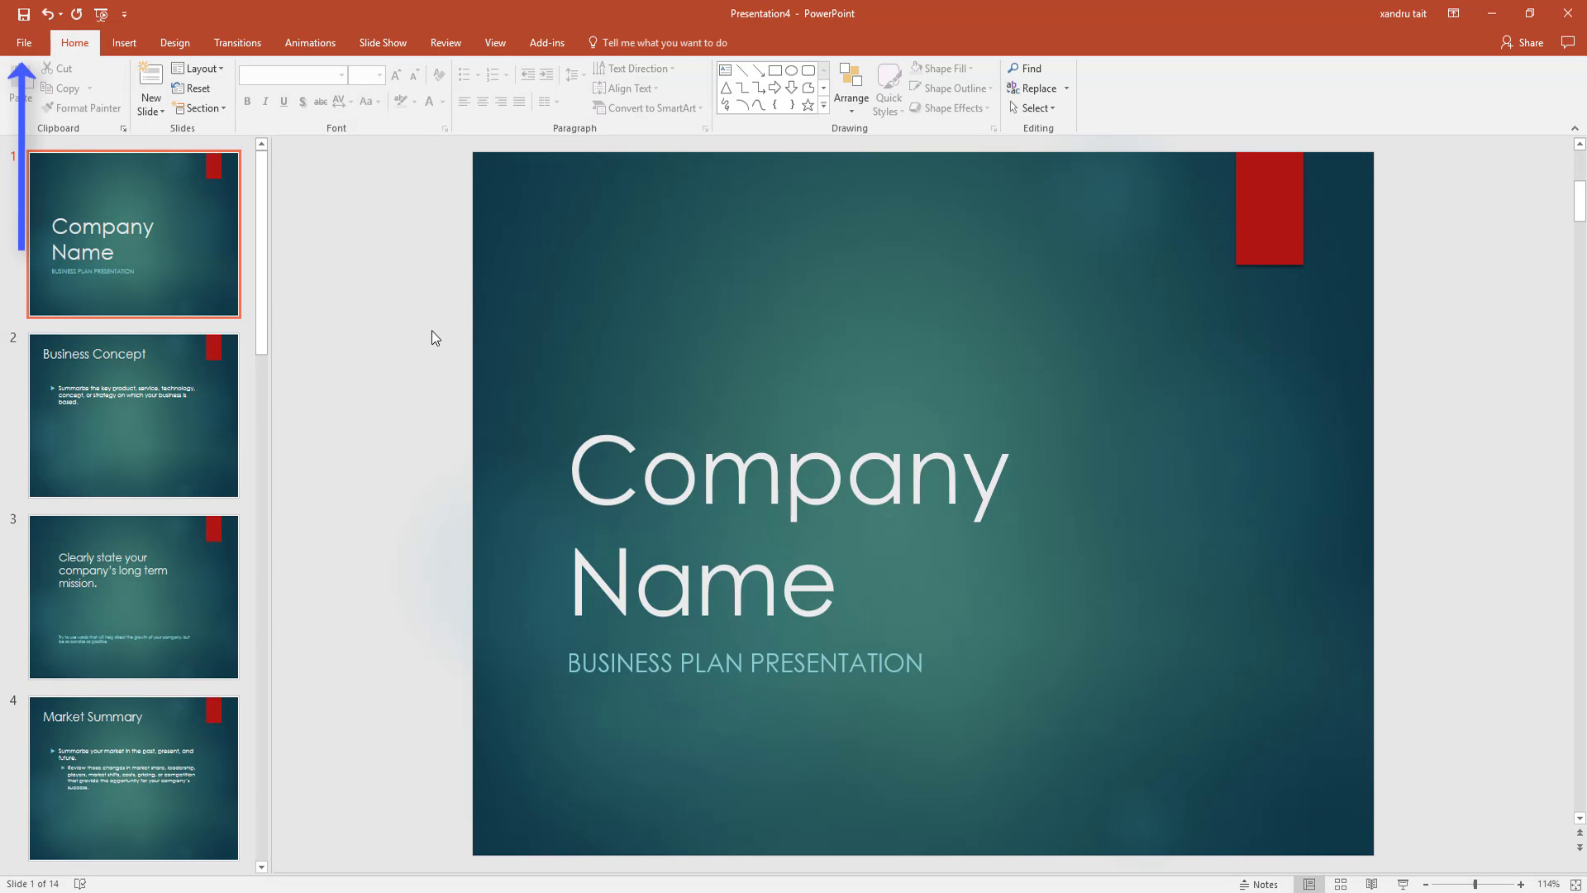
click(10, 50)
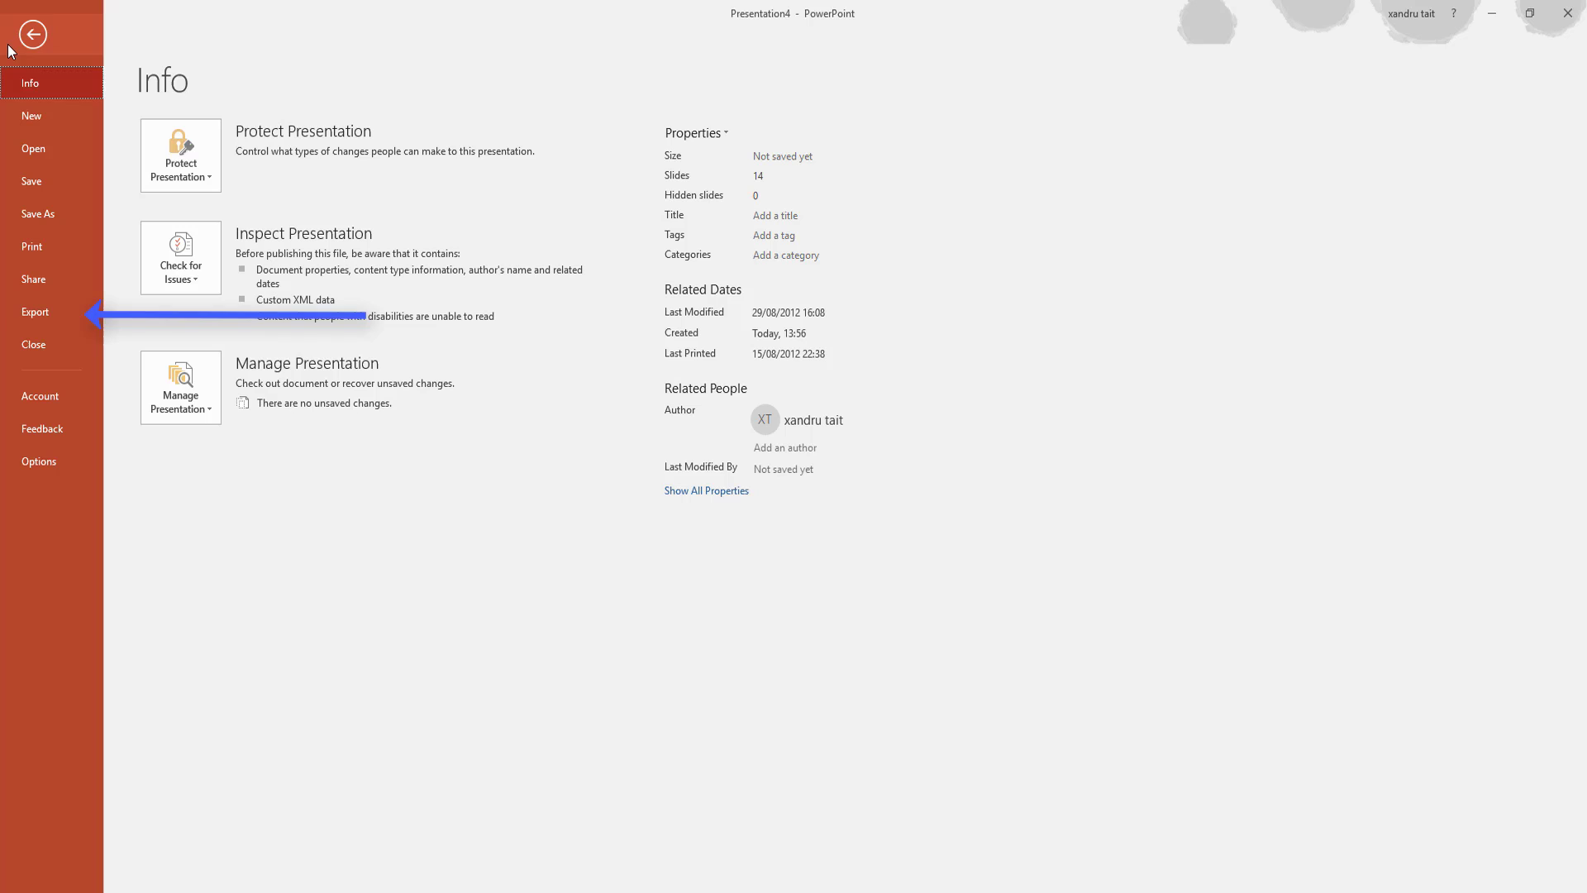
click(37, 312)
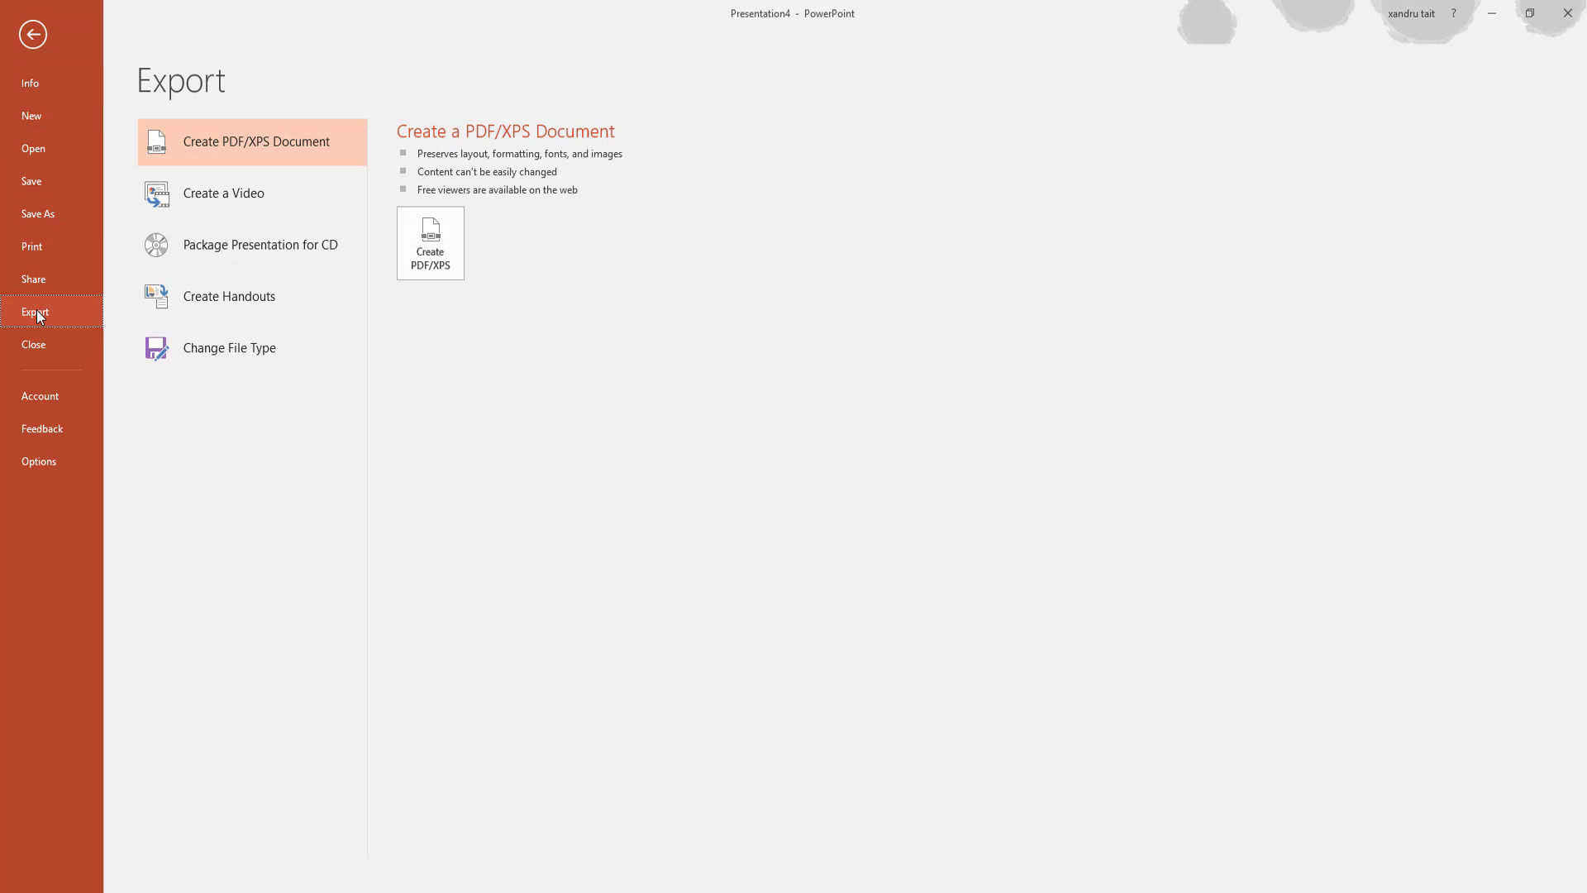
click(201, 294)
click(435, 252)
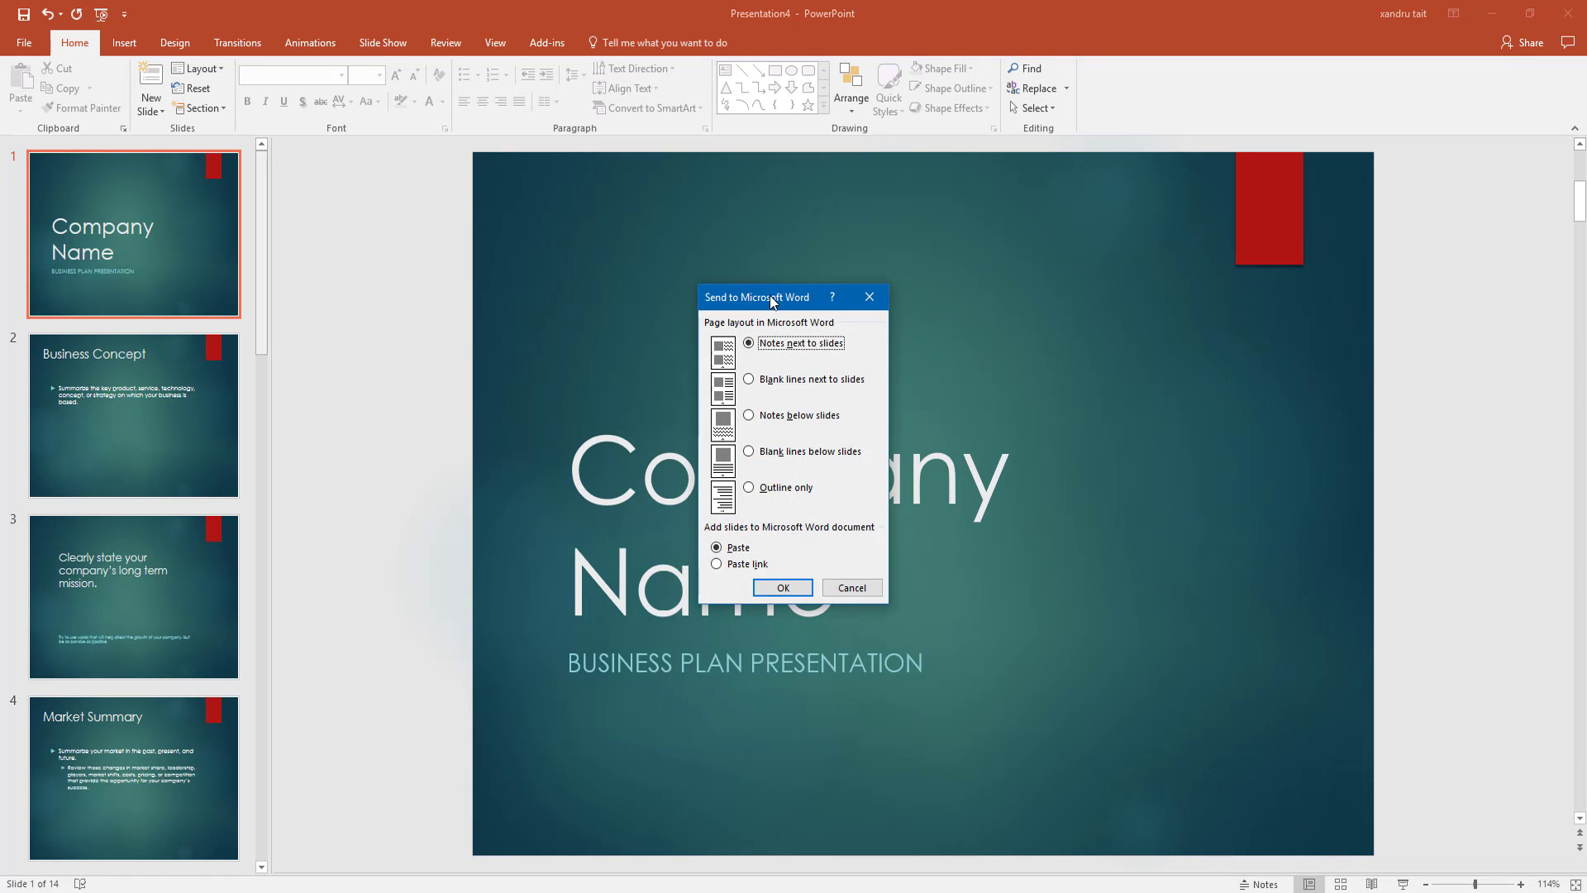
drag(773, 301, 650, 229)
click(659, 515)
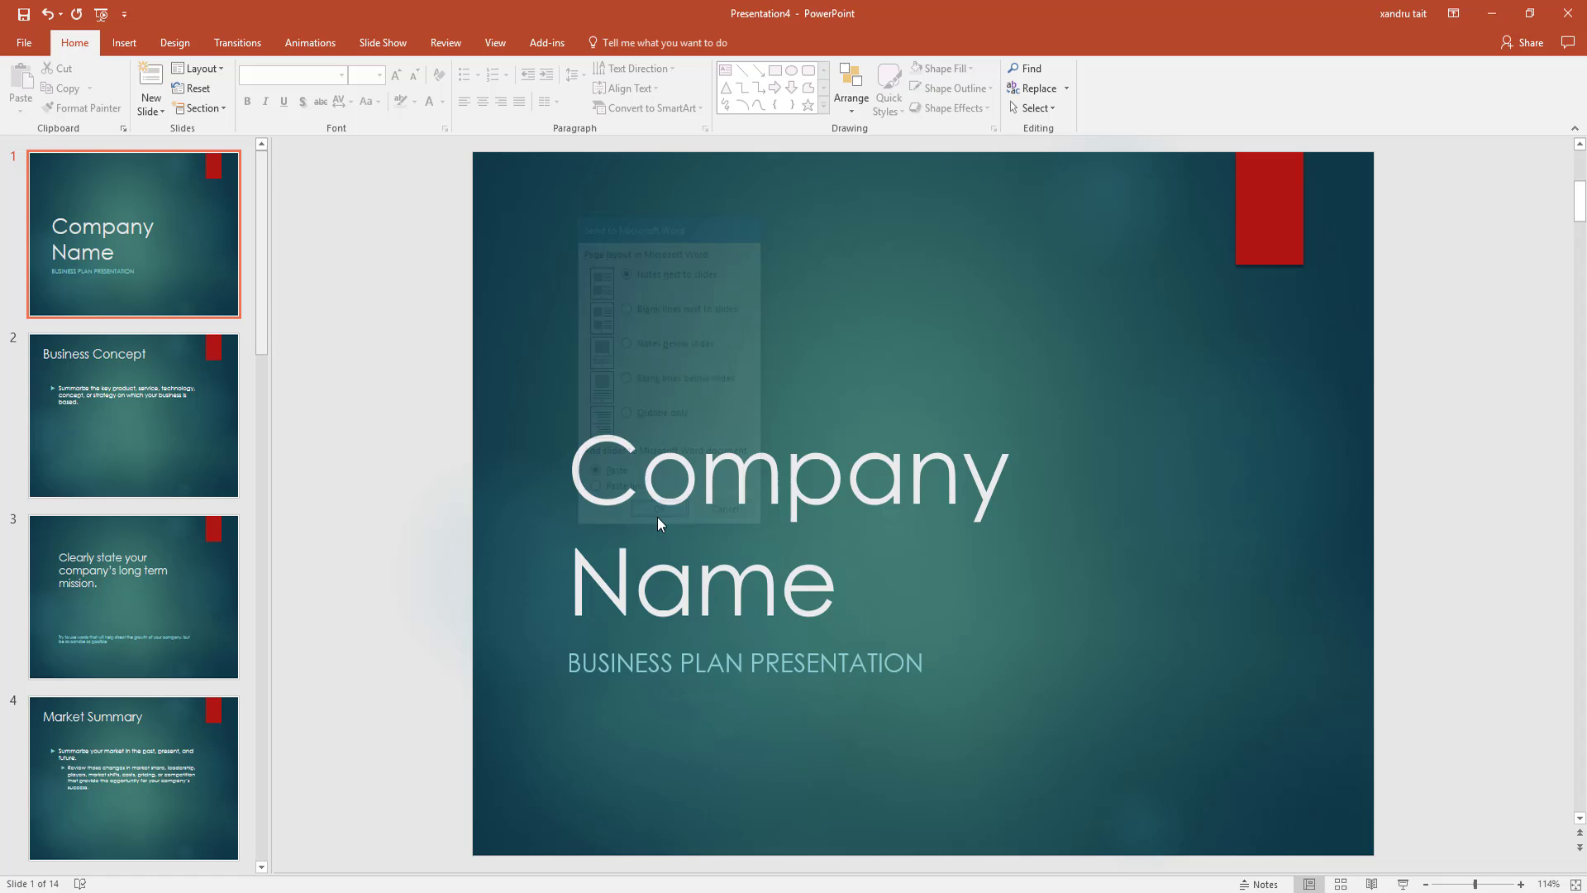
Step: Open the Notes Master, undo the header placeholder change, and give its background the white style
click(495, 43)
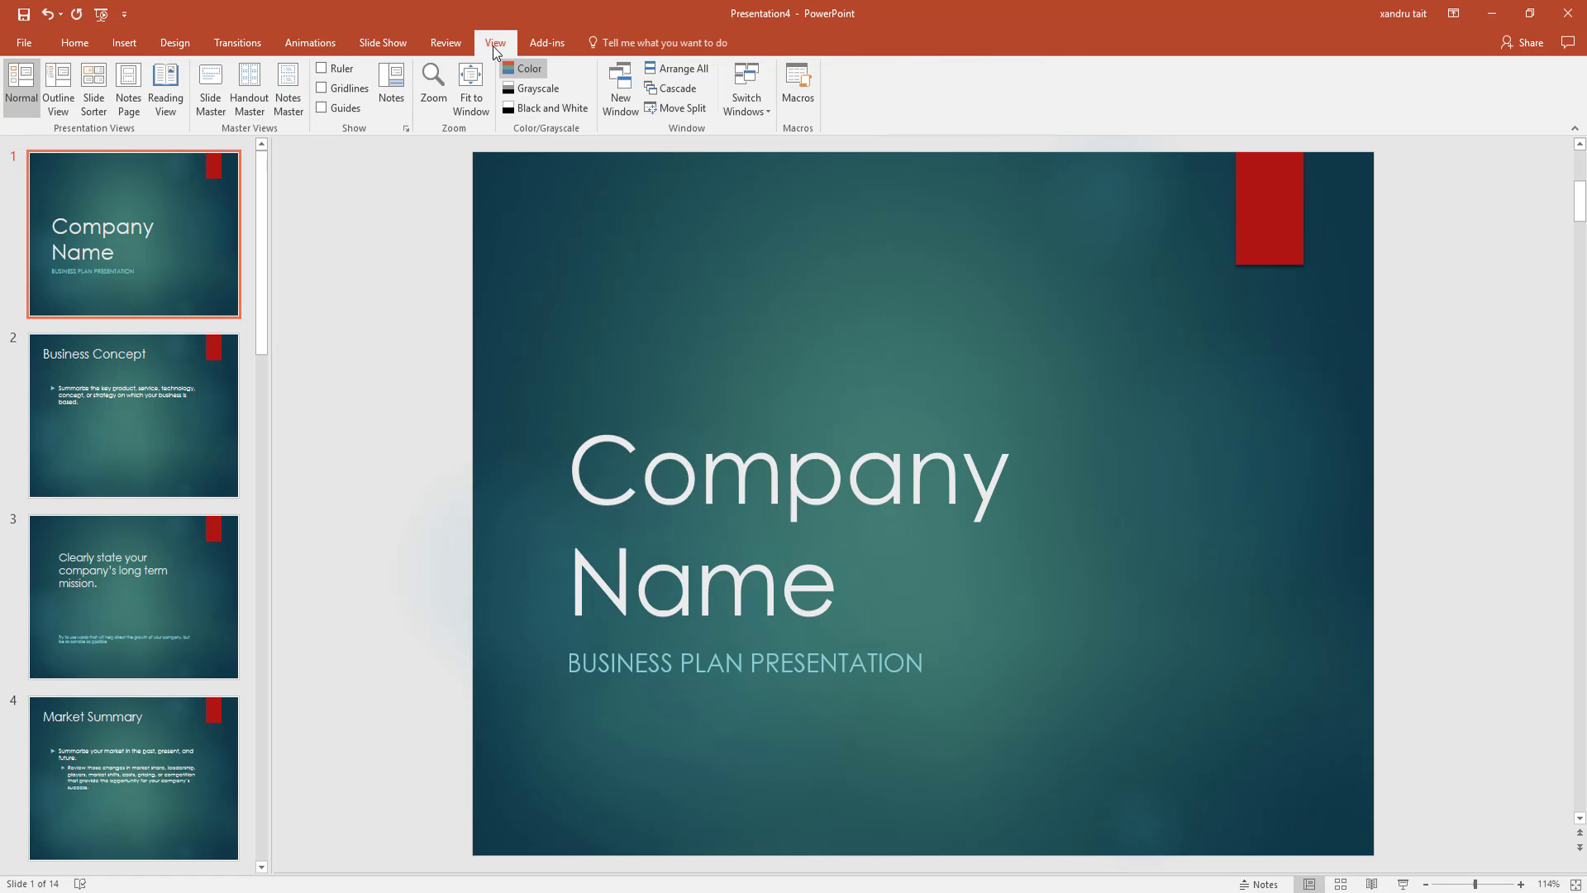
click(298, 91)
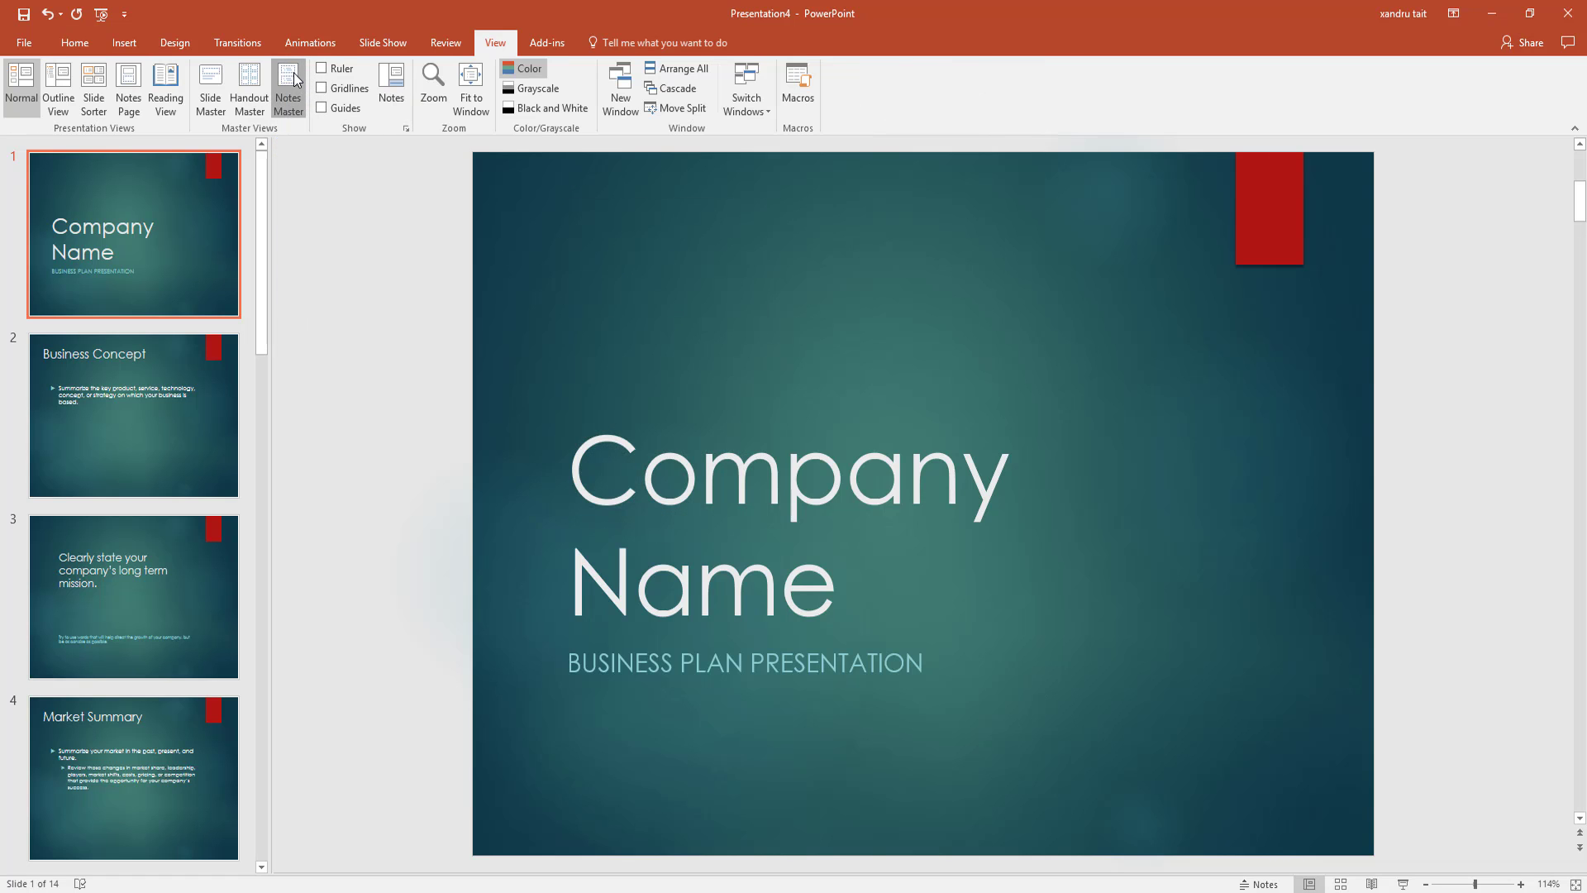
key(ctrl+z)
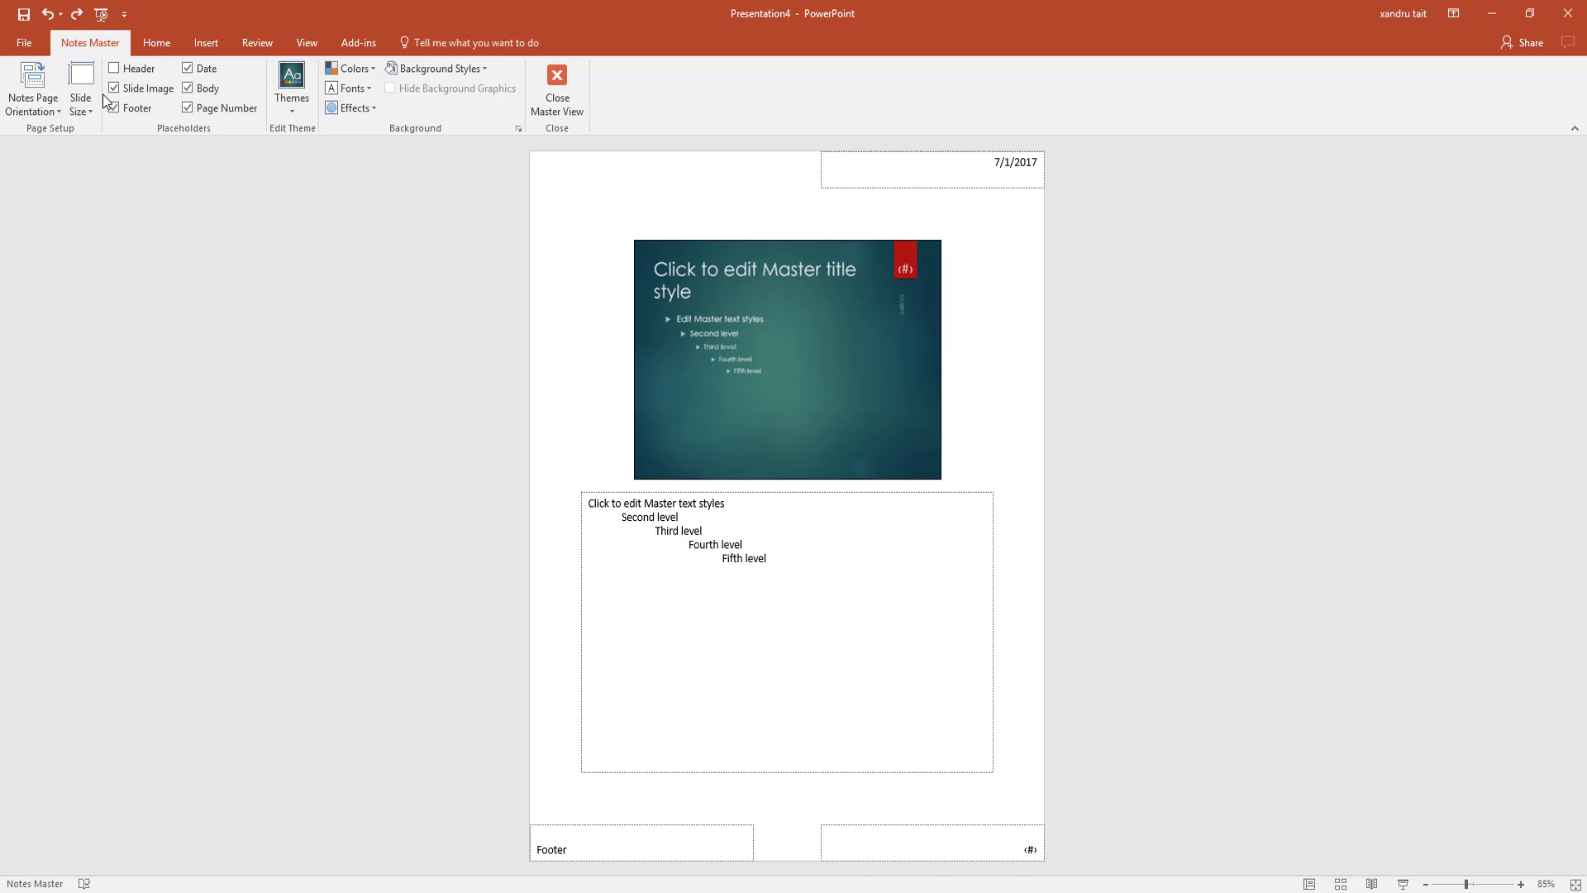
click(439, 68)
click(474, 166)
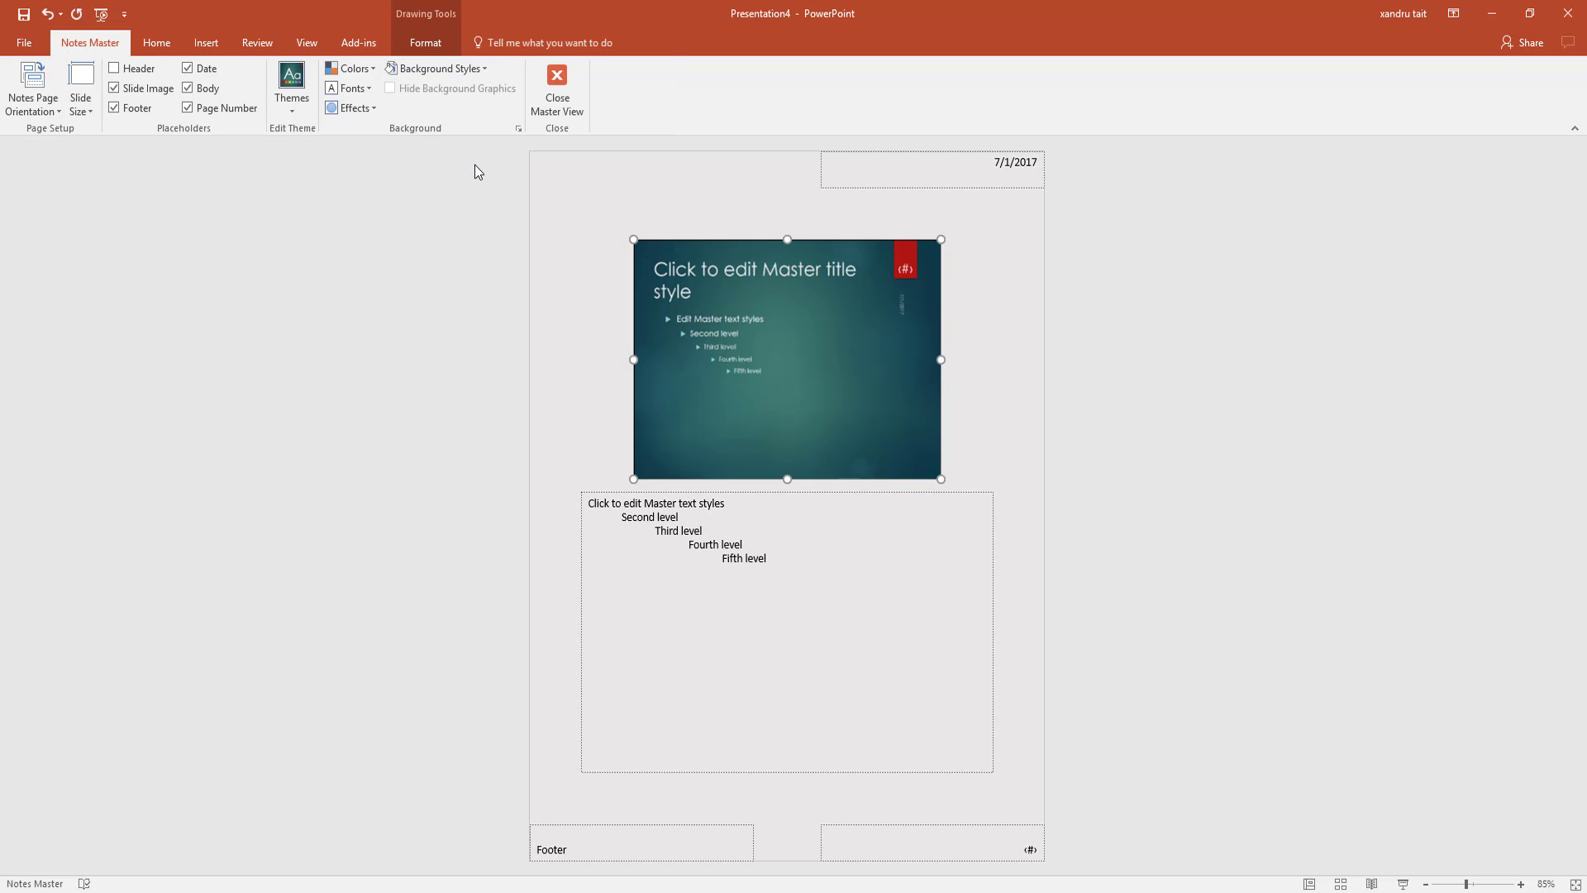
click(425, 69)
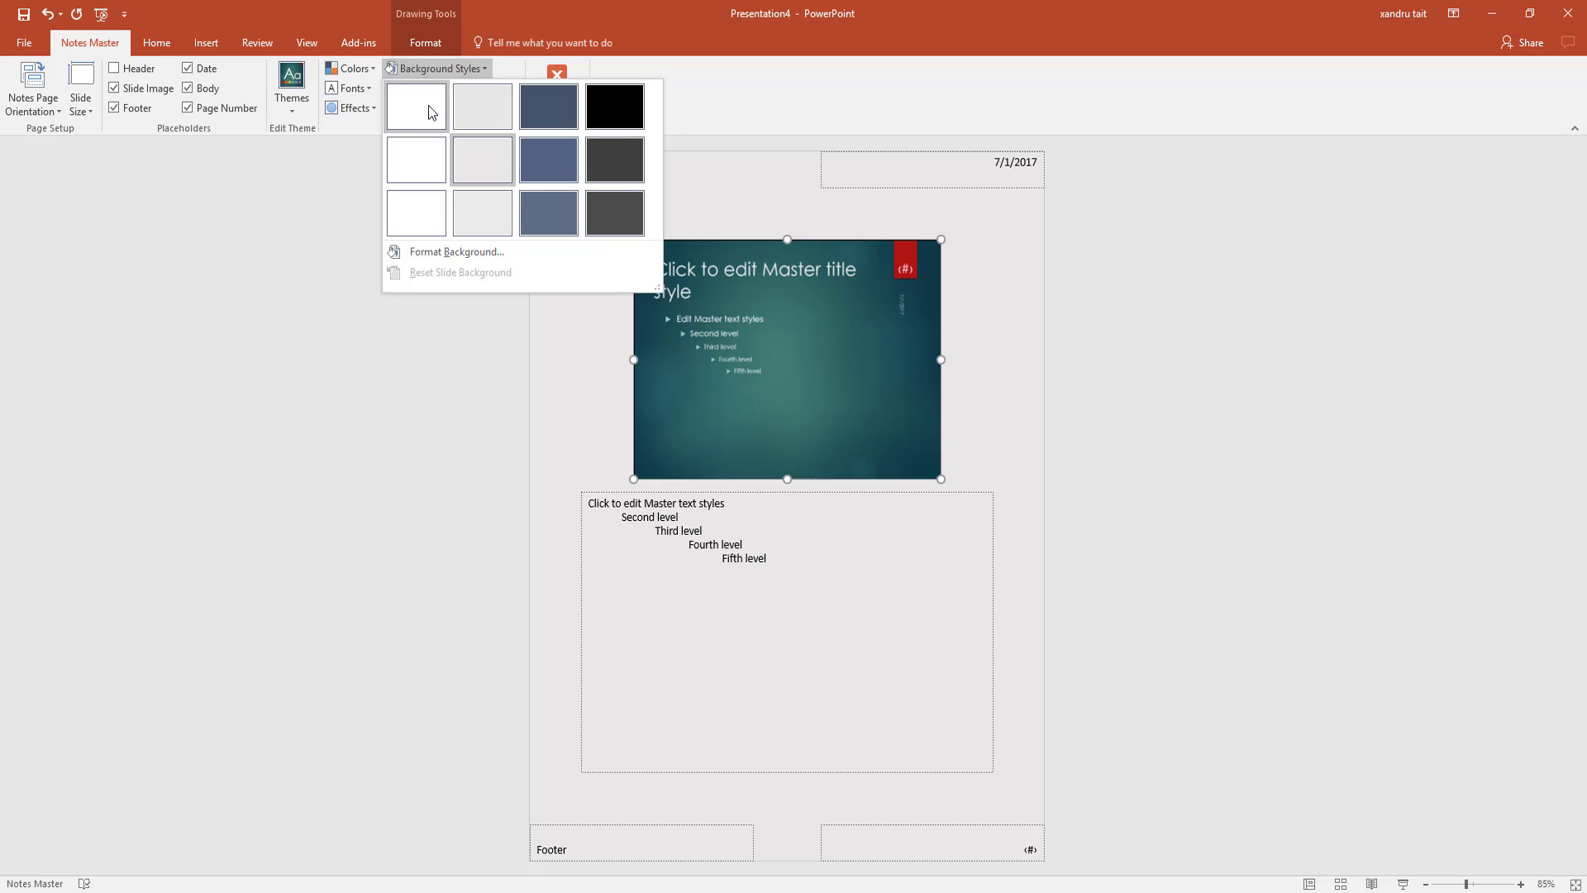
click(428, 106)
Step: Browse the Effects and Slide Size options without changing them, then close Master View
click(352, 108)
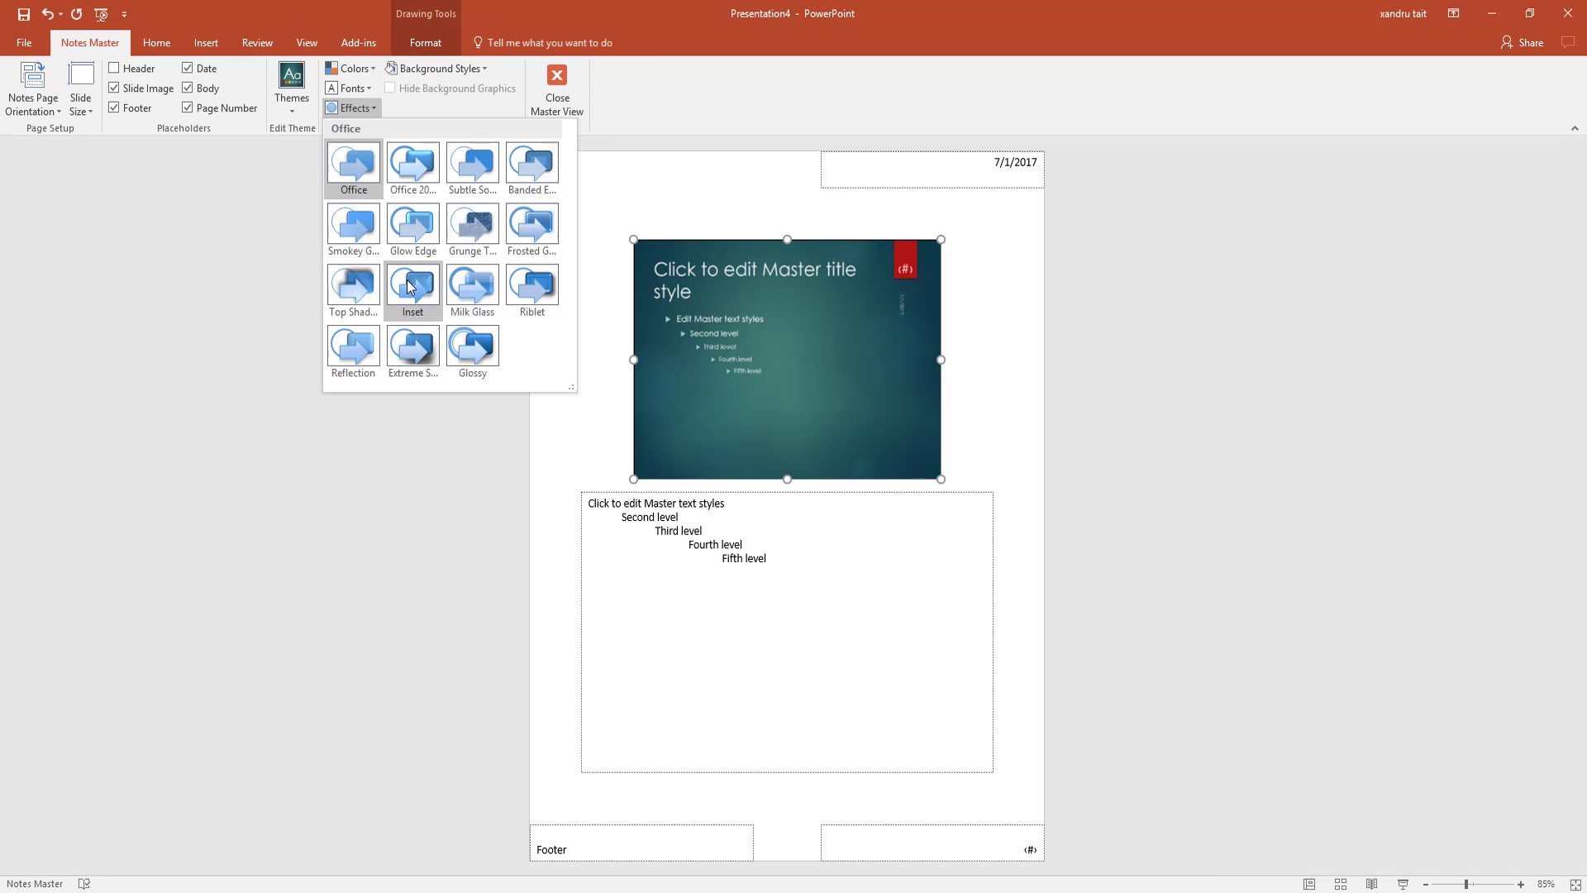
click(474, 98)
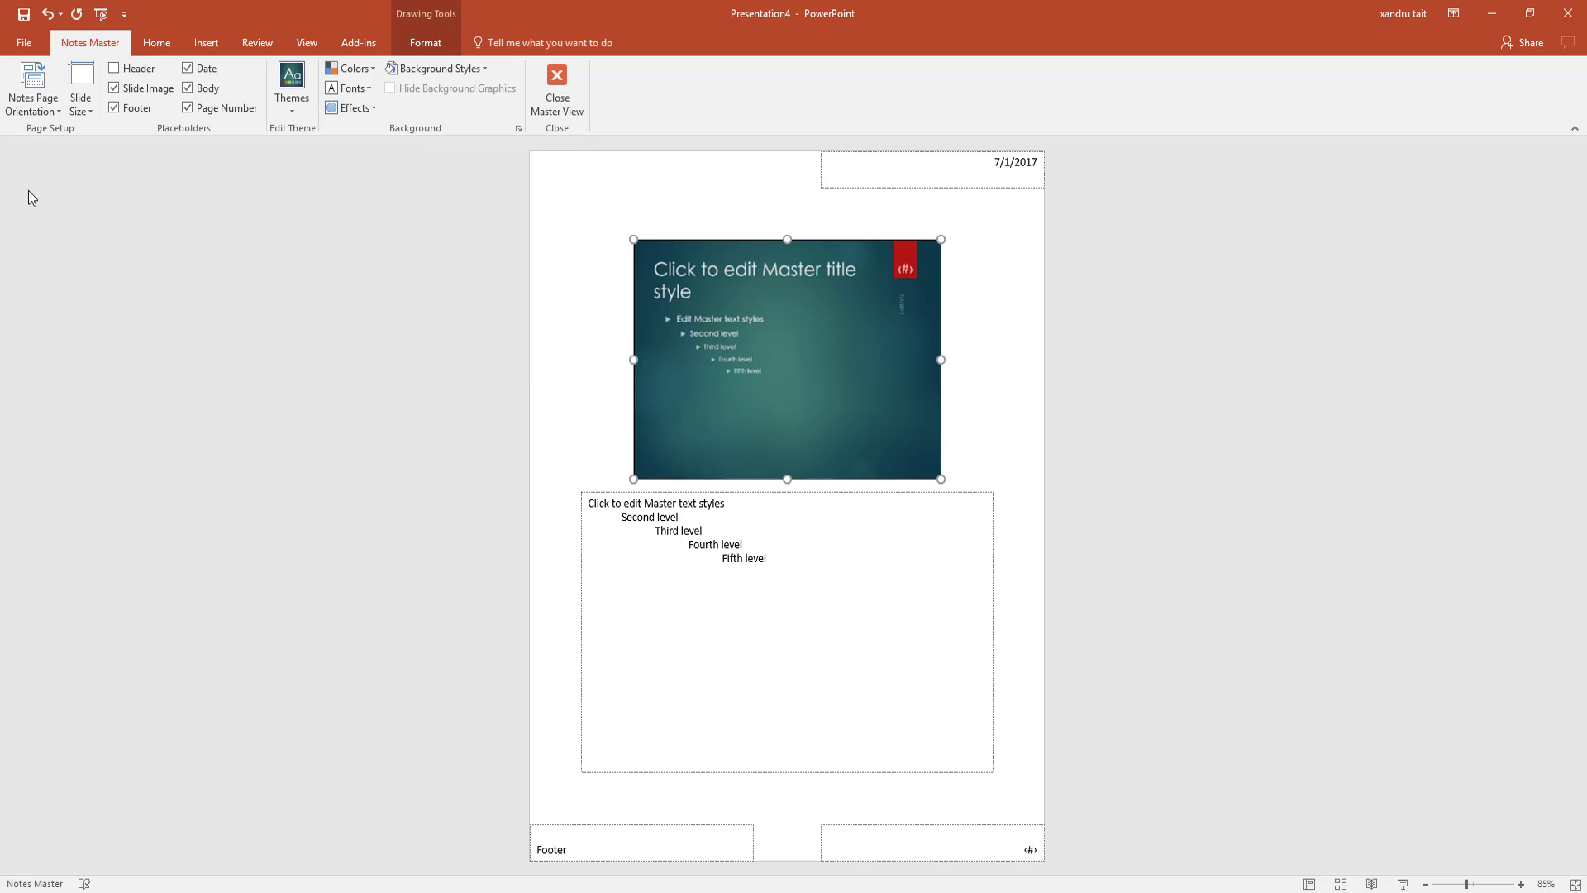
click(82, 112)
click(107, 182)
click(557, 83)
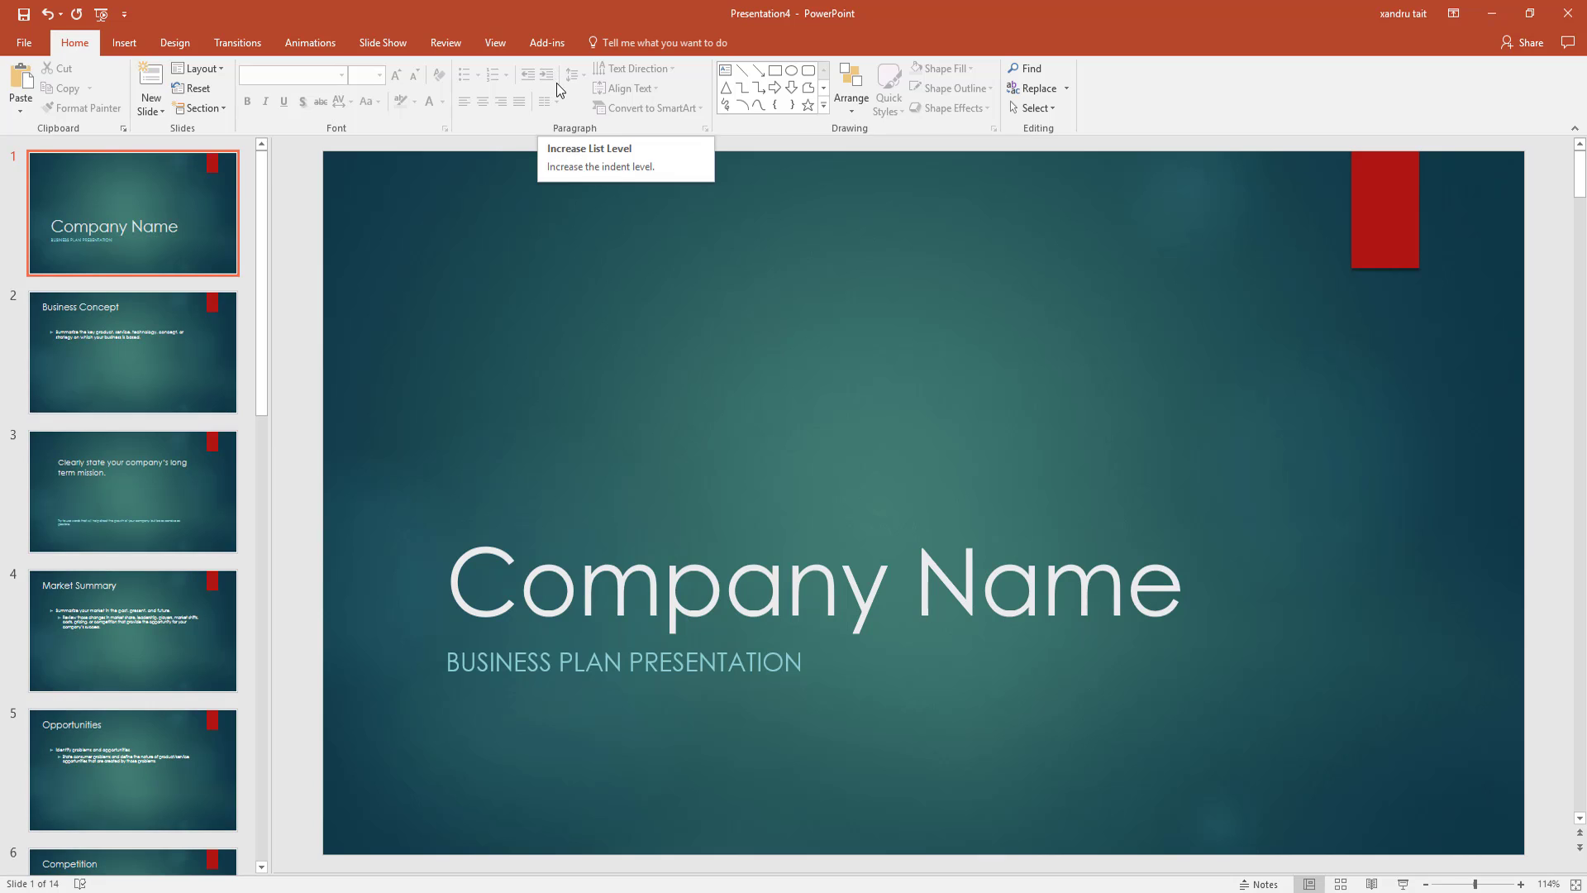
Step: Turn on the ruler, gridlines and guides from the View tab's Show group
click(495, 42)
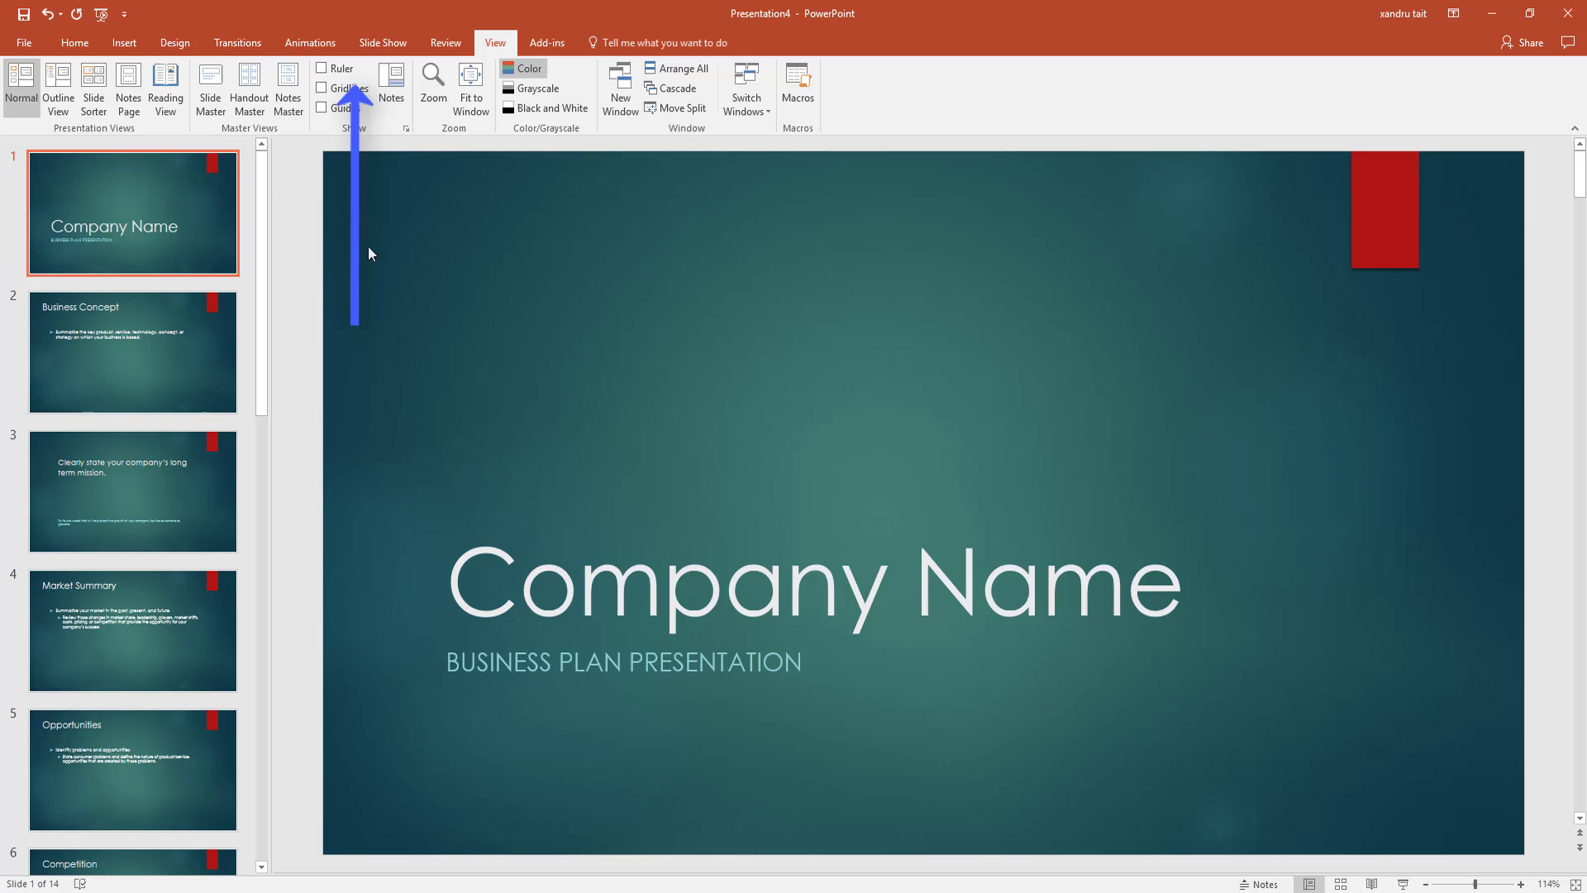
click(322, 69)
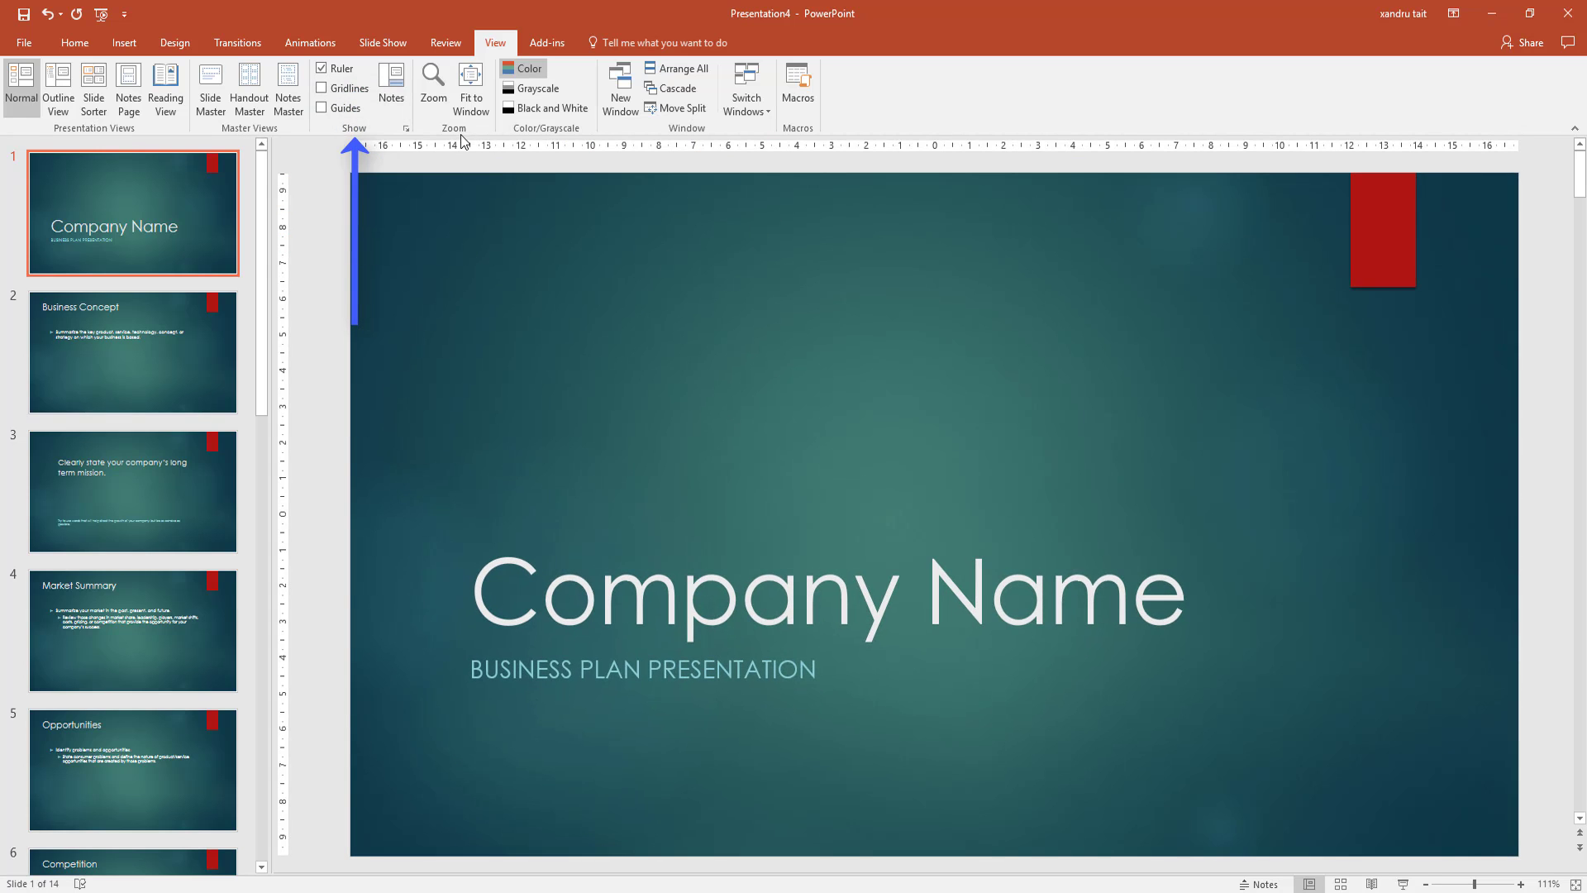
click(322, 89)
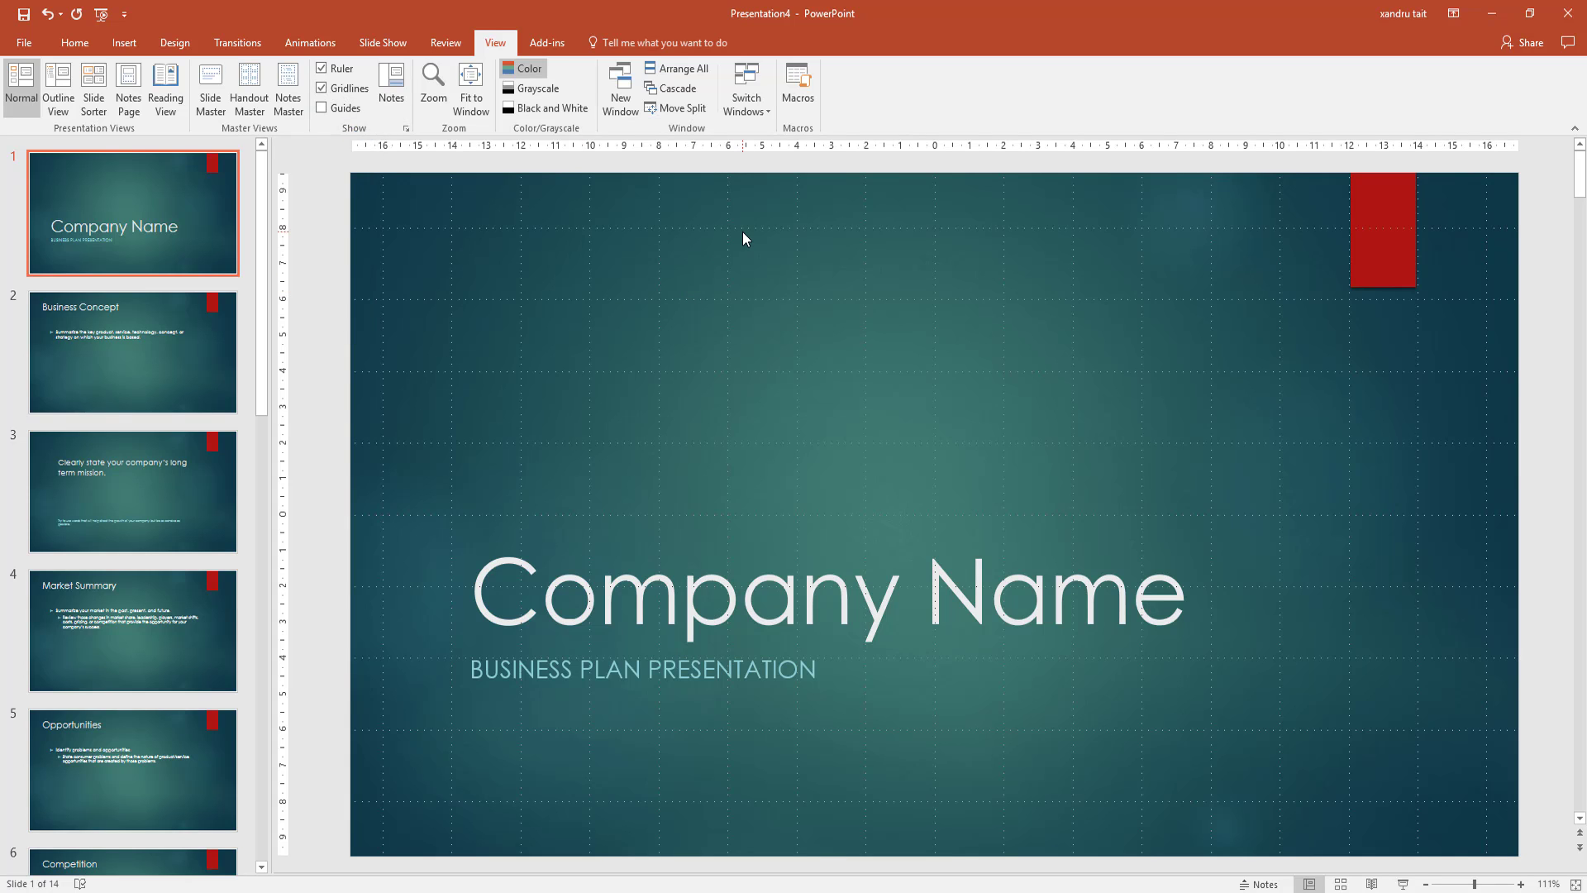
click(323, 108)
Step: Move the vertical guide left and draw a red oval above the Company Name title
drag(934, 505, 455, 504)
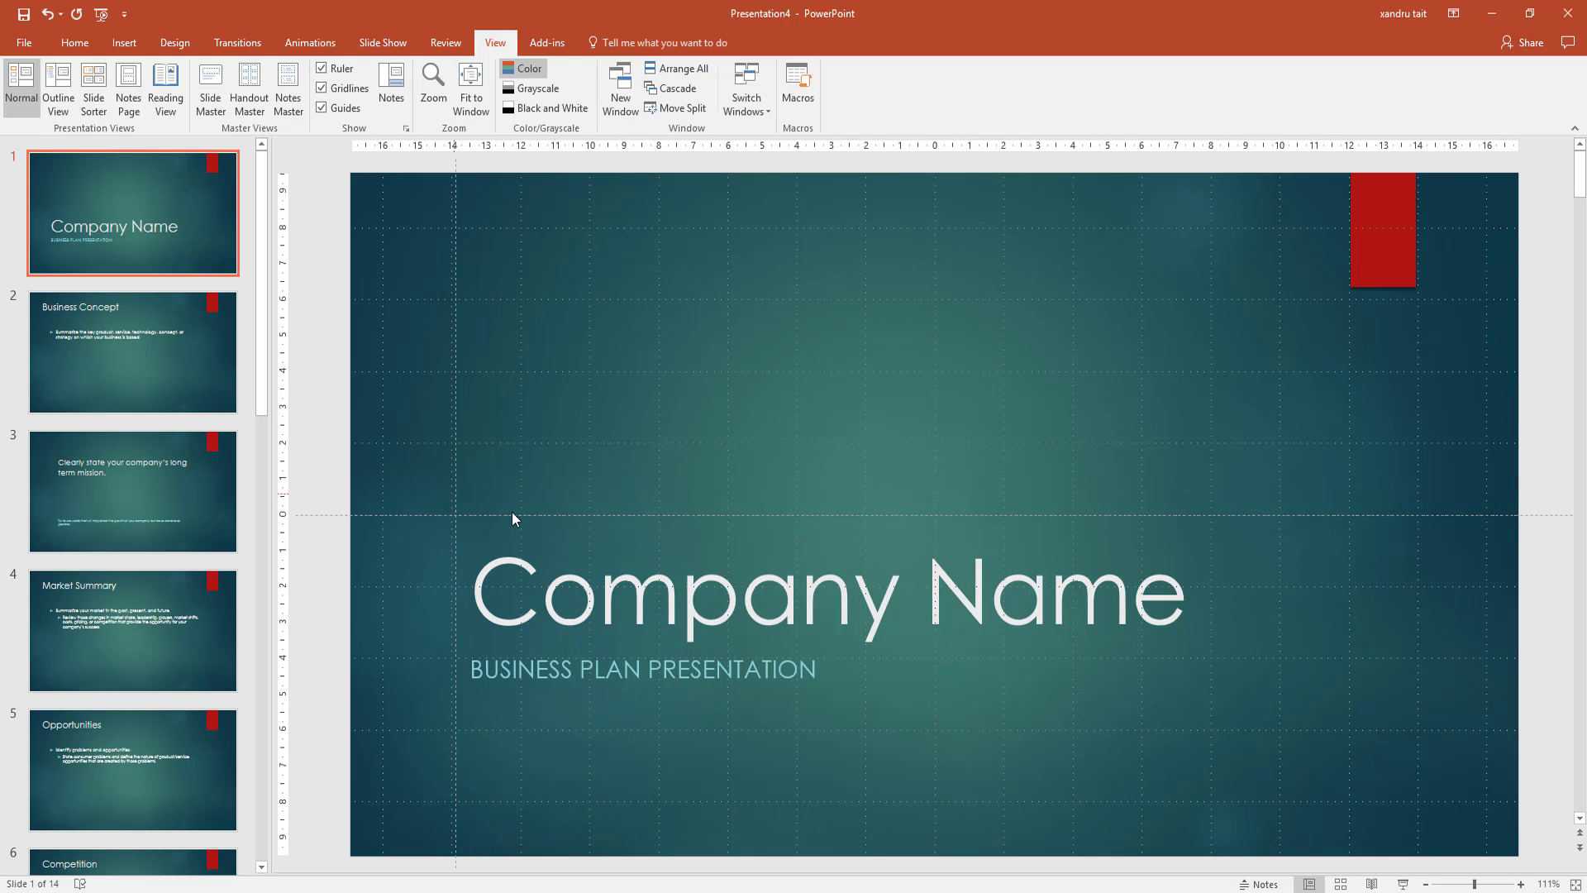
click(124, 42)
click(282, 82)
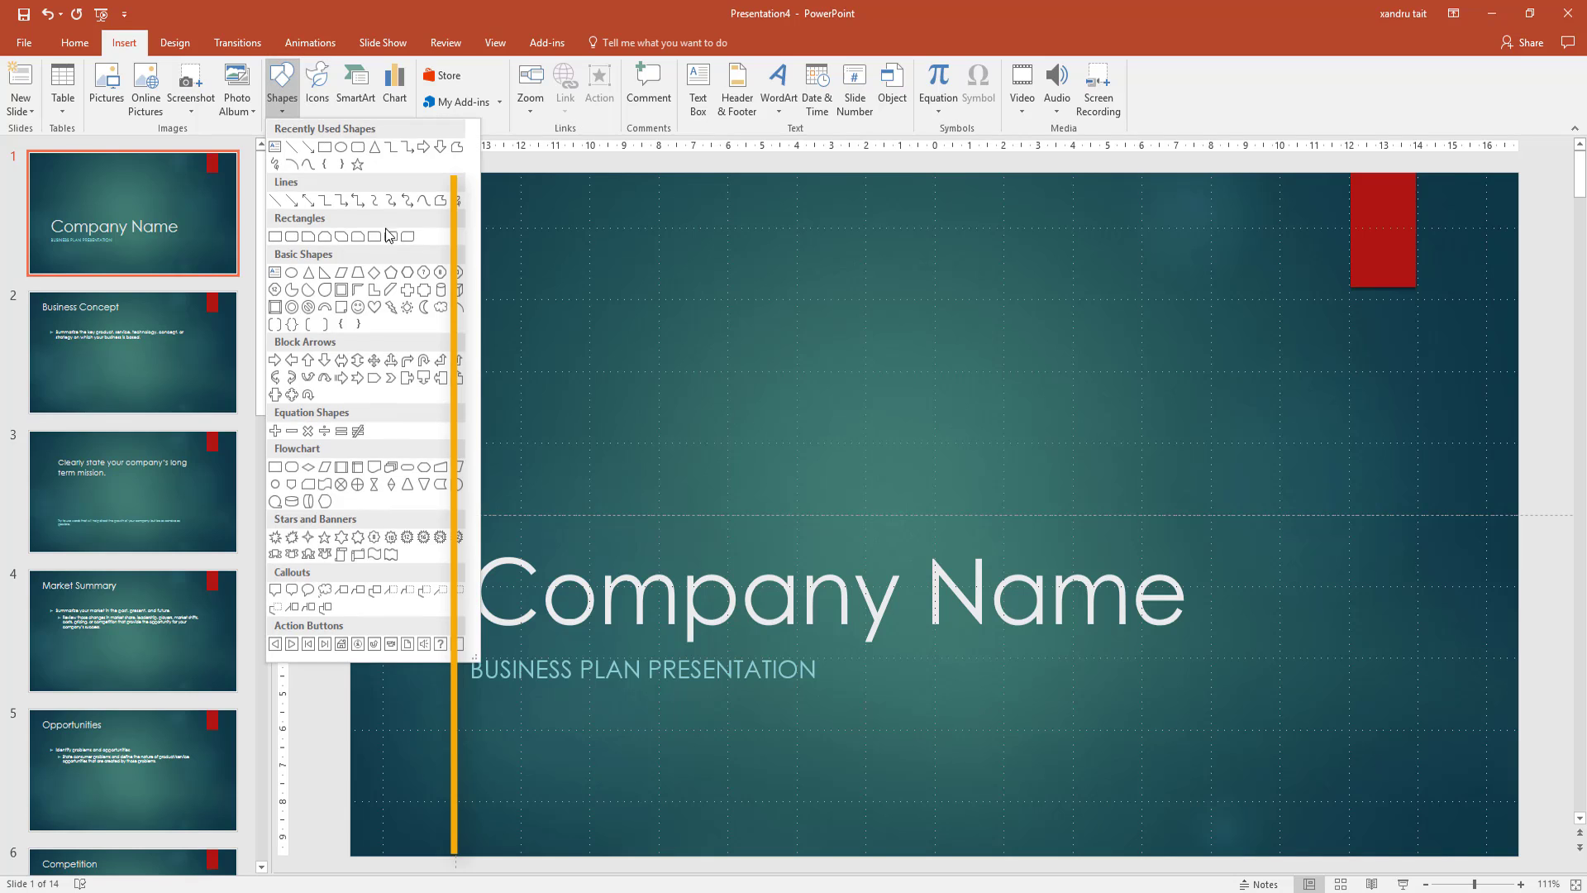
click(339, 150)
drag(487, 374, 691, 514)
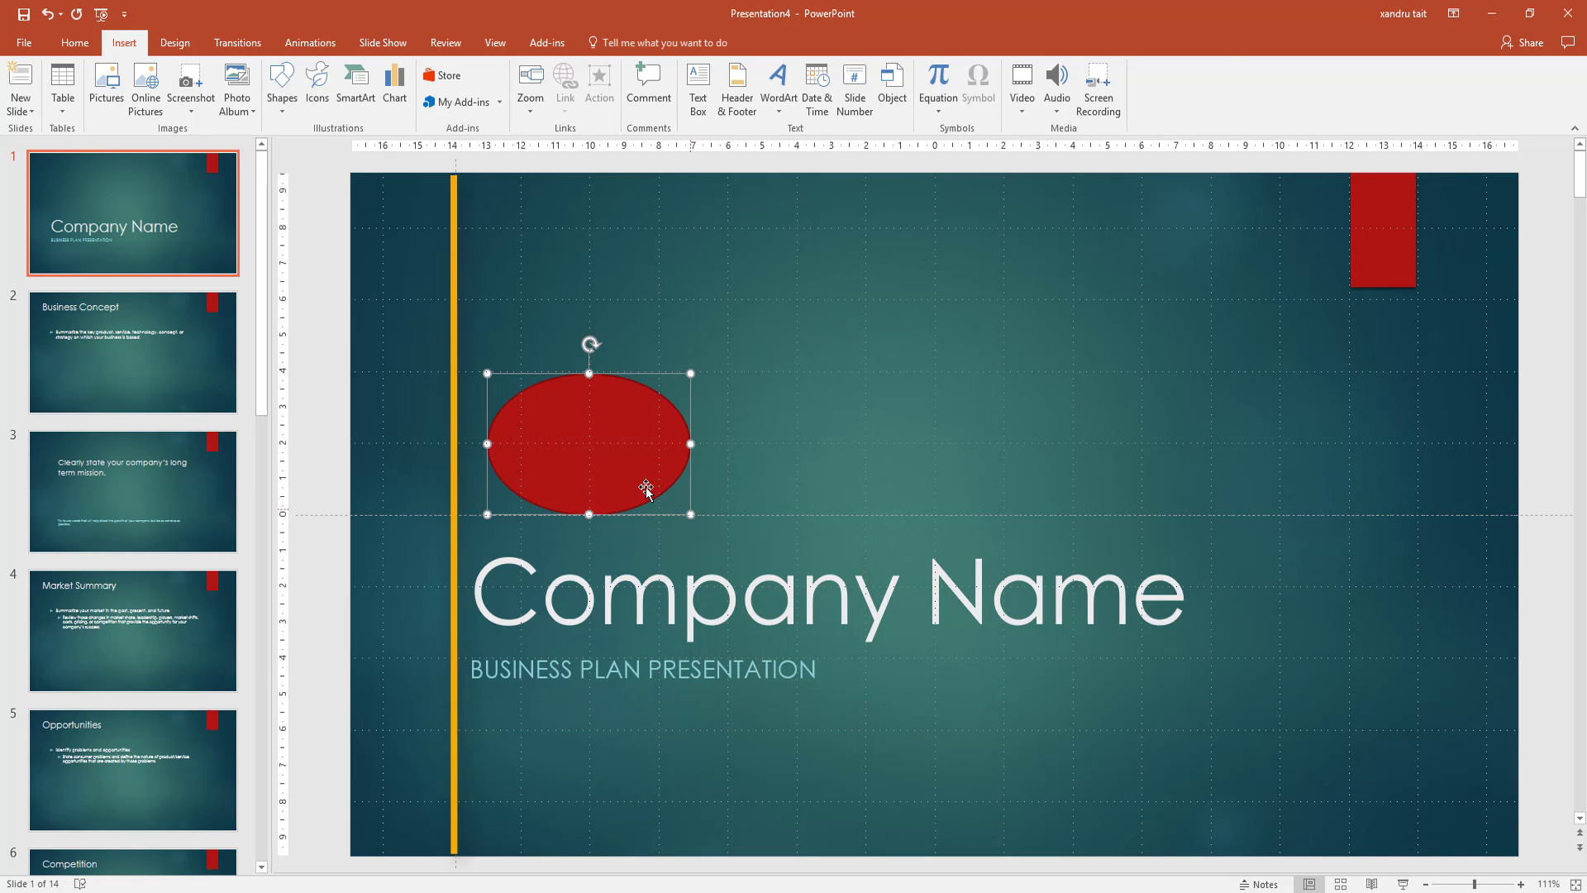
drag(603, 454, 574, 453)
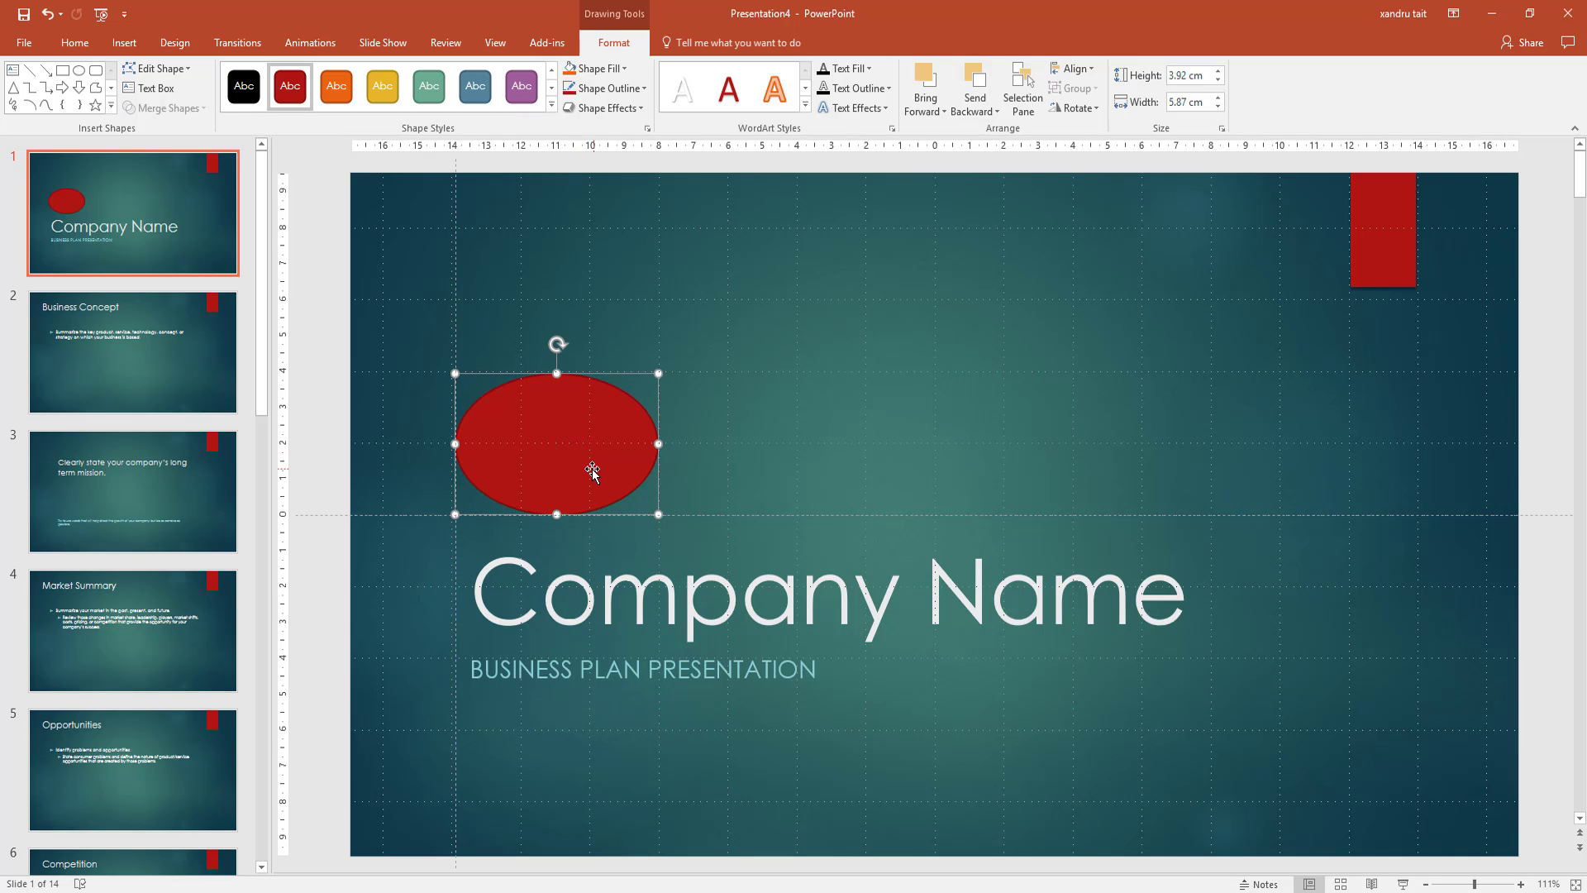
Step: Hide the rulers and gridlines again from the View tab
click(500, 45)
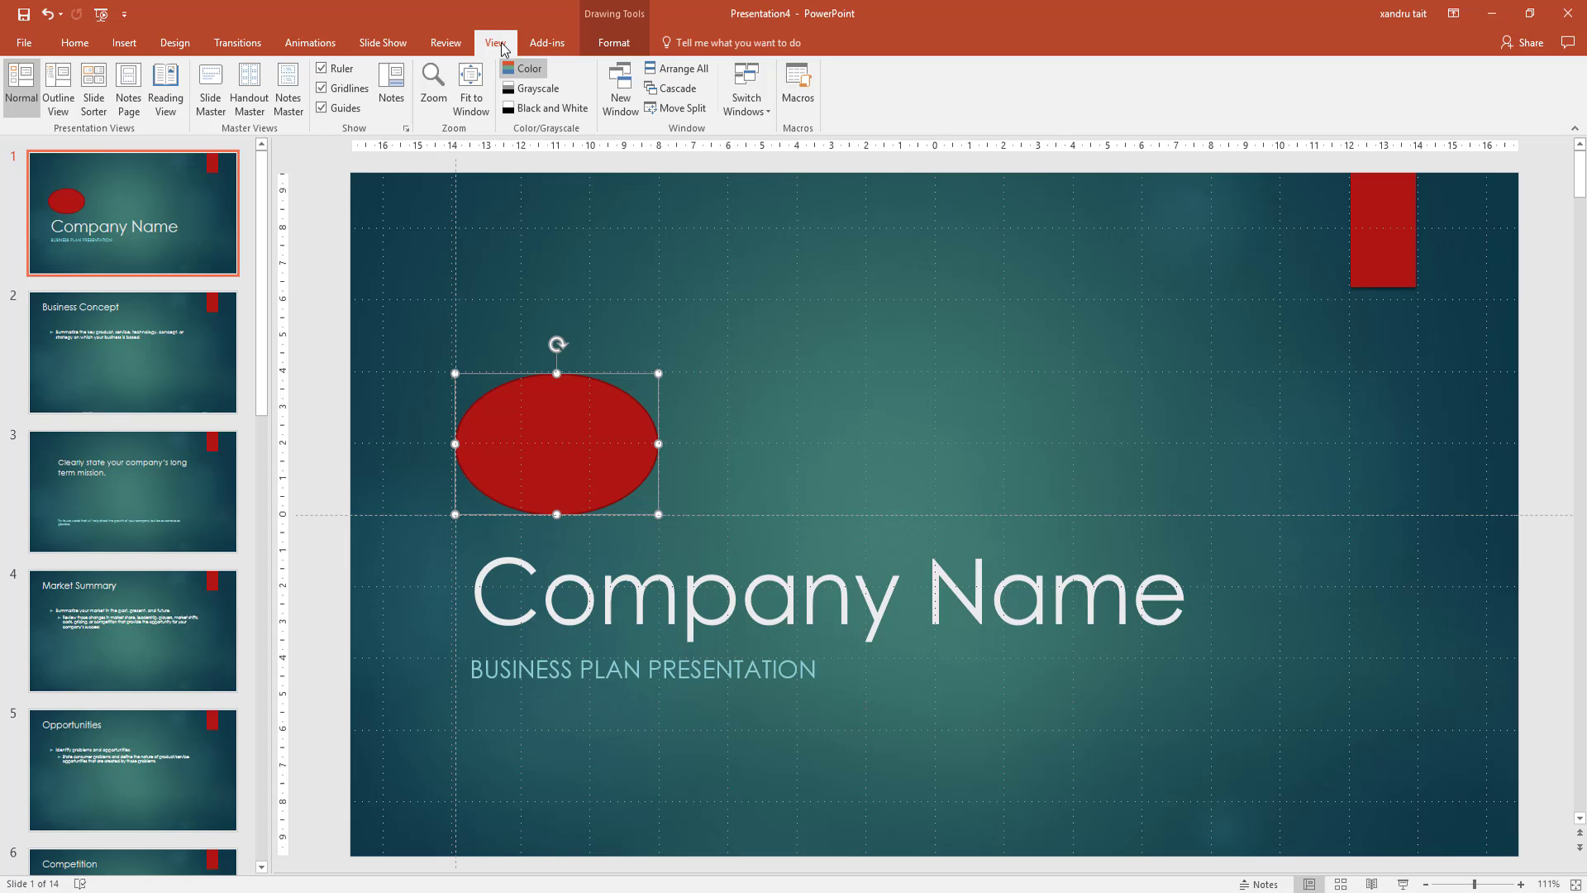
click(321, 107)
click(321, 88)
click(321, 67)
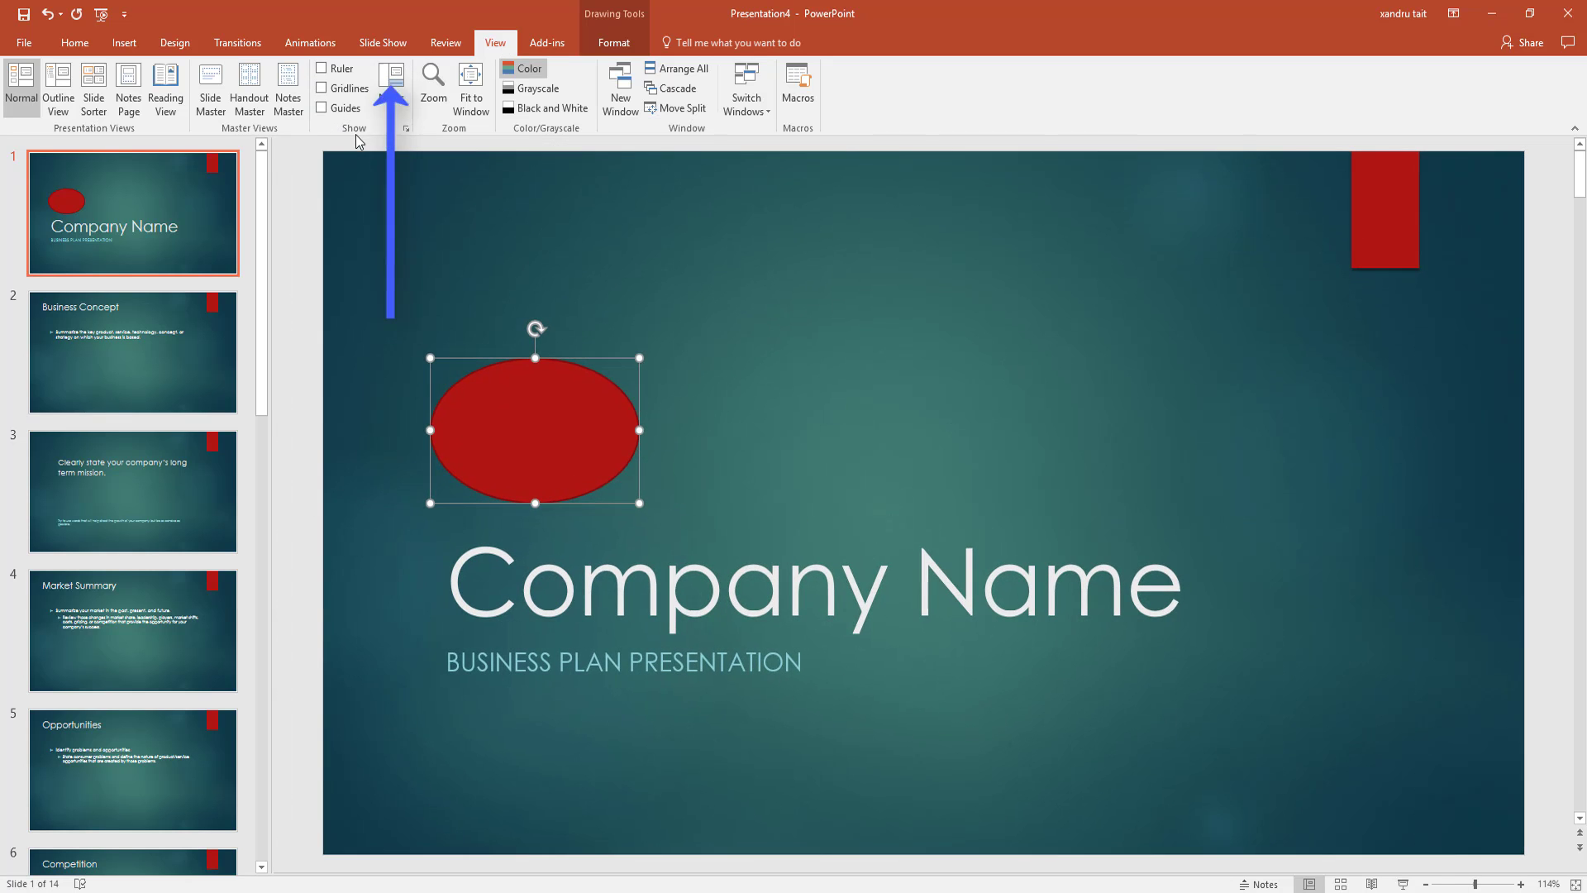
click(394, 91)
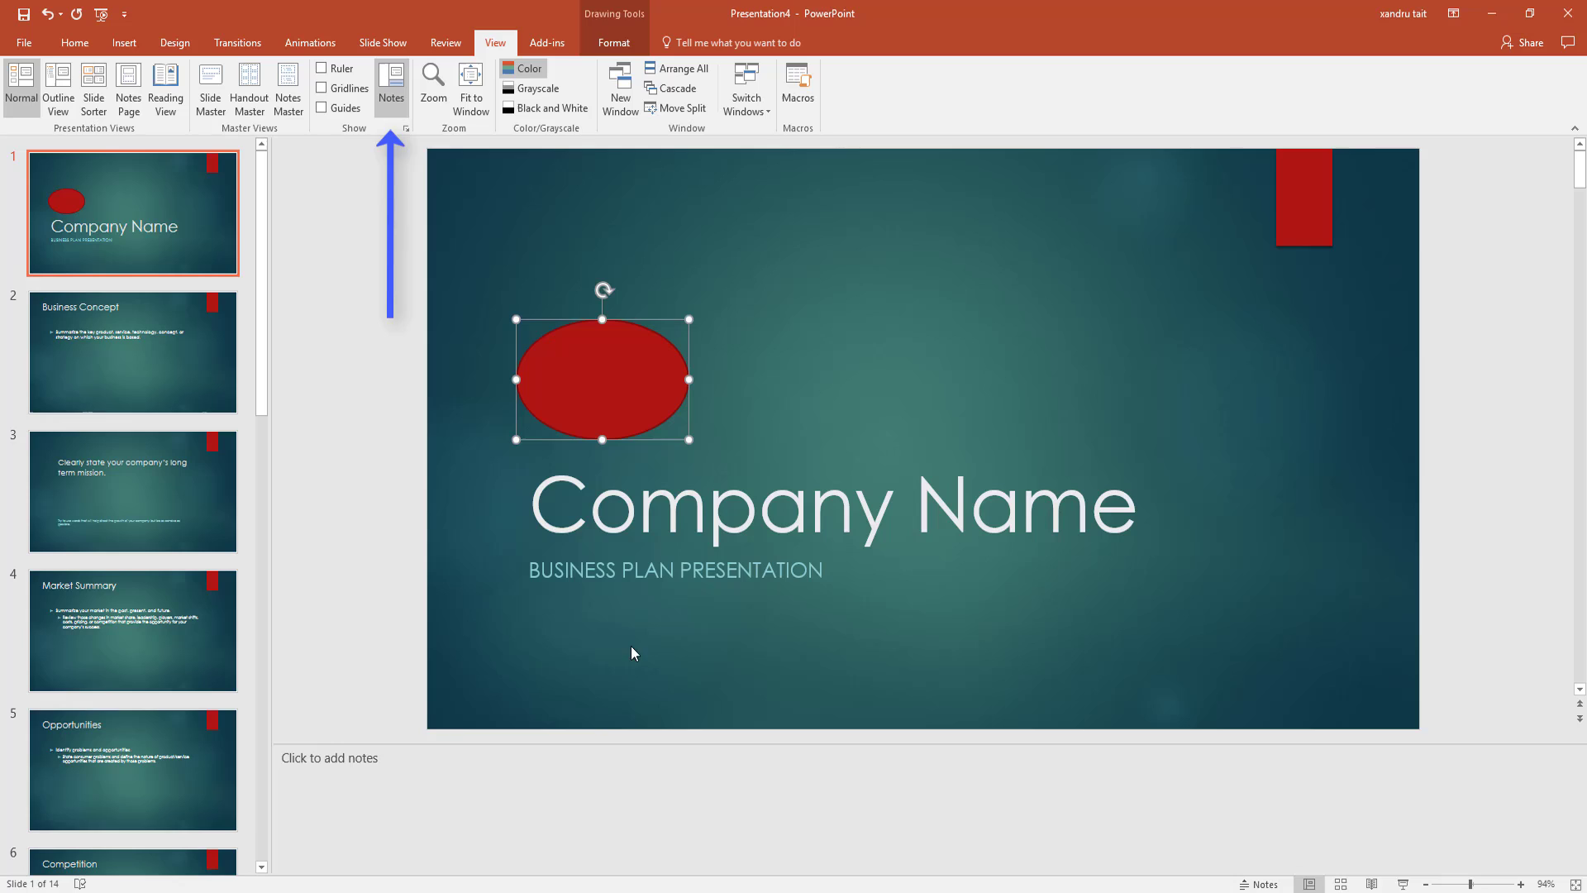
click(315, 765)
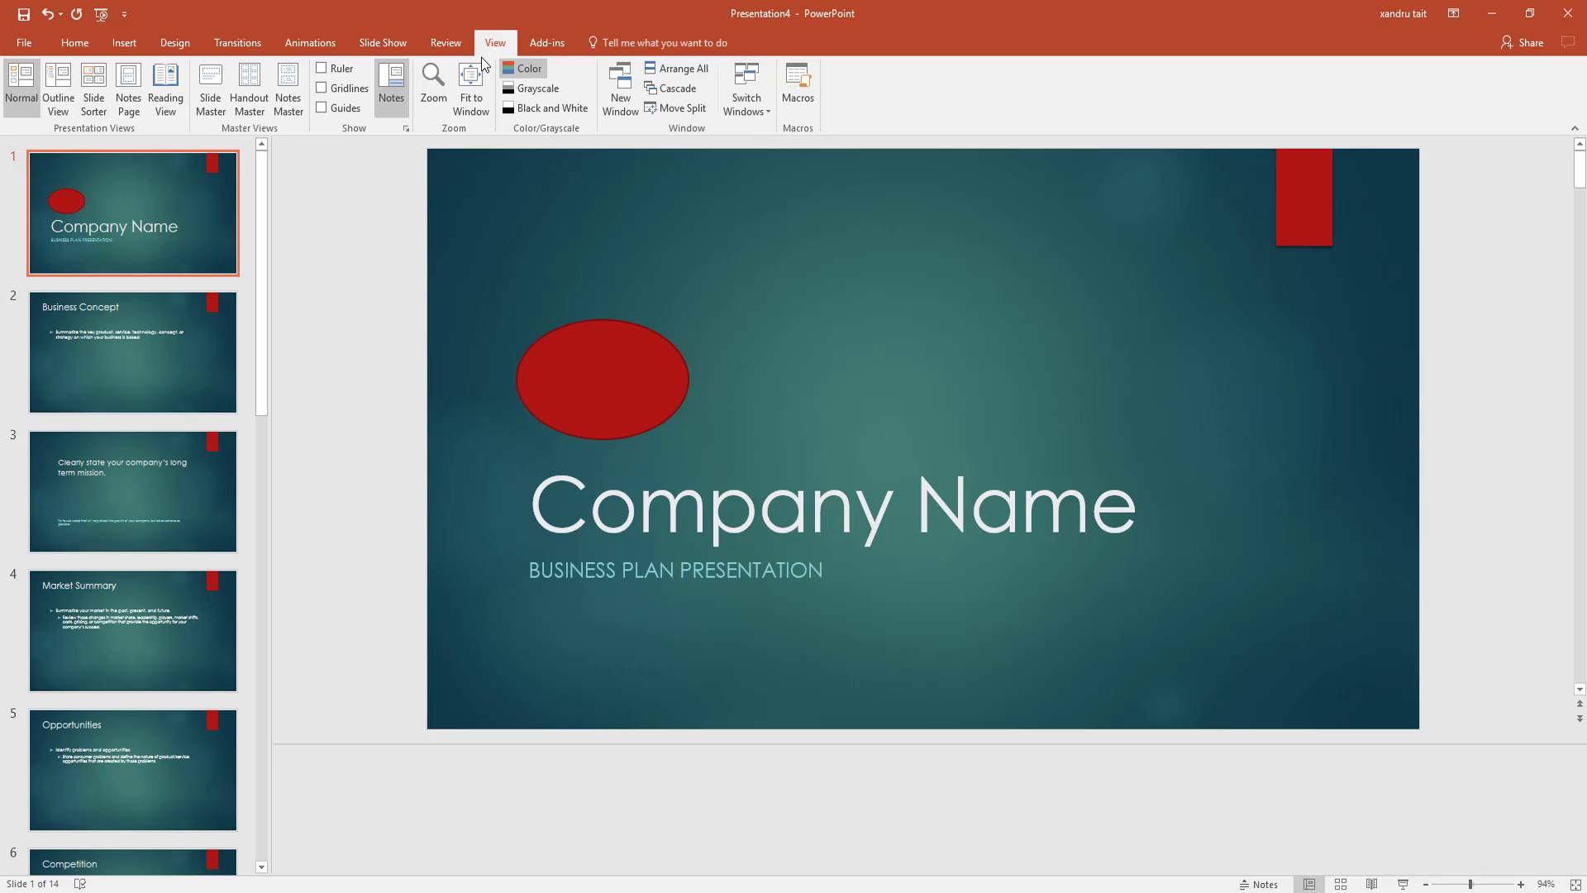
click(391, 87)
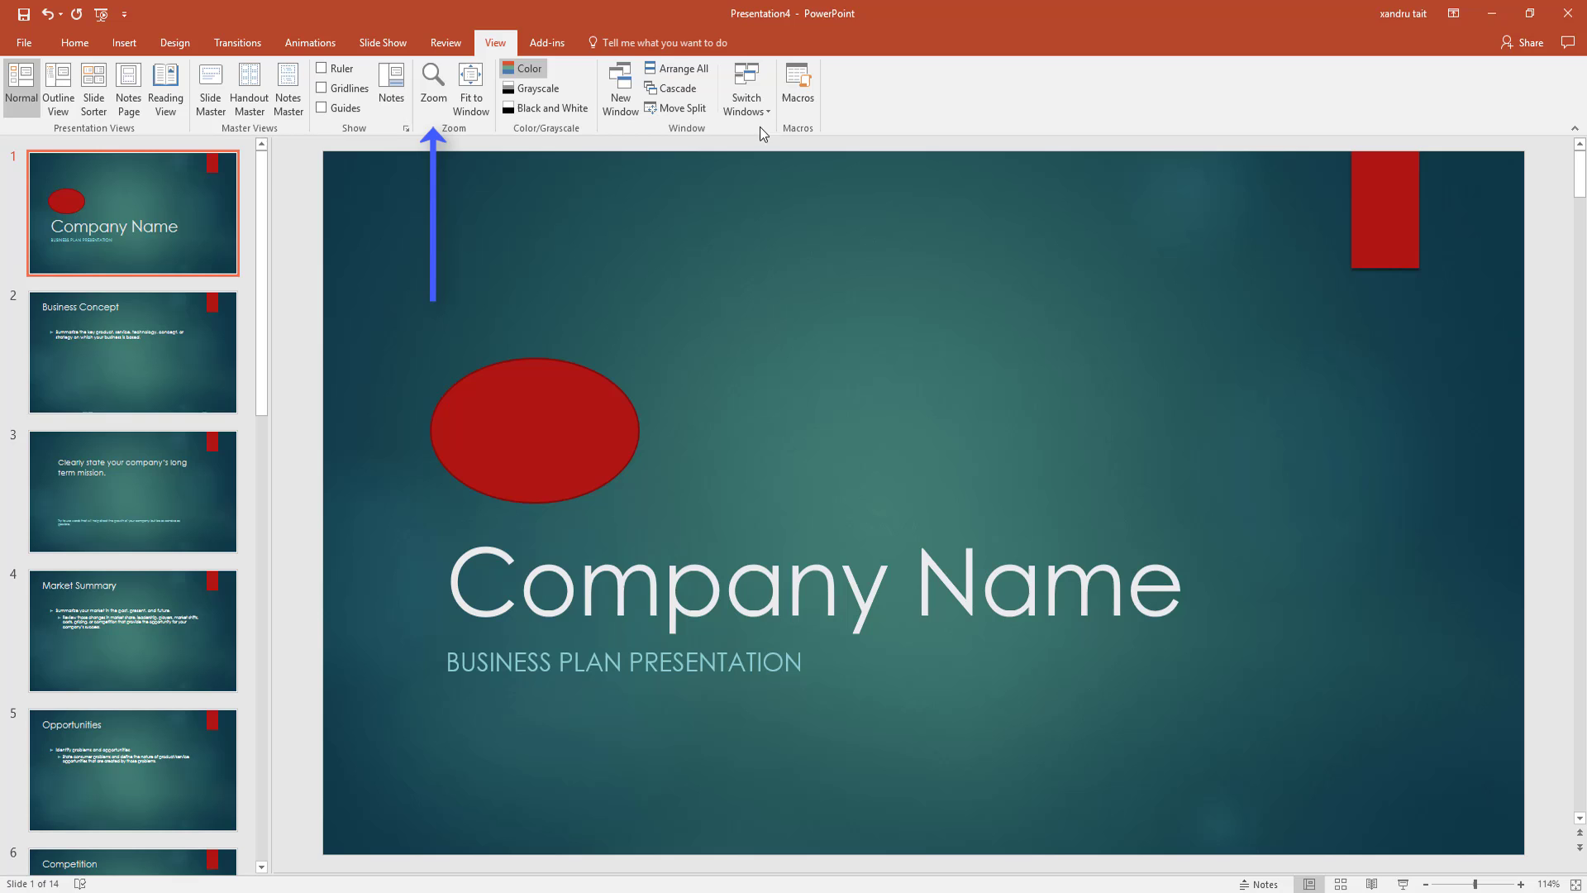
click(433, 83)
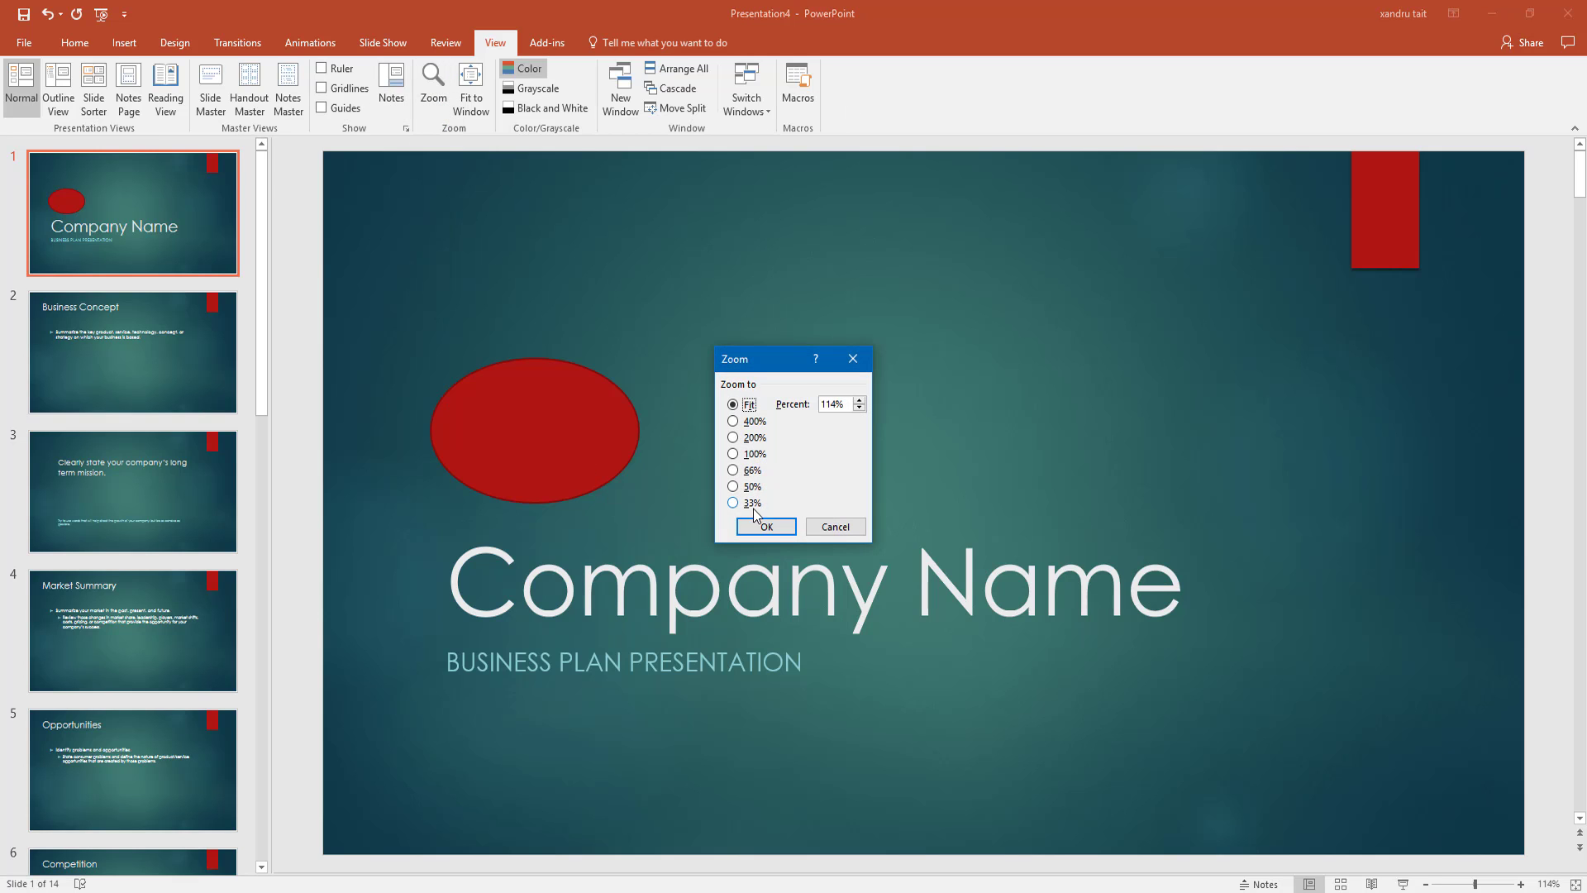
click(734, 441)
click(766, 526)
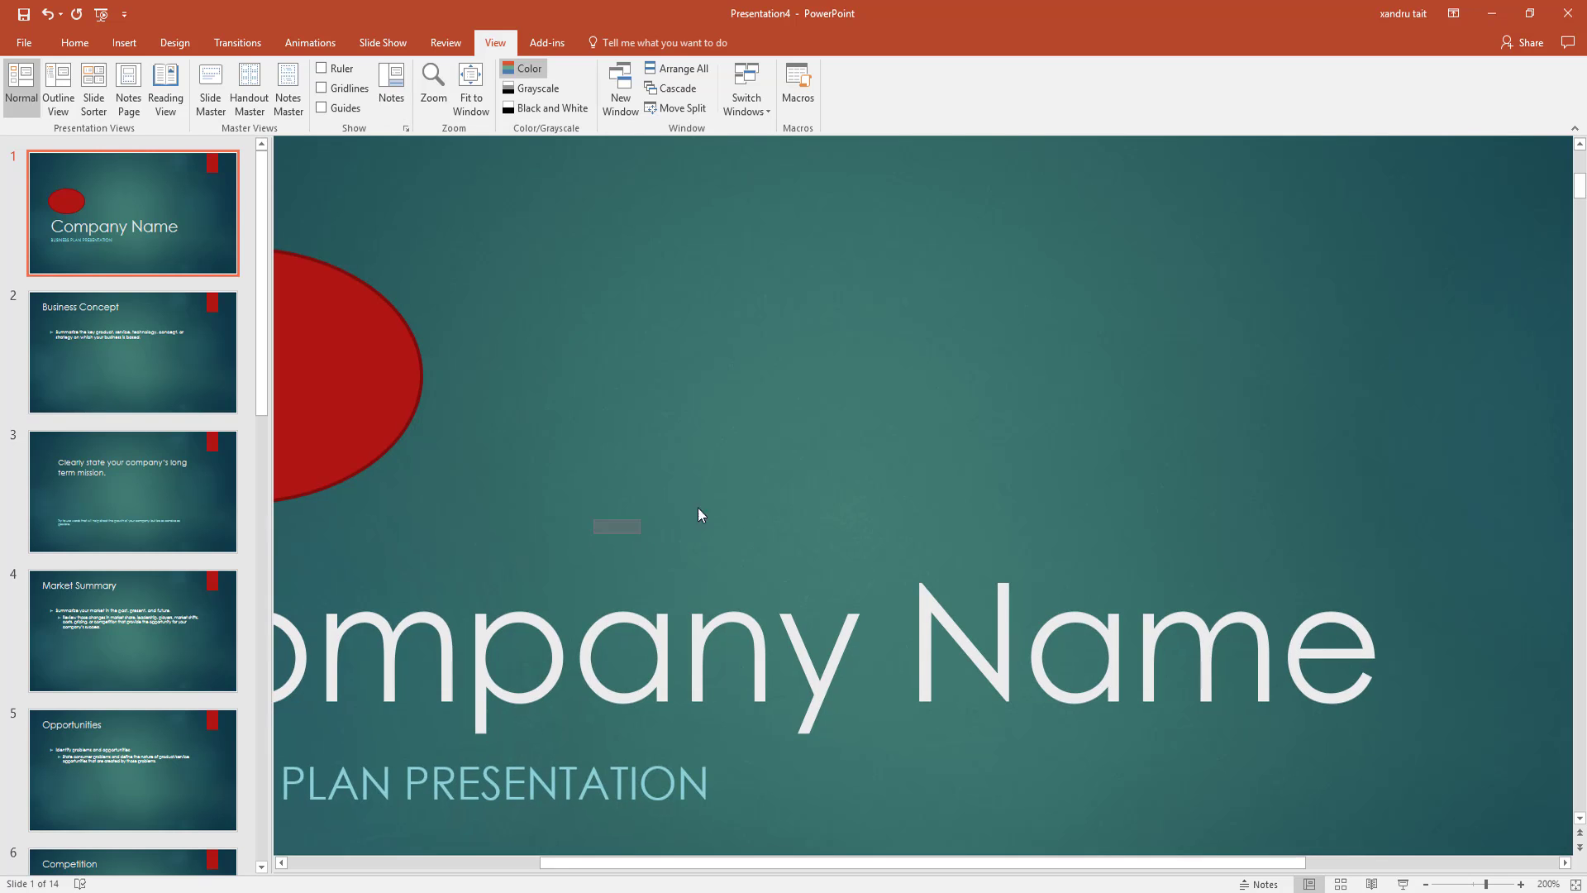
click(472, 80)
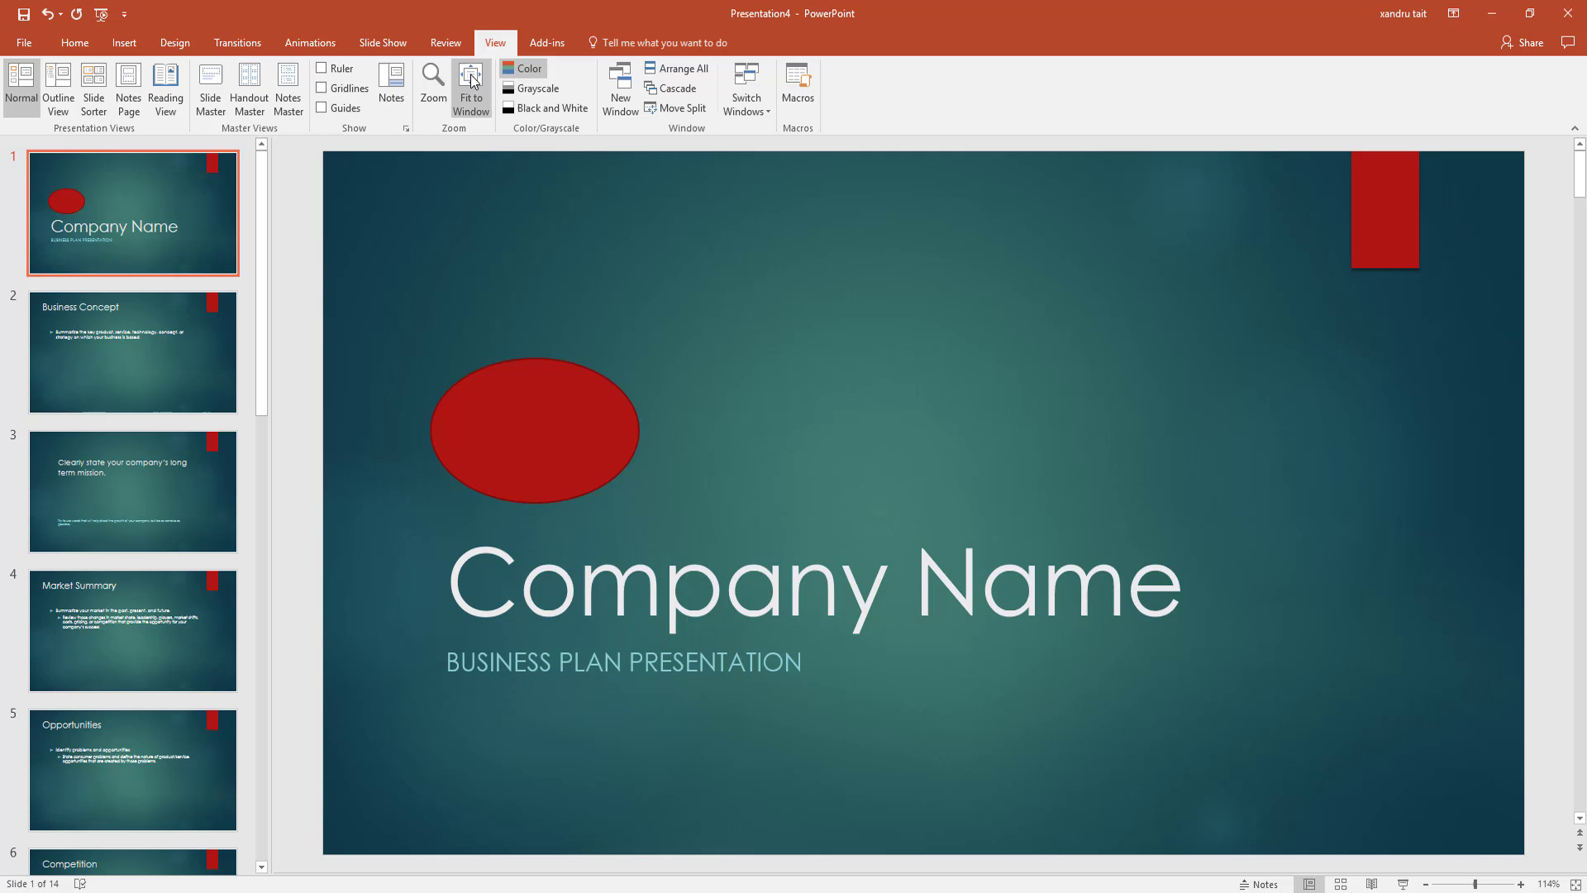
Step: Undo the last oval change, then preview the slides in Grayscale and Black and White
key(ctrl+z)
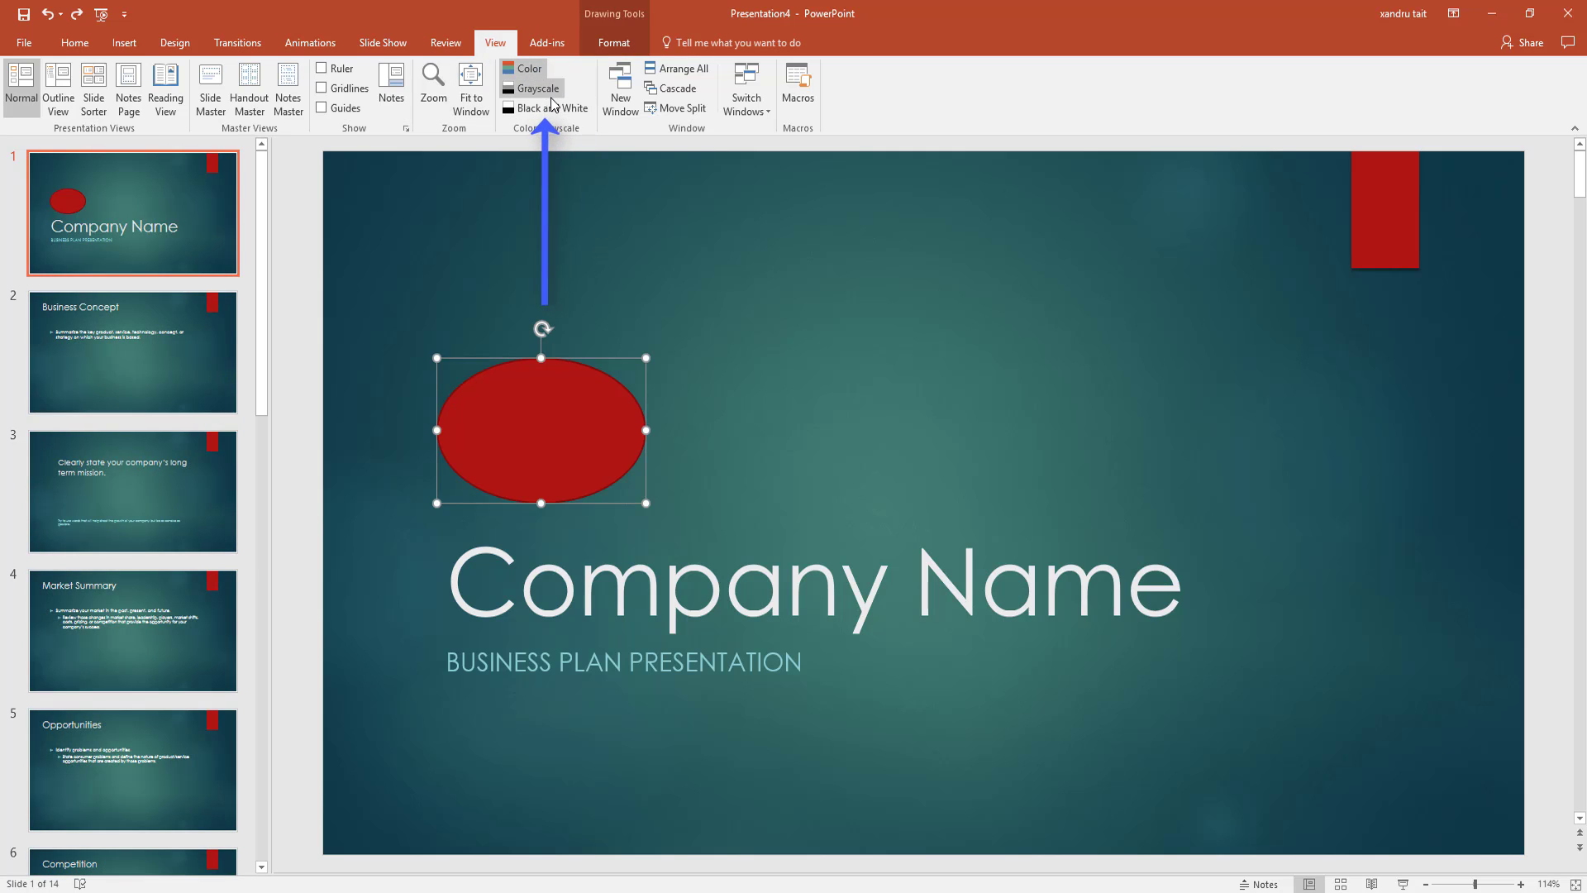
click(535, 89)
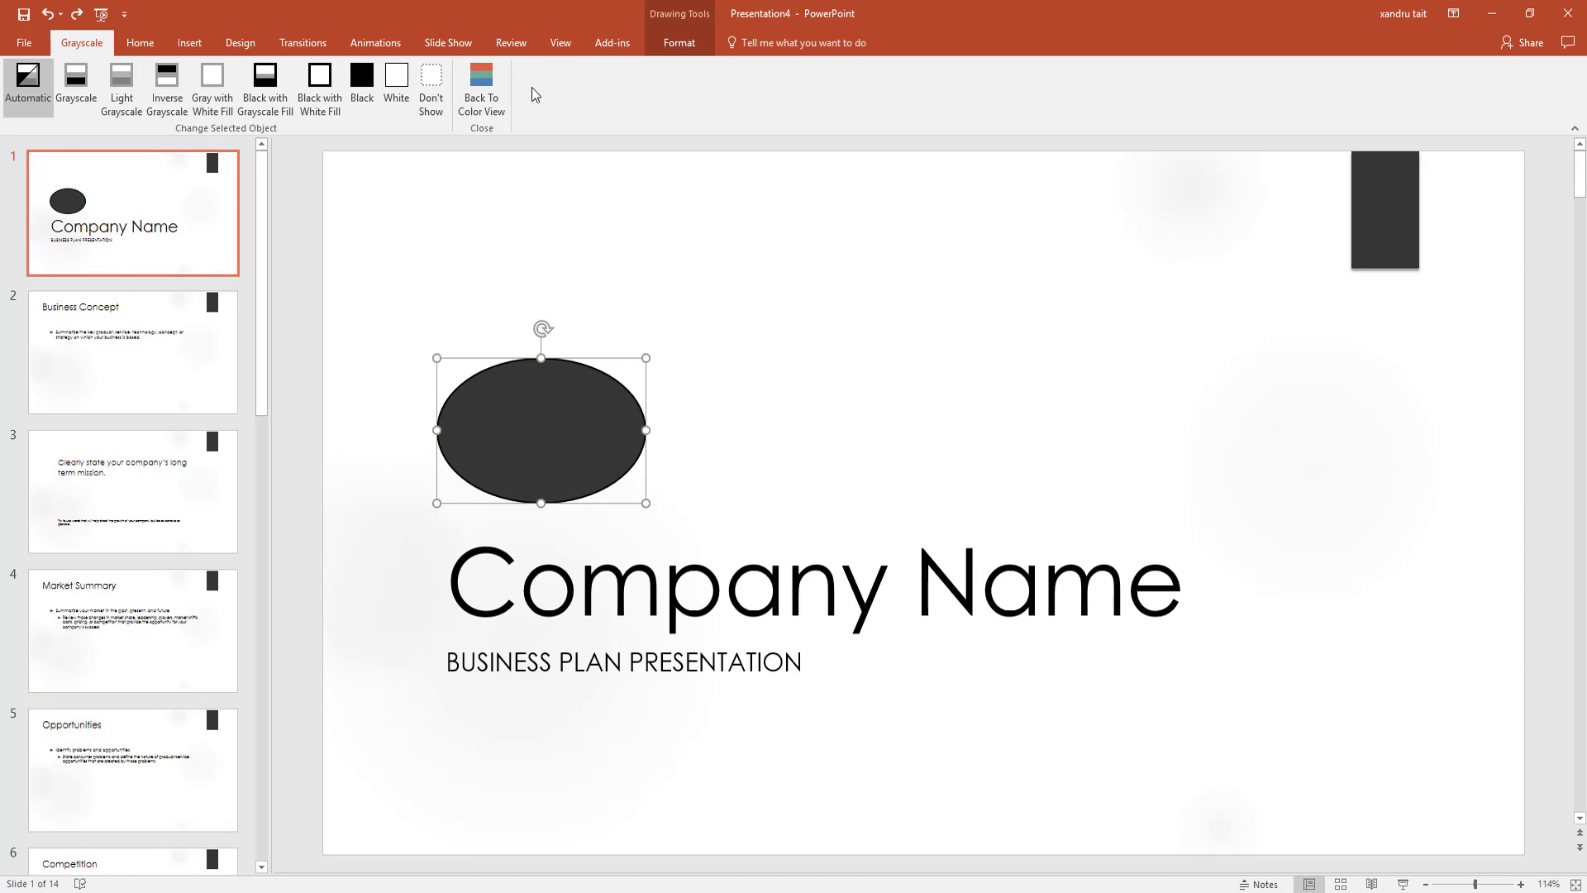
click(561, 42)
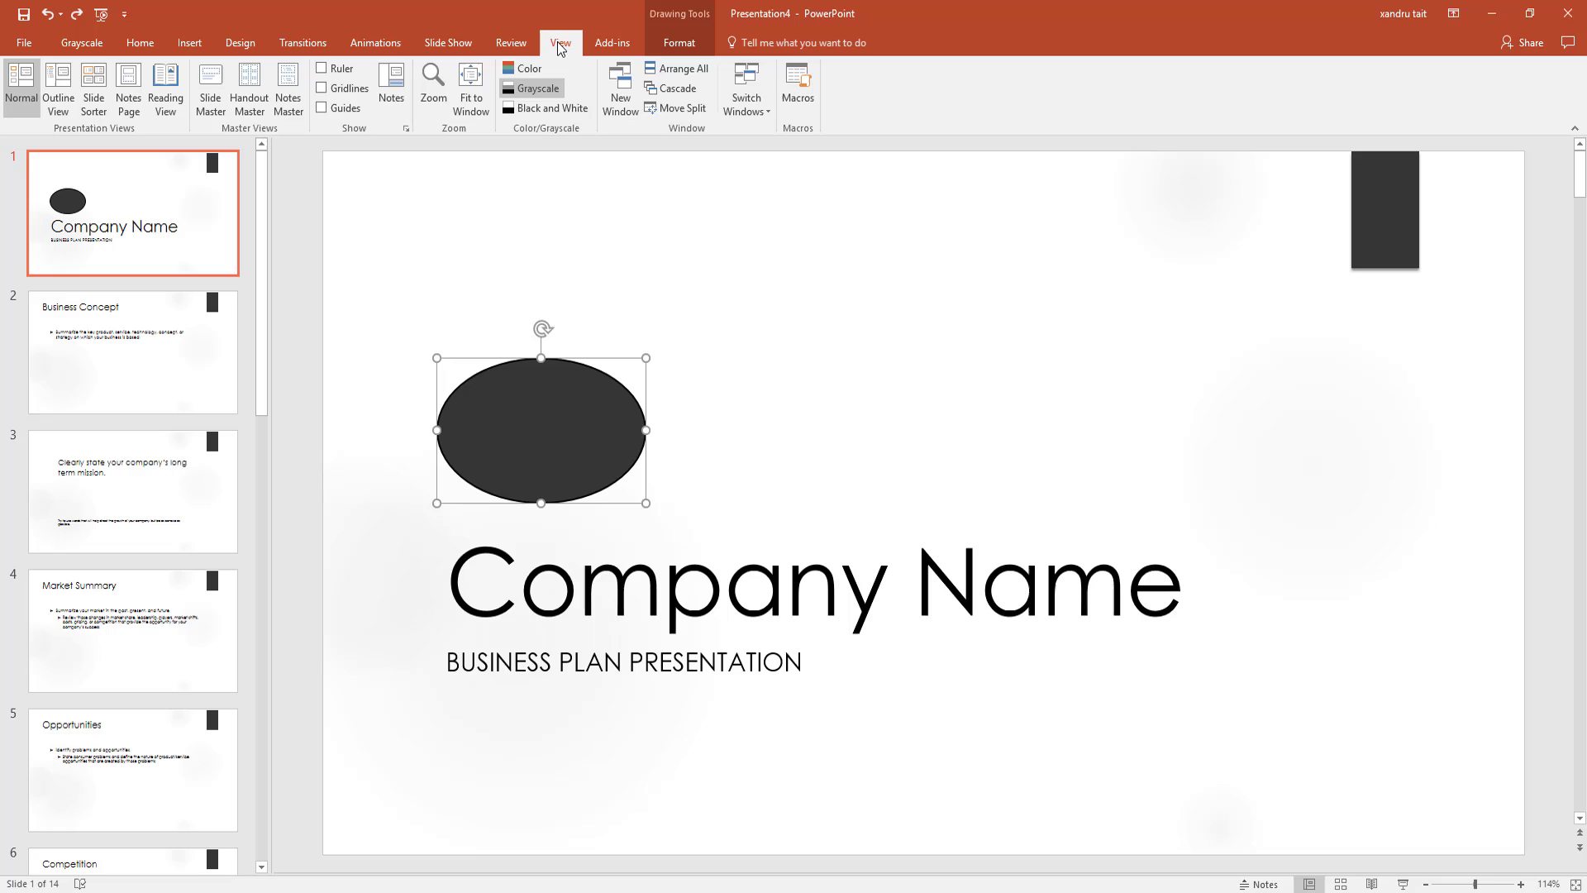
click(538, 110)
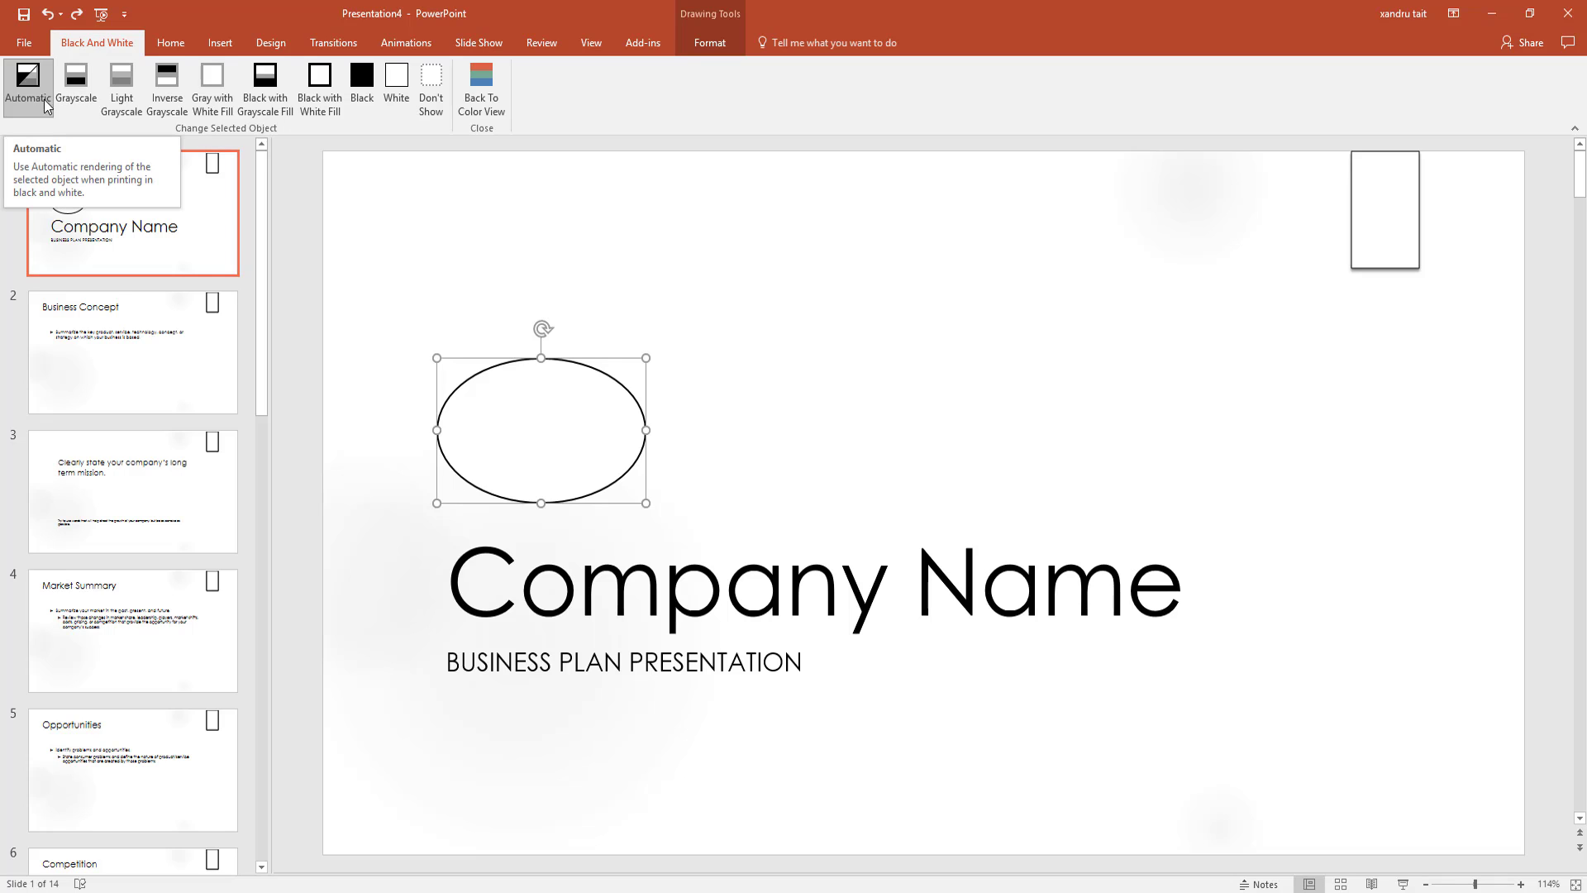
Step: Try grayscale, light, inverse, black-with-white-fill and white renderings on the oval, settling on black
click(89, 81)
click(122, 86)
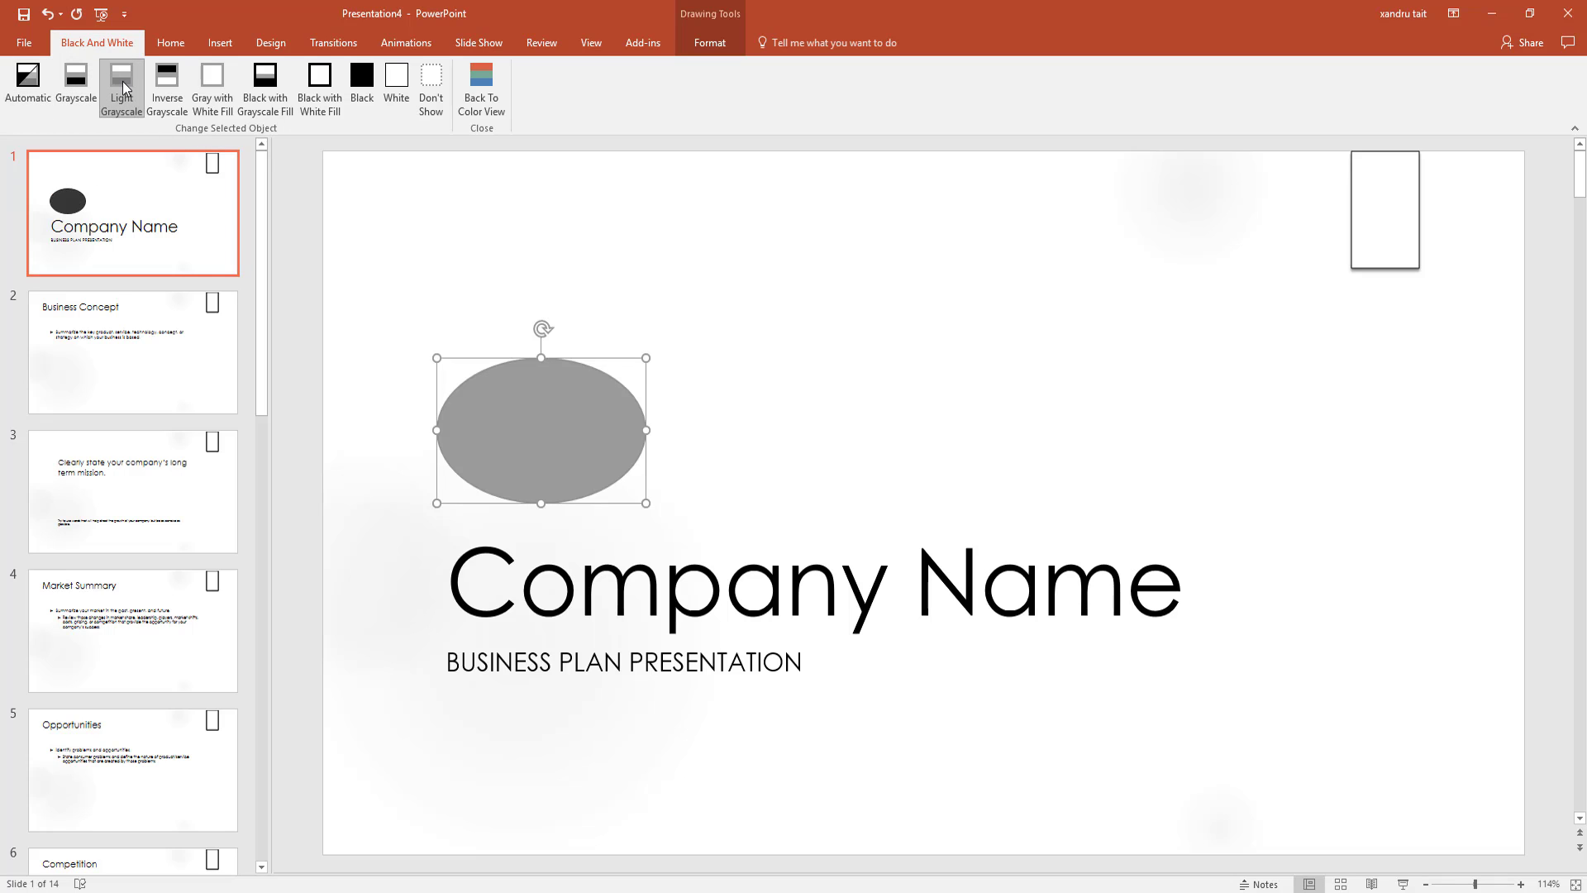
click(161, 81)
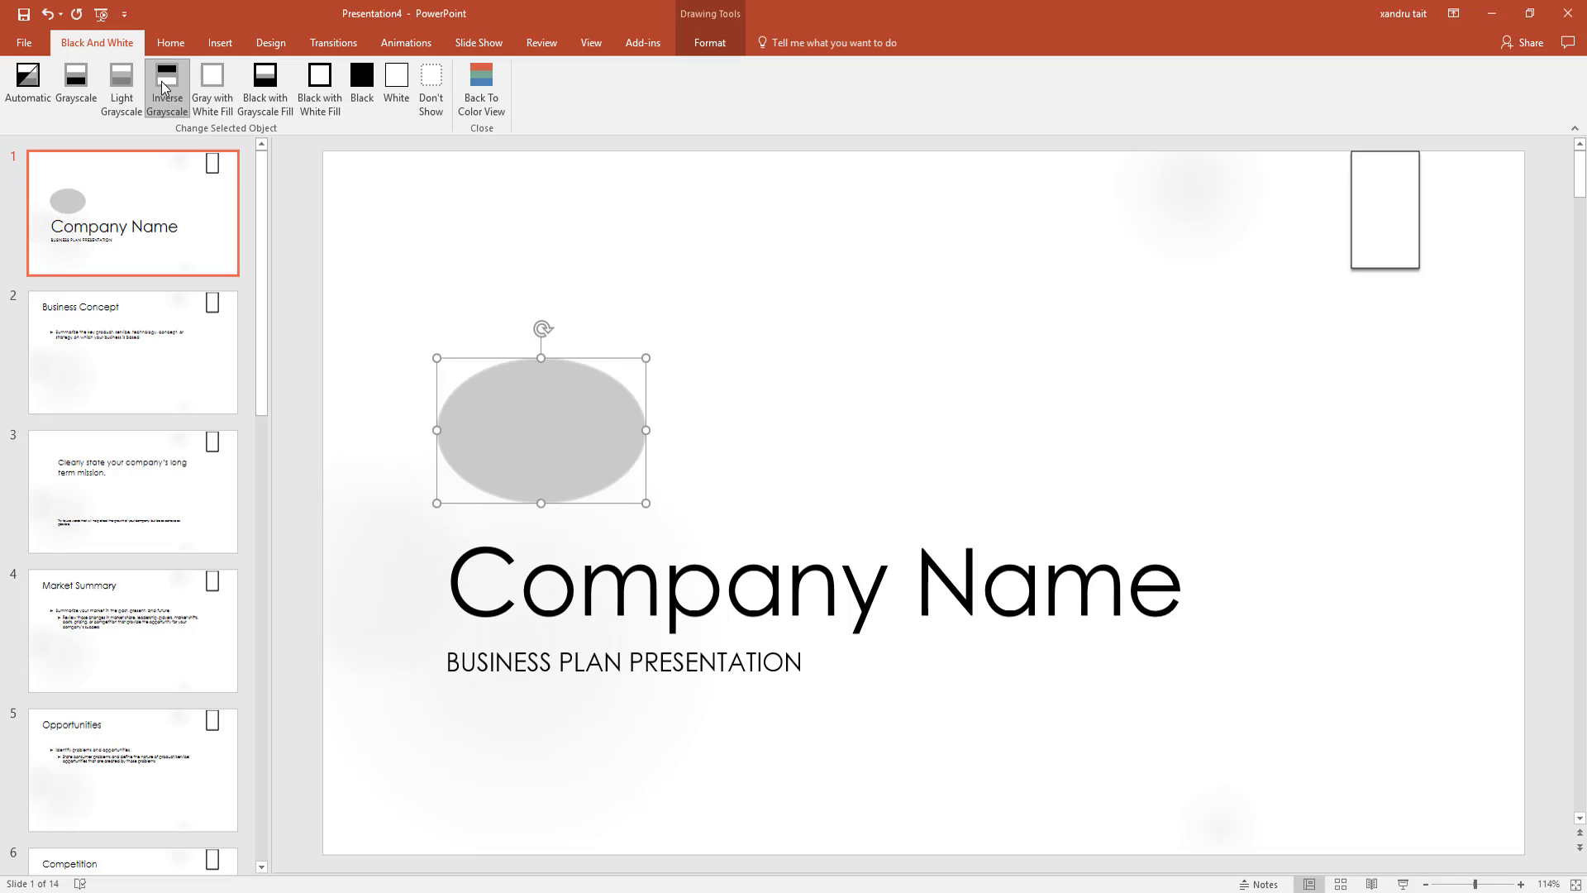
click(322, 79)
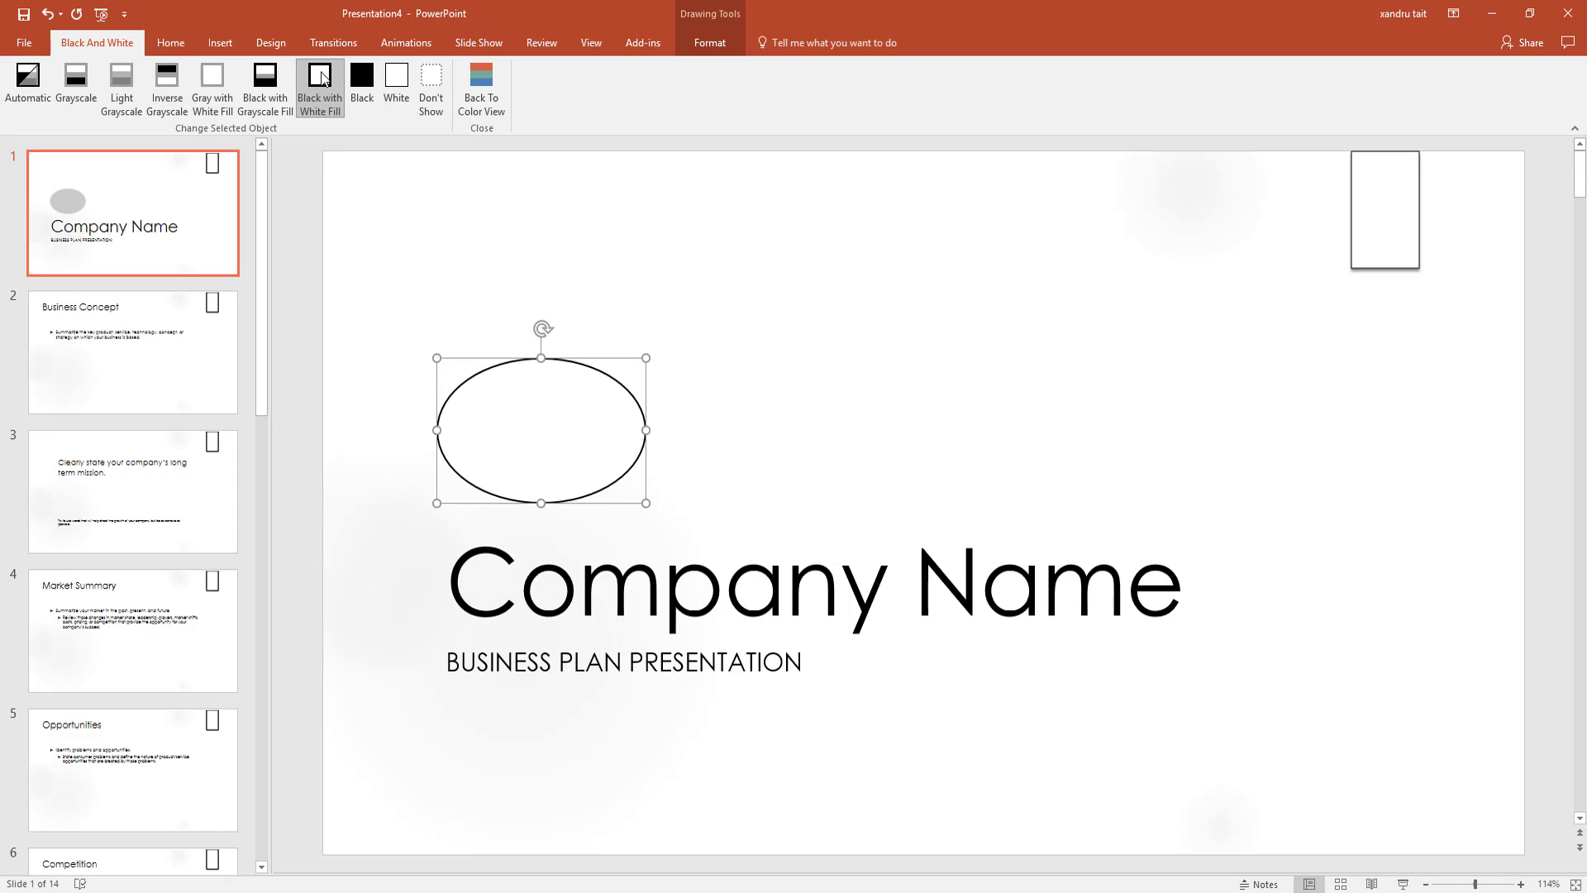
click(392, 80)
click(366, 80)
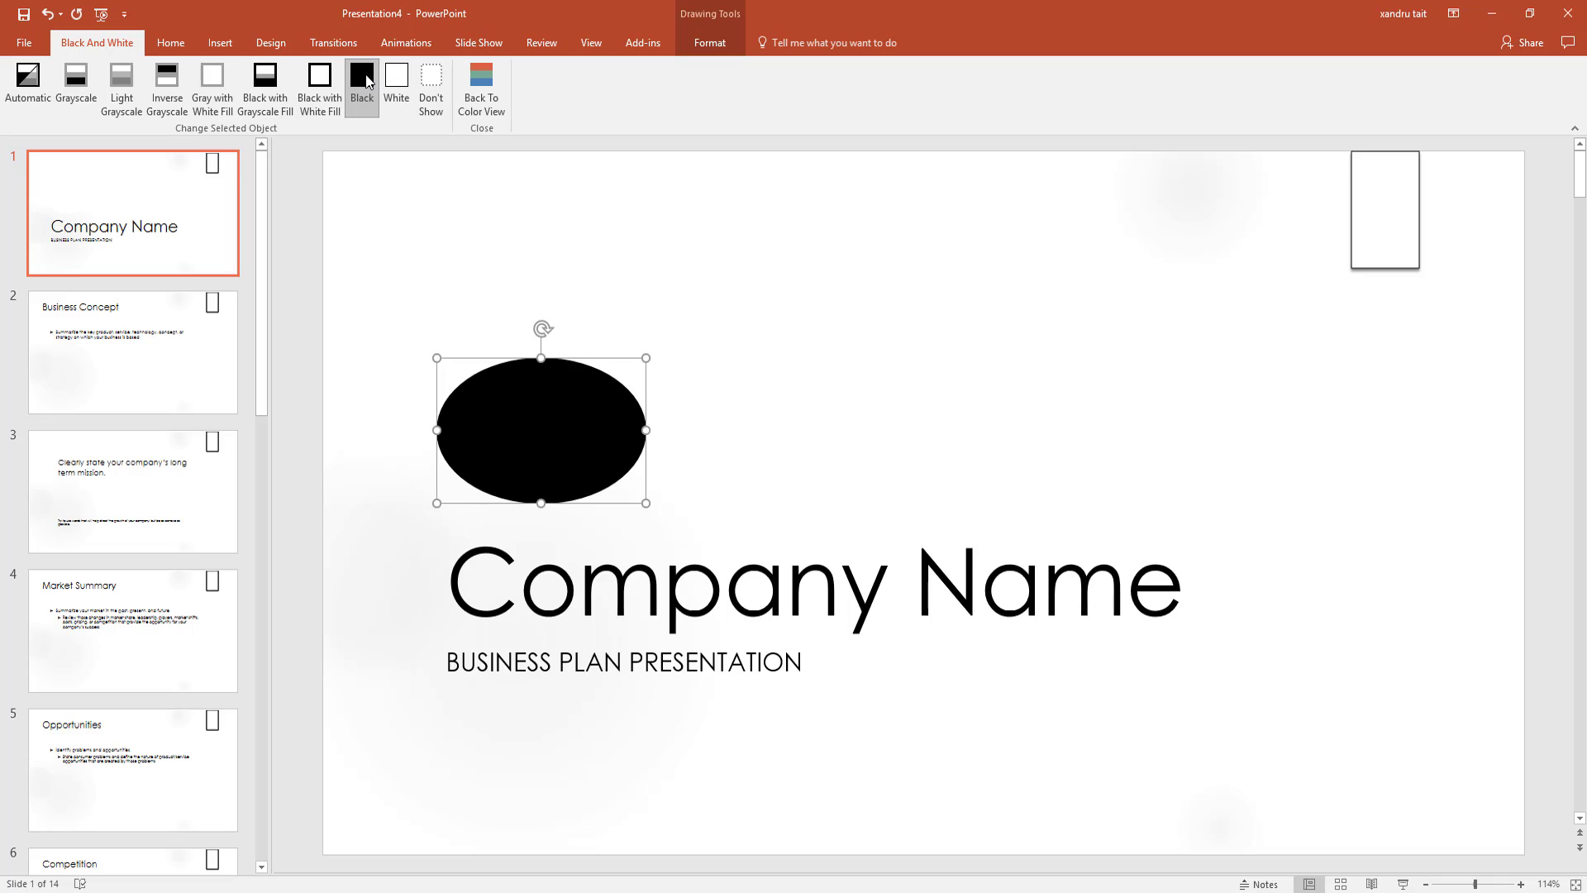
Step: Try Black with White Fill, Don't Show and White on the title, then set Automatic
click(590, 587)
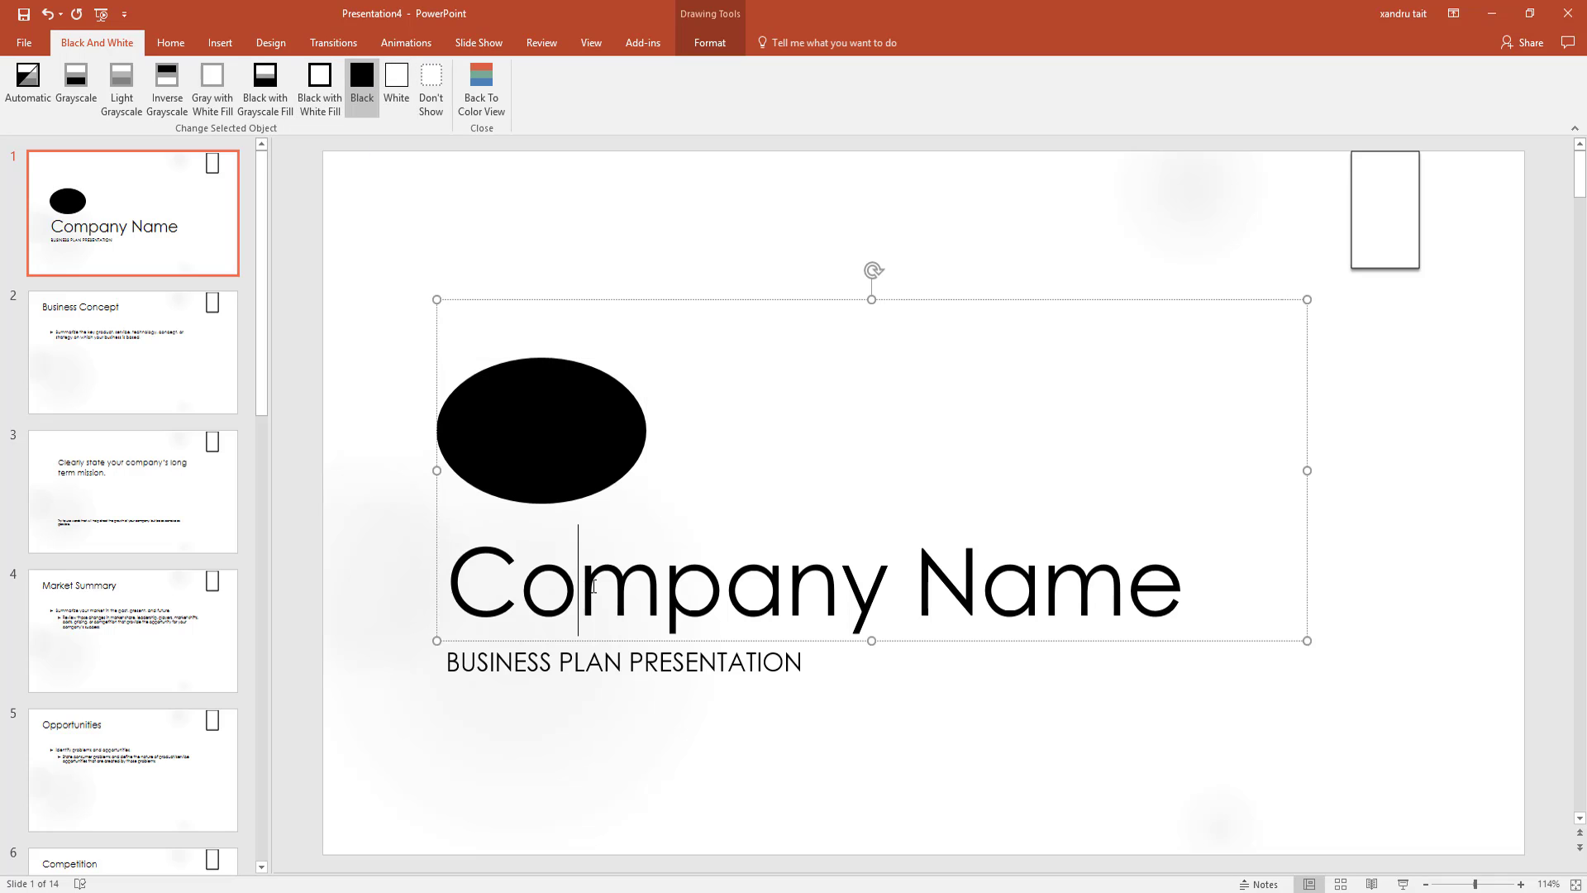
click(320, 83)
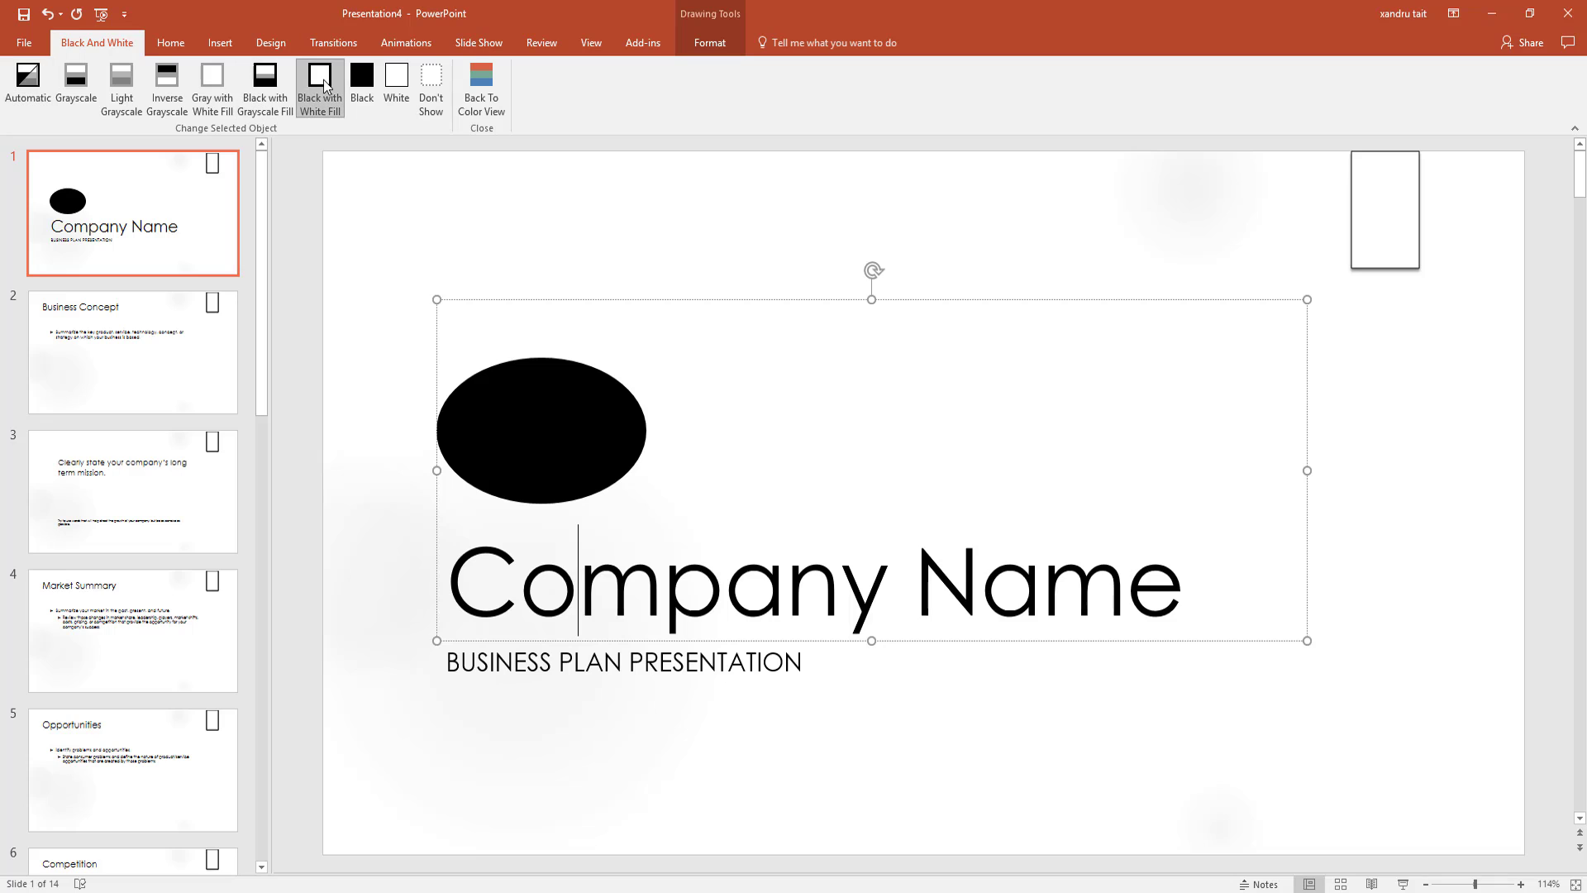
click(433, 80)
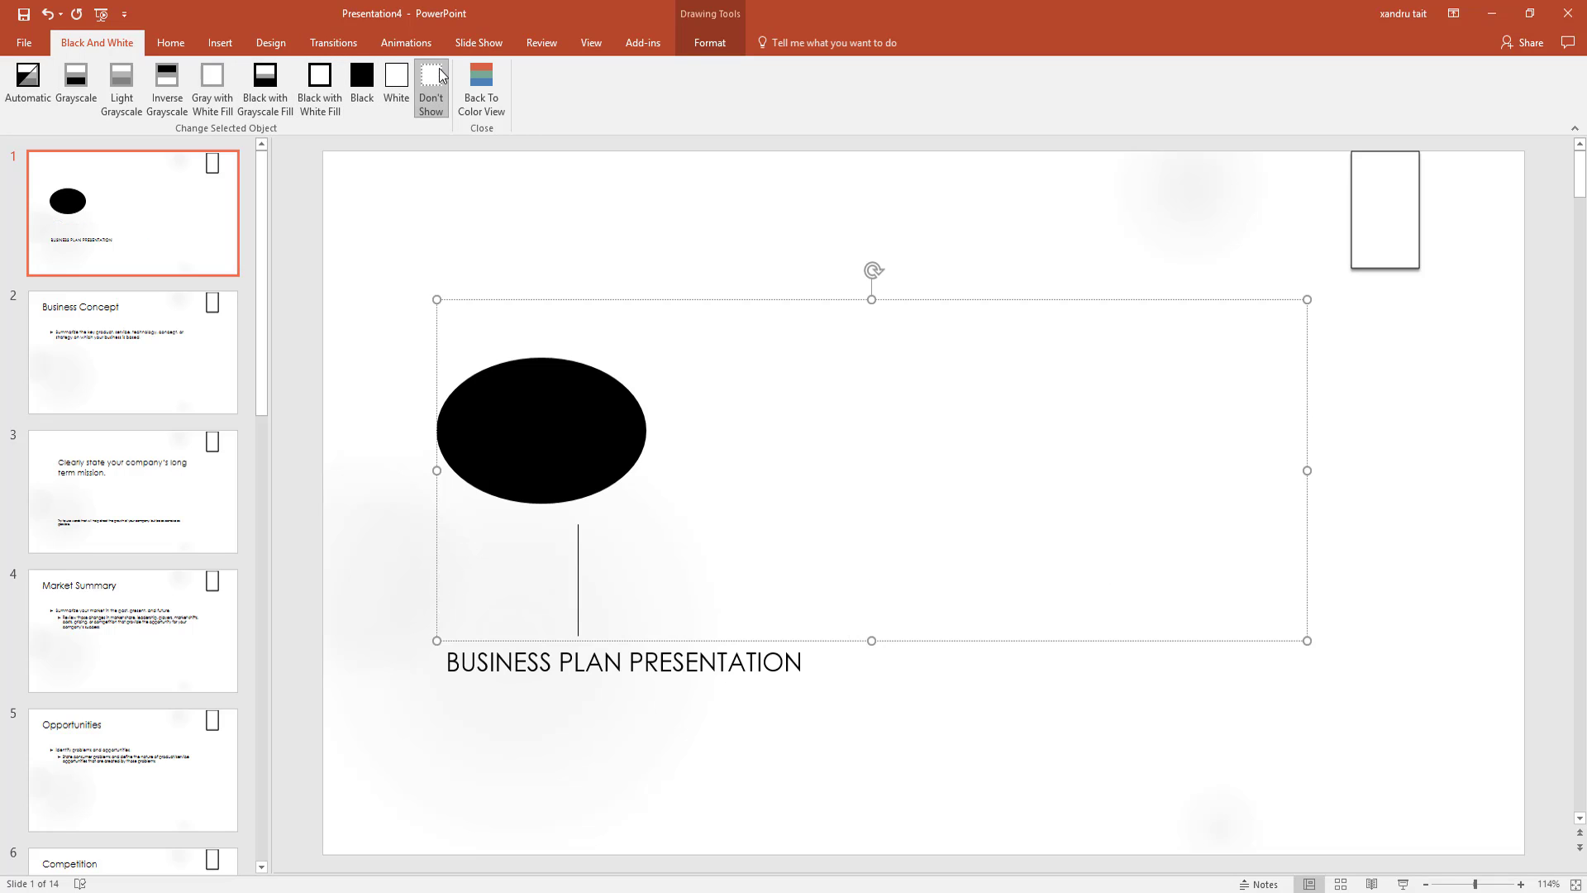
click(396, 80)
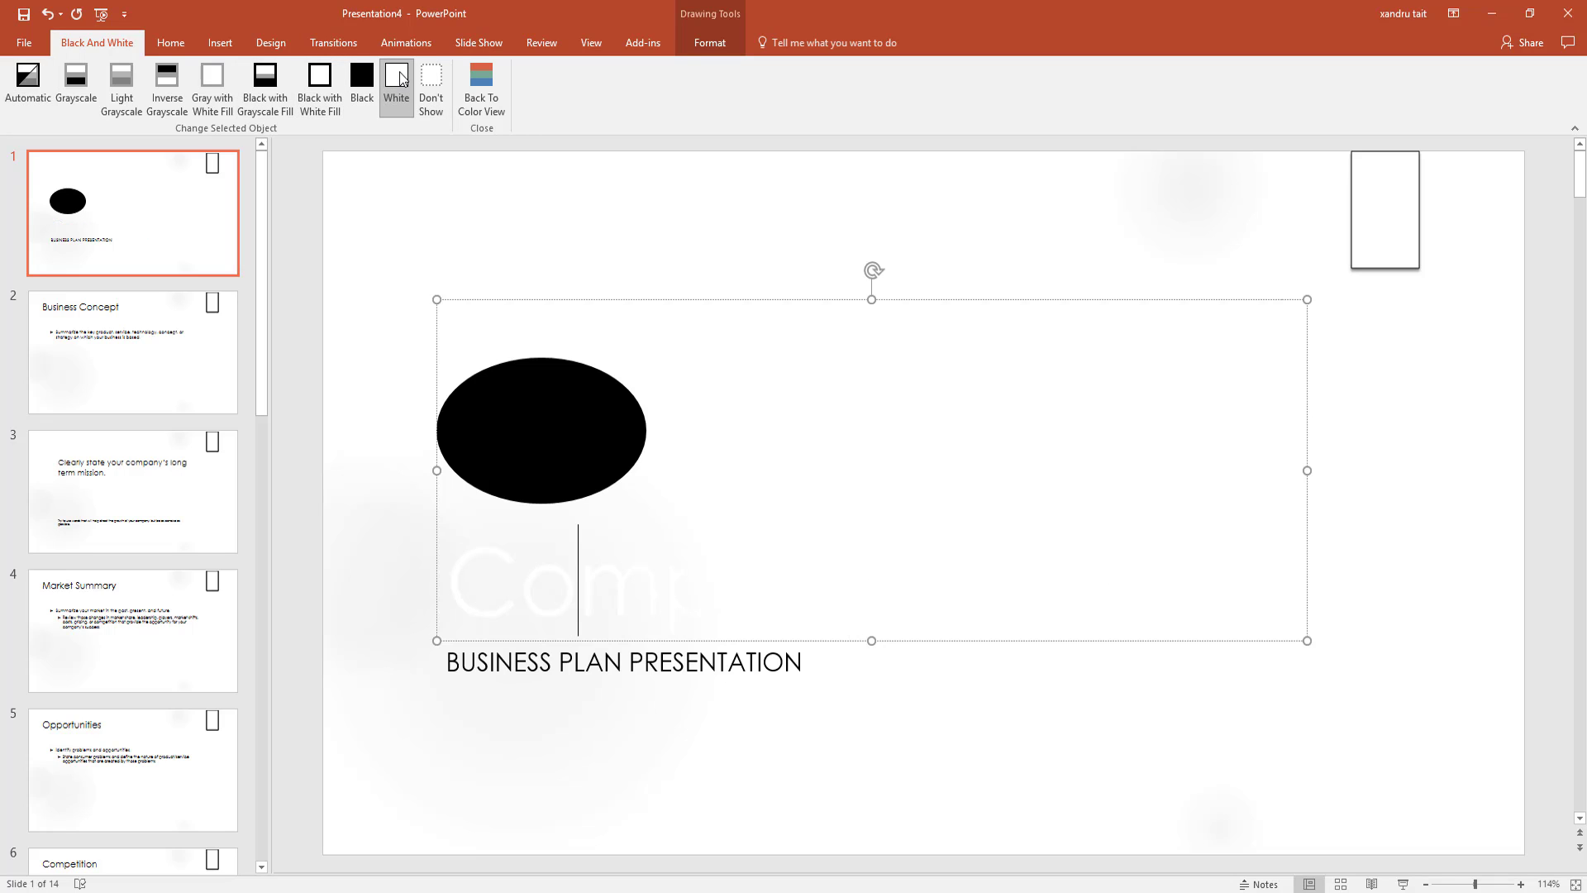
click(28, 84)
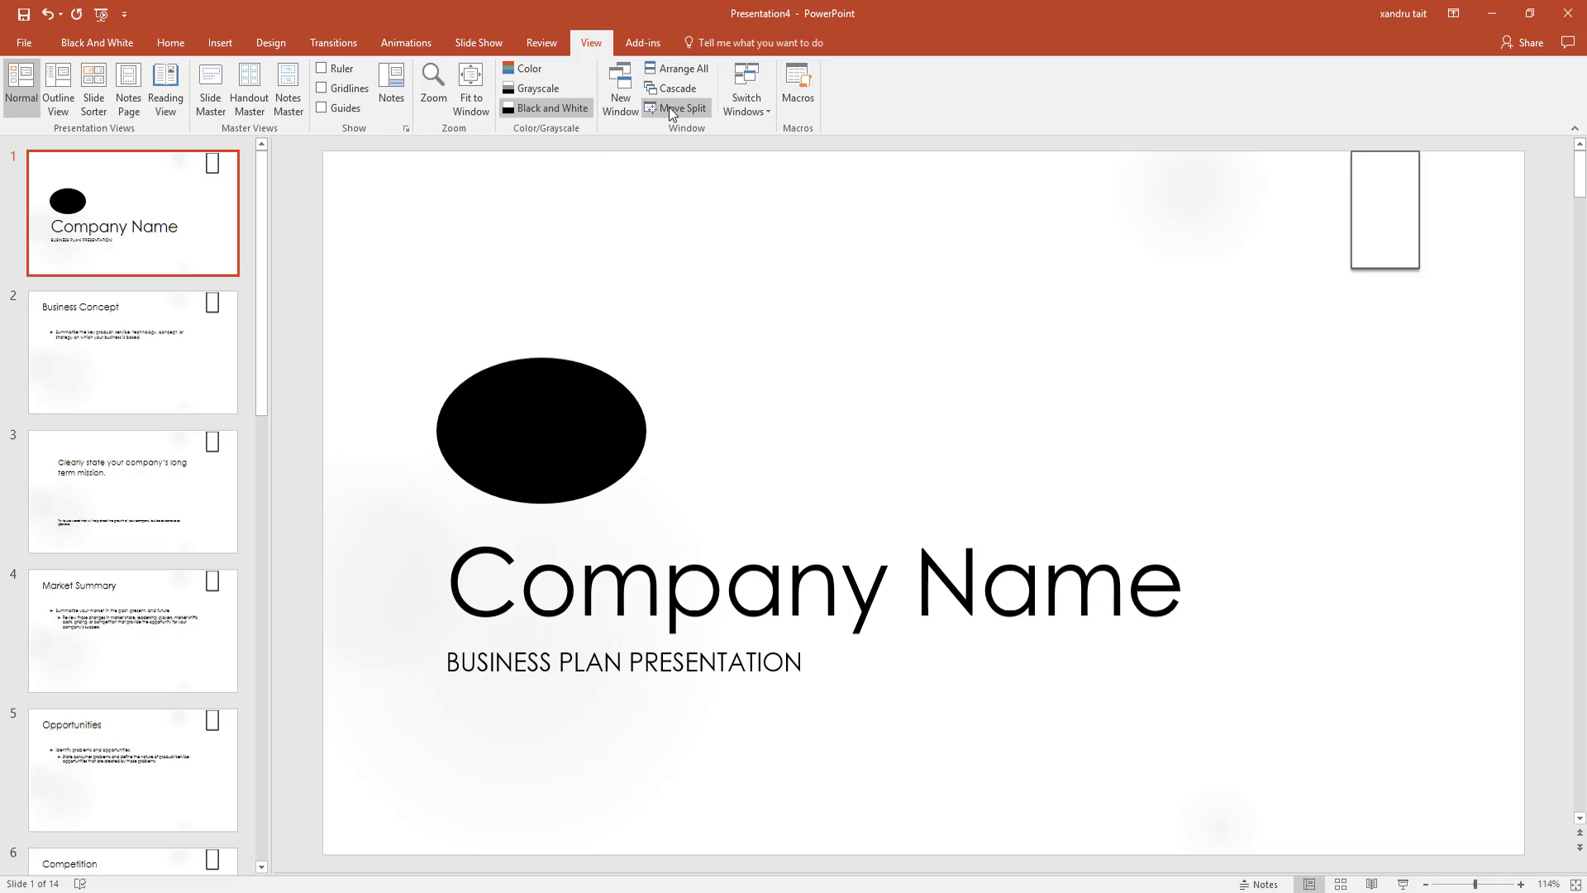
Step: Open a new deck window, snap Presentation4:3 and Presentation4:2 side by side, then maximize Presentation4:3
click(626, 96)
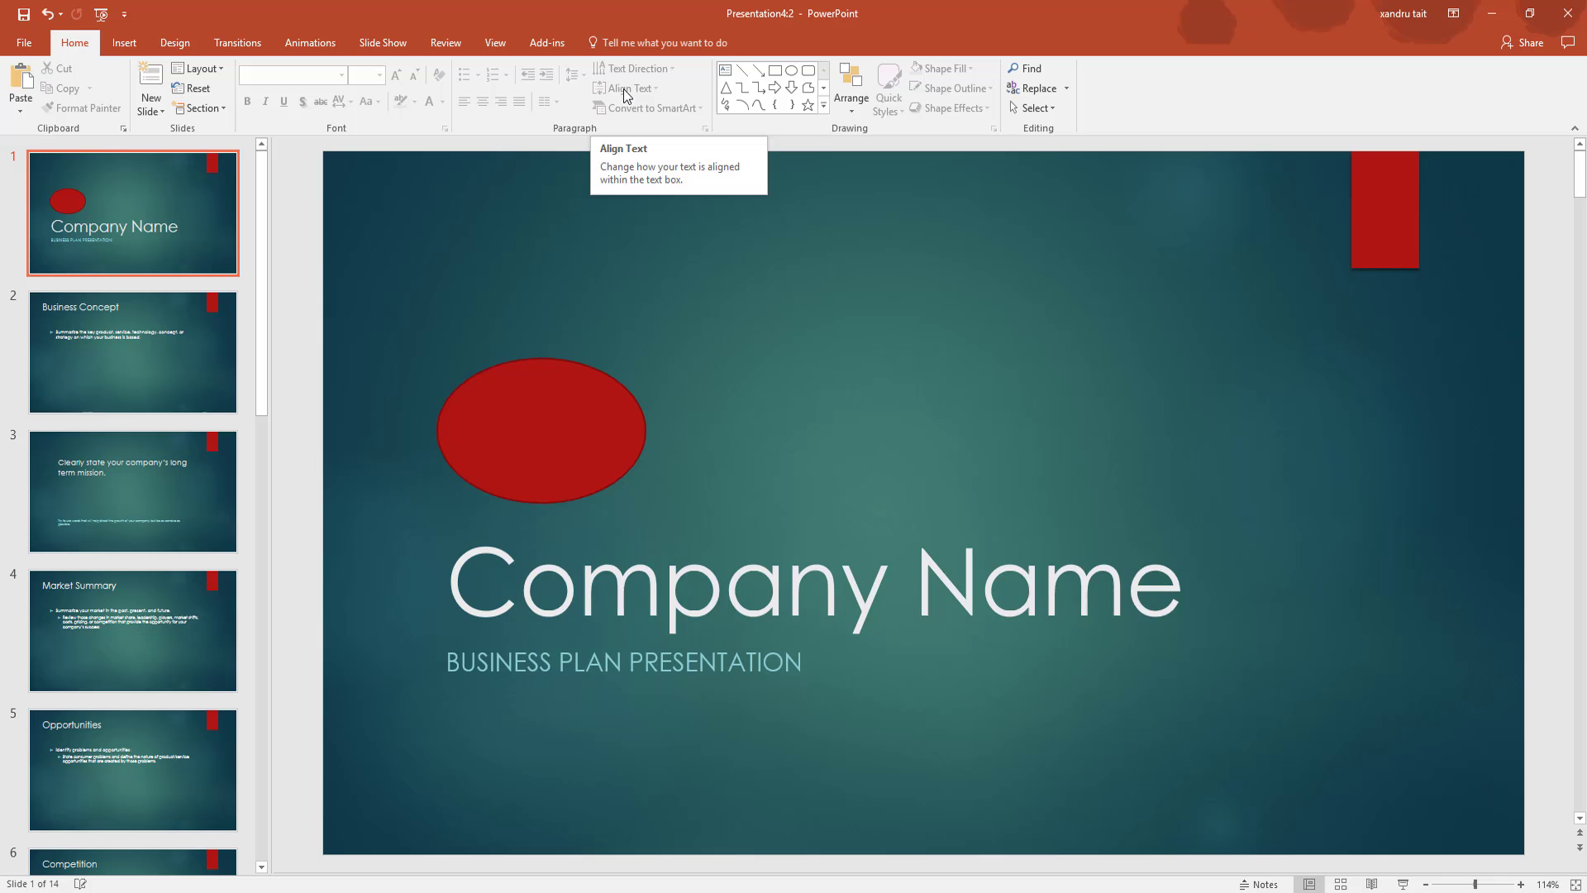
drag(664, 30, 497, 199)
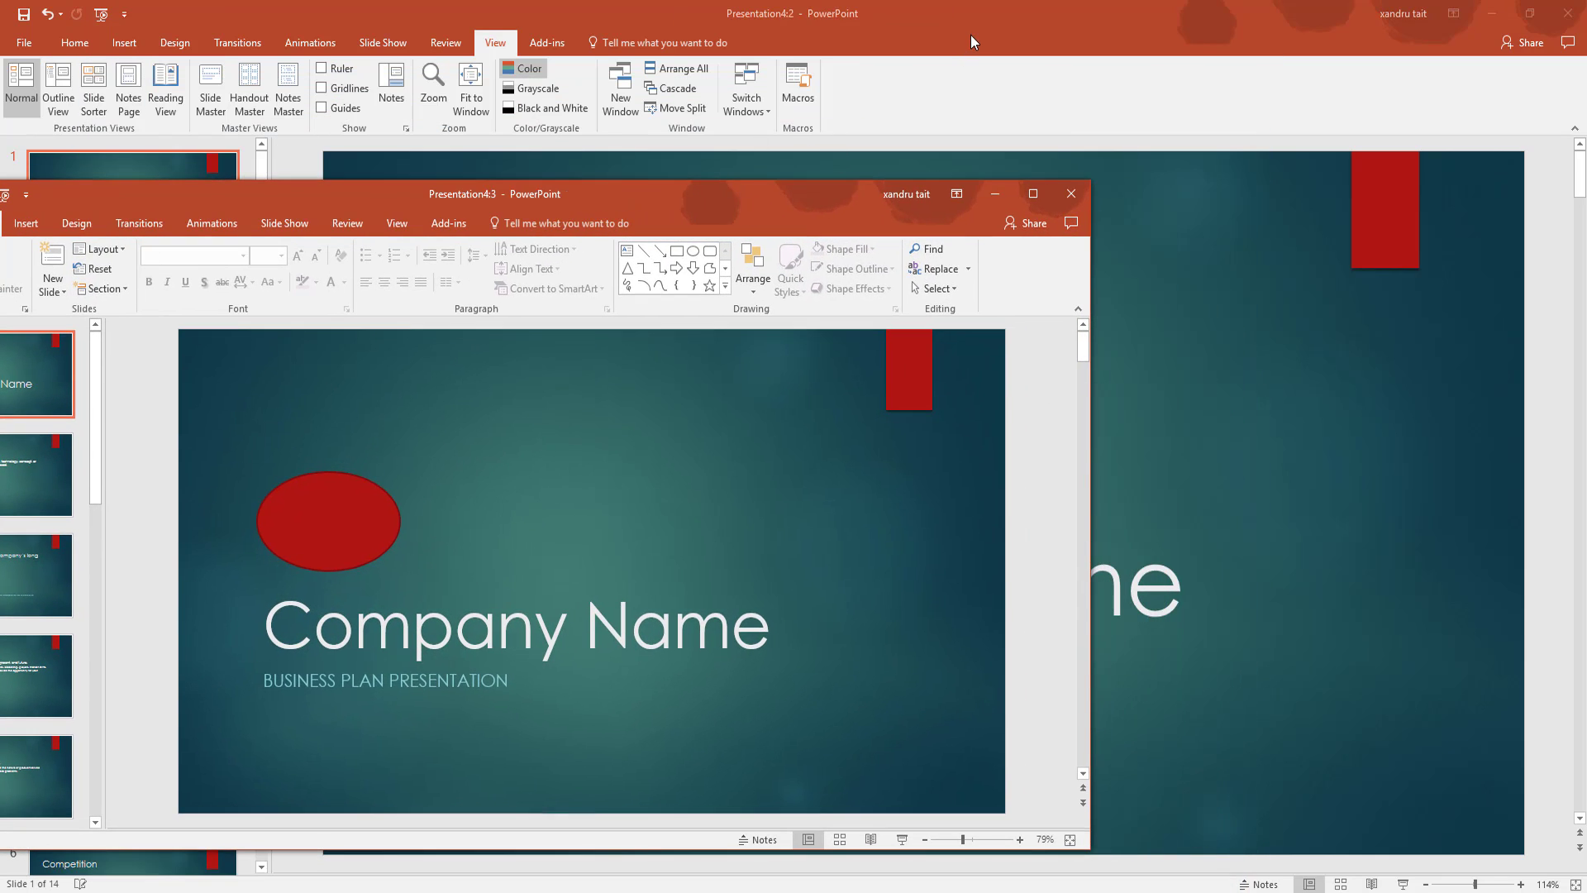
drag(886, 208, 2, 212)
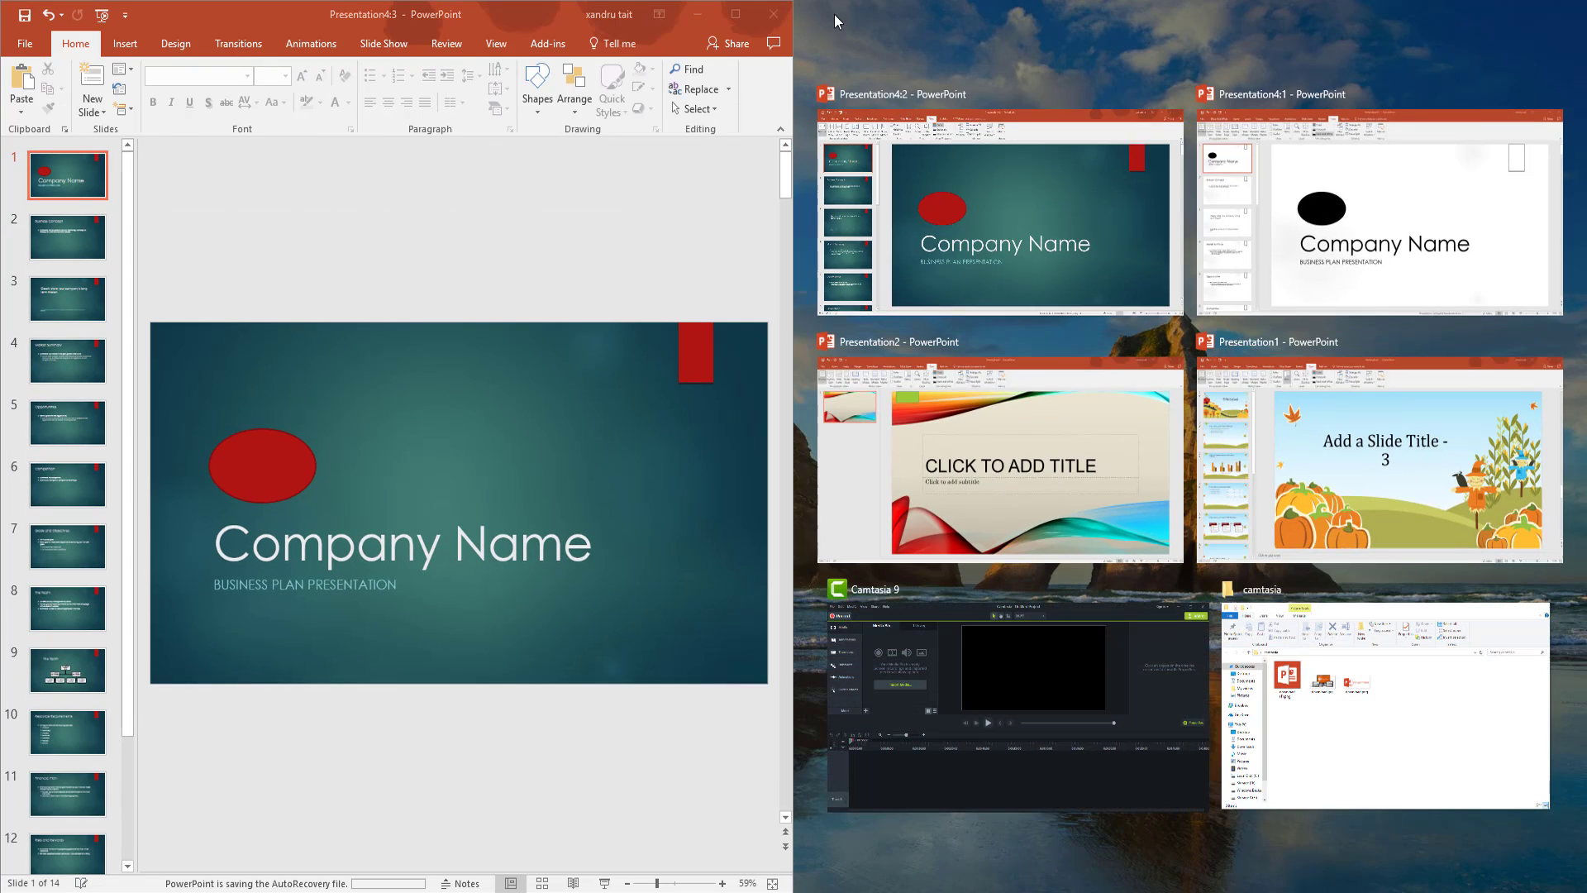
click(944, 182)
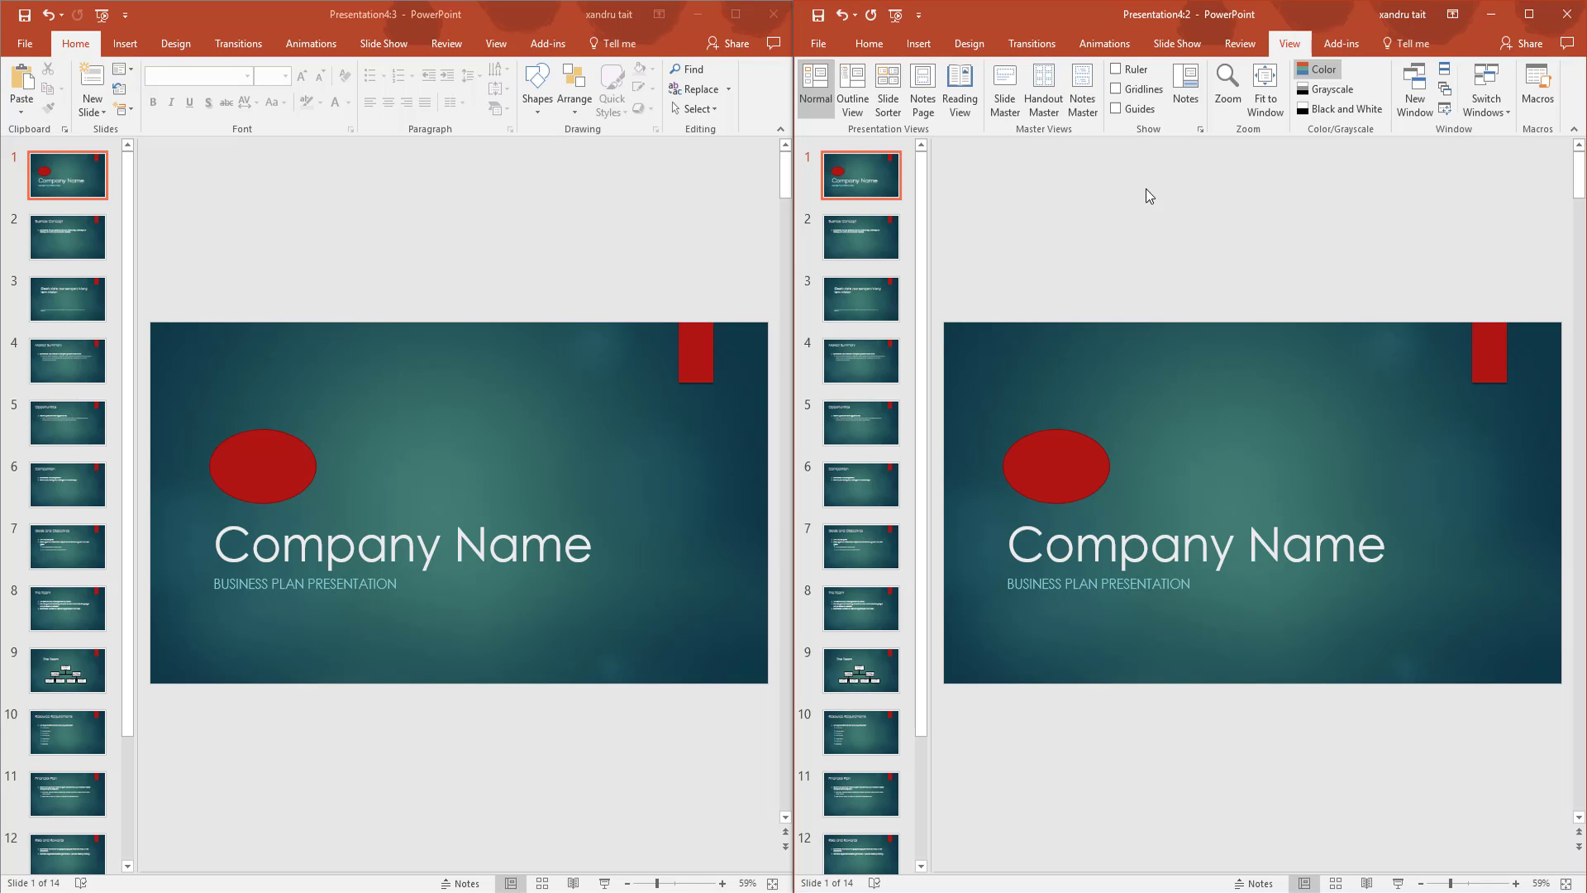
click(738, 15)
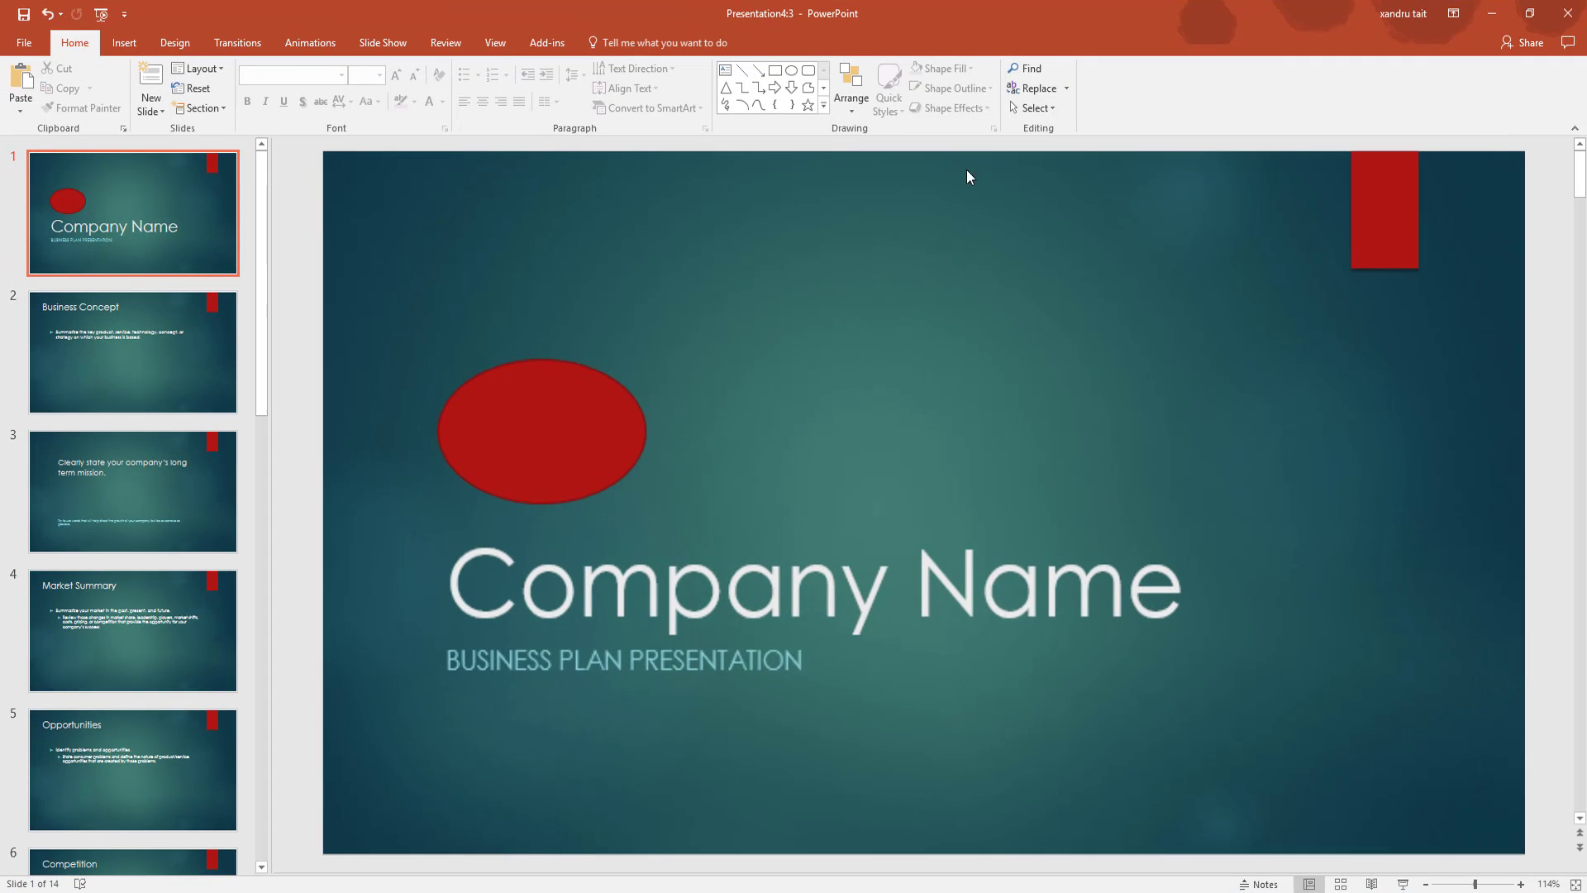
Step: Arrange all presentation windows, then cascade them and shift the front ones aside
click(490, 41)
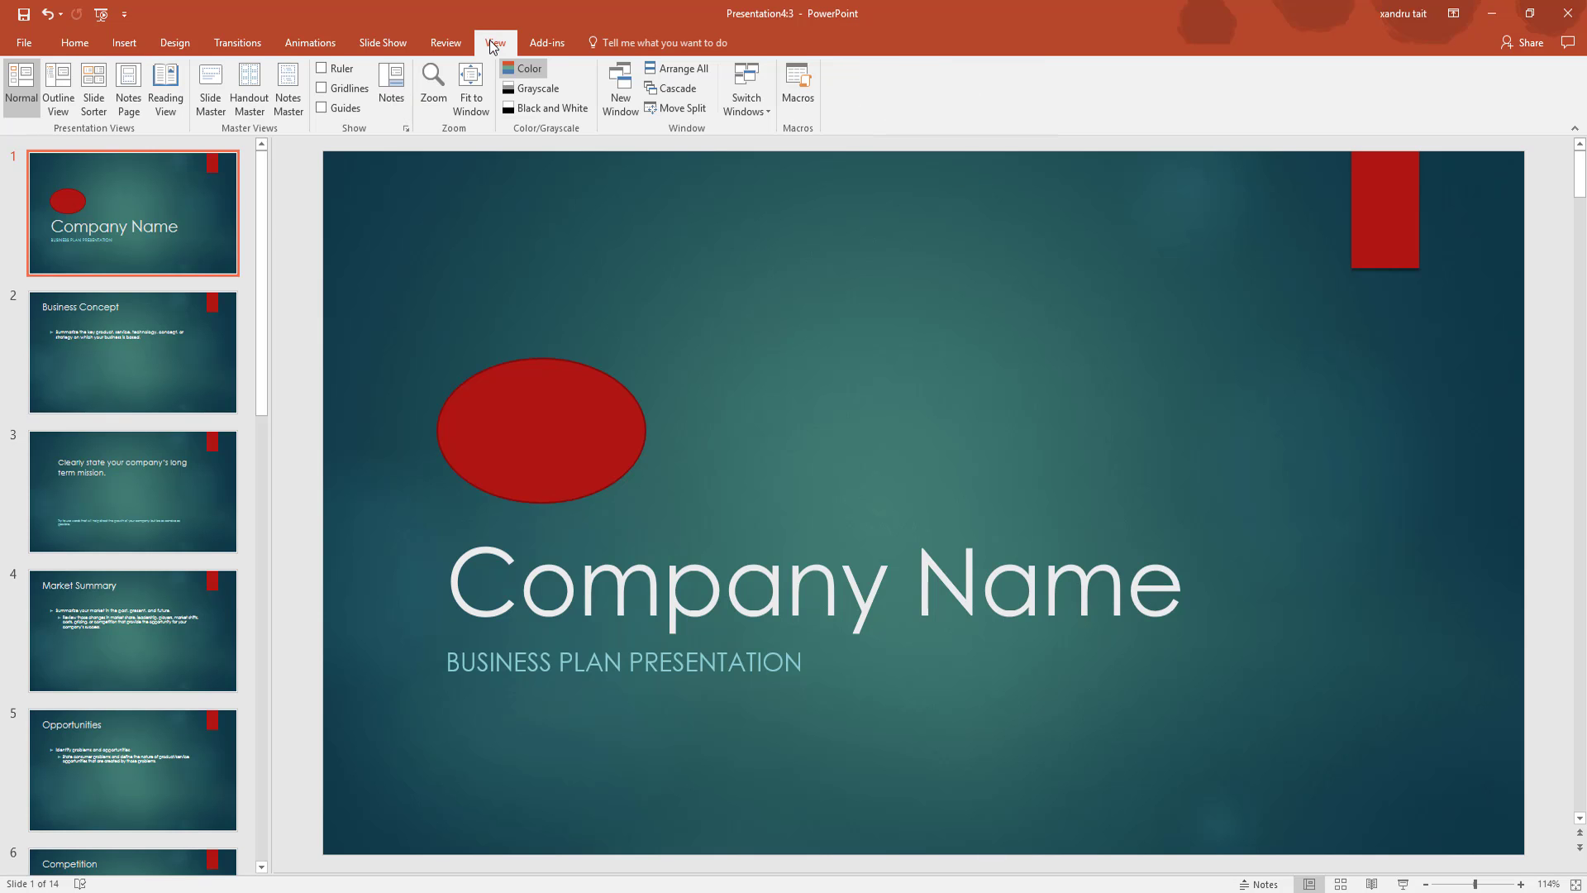
click(701, 73)
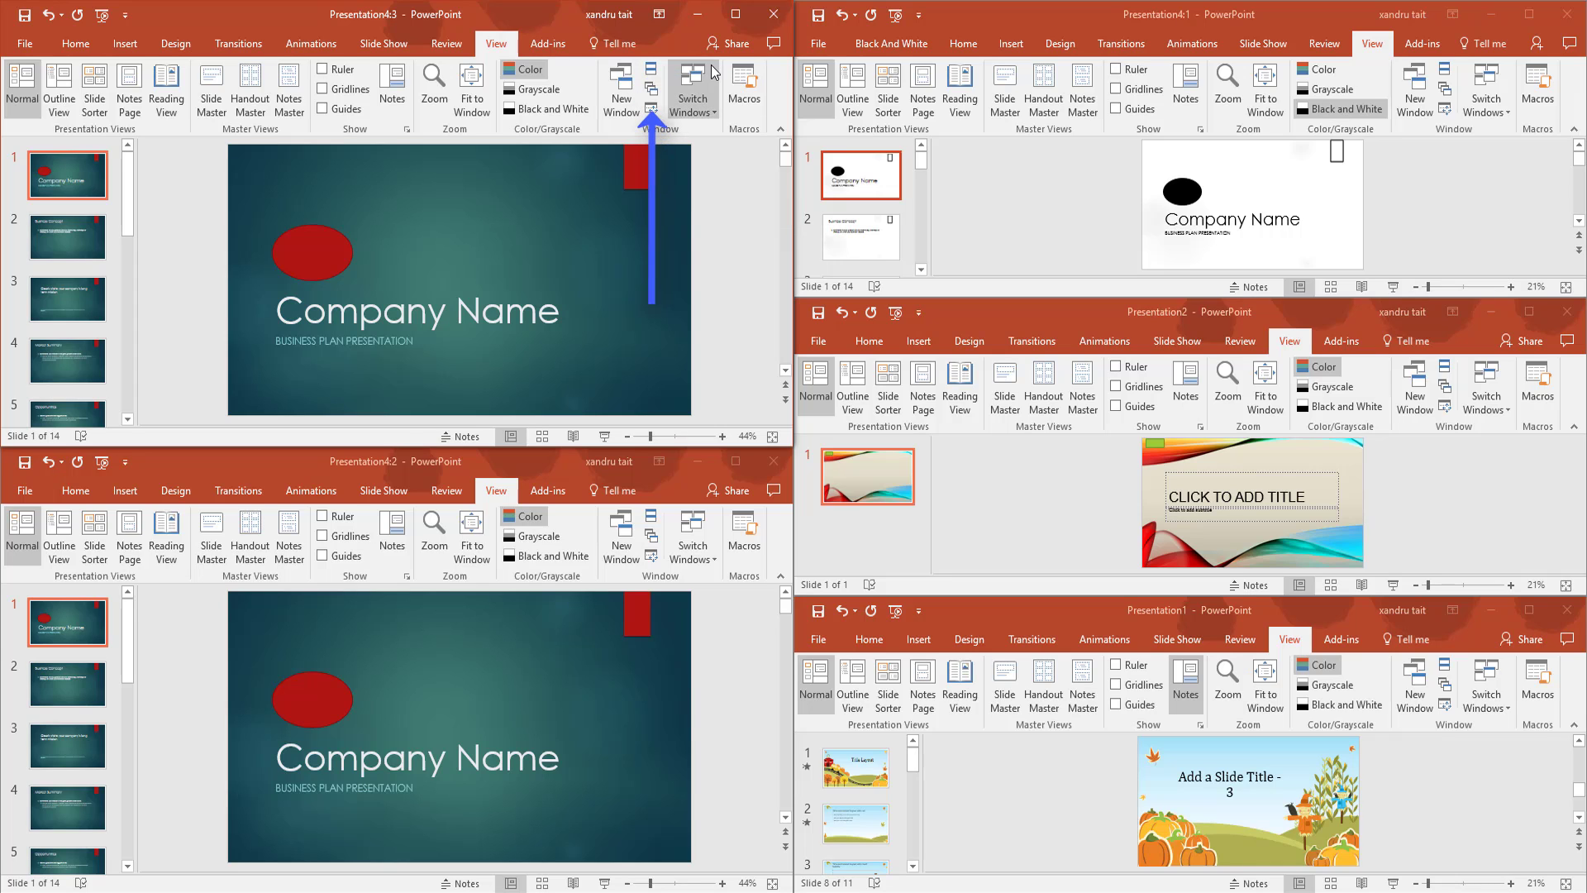
click(652, 86)
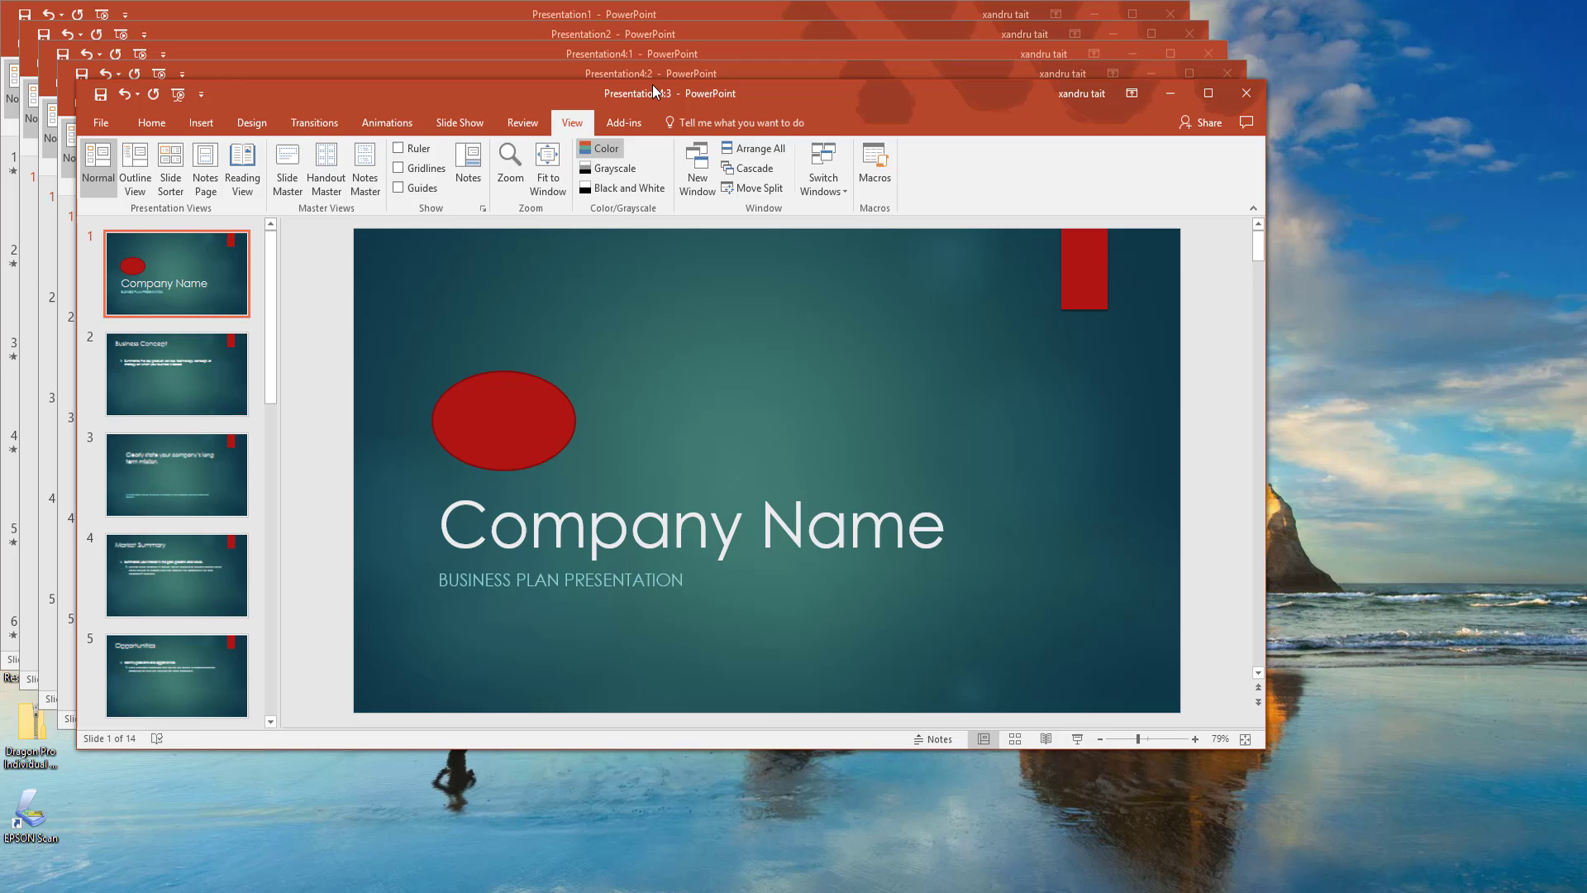
drag(839, 101, 861, 231)
click(800, 79)
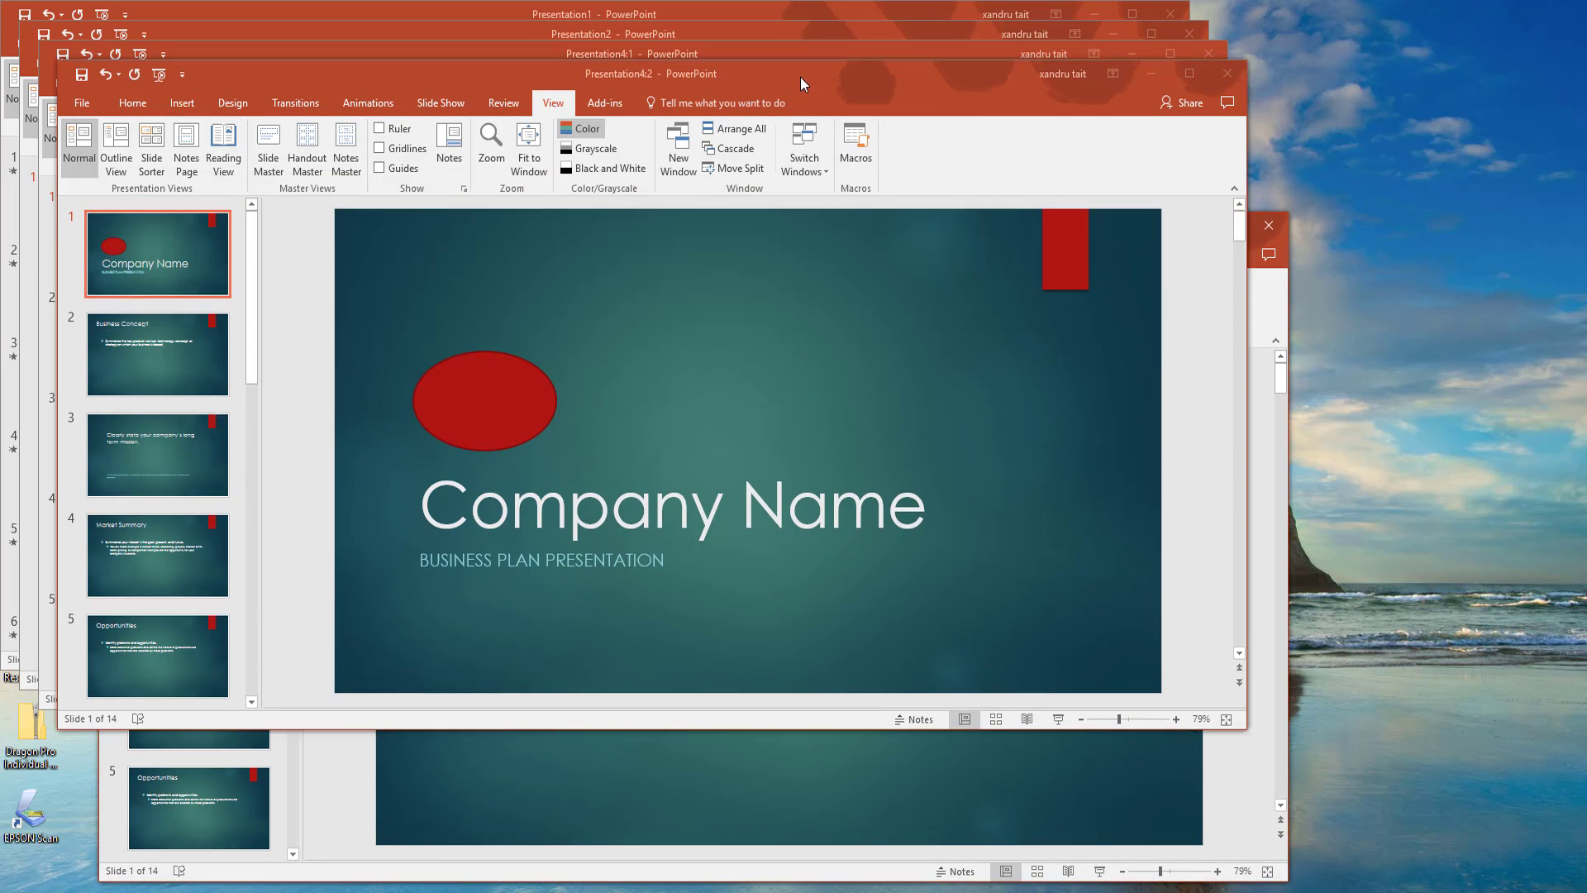
mouse_move(800, 77)
mouse_down()
mouse_move(841, 198)
mouse_move(797, 79)
mouse_up()
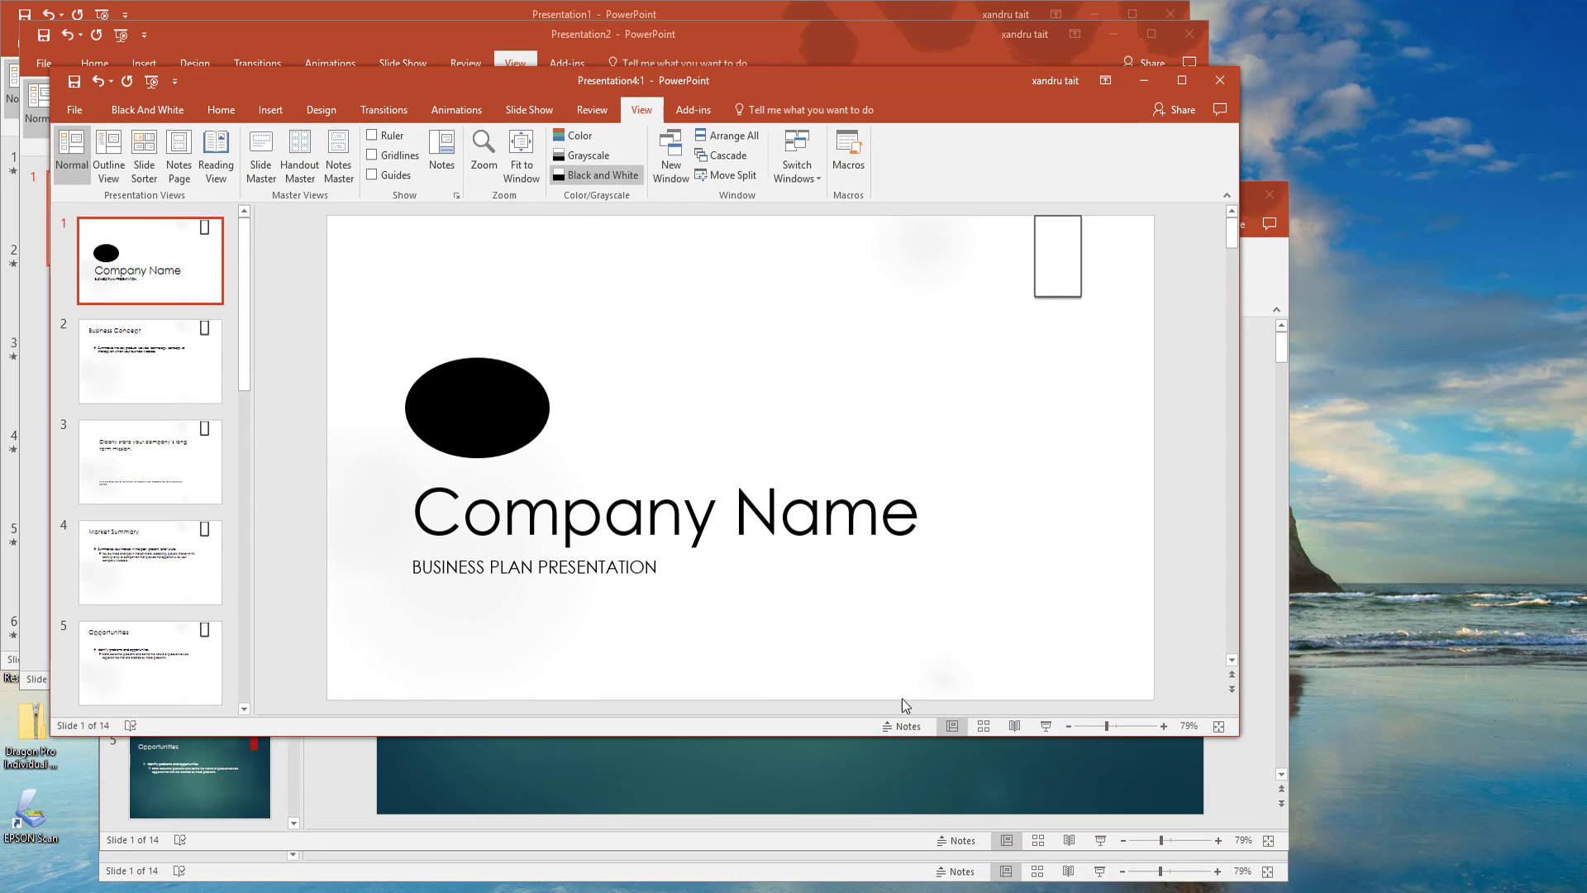
Step: Maximize the Presentation4:4 window, shrink the notes area, and turn Notes off
click(893, 788)
double_click(691, 186)
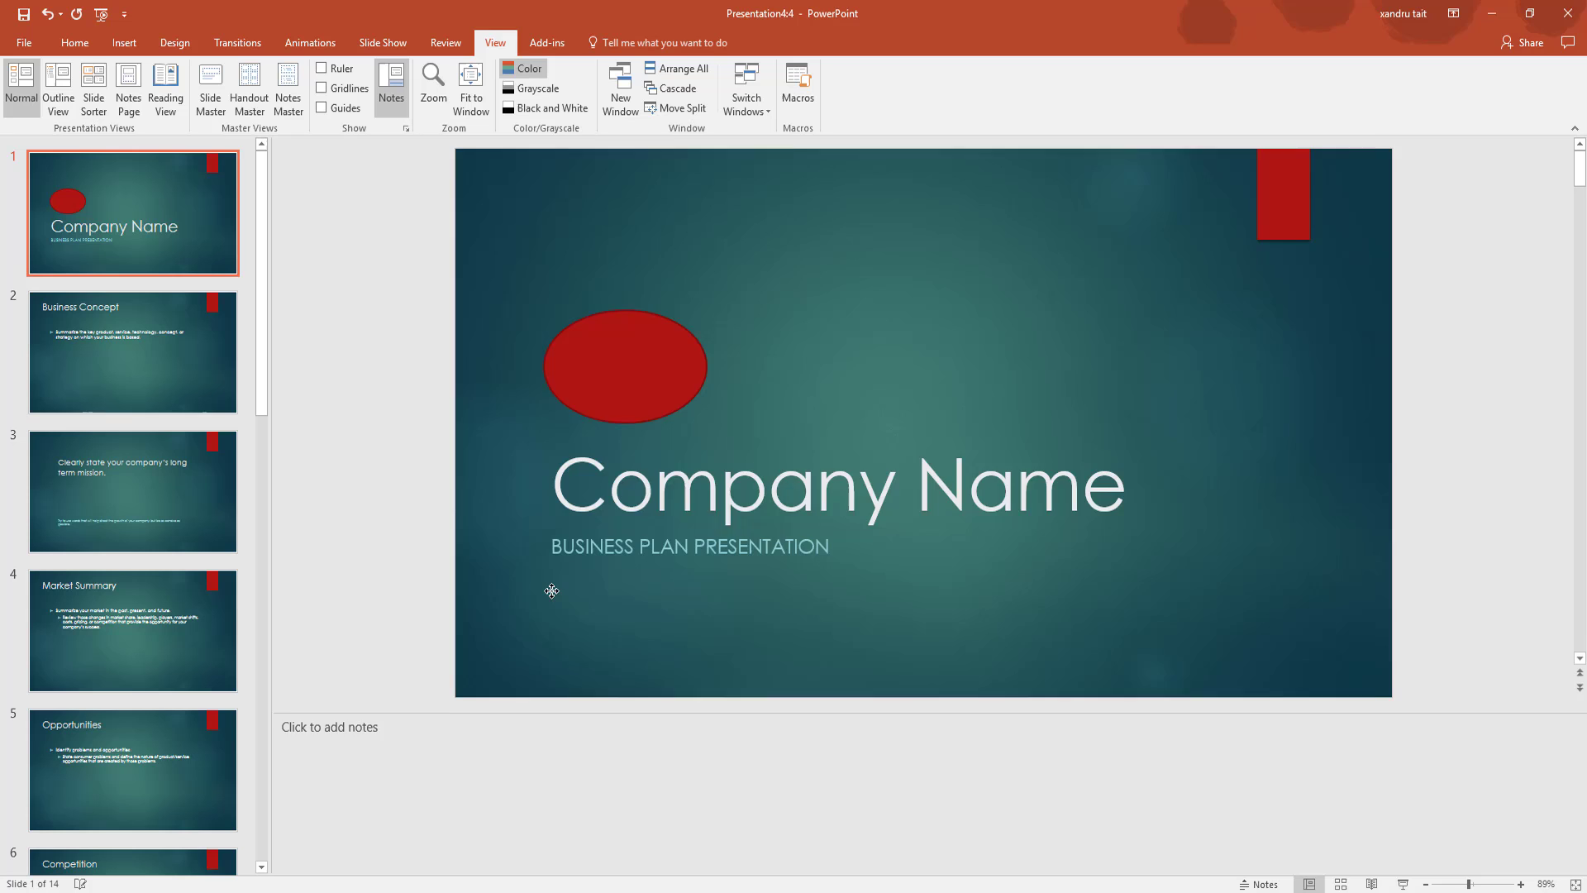
mouse_move(272, 707)
mouse_down()
mouse_move(266, 801)
mouse_move(270, 677)
mouse_up()
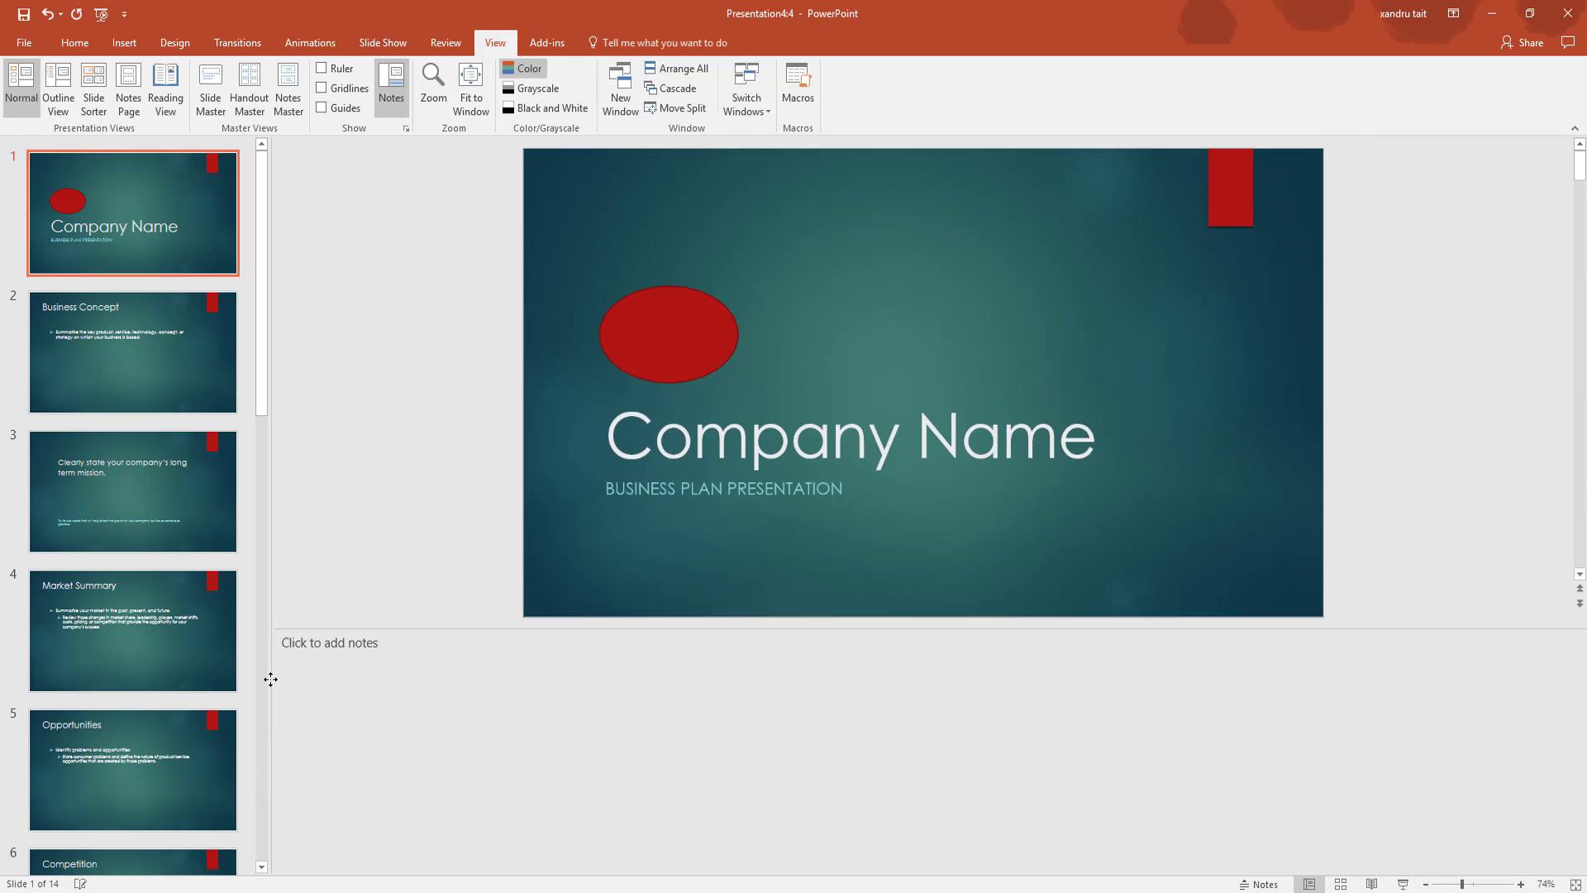
drag(826, 521, 827, 813)
click(391, 87)
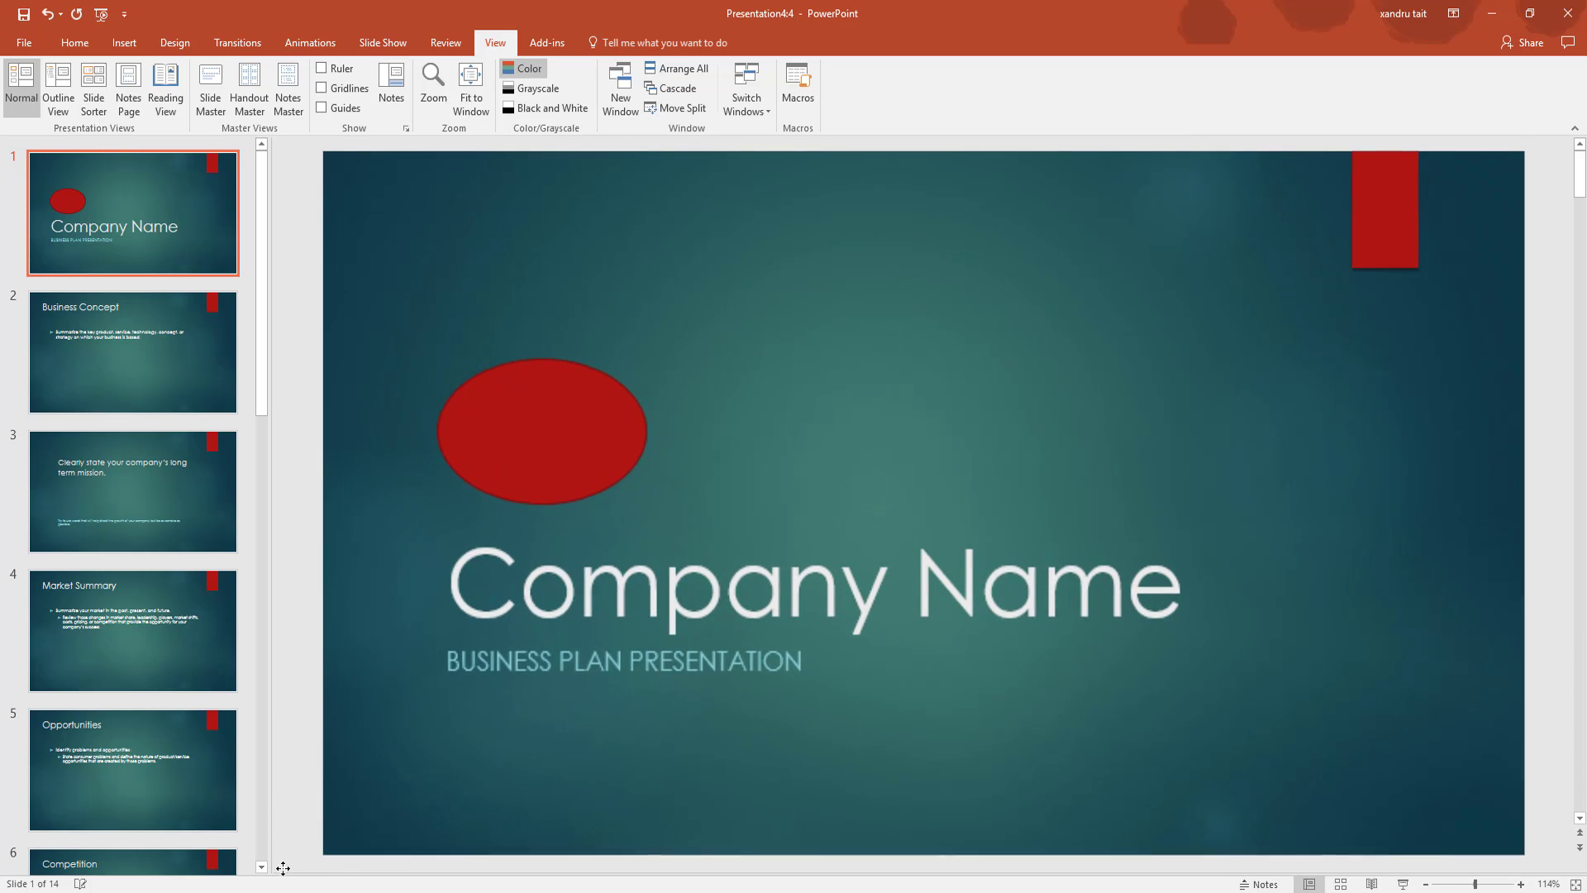
Step: Switch to the Presentation4:1 window and close it
click(758, 107)
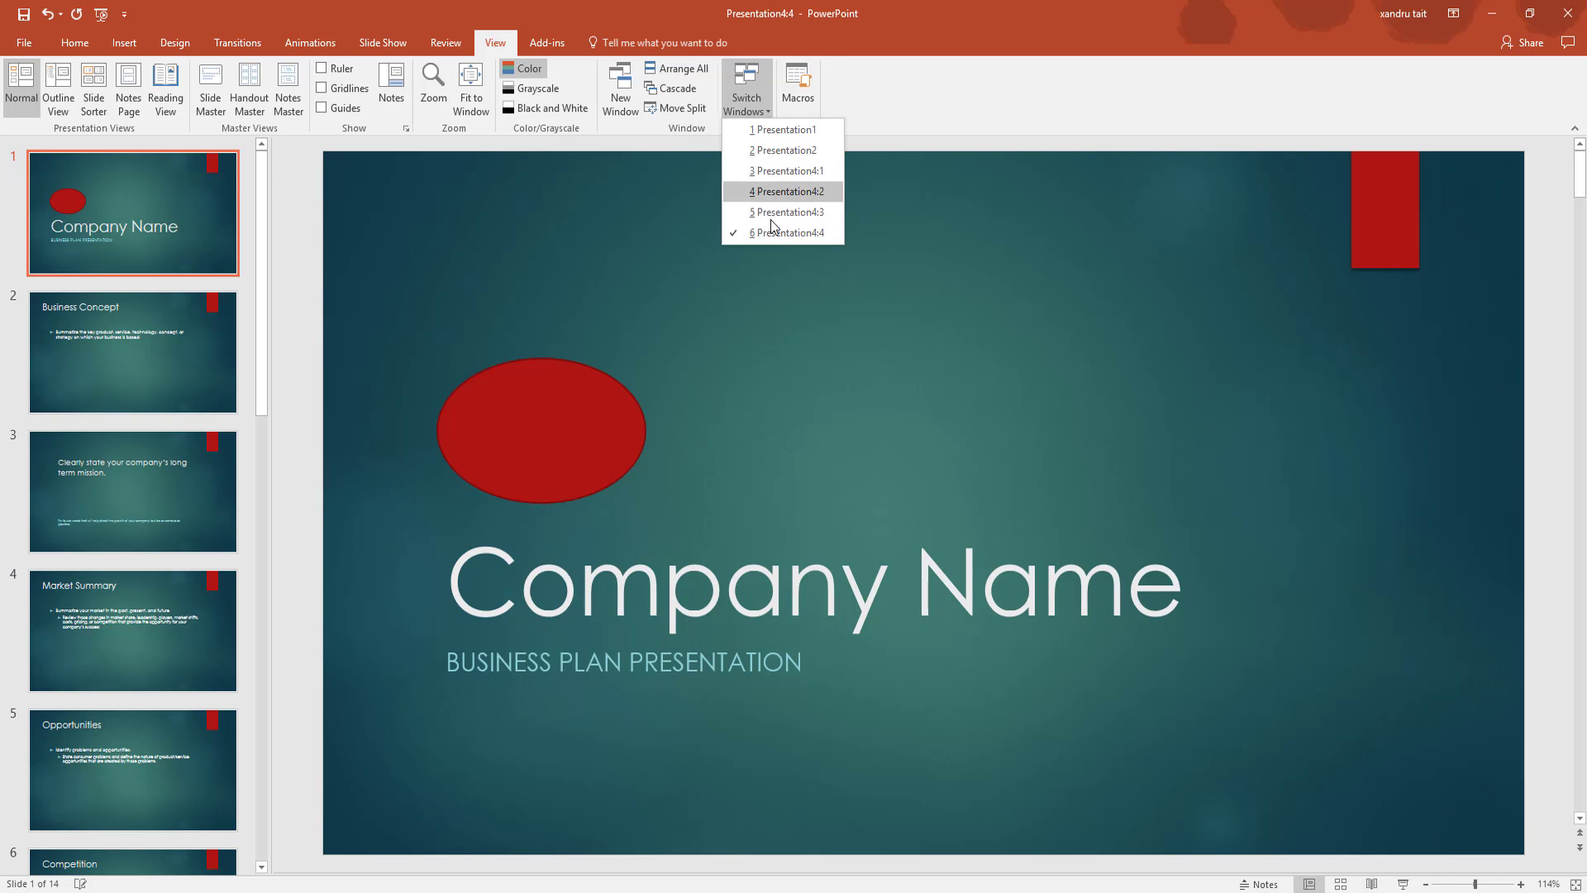
click(785, 169)
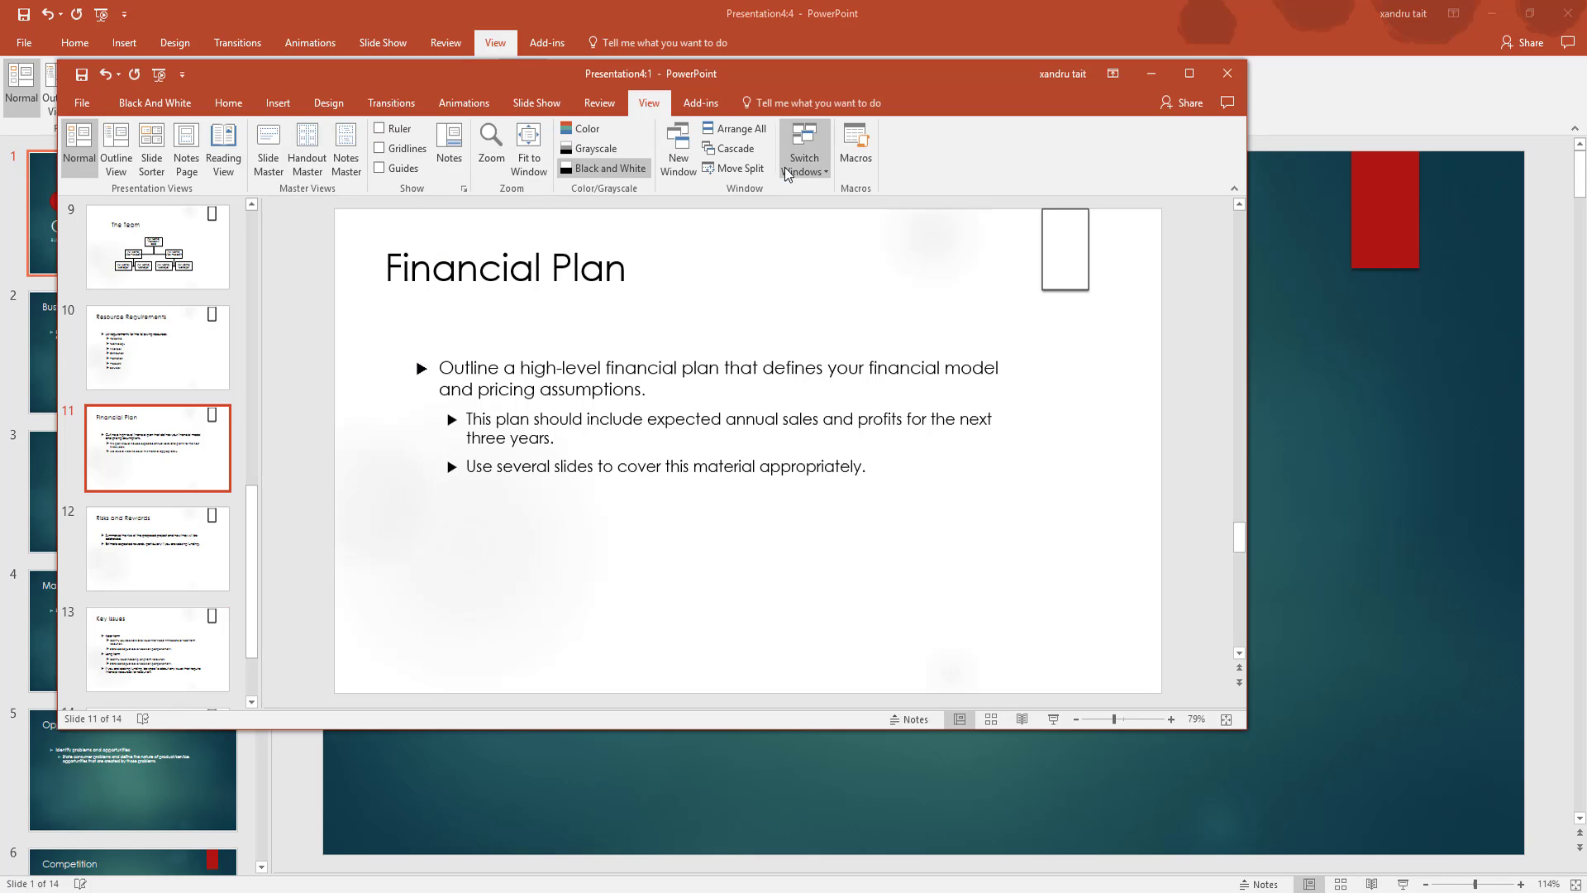
click(1225, 73)
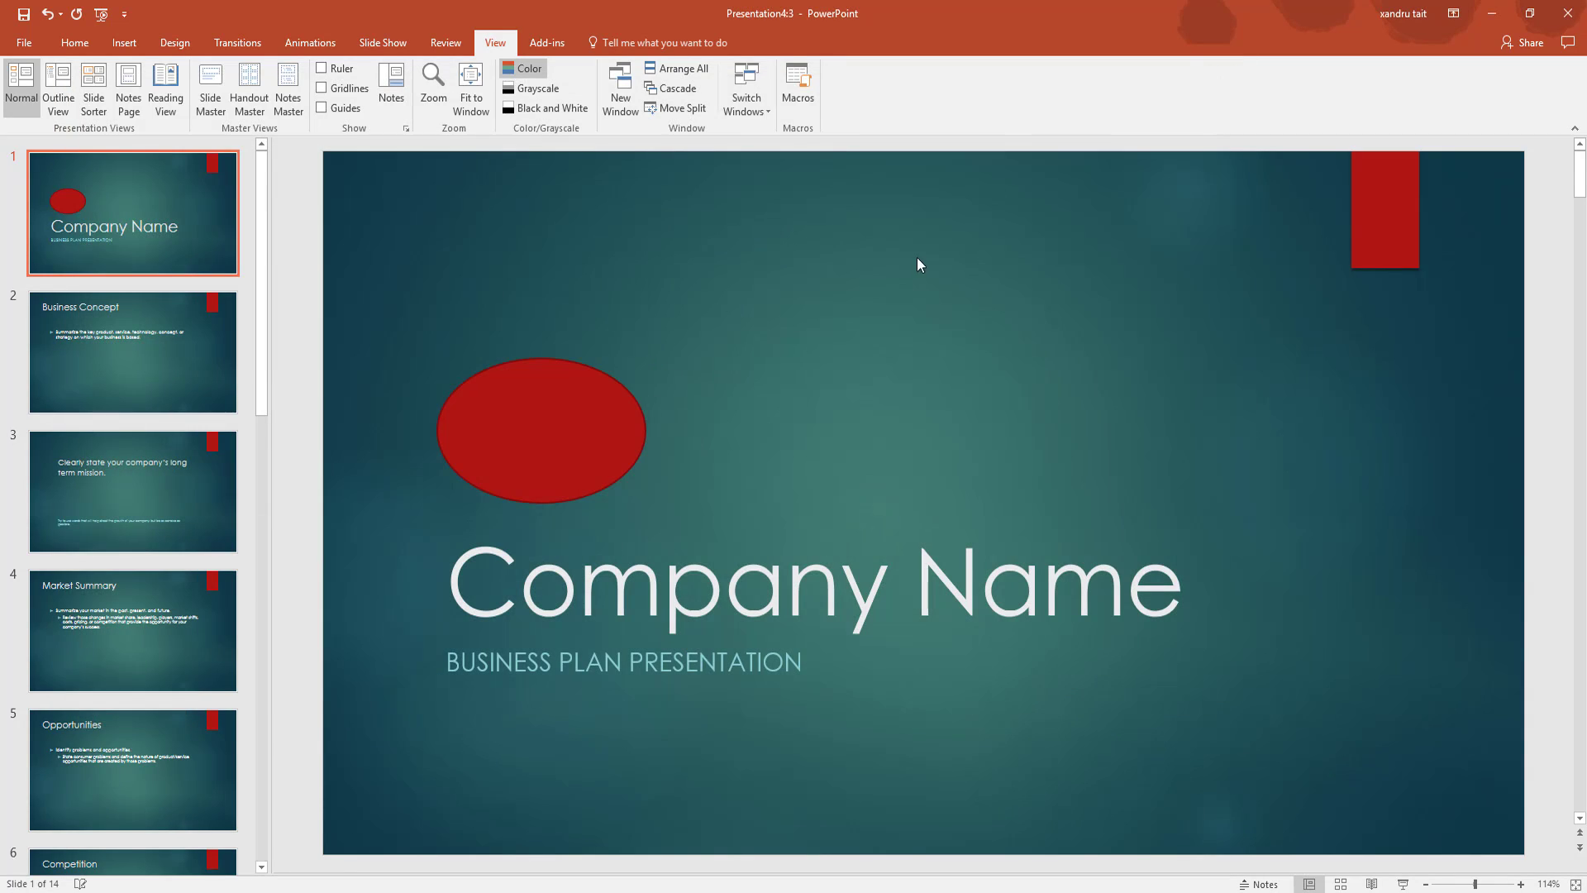
Step: Switch to Presentation1 and close it without saving
click(741, 100)
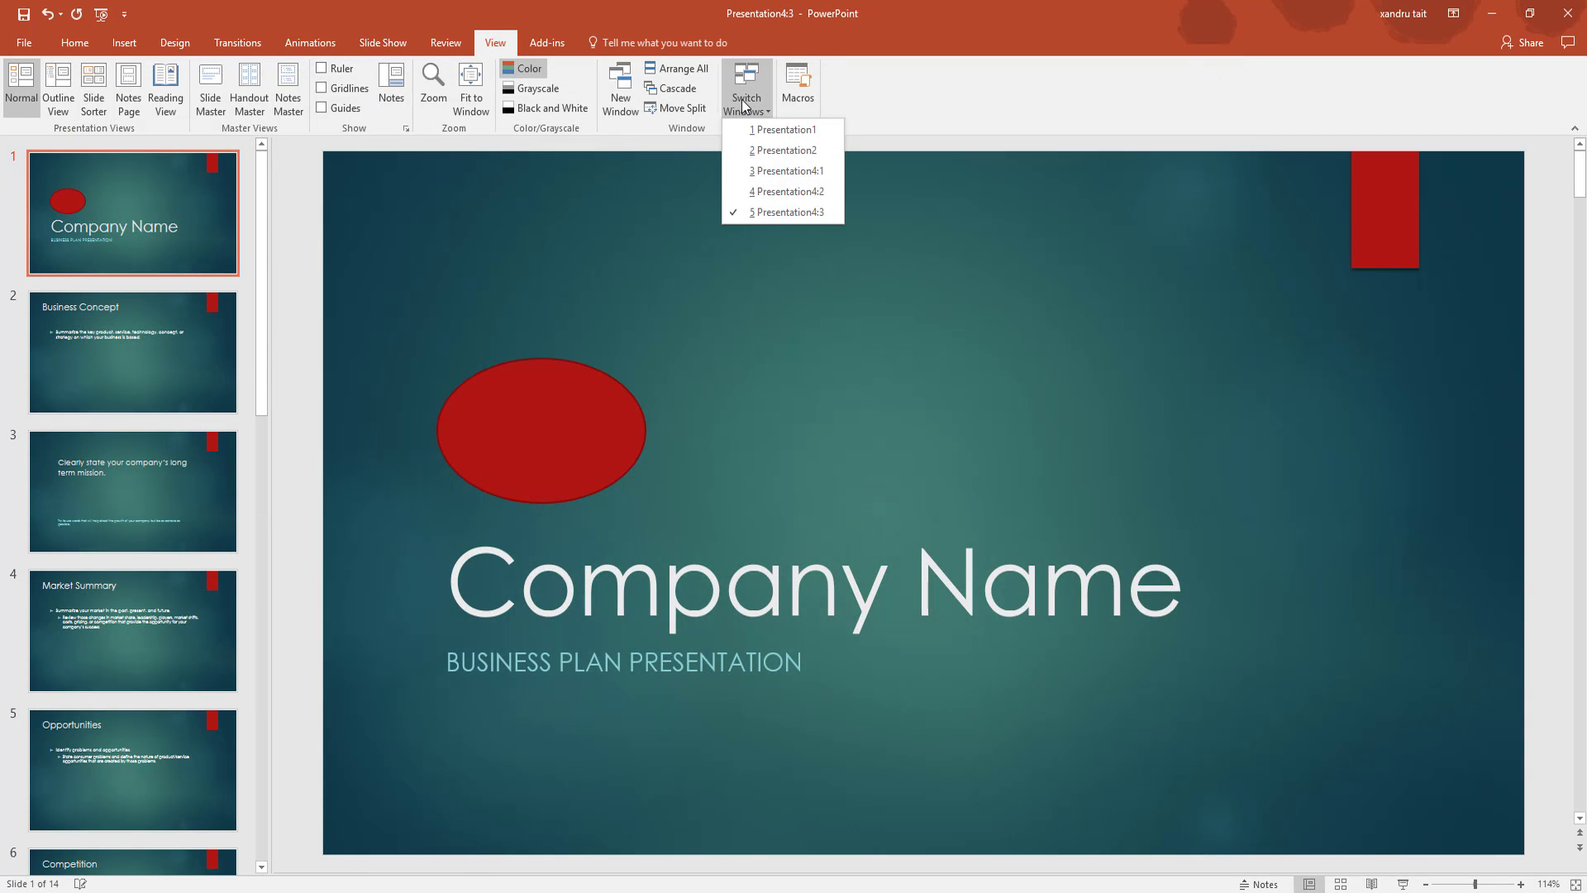
click(777, 131)
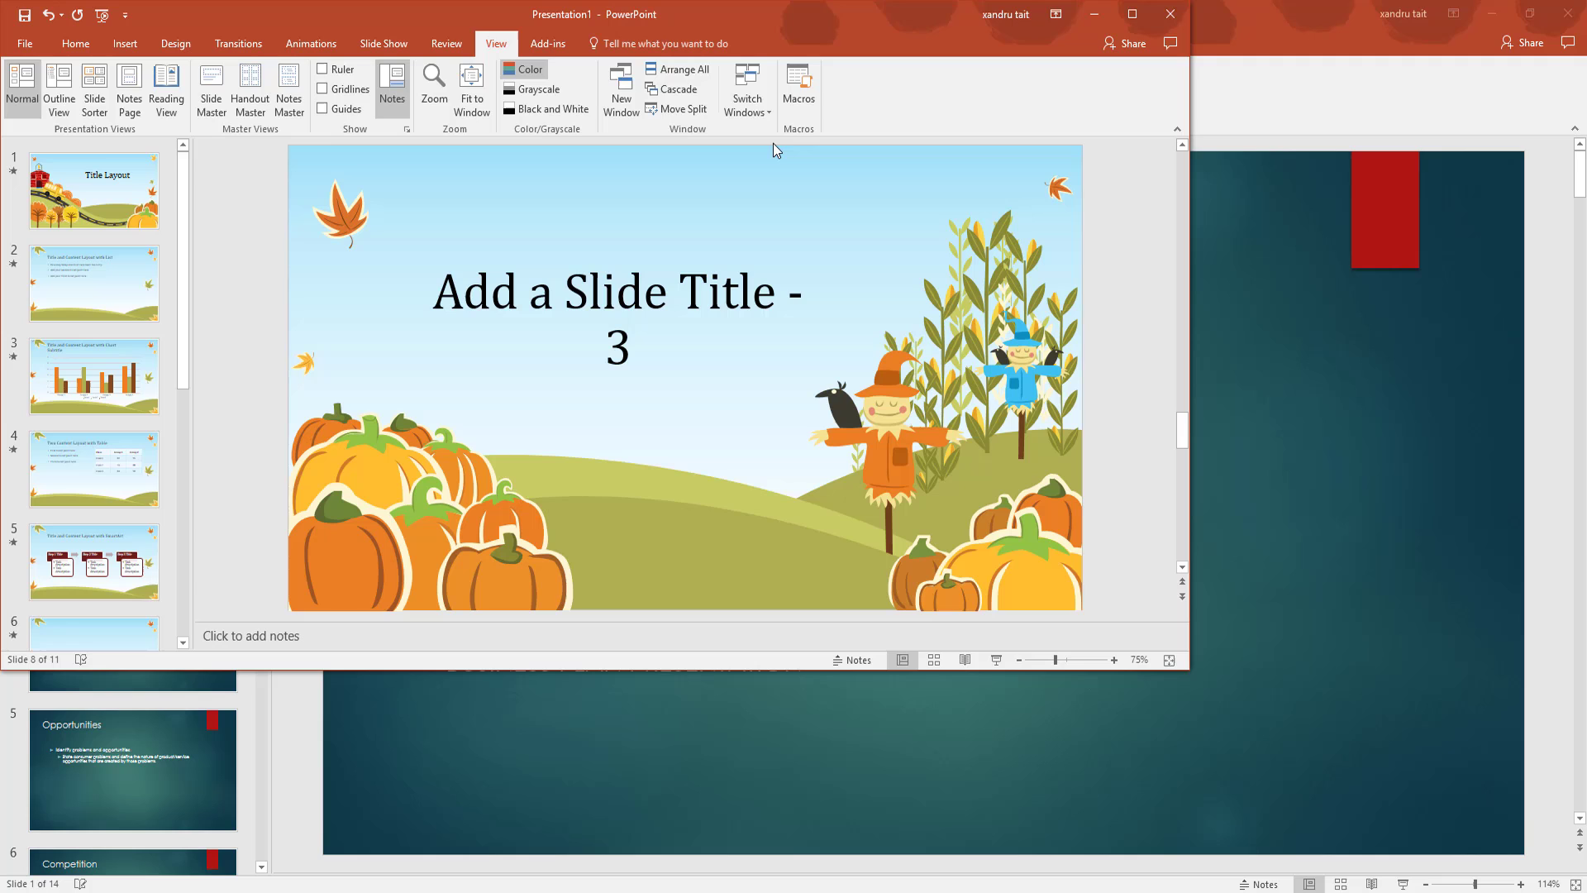
click(1170, 14)
click(791, 469)
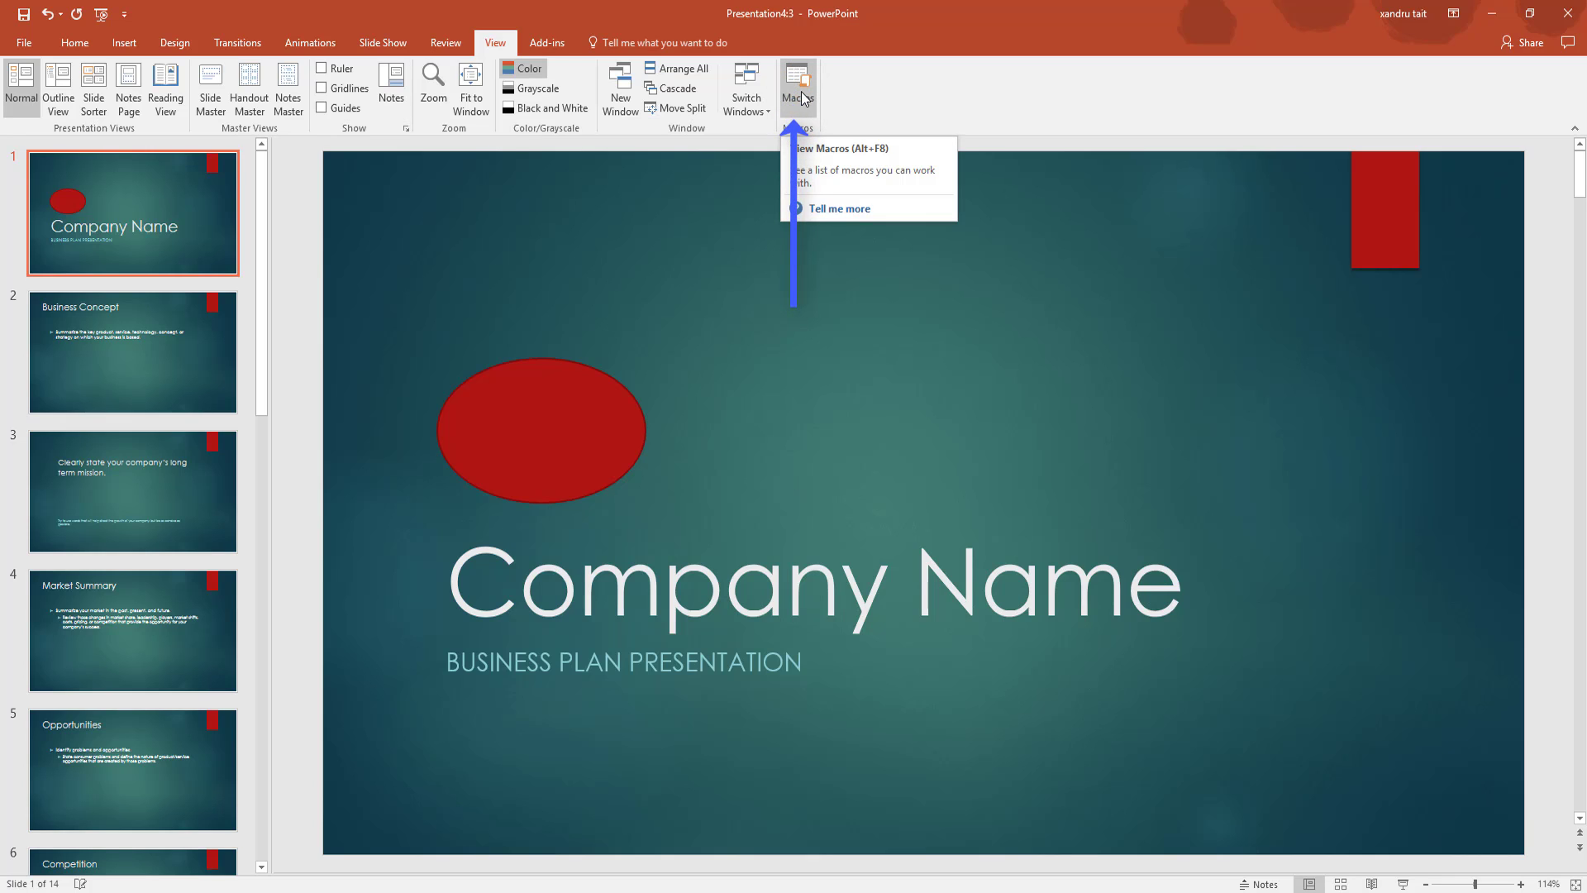
click(822, 214)
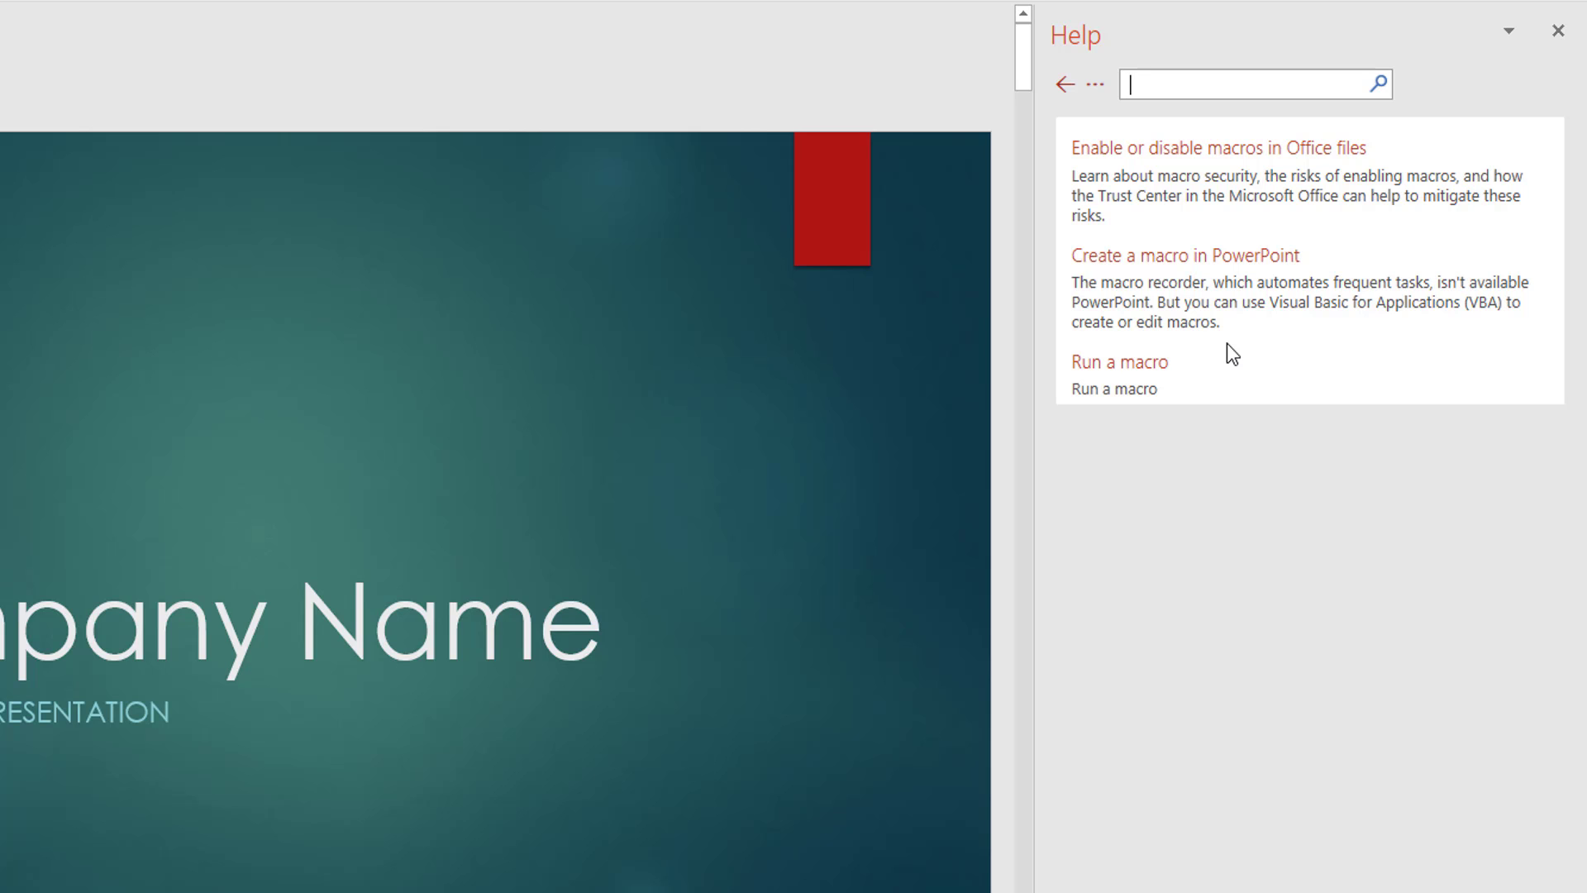
click(1125, 362)
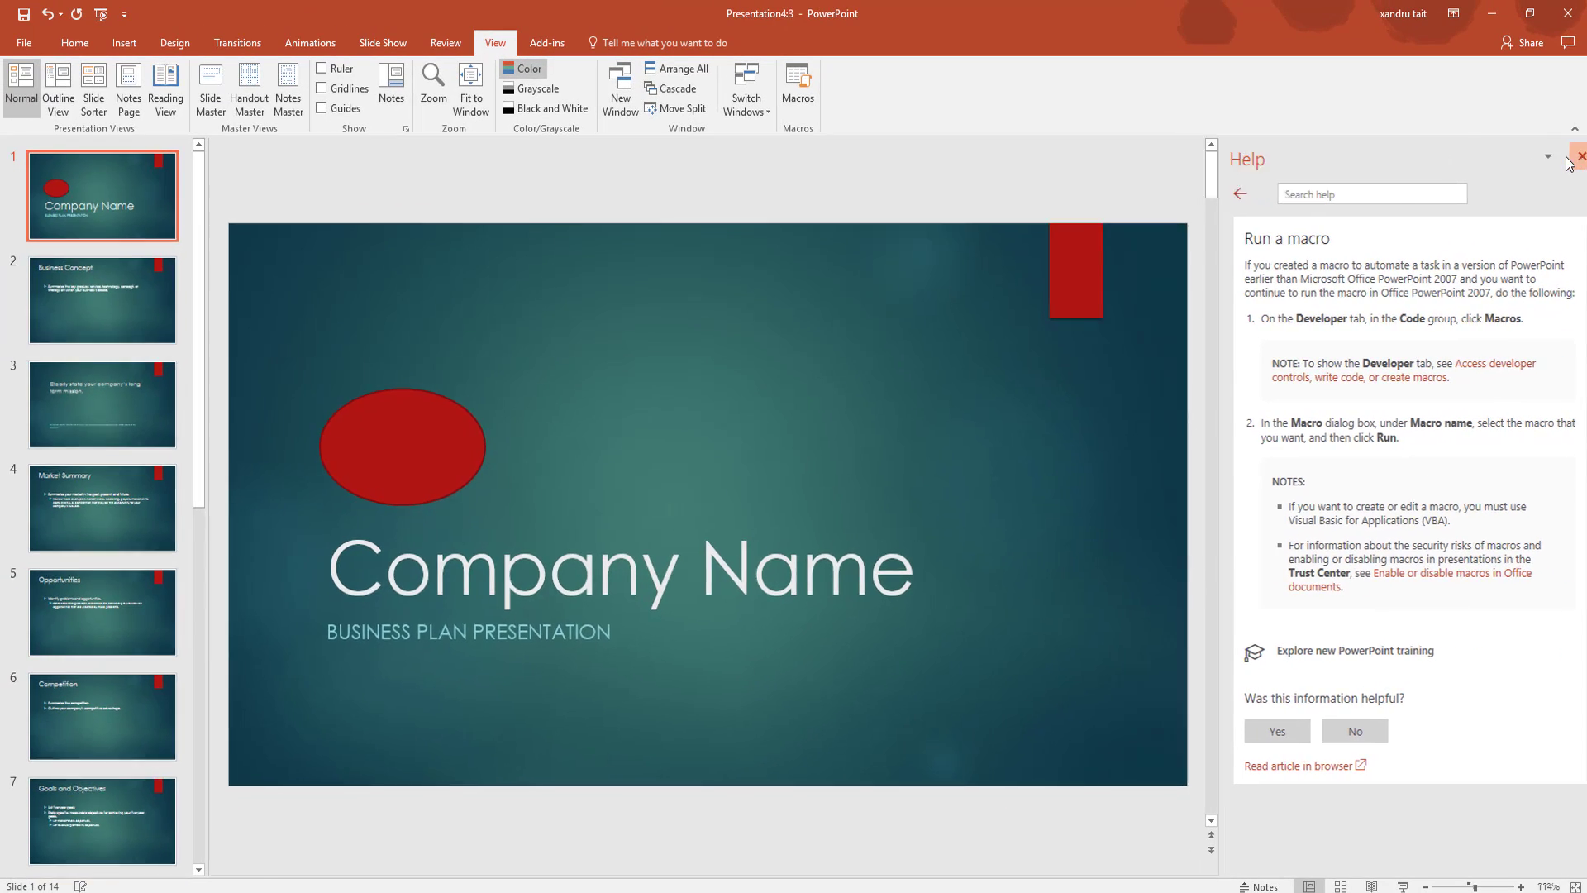
click(1570, 159)
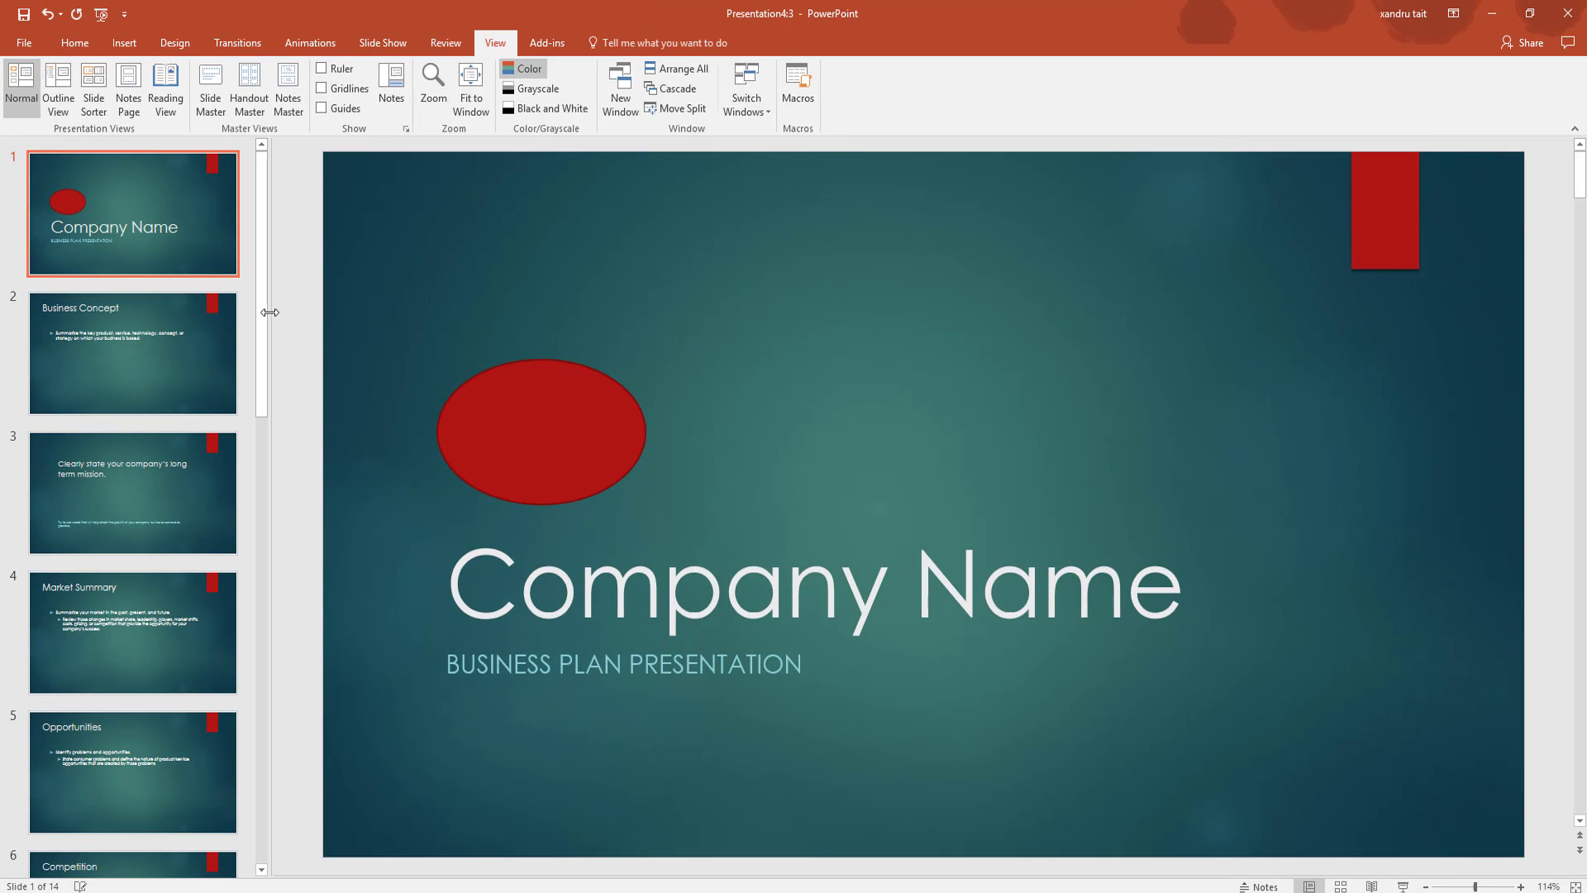